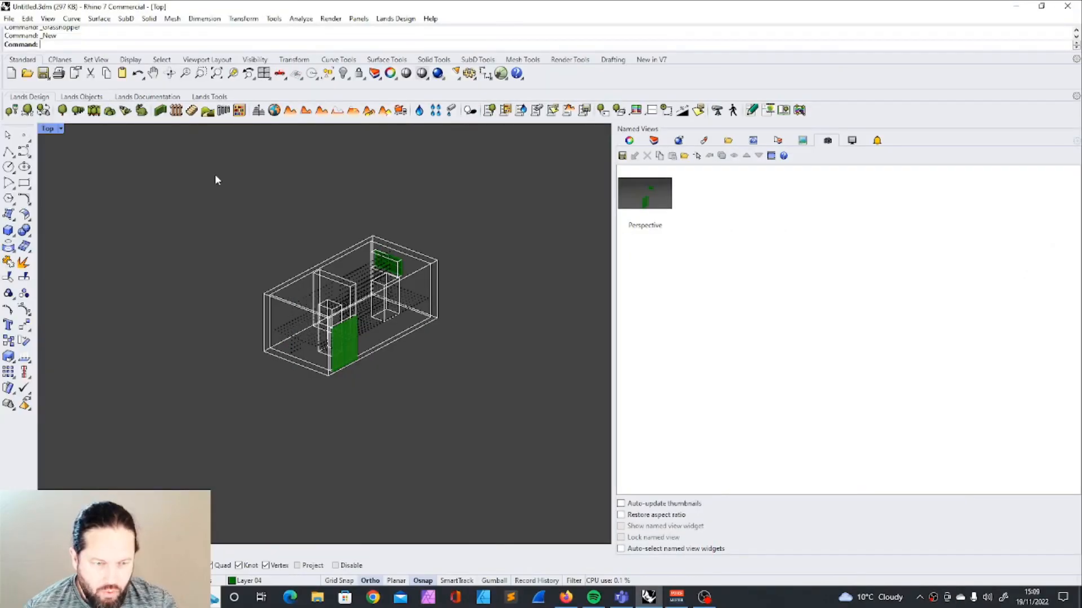
Step: Switch to Grasshopper, look over the existing definition, and start a new empty Grasshopper document
key("alt+Tab")
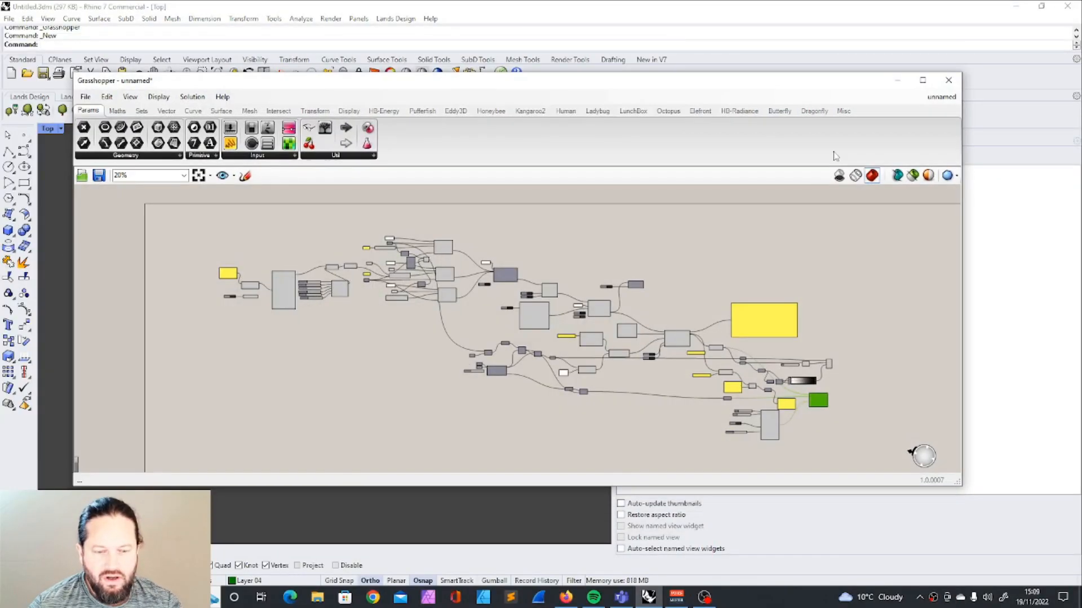
left_click_drag(211, 230, 839, 454)
left_click(889, 269)
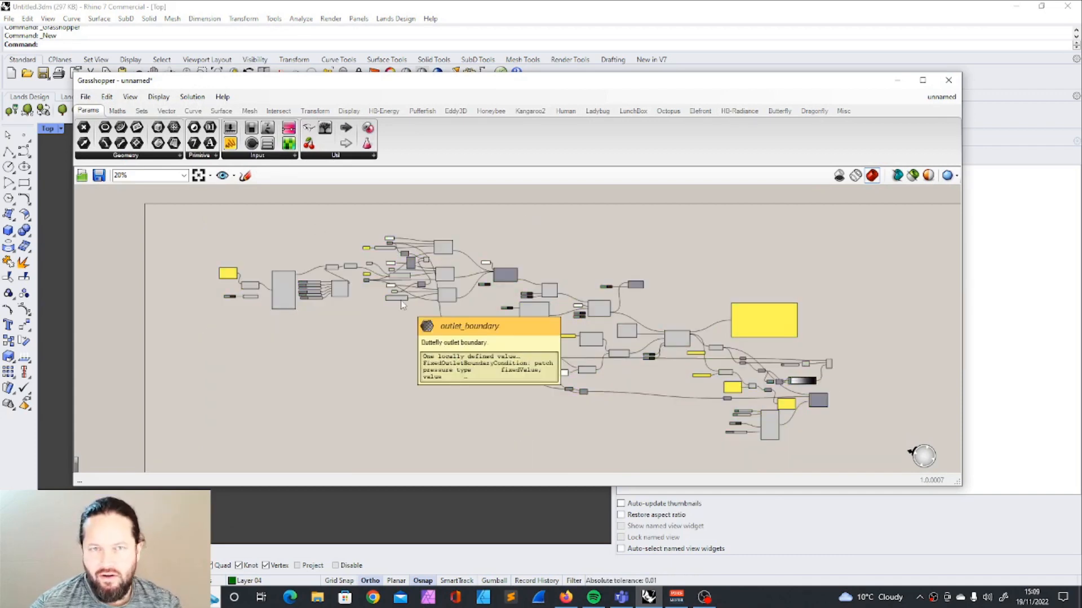
left_click_drag(198, 244, 361, 342)
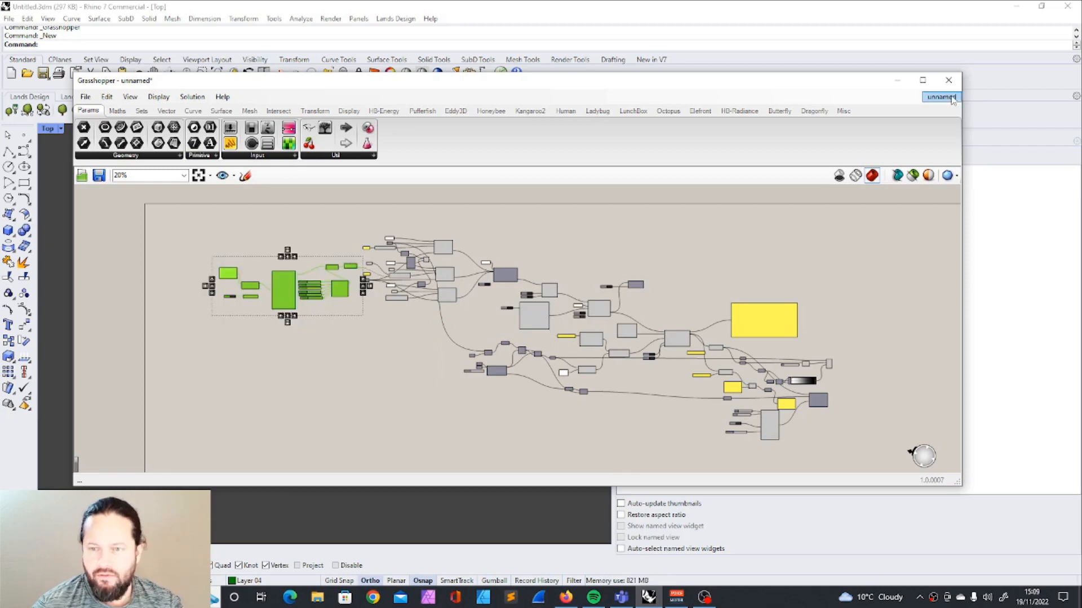
left_click(86, 98)
left_click(98, 109)
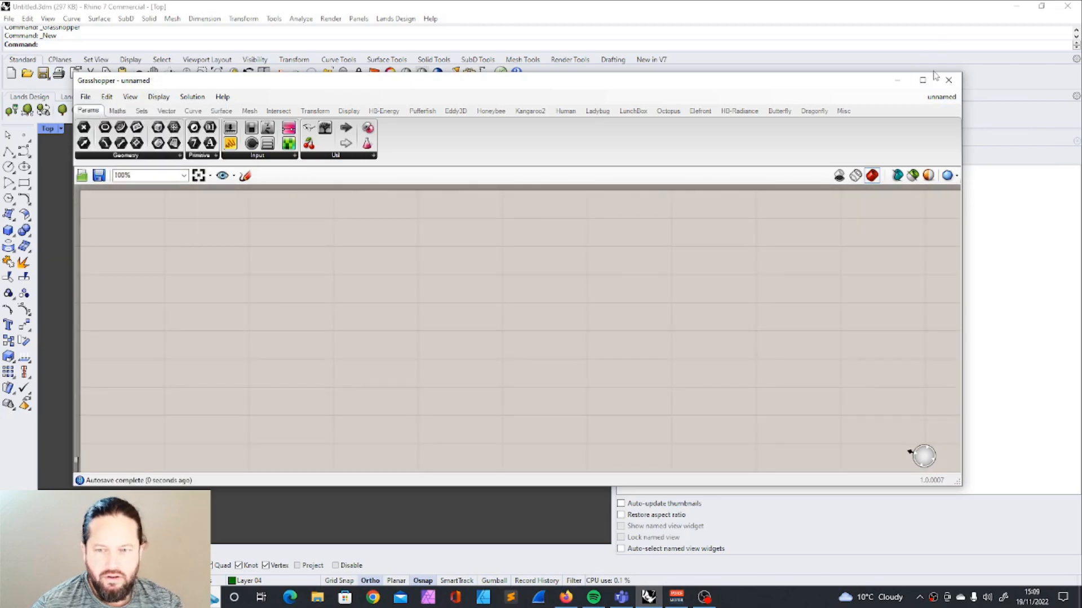
Step: Return to Rhino and create a new model from the Large Objects - Meters template
left_click(897, 80)
left_click(9, 18)
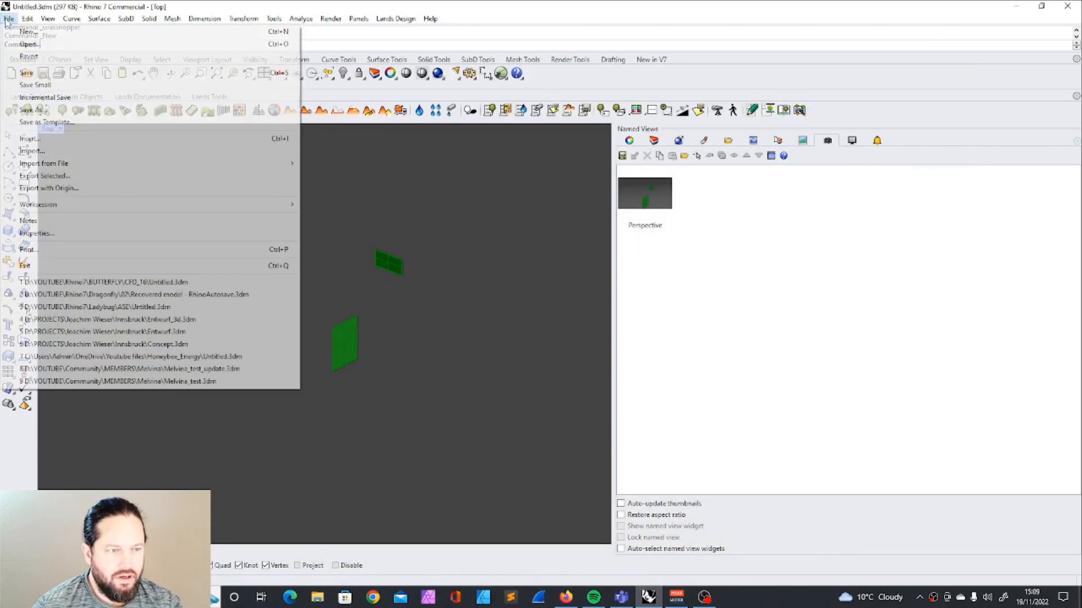
left_click(23, 31)
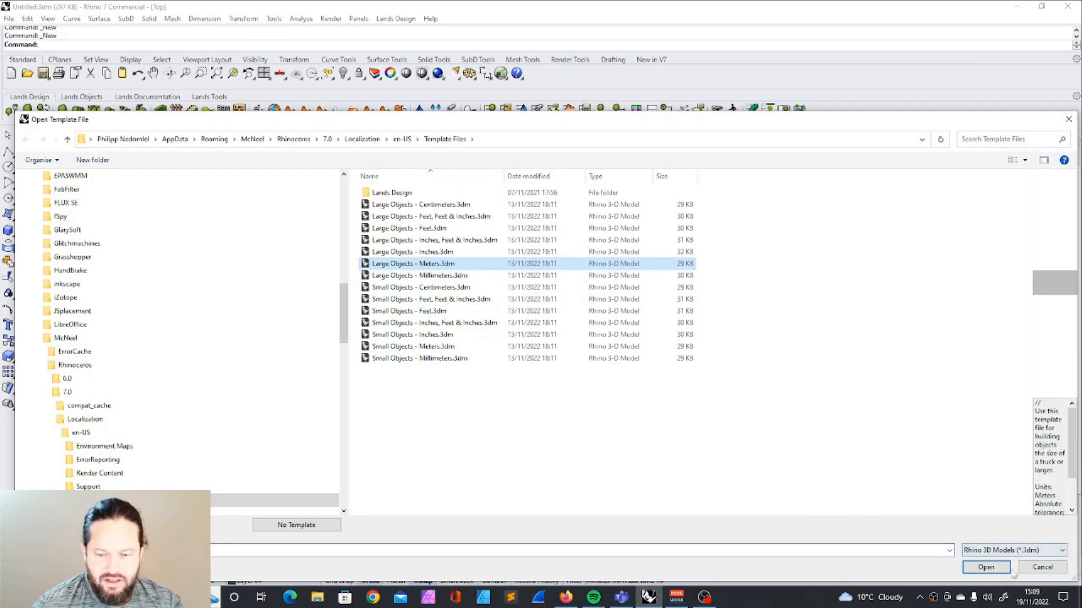
left_click(986, 567)
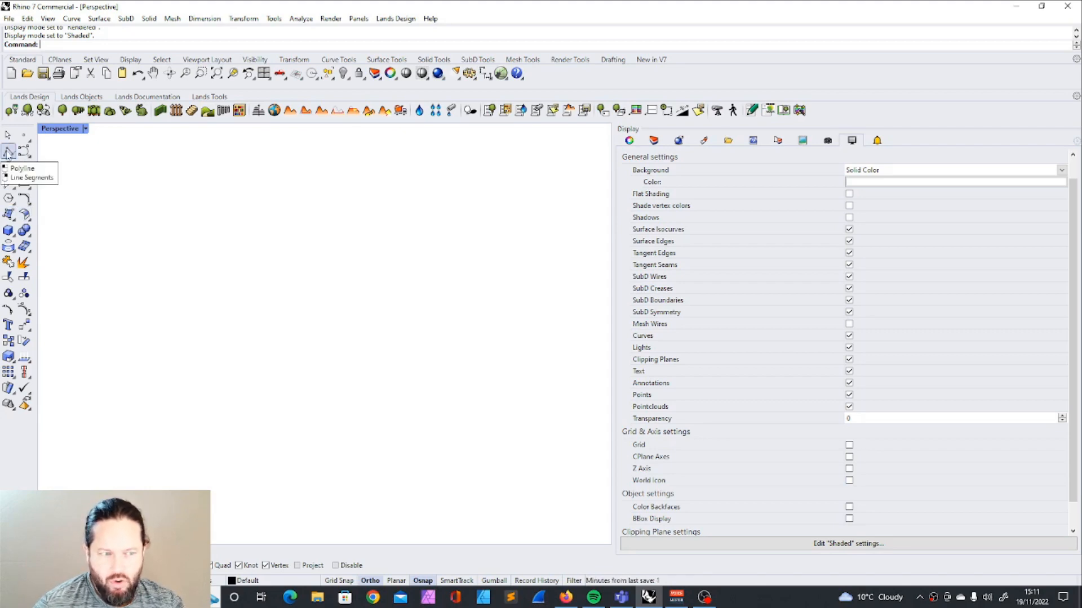
Step: Draw a 5 by 8 m rectangle with its first corner at 0,0
left_click(24, 183)
left_click(304, 242)
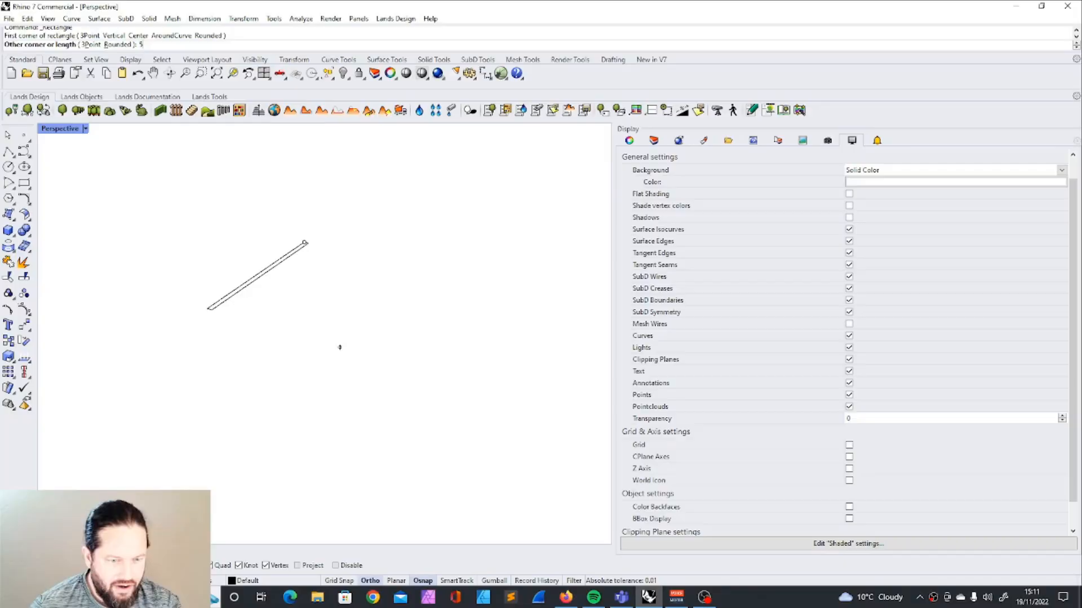
key("Return")
type("0,0")
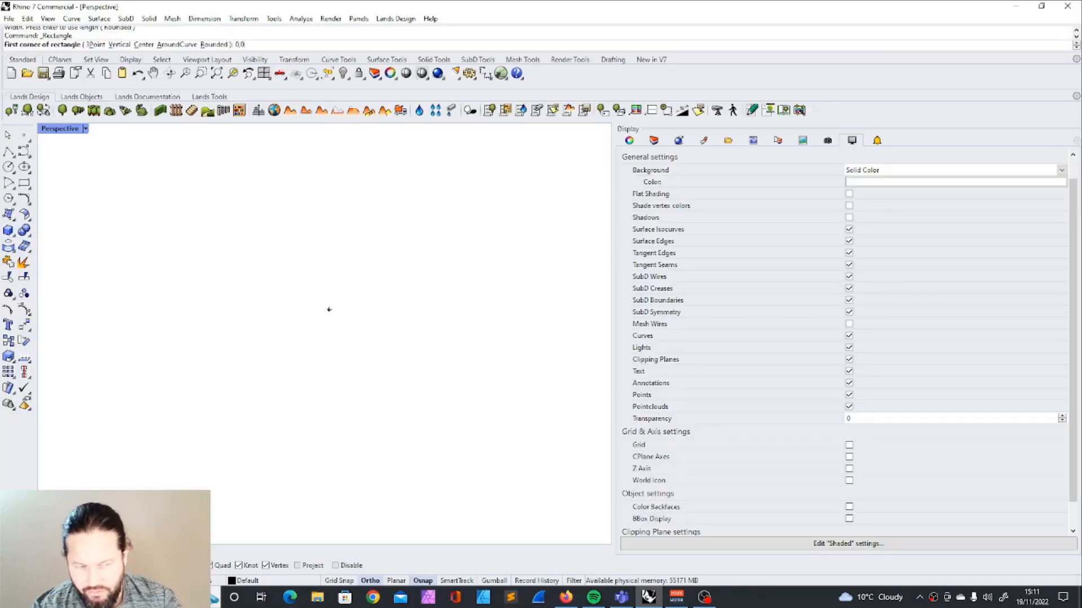
key("Return")
type("5")
key("Return")
type("8")
key("Return")
Step: Offset the rectangle inward by 0.3 m to define the wall thickness
scroll(355, 241, "up", 6)
left_click(353, 244)
type("Offset")
key("Return")
type("0.3")
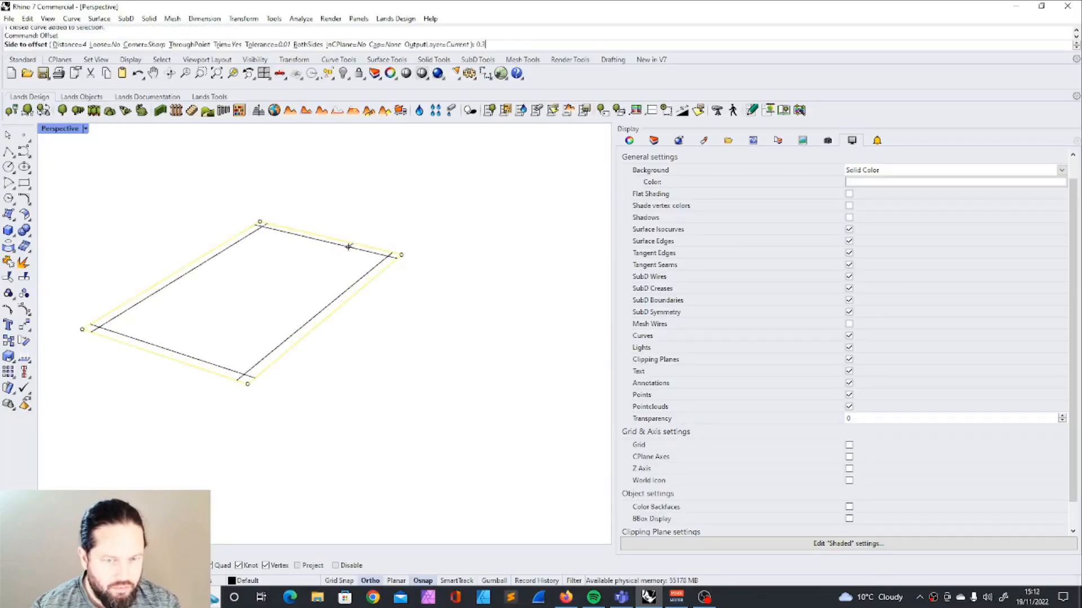
left_click(347, 247)
Step: Extrude both rectangles together by 3 m to form the room's walls
left_click(387, 251)
left_click(394, 245, "shift")
scroll(409, 251, "down", 6)
type("ExtrudeCrv")
key("Return")
type("3")
key("Return")
Step: Model a floor slab from the walls' base corners and copy it to the top as the roof
scroll(366, 277, "down", 6)
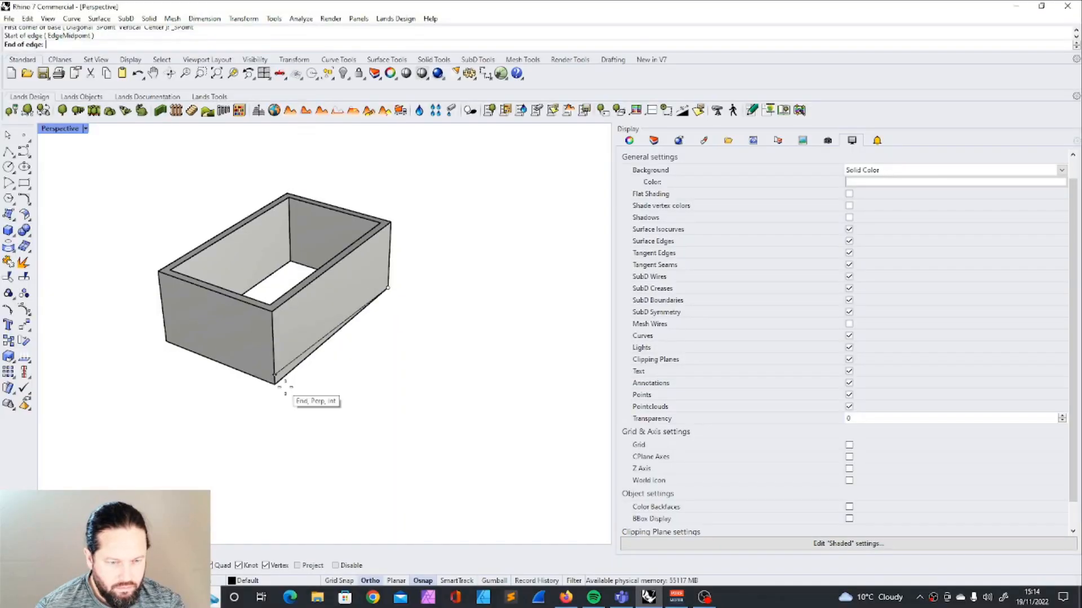
left_click(169, 356)
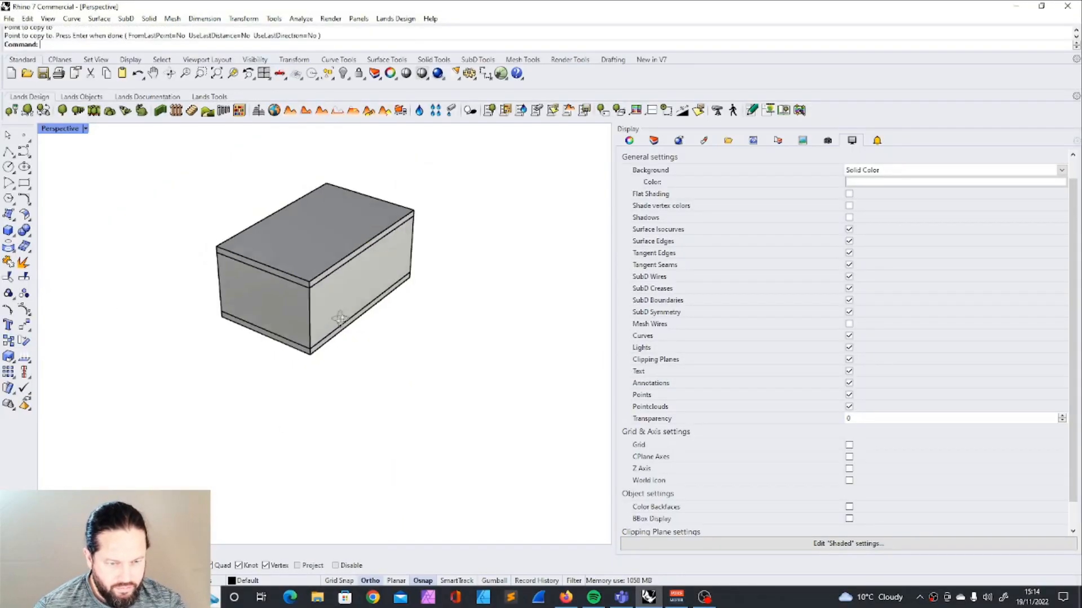
scroll(345, 335, "down", 3)
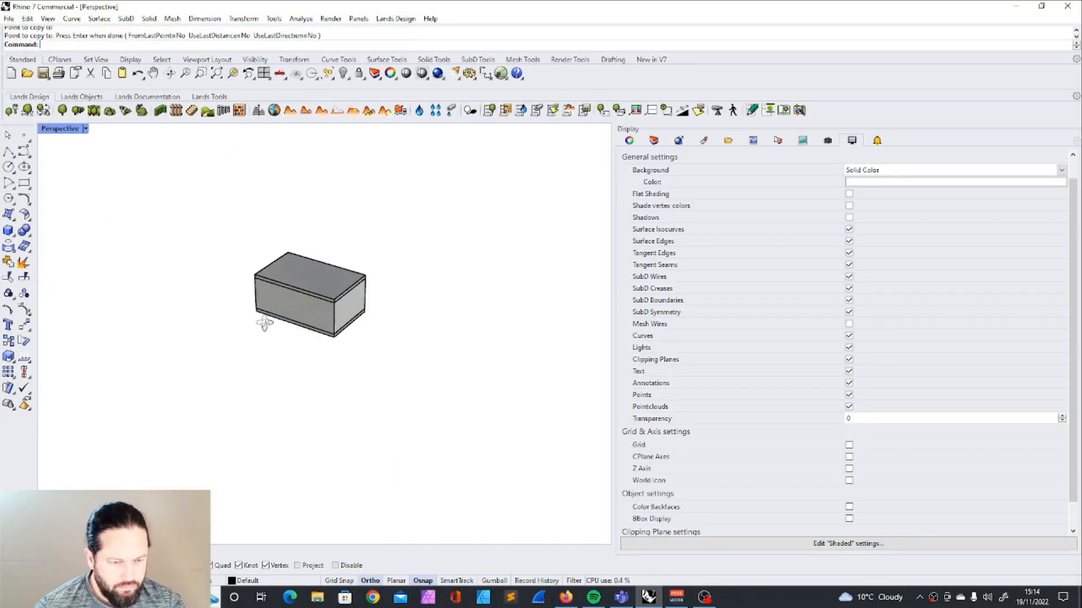
scroll(345, 335, "up", 5)
right_click_drag(344, 334, 338, 337)
scroll(276, 317, "up", 3)
right_click(24, 183)
scroll(248, 262, "up", 5)
left_click(190, 217)
key("Escape")
right_click(186, 217)
key("Escape")
left_click(25, 185)
left_click(76, 190)
left_click(190, 217)
key("Escape")
right_click(176, 213)
key("Escape")
Step: Draw an upright rectangle on the short end wall, starting at the wall's upper corner below the roof slab
left_click(25, 185)
left_click(77, 191)
left_click(191, 218)
left_click(195, 305)
left_click(242, 234)
Step: Move the upright rectangle away from the wall corner and further in on the end wall
left_click(244, 248)
type("m")
key("Return")
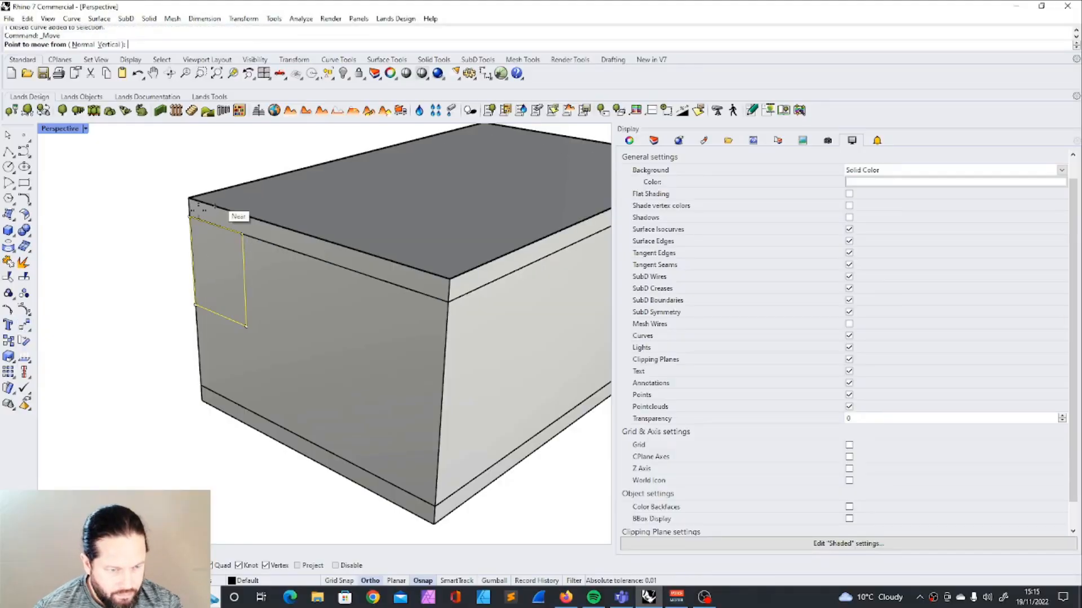
left_click(218, 269)
key("Escape")
Step: Delete the surplus closed curve left over from the drawing
scroll(200, 237, "down", 8)
right_click_drag(293, 302, 277, 305)
right_click_drag(335, 255, 290, 265)
scroll(315, 254, "up", 4)
left_click(321, 237)
key("Return")
left_click(341, 259)
scroll(360, 250, "up", 4)
left_click(292, 305)
key("Delete")
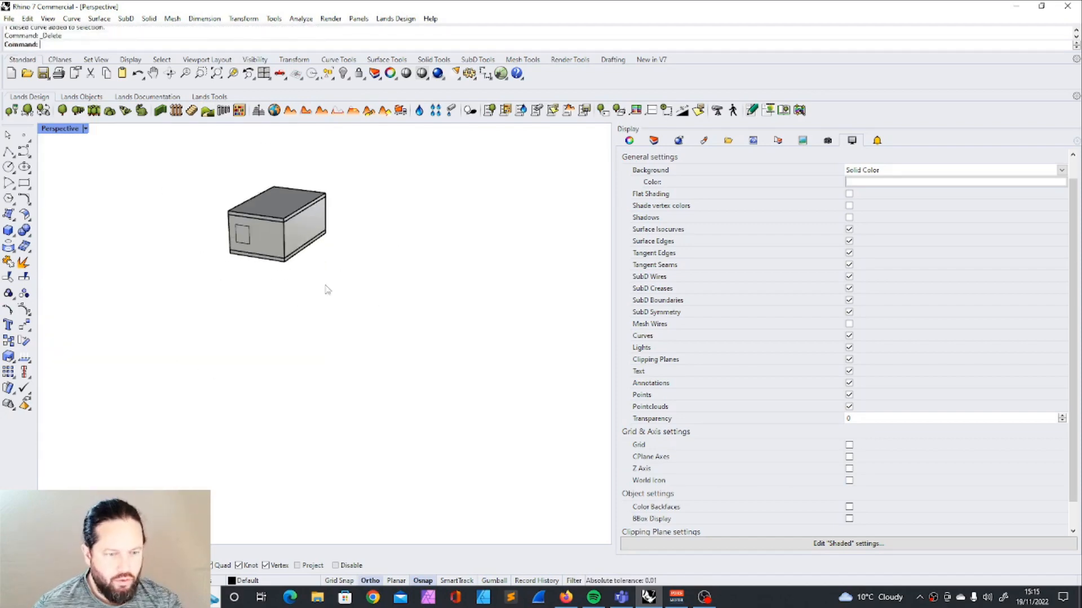
Step: Cut an opening through the end wall with MakeHole, using the upright rectangle as the outline
left_click(379, 242)
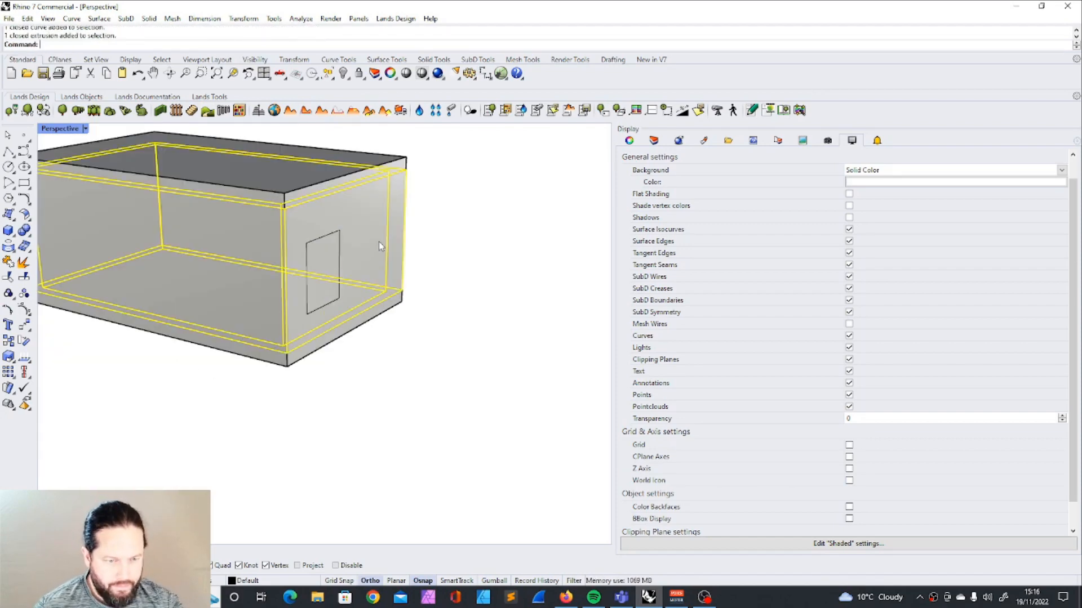
type("make")
key("Return")
left_click(341, 261)
key("Return")
left_click(330, 257)
key("Return")
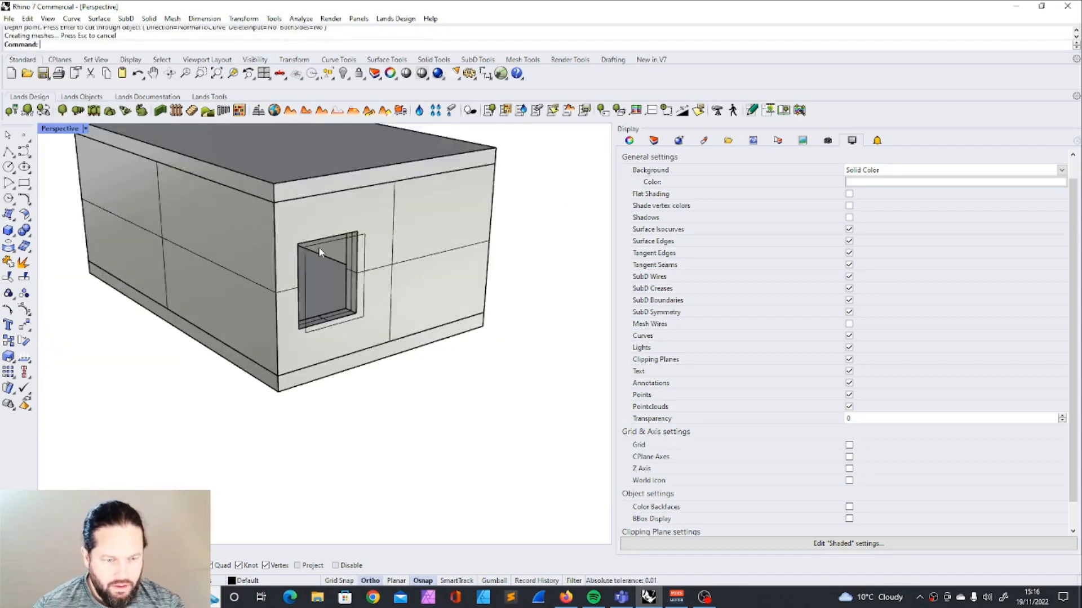
Step: Create a surface matching the opening and place it in the end wall's opening
left_click(305, 282)
left_click(9, 214)
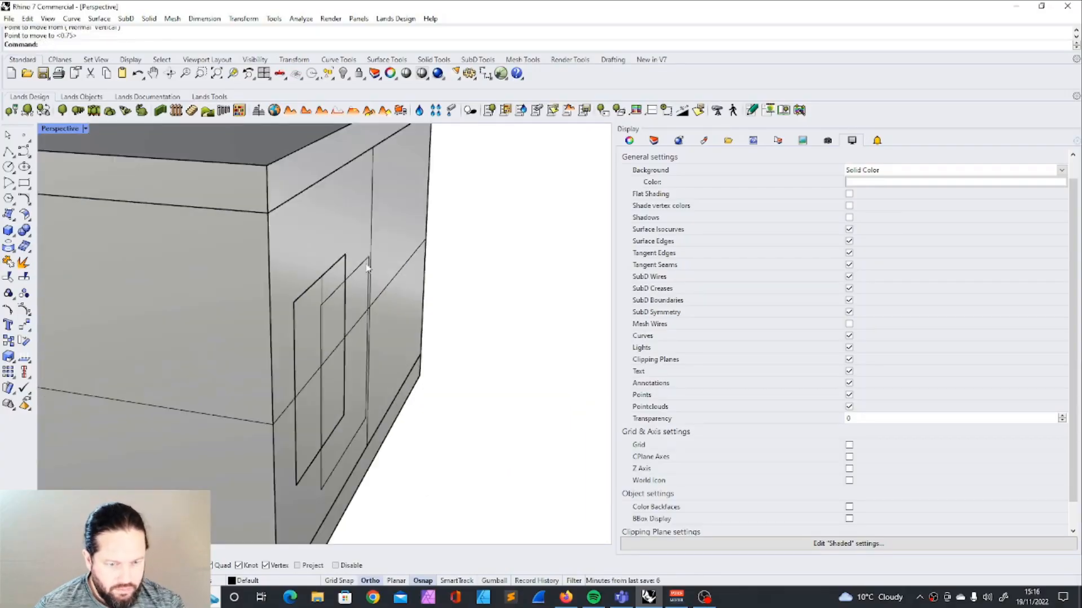
left_click(211, 310)
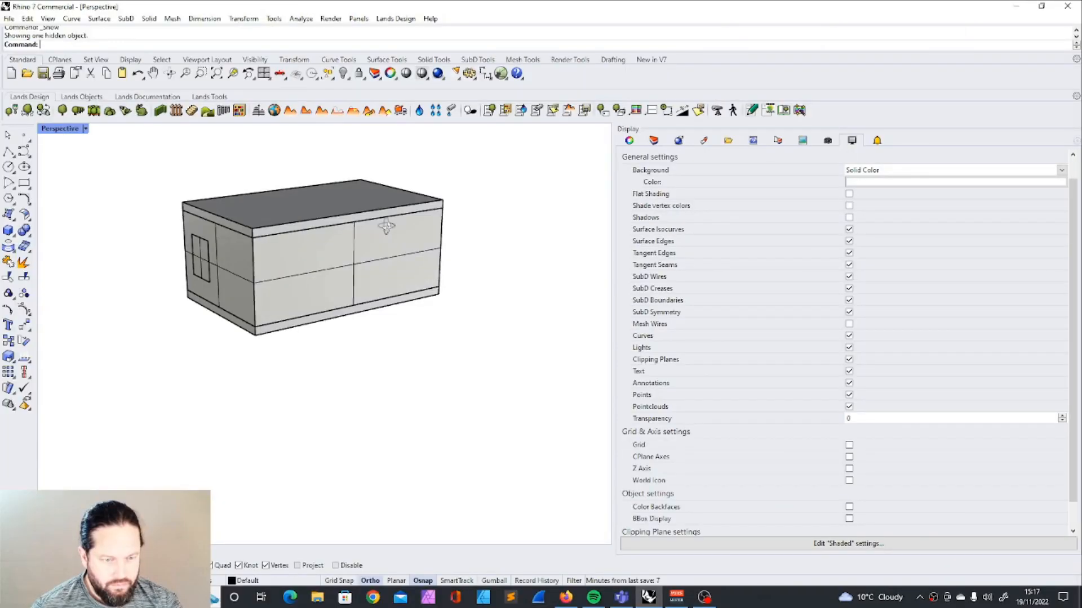
Step: Switch to Grasshopper and place the Bifocals label component and Butterfly's Create Case from Geometries component
right_click_drag(385, 226, 272, 299)
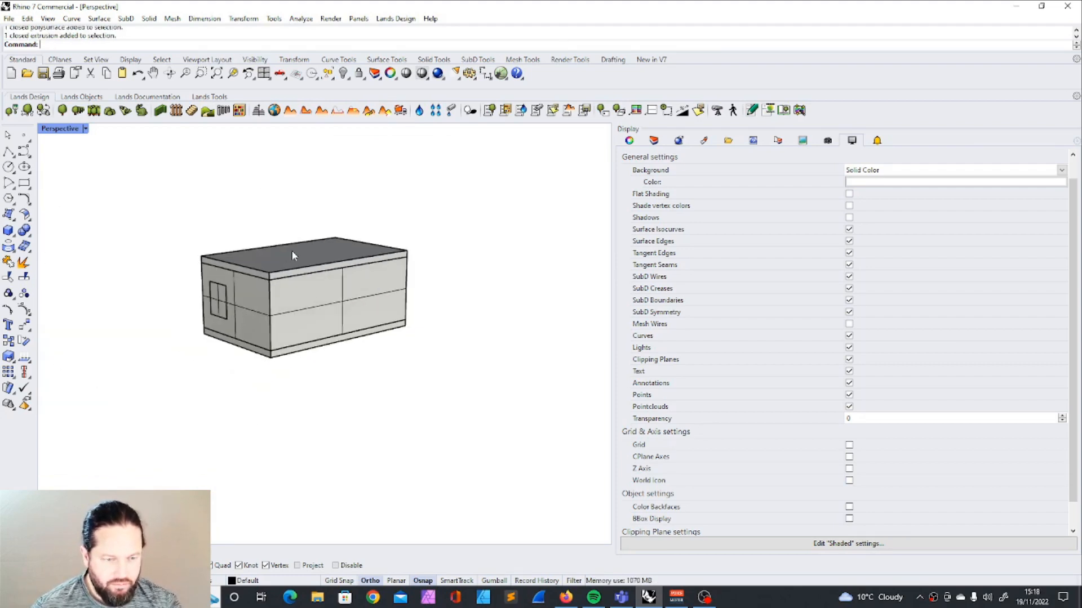
scroll(292, 256, "up", 4)
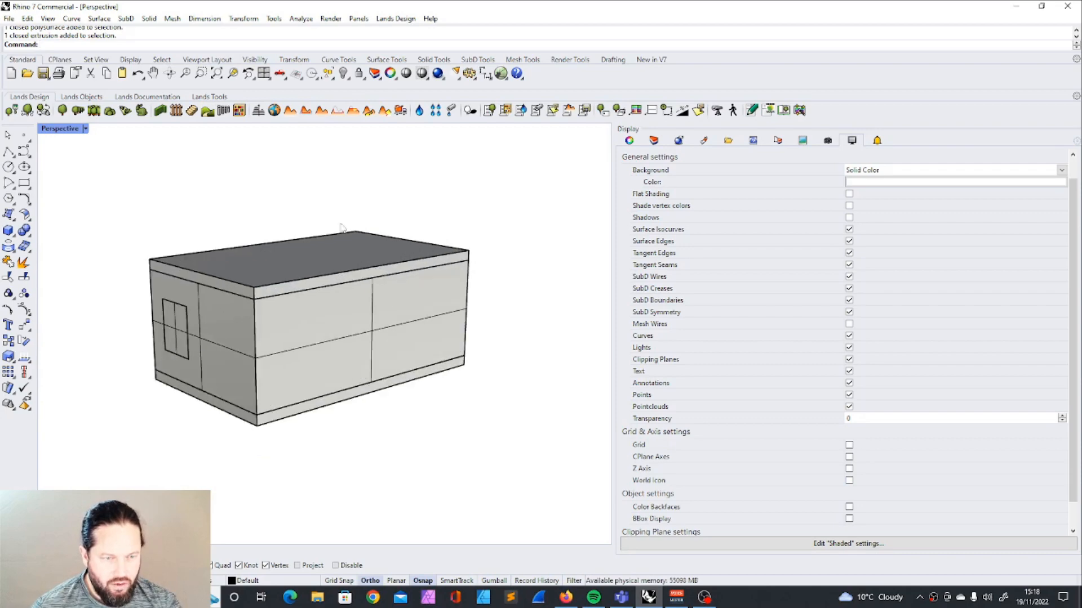
key("alt+Tab")
left_click_drag(408, 135, 473, 87)
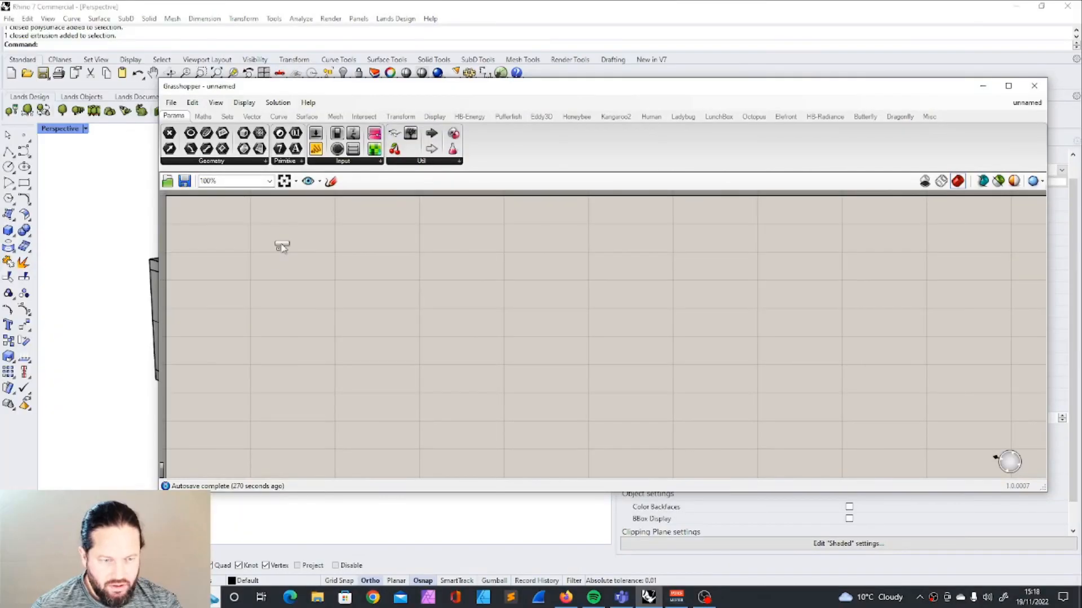
mouse_move(239, 224)
left_mouse_down()
mouse_move(261, 234)
mouse_move(282, 225)
mouse_move(257, 222)
left_mouse_up()
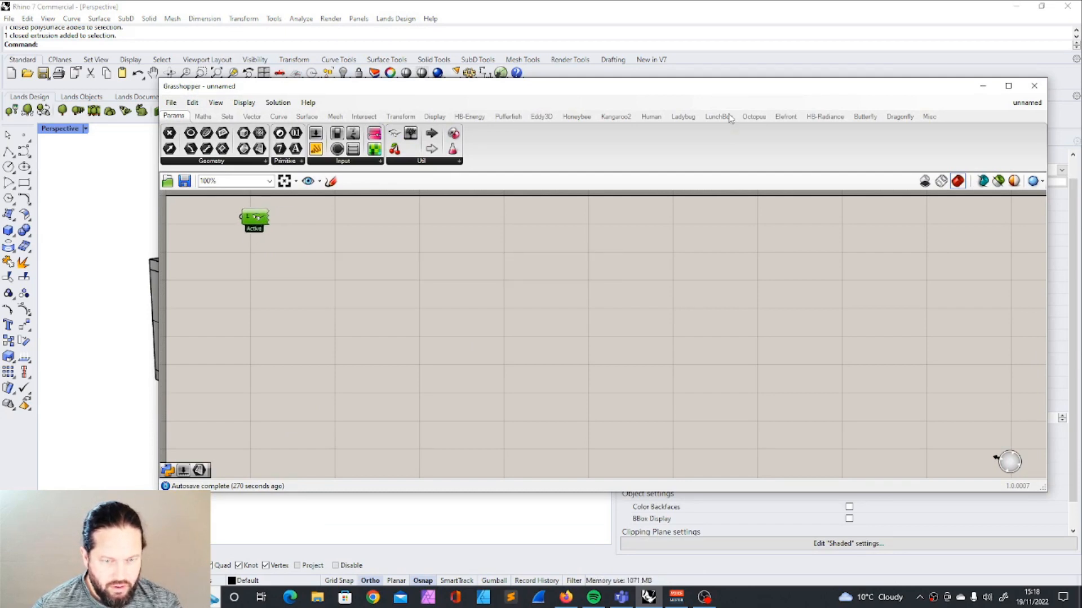
left_click(865, 116)
left_click(225, 161)
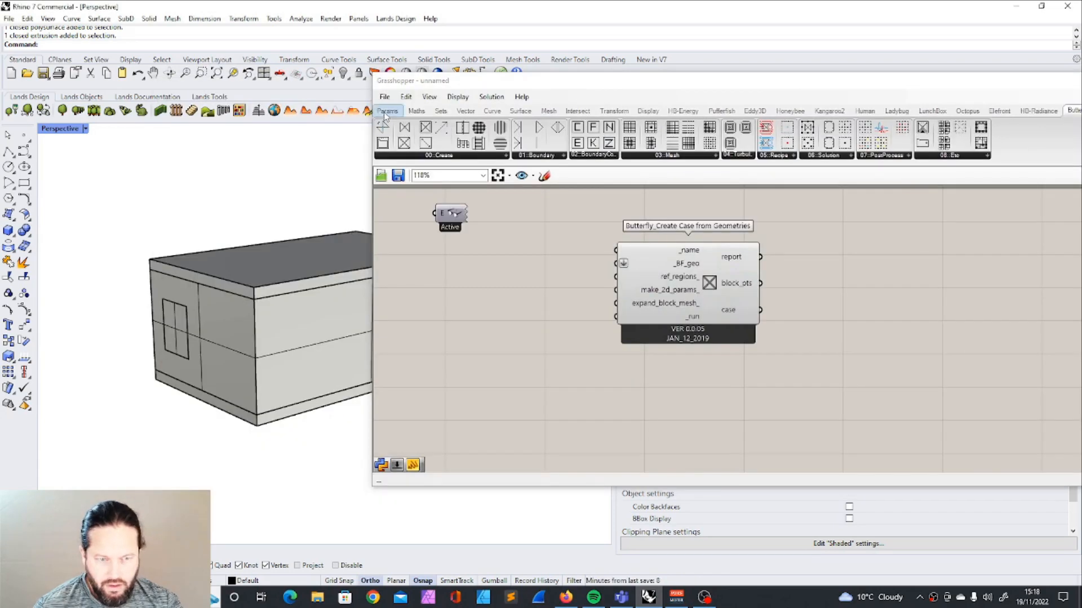
Step: Add a Brep parameter, reference the walls, floor and roof, and connect it to the case's _BF_geo input
left_click(388, 111)
left_click_drag(460, 148, 503, 286)
right_click(503, 286)
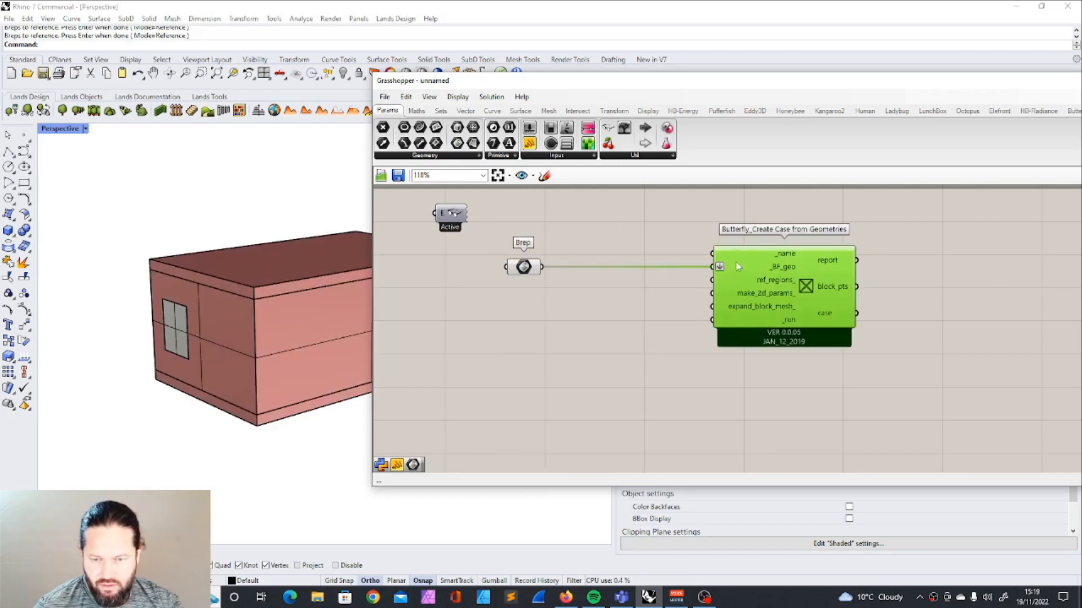
Step: Make room beside the case component and place a Create Butterfly Geometry component between it and the Brep parameter
left_click_drag(796, 267, 918, 263)
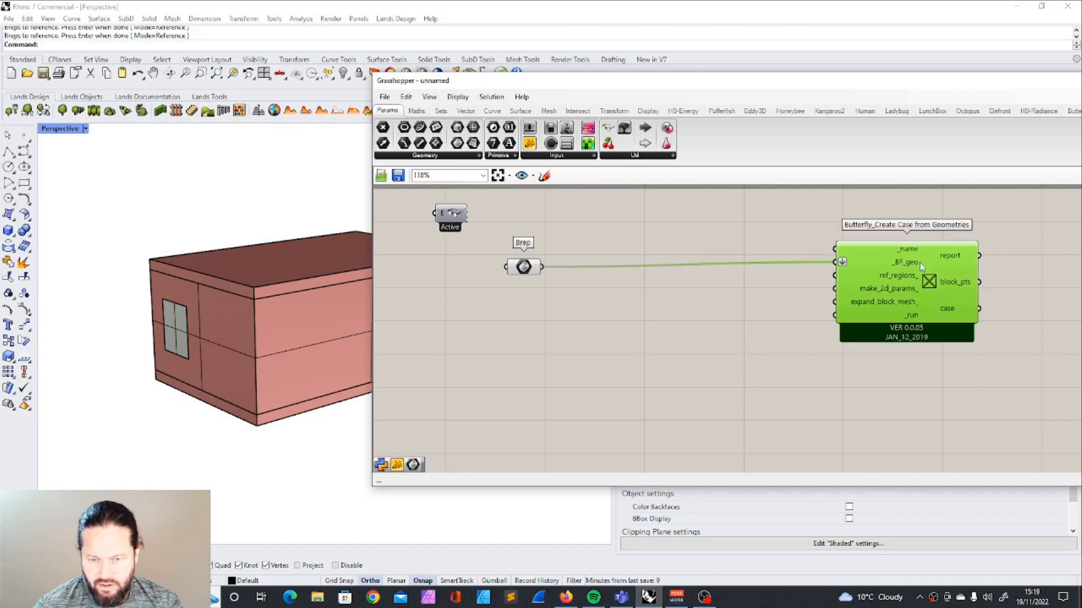
left_click(682, 329)
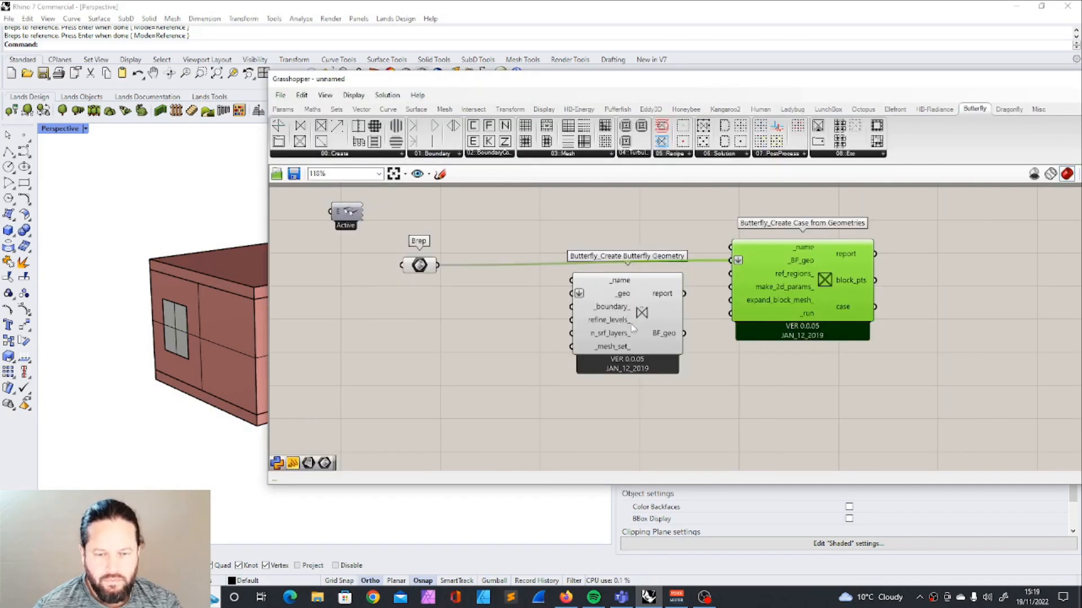
left_click_drag(628, 318, 573, 275)
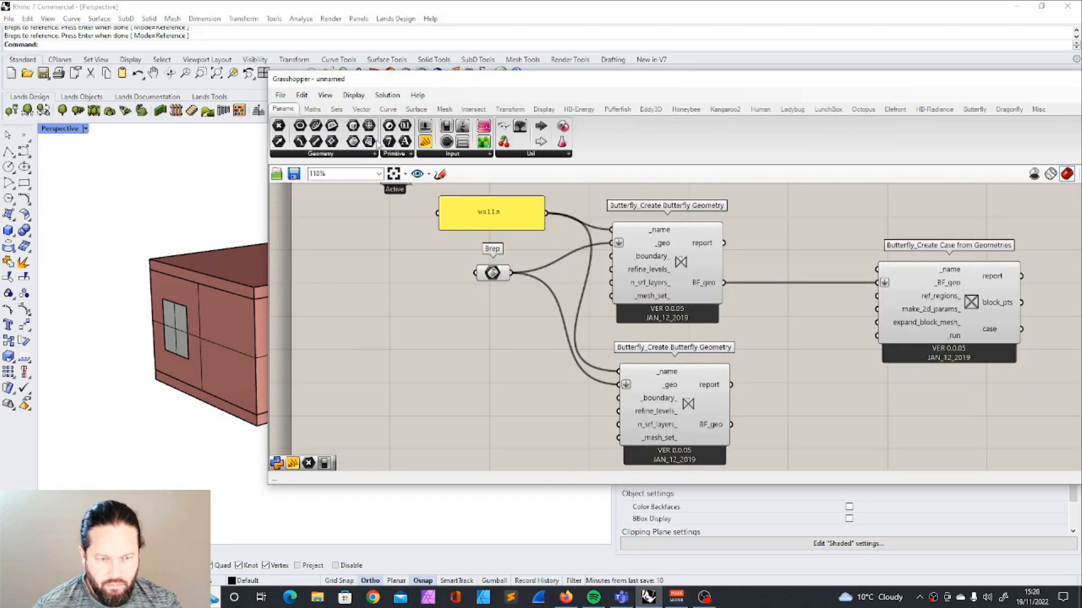
Step: Connect a Surface parameter to the second Create Butterfly Geometry's _geo input and reference the wall opening's surface in it
left_click_drag(497, 405, 612, 387)
right_click(483, 385)
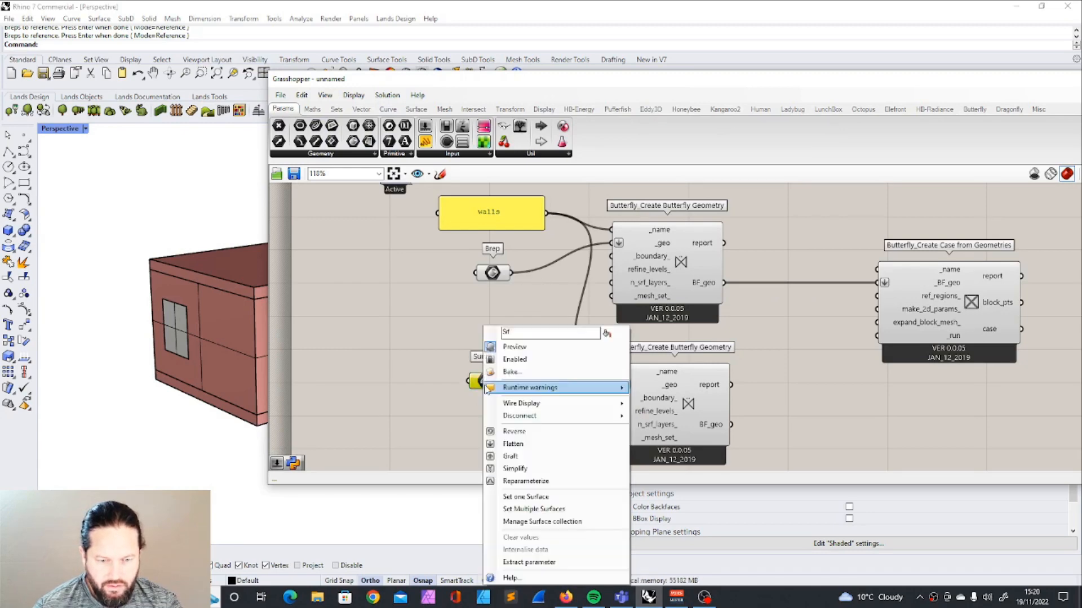
left_click(510, 498)
right_click_drag(258, 323, 309, 376)
left_click(345, 358)
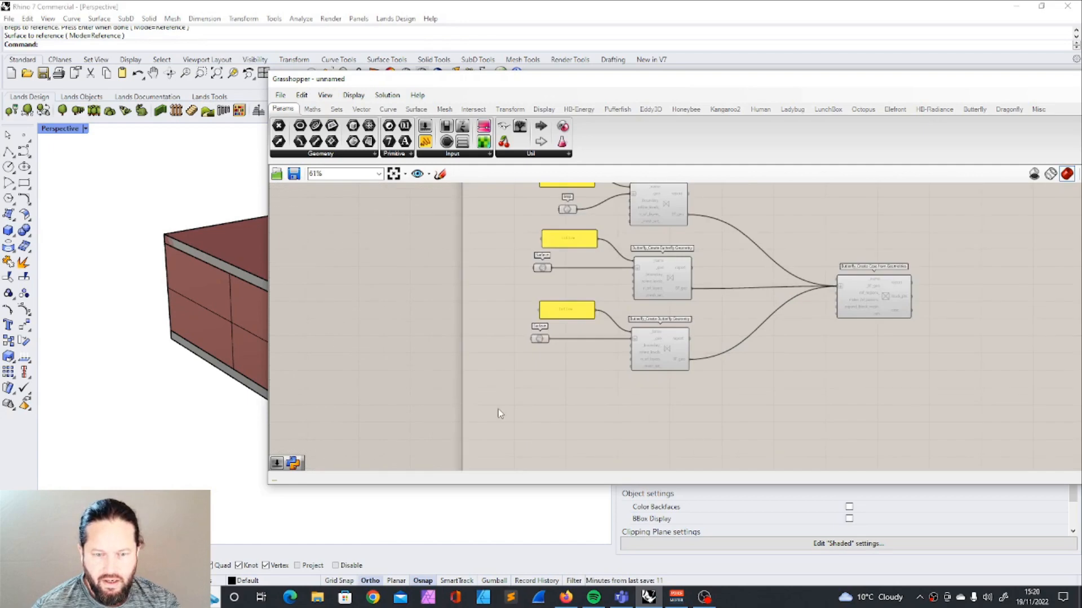
Step: Label the third geometry's name panel outflow and check which solids the Brep parameter references
scroll(498, 409, "up", 3)
double_click(541, 304)
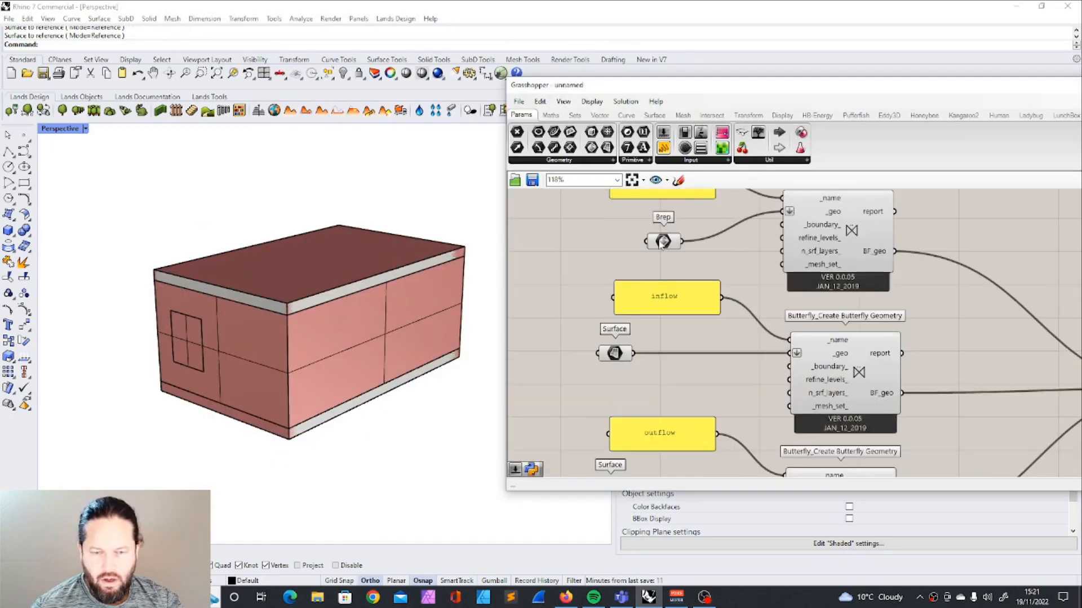
left_click(611, 236)
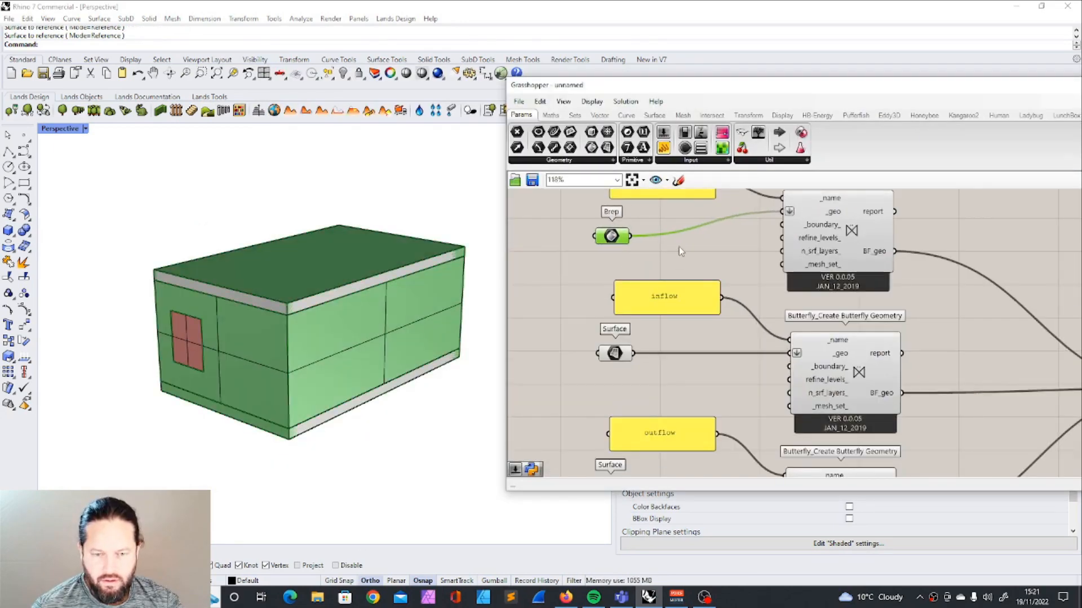
left_click(679, 247)
Step: Shift the Butterfly components aside and connect a Custom Preview component to the walls' Brep parameter
scroll(684, 249, "down", 5)
left_click_drag(712, 218, 810, 372)
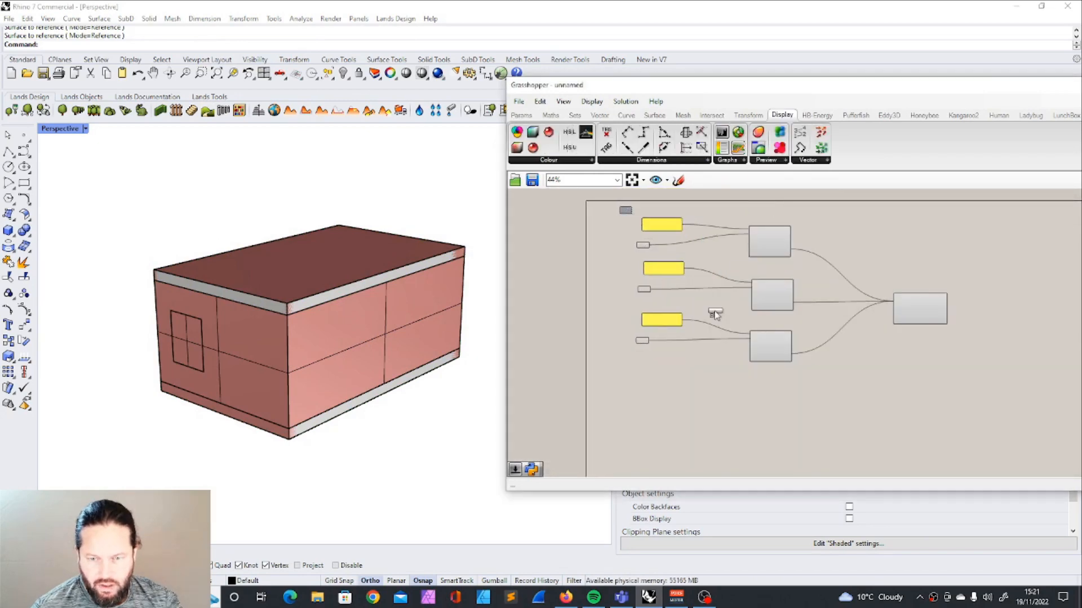
scroll(715, 309, "up", 5)
scroll(716, 308, "down", 6)
scroll(737, 260, "up", 3)
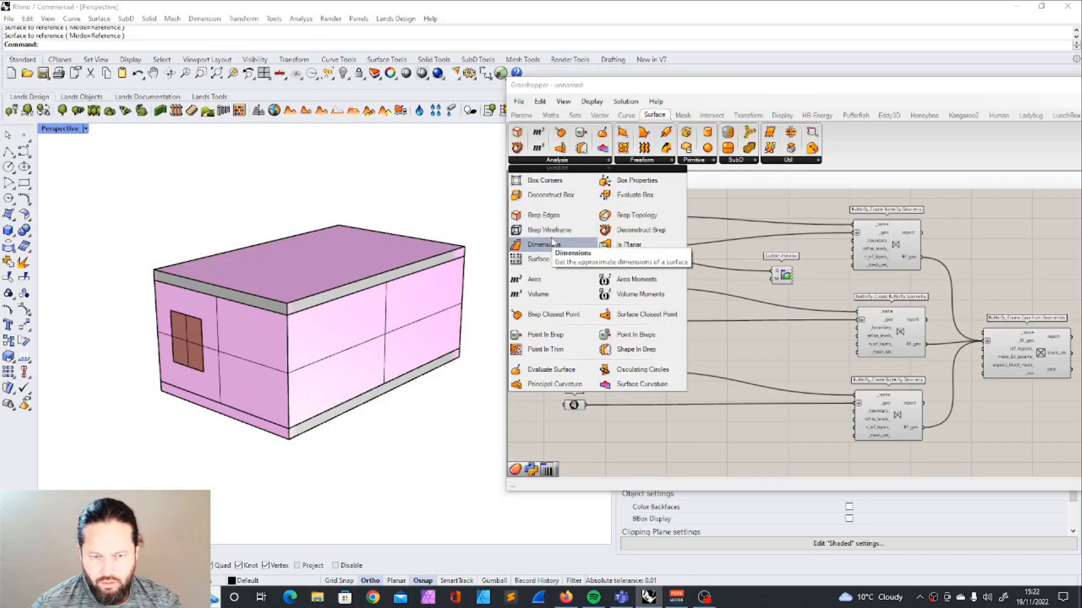
Step: Add a Brep Wireframe component and wire it between the walls' Brep parameter and the Custom Preview
left_click(555, 243)
left_click(716, 352)
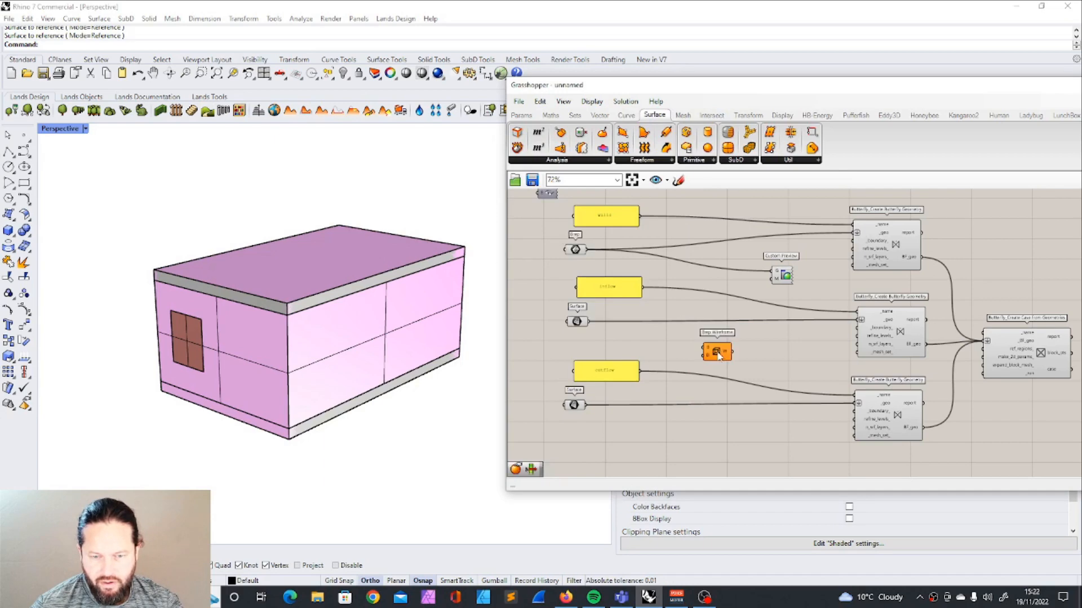
scroll(703, 304, "up", 2)
left_click_drag(697, 319, 722, 280)
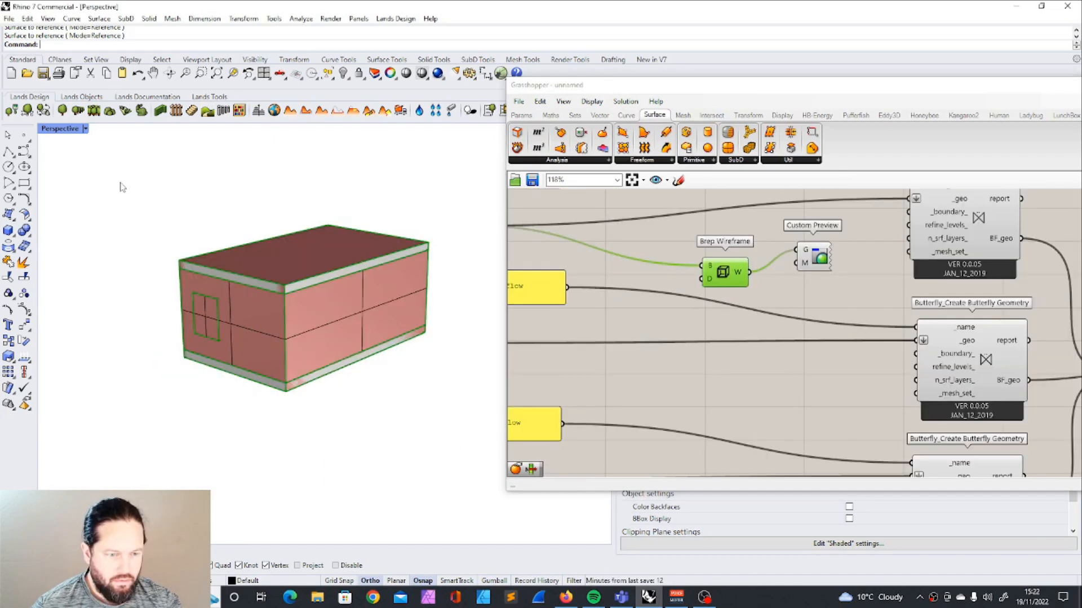
Step: Hide all the room objects in Rhino and turn off the preview of the walls' Brep parameter
left_click_drag(120, 187, 465, 438)
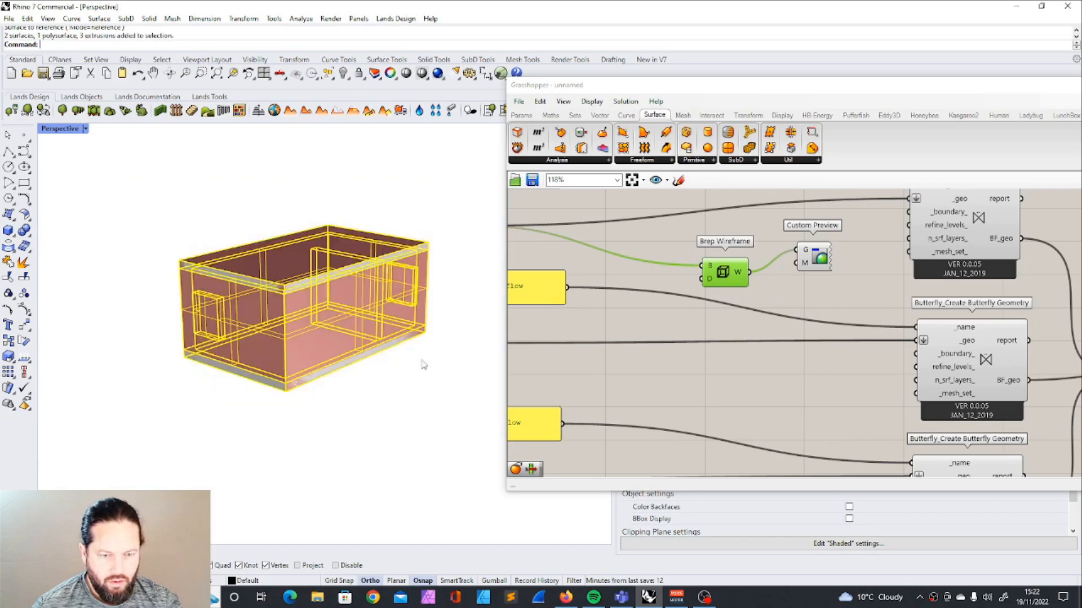
left_click(344, 74)
right_click(537, 242)
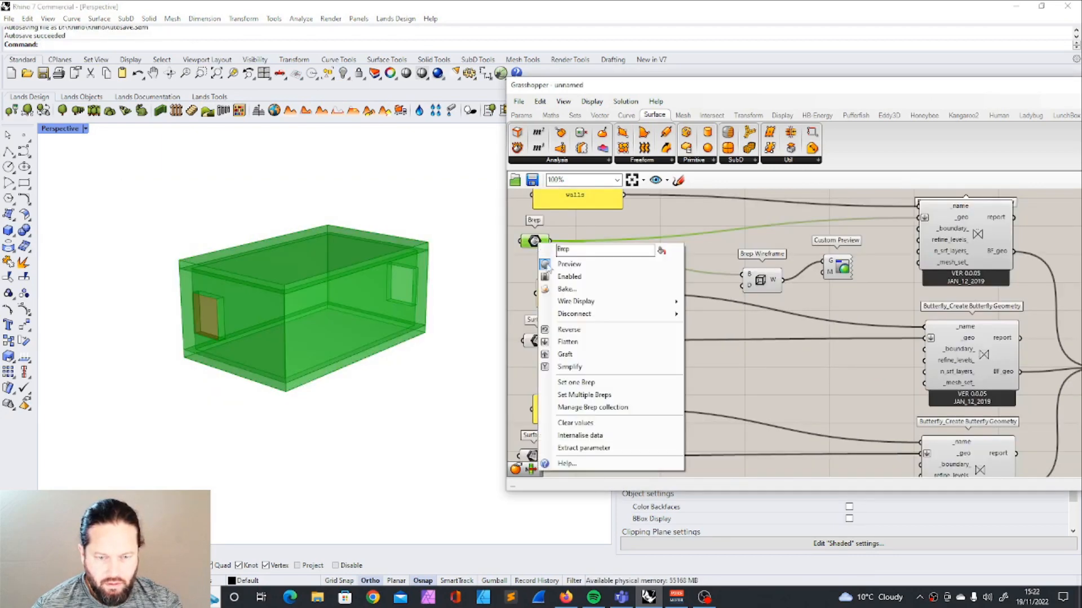
left_click(571, 264)
scroll(582, 272, "down", 2)
left_click(538, 336)
scroll(661, 270, "up", 3)
left_click_drag(756, 275, 761, 279)
scroll(795, 277, "down", 1)
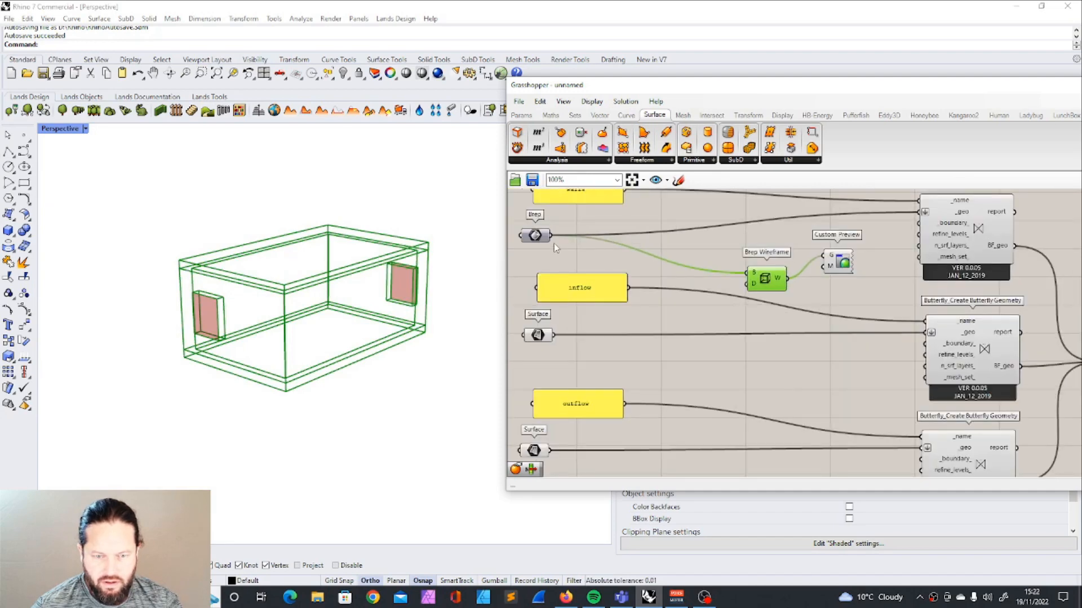
Step: Wire the walls' Brep parameter directly into the Custom Preview's geometry and connect a Create Material component to its M input
left_click_drag(552, 236, 814, 250)
left_click(752, 212)
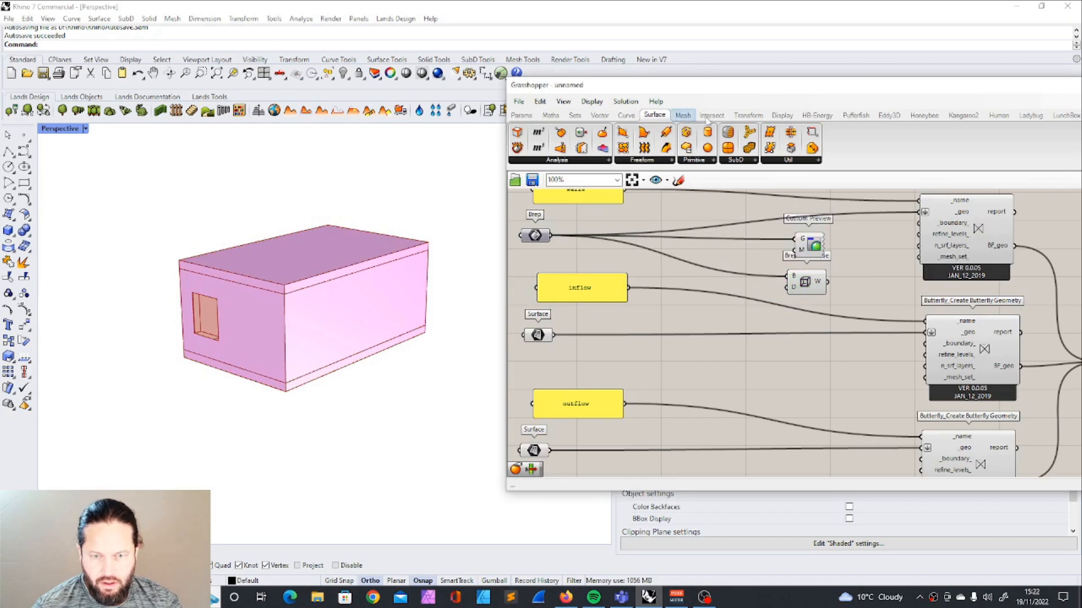
left_click(782, 115)
left_click(769, 160)
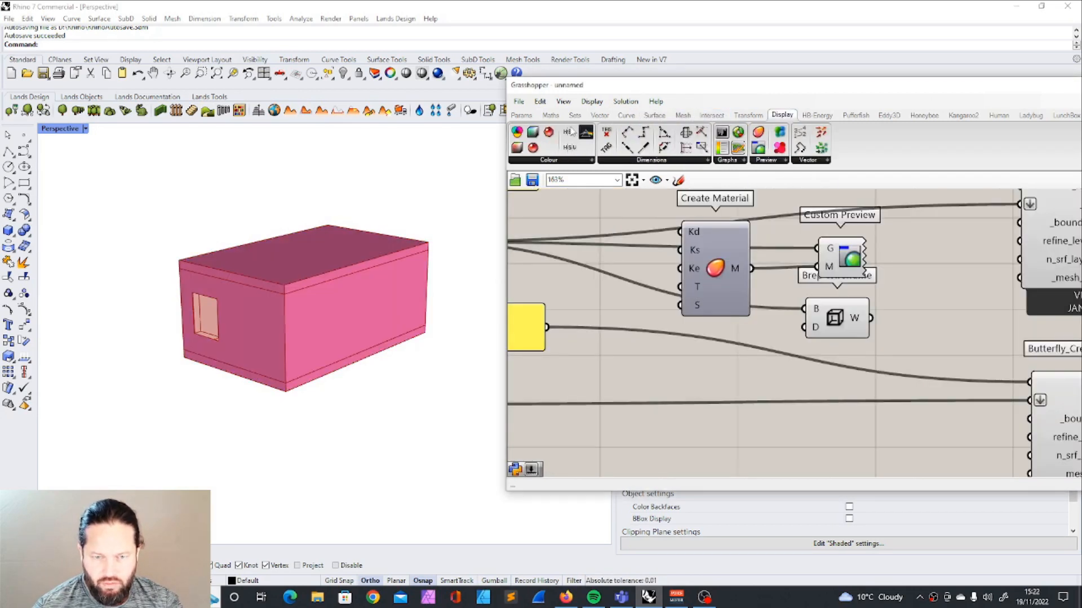
Step: Connect a number slider to Create Material's transparency input T and set it to 0.846
left_click(527, 115)
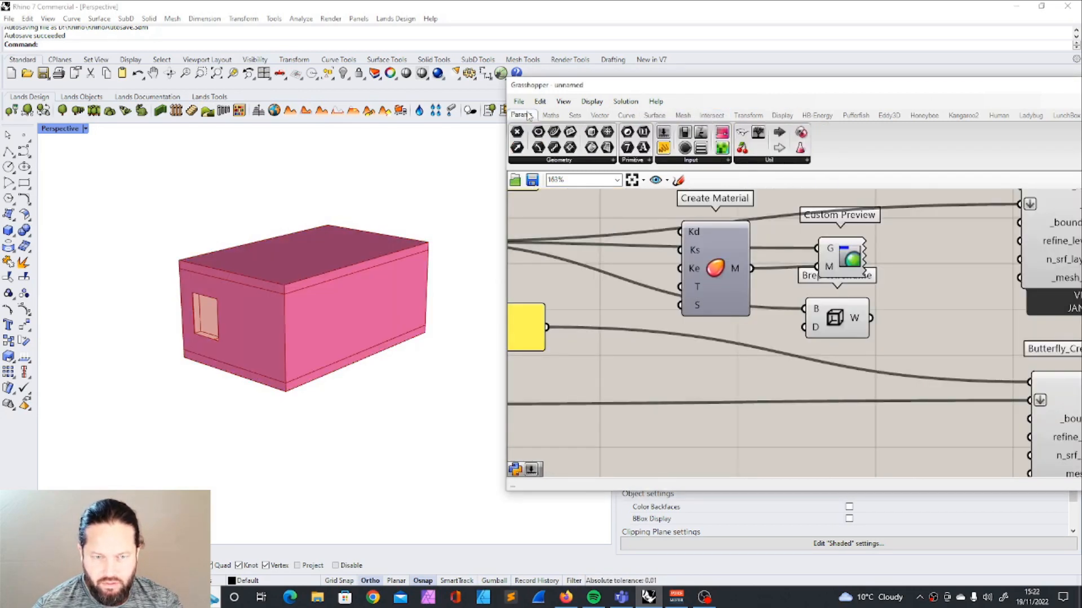
left_click_drag(588, 310, 589, 310)
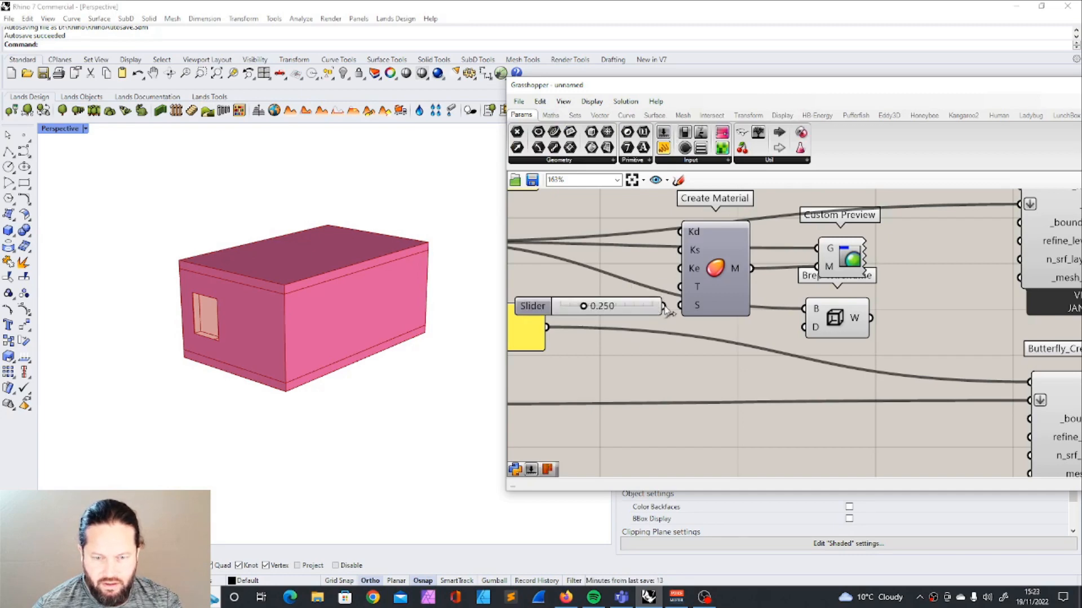
left_click_drag(665, 308, 683, 287)
left_click_drag(618, 306, 654, 307)
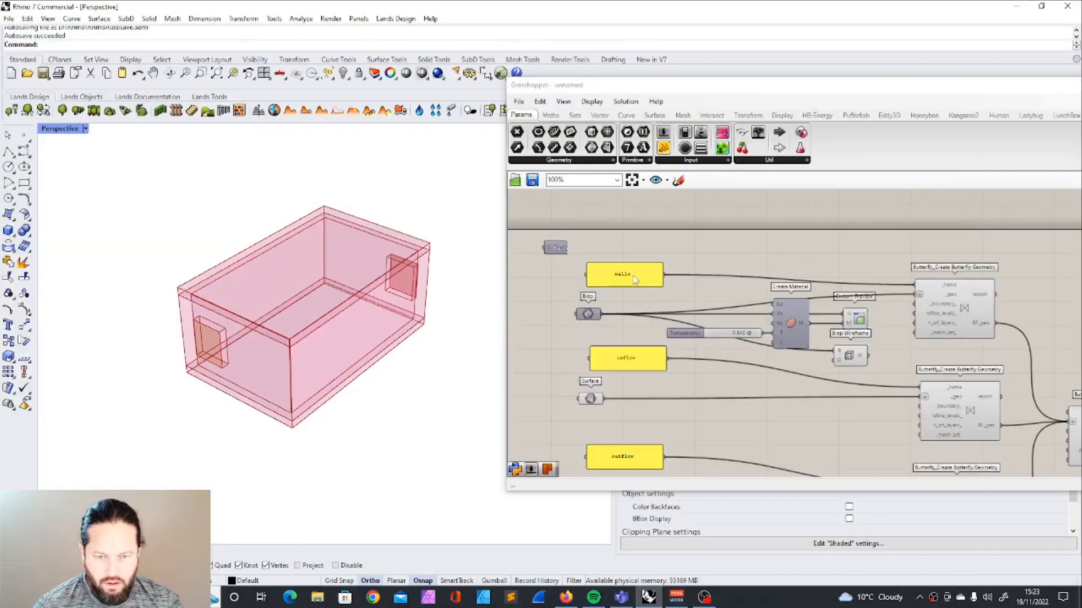
Step: Bring back the interior partition wall, add it to the Brep parameter's collection and hide it in Rhino again
left_click(344, 74)
left_click(374, 94)
right_click(559, 339)
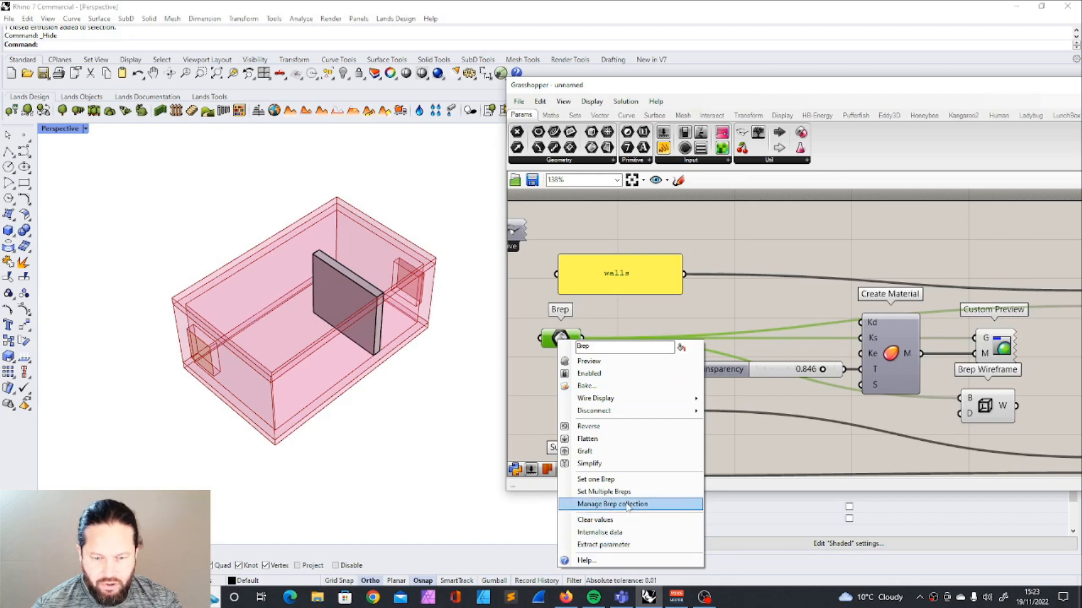
left_click(629, 505)
left_click_drag(568, 354, 651, 190)
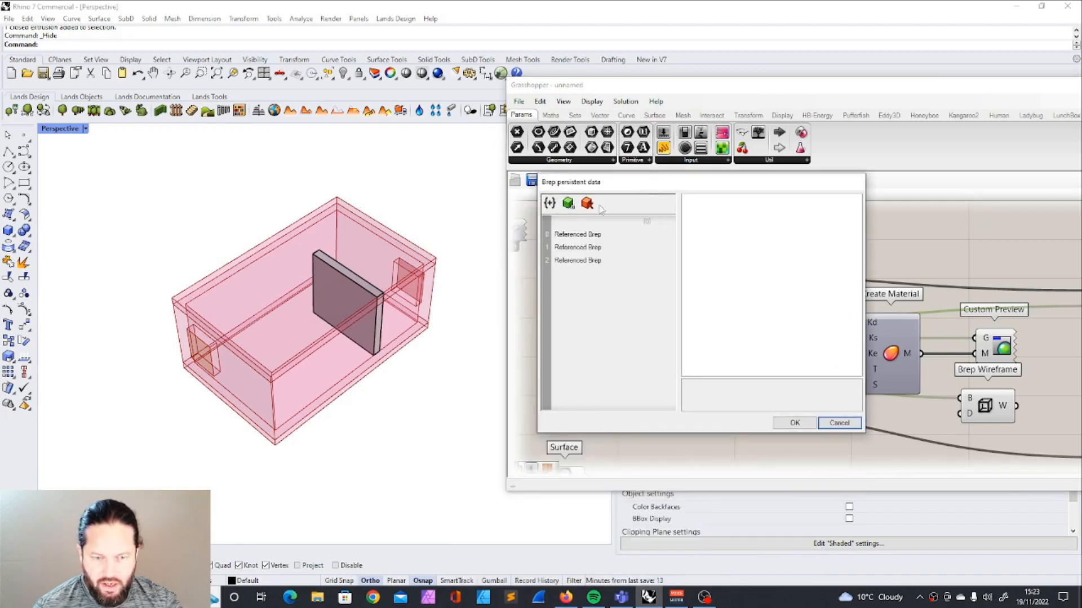
left_click(333, 278)
left_click(571, 204)
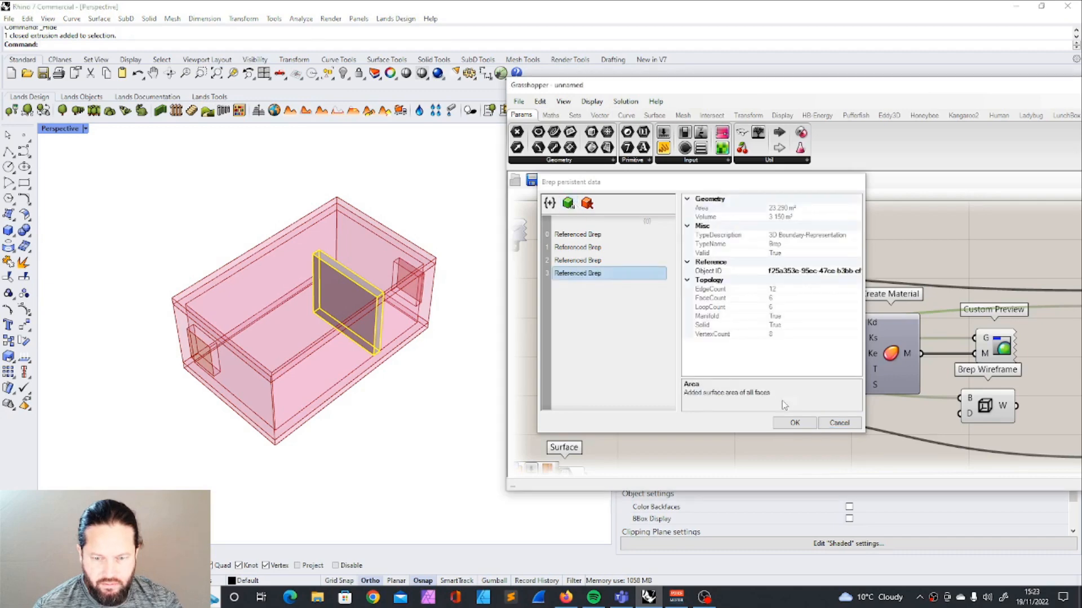
left_click(795, 422)
left_click(340, 268)
key("ctrl+h")
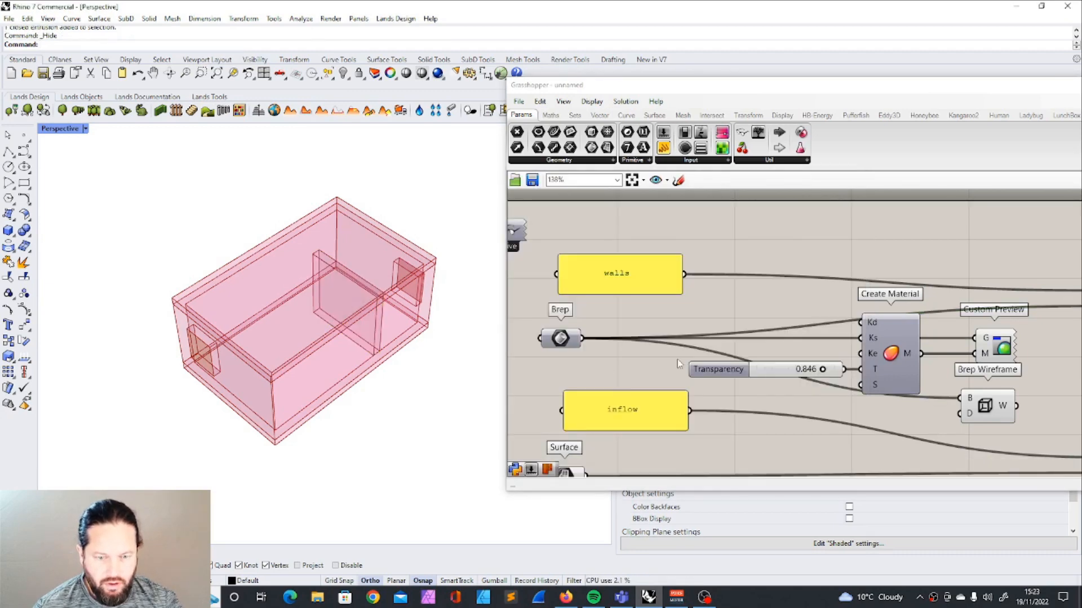
Step: Tuck the Brep and Surface parameters under their name panels and shift the Butterfly components aside to free canvas space
left_click_drag(560, 338, 620, 336)
scroll(618, 333, "down", 2)
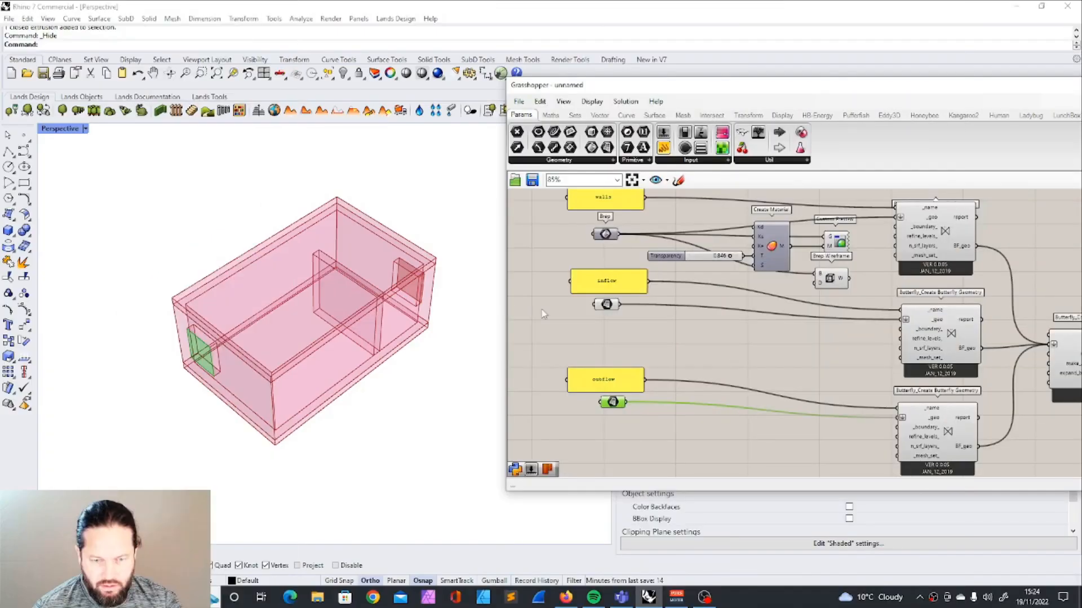
scroll(614, 343, "down", 6)
scroll(764, 342, "up", 7)
scroll(729, 333, "down", 2)
scroll(699, 237, "down", 3)
scroll(624, 248, "up", 3)
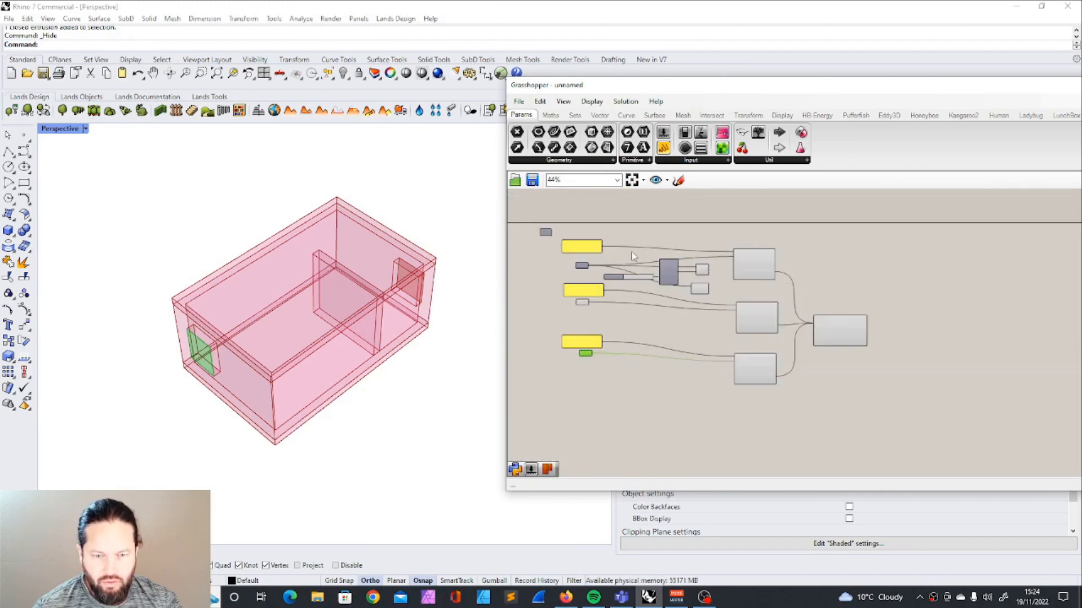
scroll(659, 258, "up", 2)
scroll(753, 256, "down", 5)
left_click_drag(773, 233, 976, 430)
left_click_drag(816, 313, 931, 313)
scroll(959, 253, "up", 2)
scroll(965, 253, "up", 5)
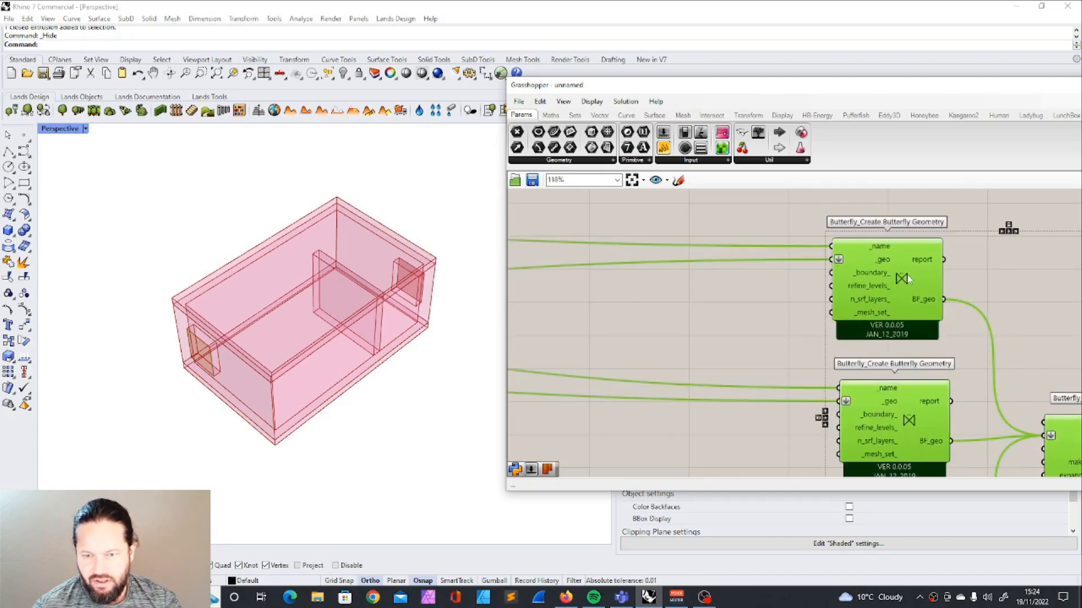
Step: Place a Butterfly Inlet Boundary component and connect its inlet_boundary output to the inflow geometry's _boundary_ input
left_click_drag(718, 100, 436, 94)
left_click(931, 108)
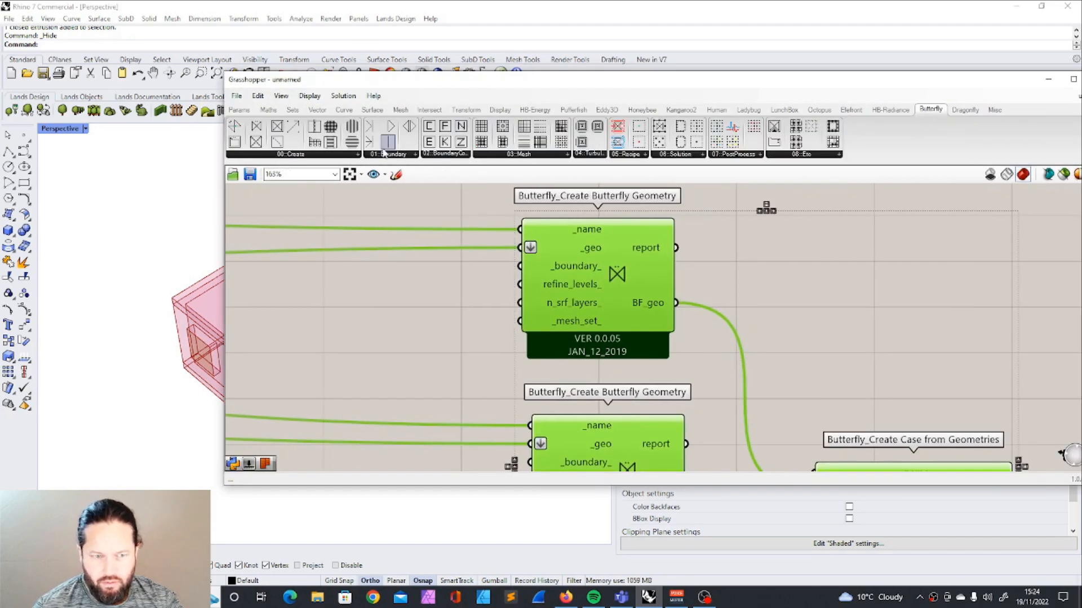
left_click(387, 153)
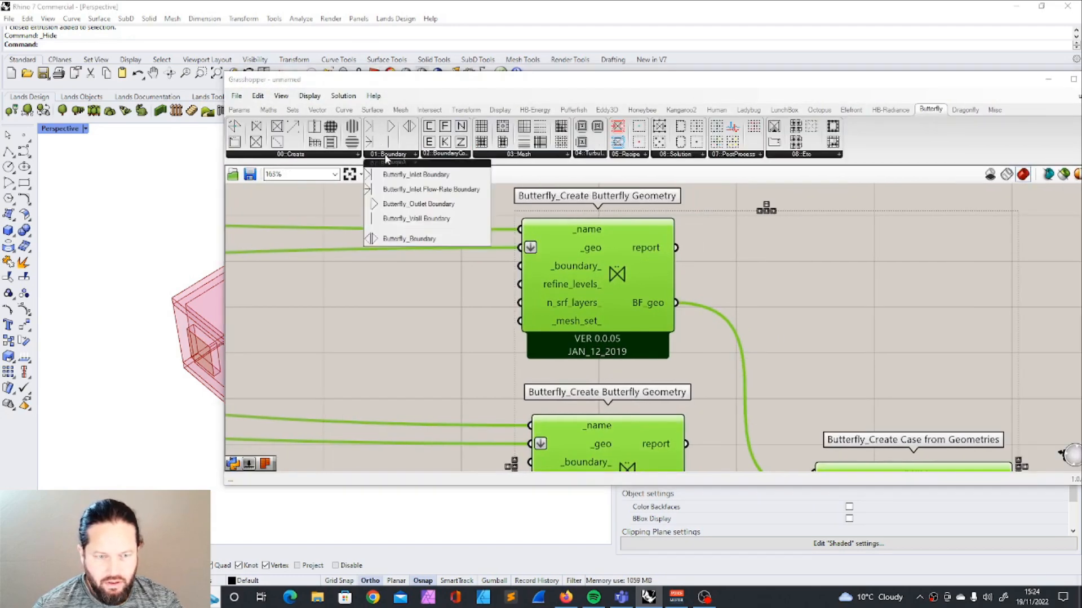
left_click(429, 176)
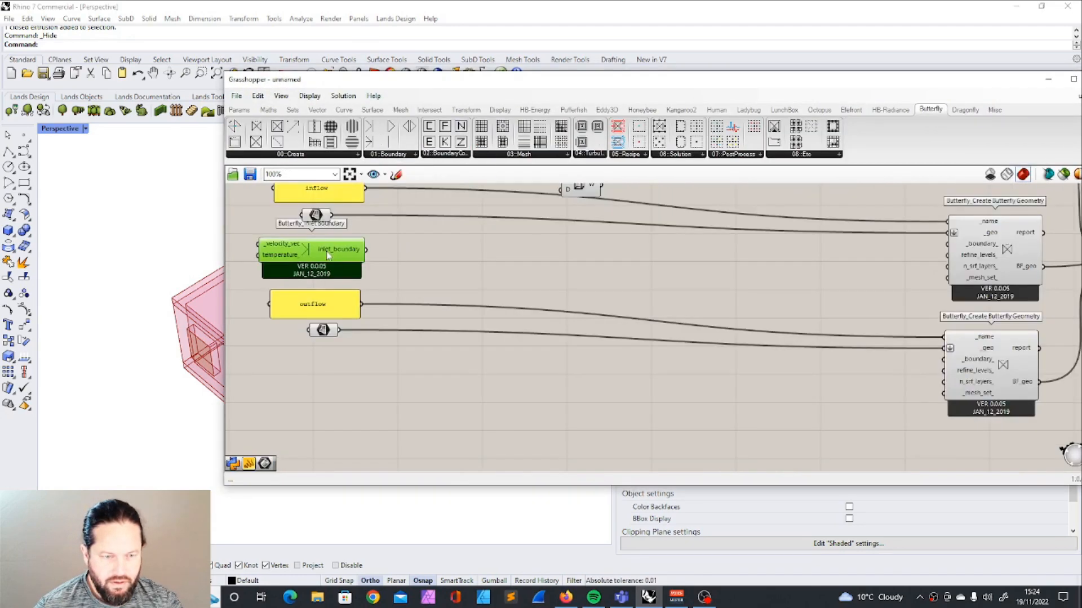
scroll(476, 200, "down", 2)
scroll(475, 203, "up", 4)
left_click_drag(621, 308, 742, 278)
Step: Connect a panel with the value 18 to the Inlet Boundary's temperature_ input
left_click(239, 109)
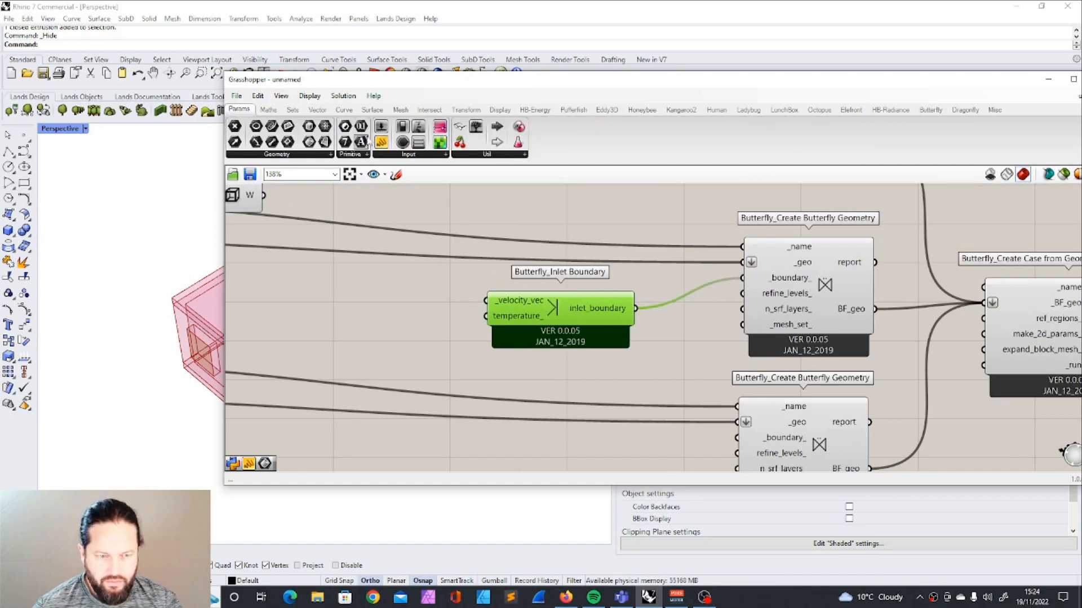
left_click_drag(393, 326, 486, 316)
left_click(427, 278)
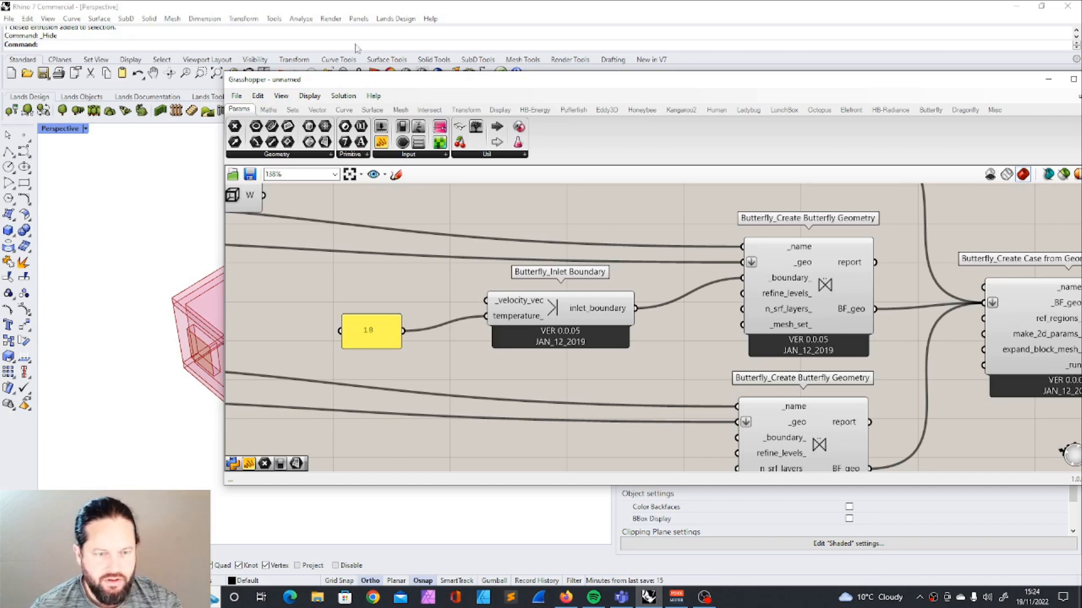
Step: Draw a single-segment polyline through the wall depth at the window opening and select it
left_click_drag(379, 86, 566, 90)
mouse_move(202, 370)
right_mouse_down()
mouse_move(271, 361)
mouse_move(342, 318)
right_mouse_up()
scroll(343, 317, "up", 3)
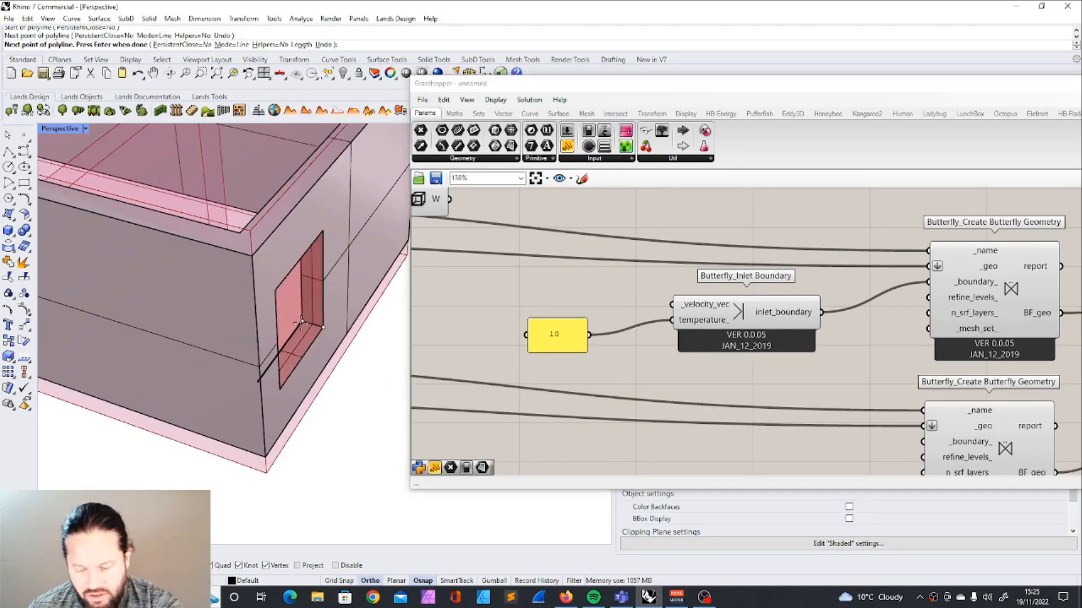
key("Return")
left_click(312, 323)
left_click(347, 354)
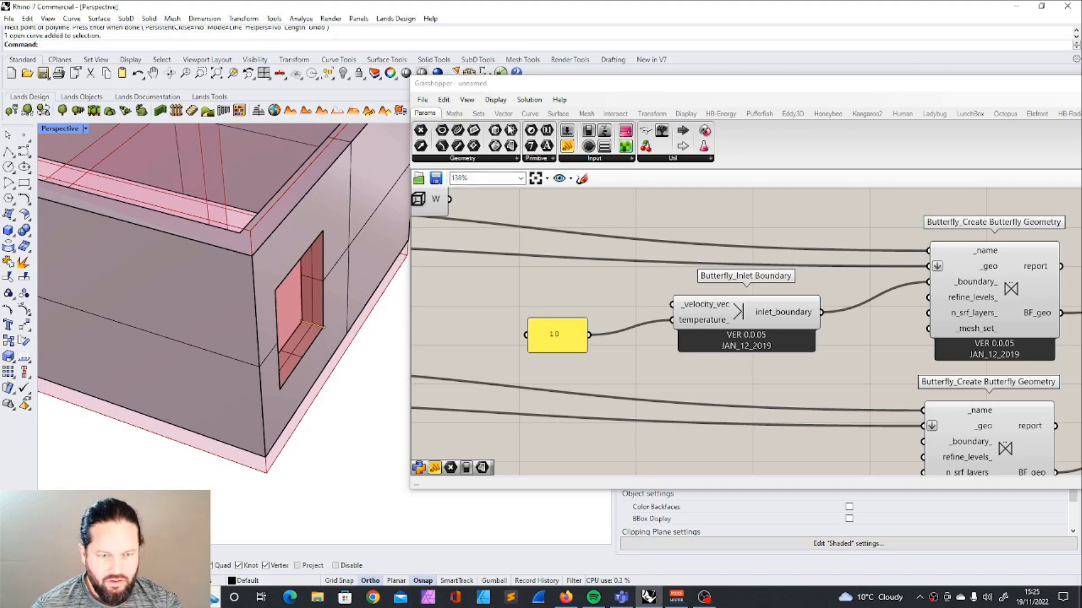
Step: Connect a Curve parameter referencing the drawn line to the Inlet Boundary's _velocity_vec input and hide the Rhino objects
left_click_drag(457, 130, 673, 305)
mouse_move(549, 303)
left_mouse_down()
mouse_move(522, 300)
mouse_move(555, 297)
left_mouse_up()
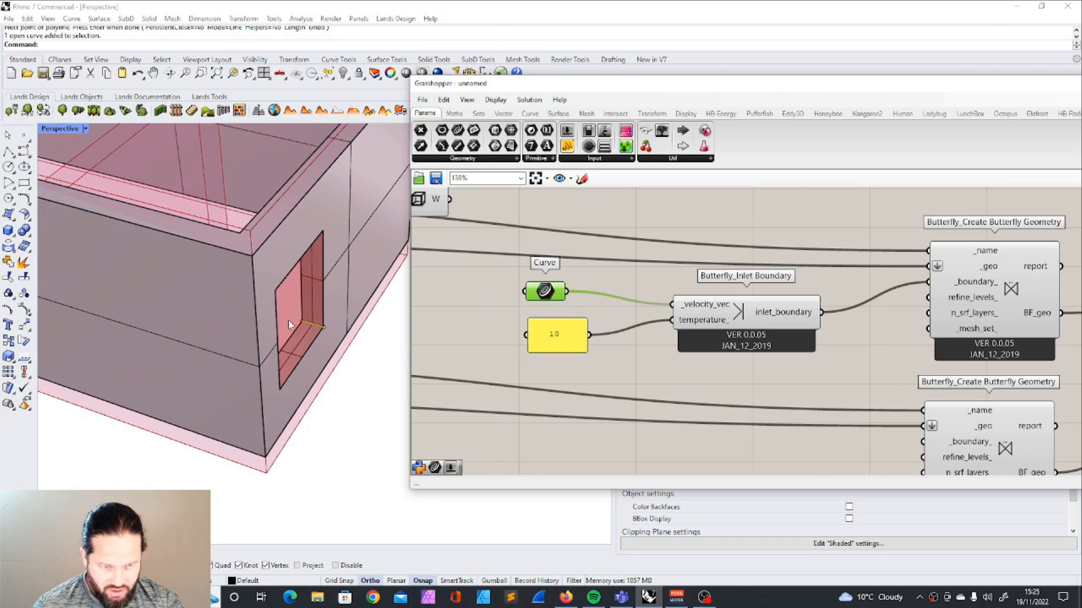
left_click_drag(551, 326, 536, 342)
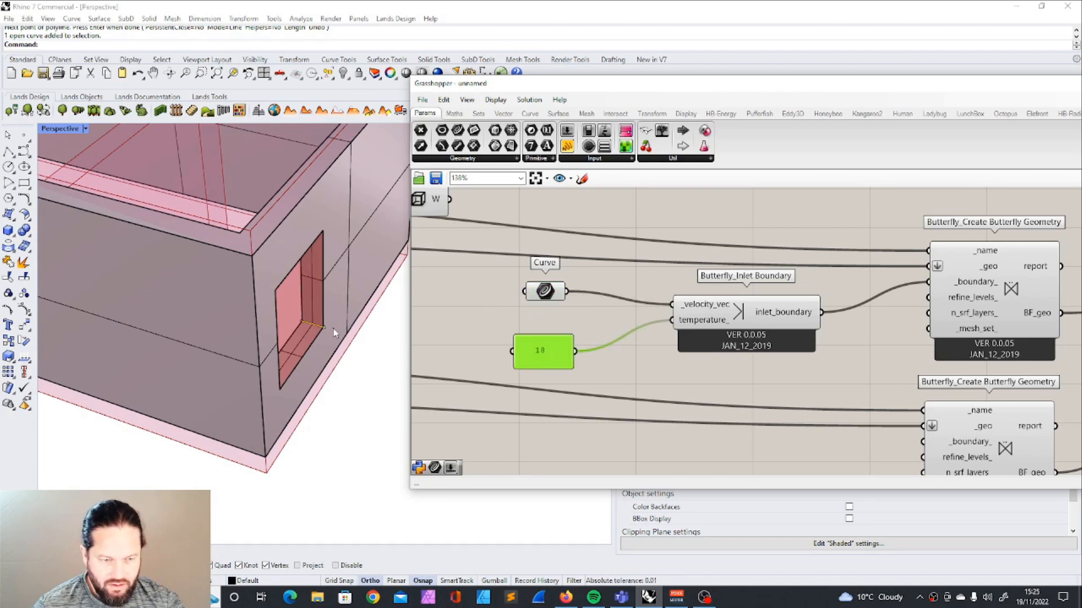
left_click_drag(557, 291, 533, 293)
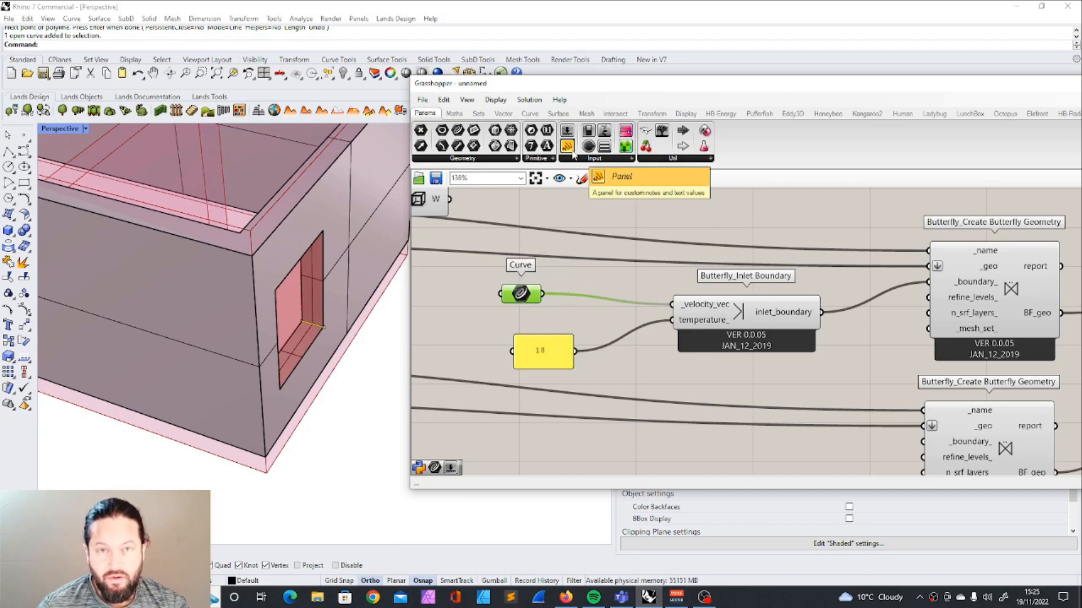
left_click_drag(521, 294, 540, 304)
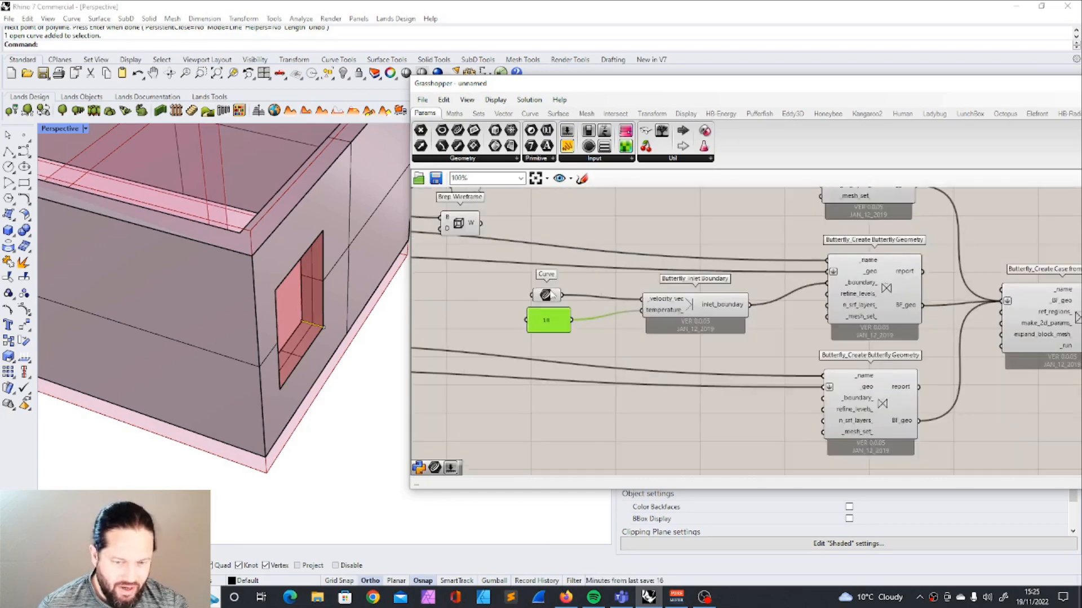
scroll(551, 295, "up", 2)
left_click_drag(534, 293, 541, 293)
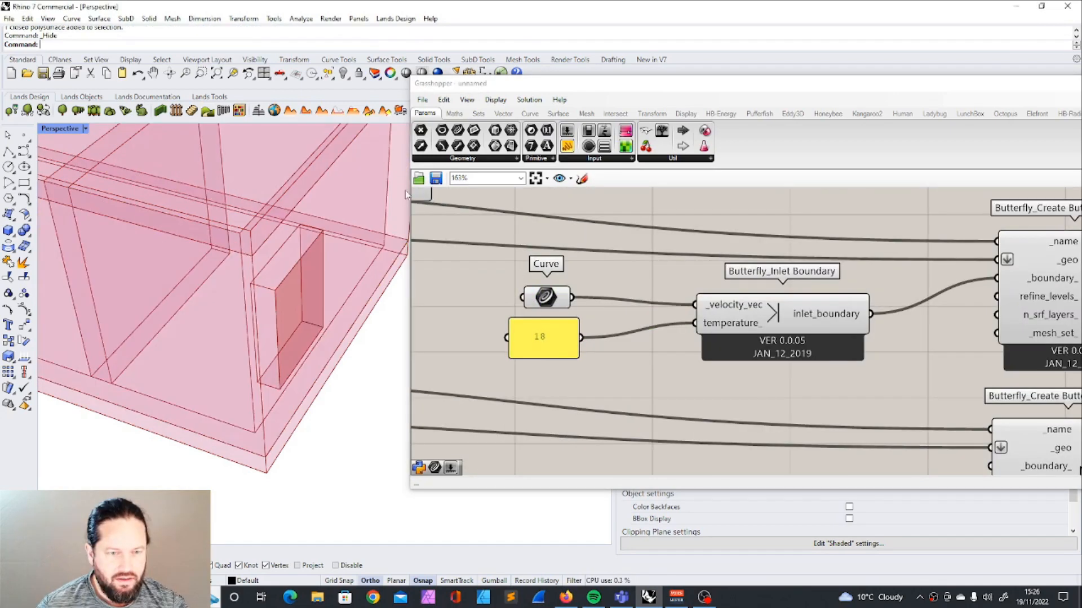
scroll(277, 329, "down", 8)
right_click_drag(276, 329, 257, 348)
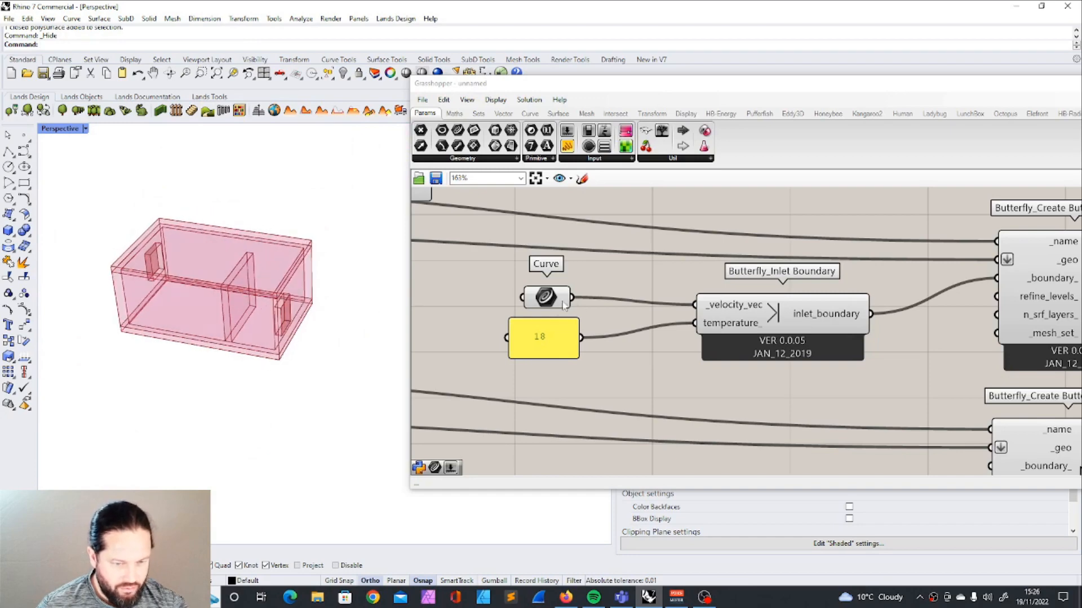
scroll(601, 317, "down", 7)
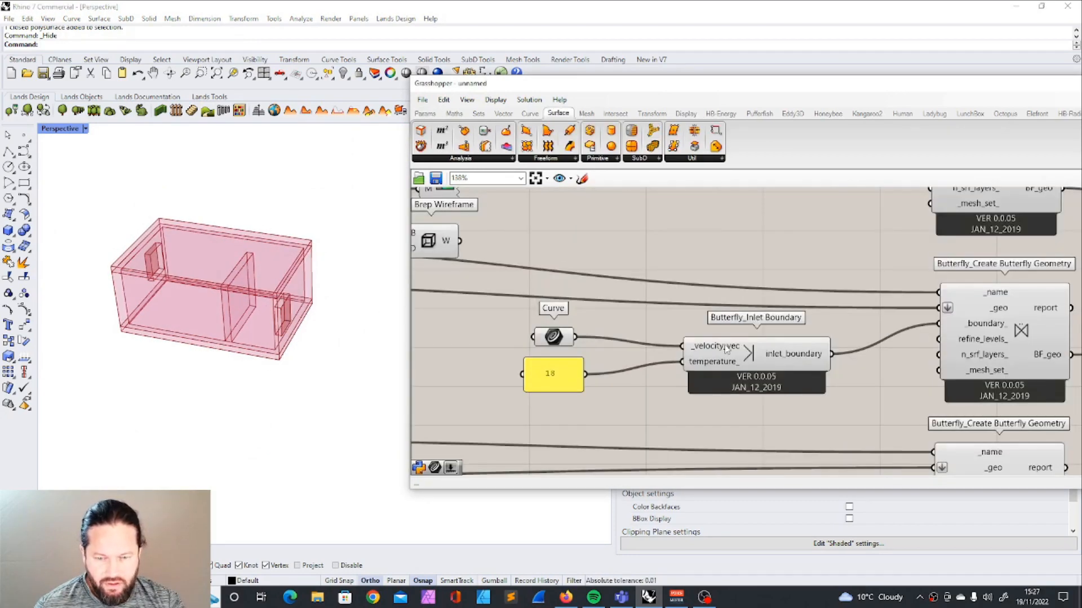
left_click(724, 345)
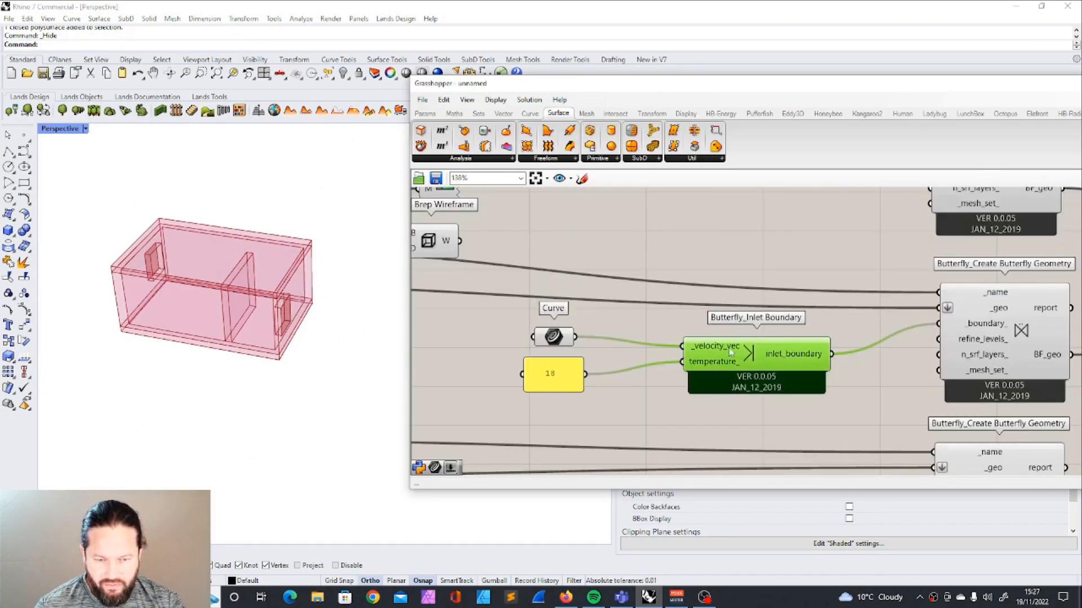
left_click(561, 374)
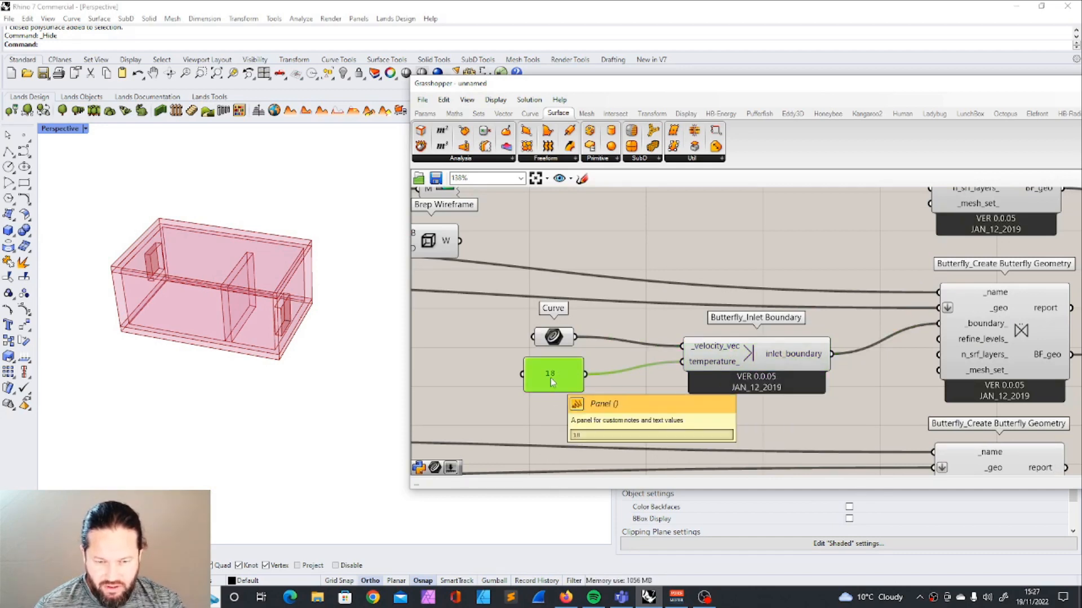
scroll(631, 343, "down", 4)
scroll(609, 338, "up", 4)
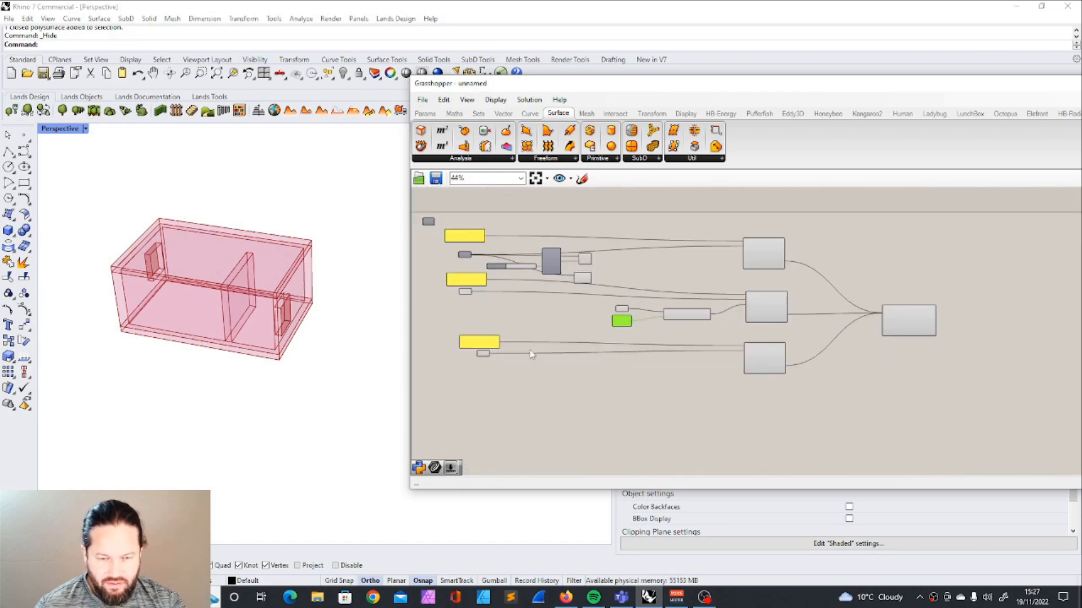
Step: Place a Butterfly Outlet Boundary component and connect its outlet_boundary output to the outflow geometry's _boundary_ input
scroll(606, 317, "down", 2)
left_click_drag(538, 308, 452, 379)
left_click_drag(788, 87, 654, 86)
left_click(982, 112)
left_click(445, 157)
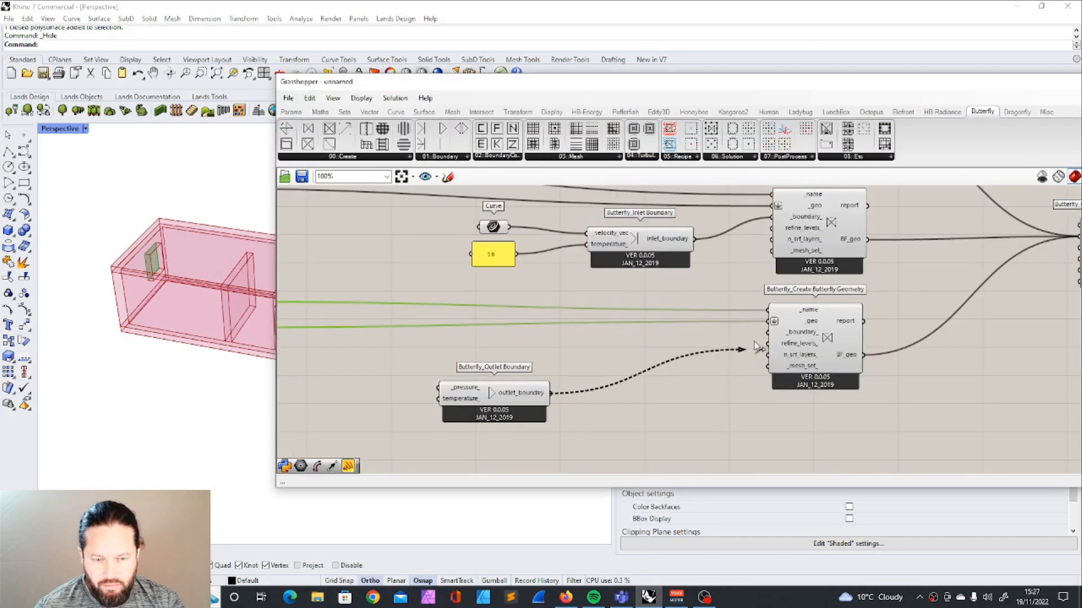
left_click_drag(783, 327, 788, 334)
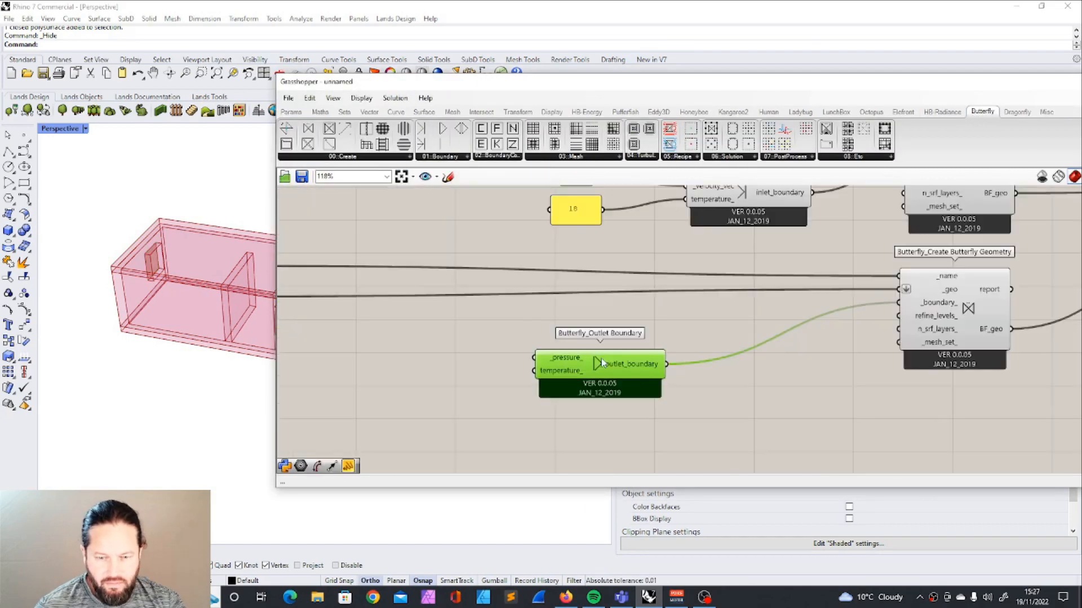
Step: Place a Butterfly Wall Boundary component and connect its wall_boundary output to the walls geometry's _boundary_ input
scroll(597, 369, "down", 4)
left_click(443, 157)
left_click(467, 220)
left_click(643, 265)
scroll(672, 248, "up", 4)
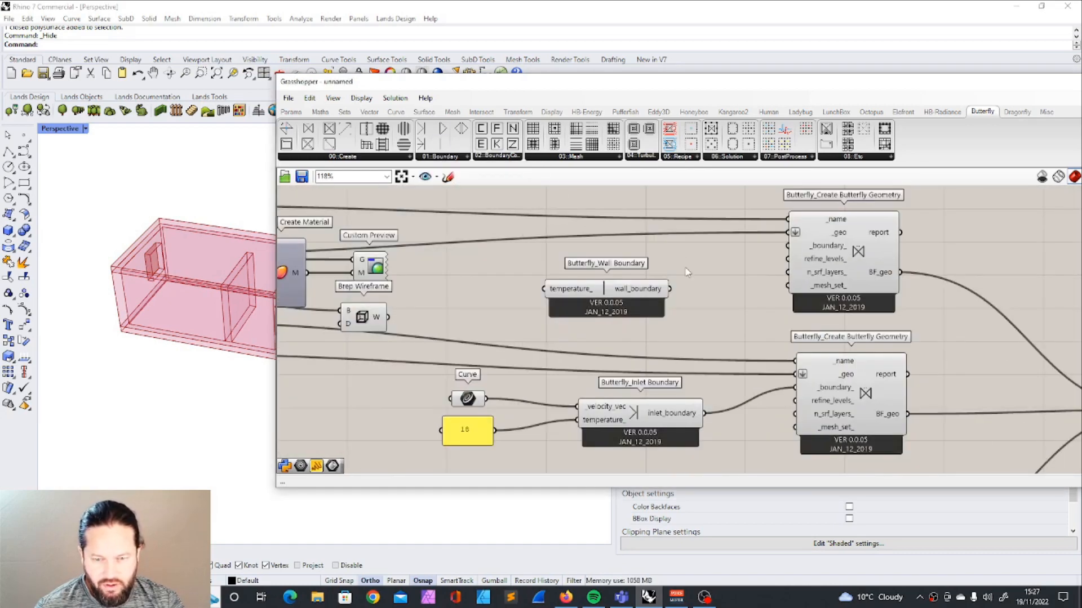
left_click_drag(738, 259, 787, 246)
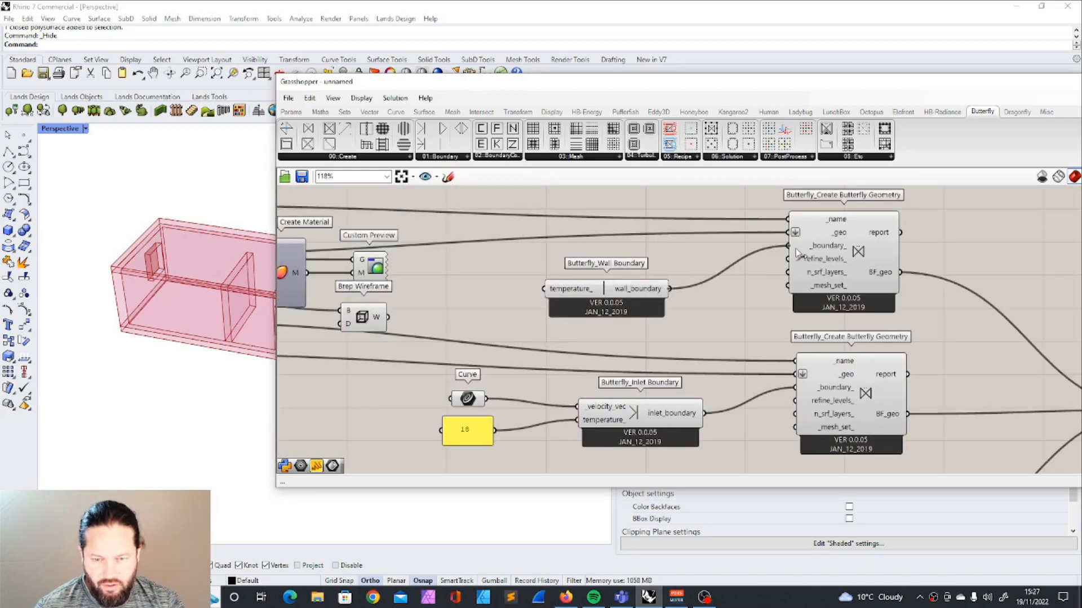
Step: Connect a Boolean Toggle to the _run input of Create Case from Geometries and set it to True
scroll(876, 273, "down", 3)
scroll(864, 307, "down", 2)
scroll(801, 313, "up", 4)
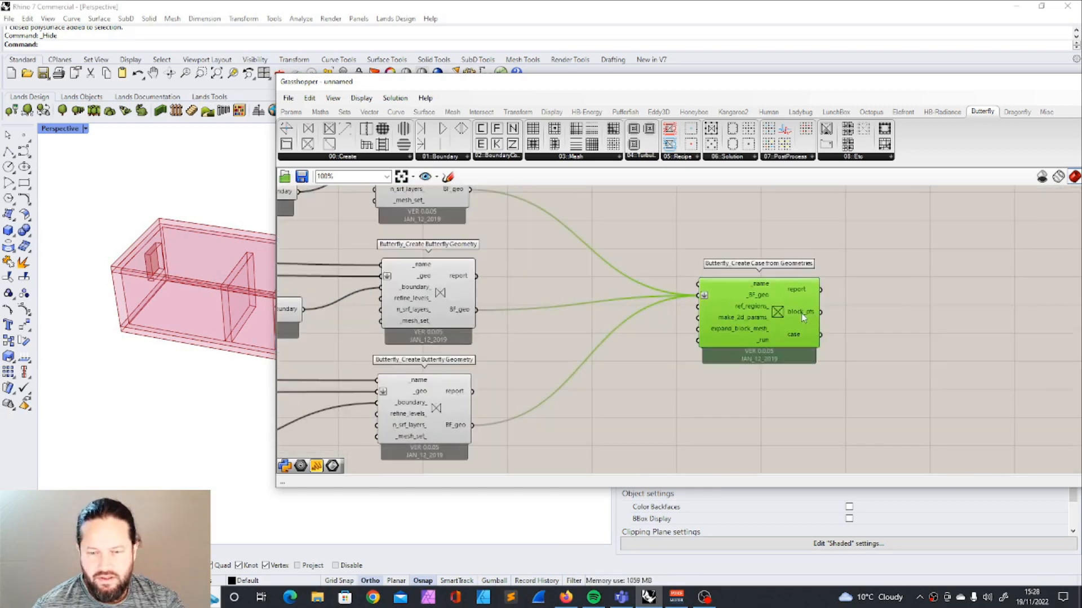
double_click(716, 415)
type("te")
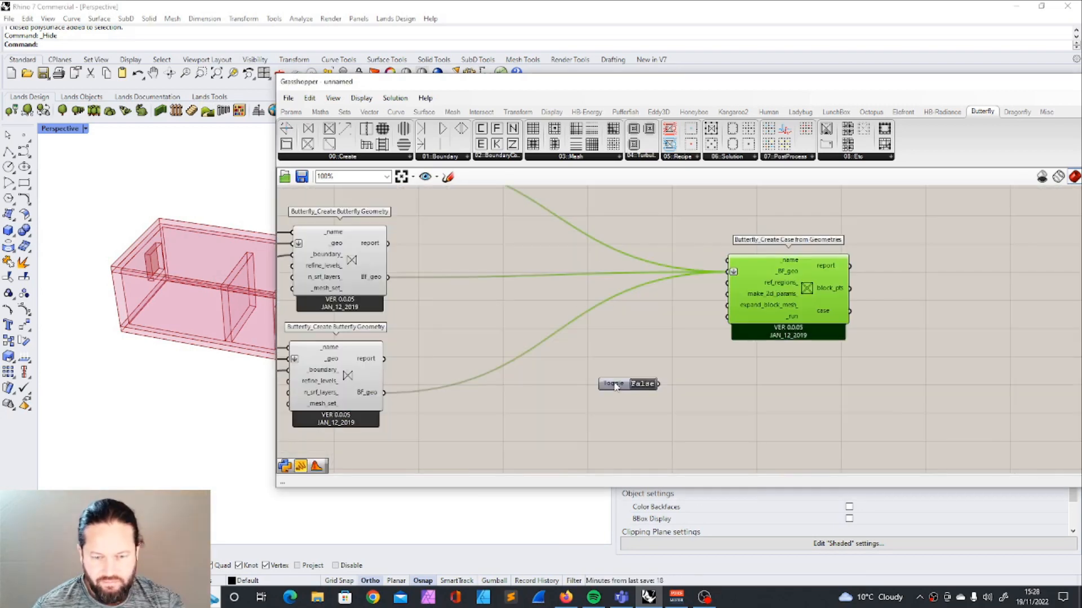
left_click_drag(614, 387, 725, 340)
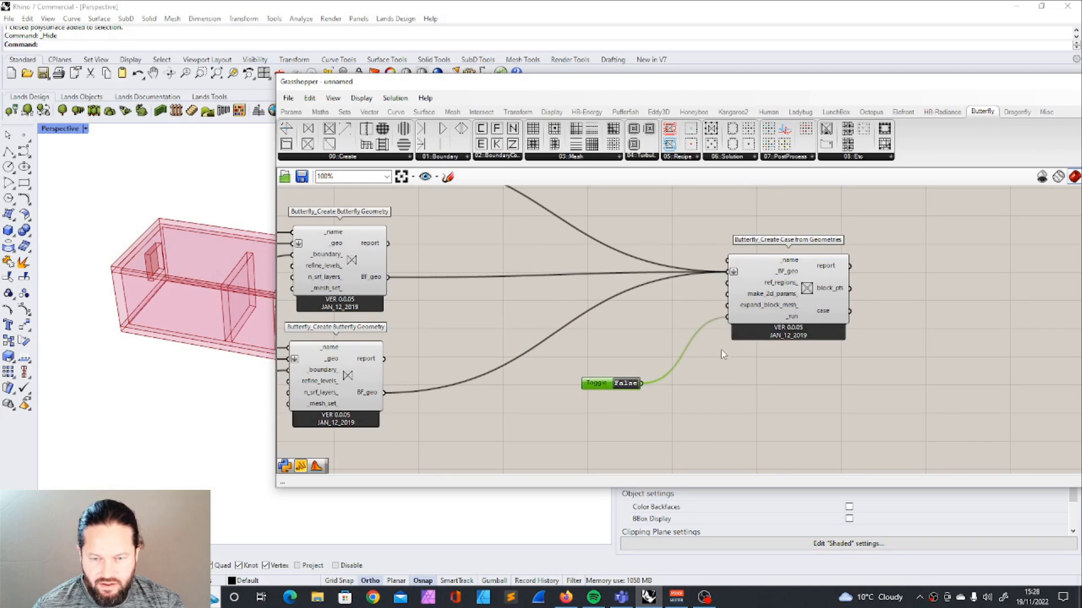
scroll(627, 390, "down", 4)
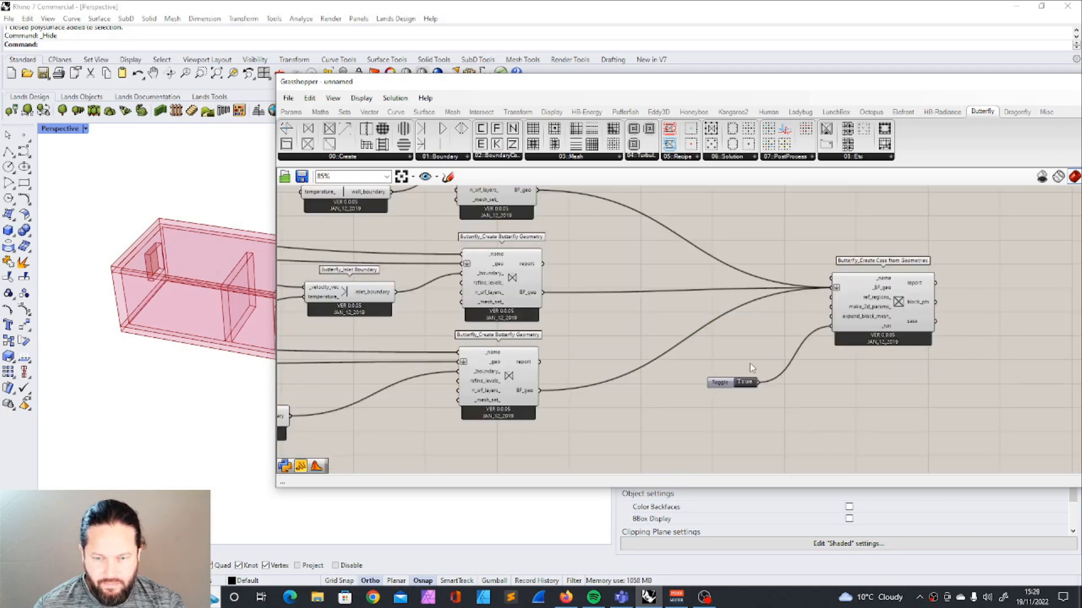
Step: Duplicate the value panel, set its text to Advanced01 and connect it to the _name input of Create Case from Geometries
scroll(492, 329, "up", 5)
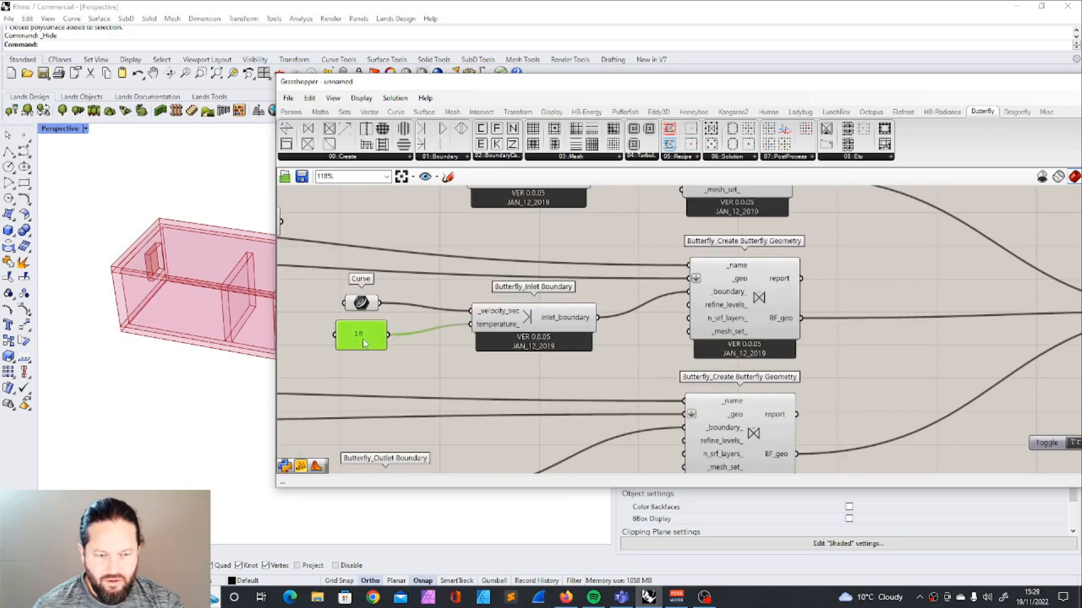
double_click(361, 335)
type("Advanced01")
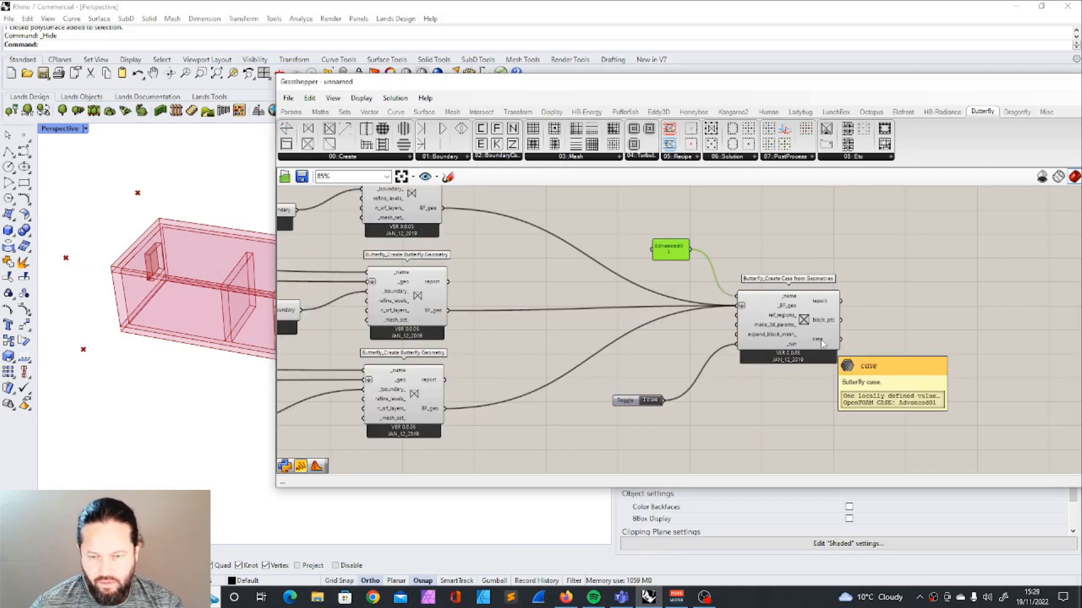
Step: Place a Butterfly blockMesh component and connect the created case to _case and a True toggle to run_
scroll(823, 344, "up", 1)
double_click(801, 337)
type("m")
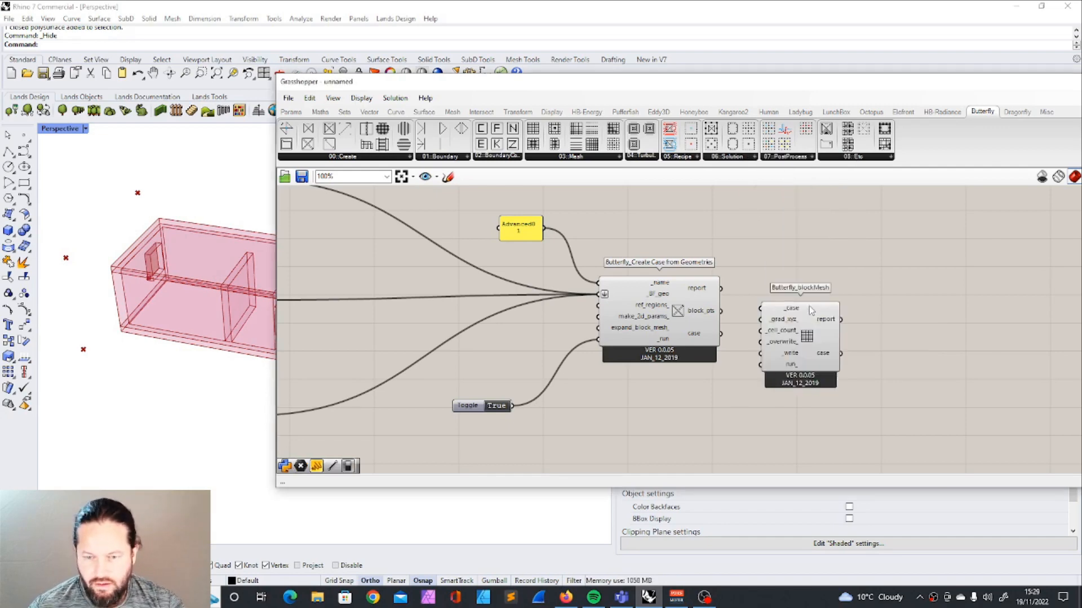
scroll(826, 323, "up", 2)
scroll(817, 321, "down", 1)
left_click_drag(806, 314, 824, 328)
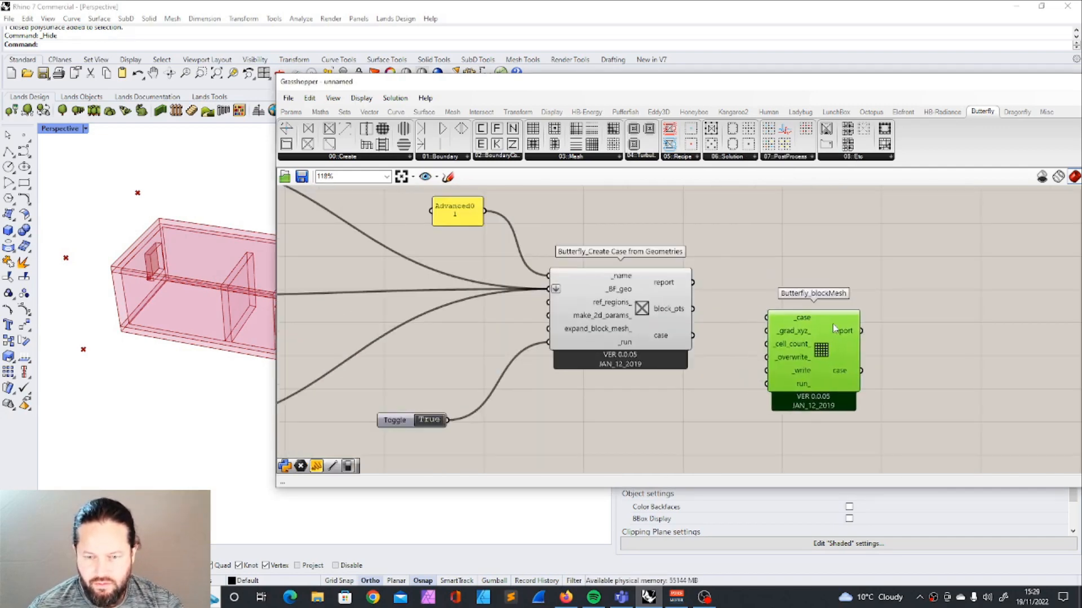
scroll(824, 328, "down", 2)
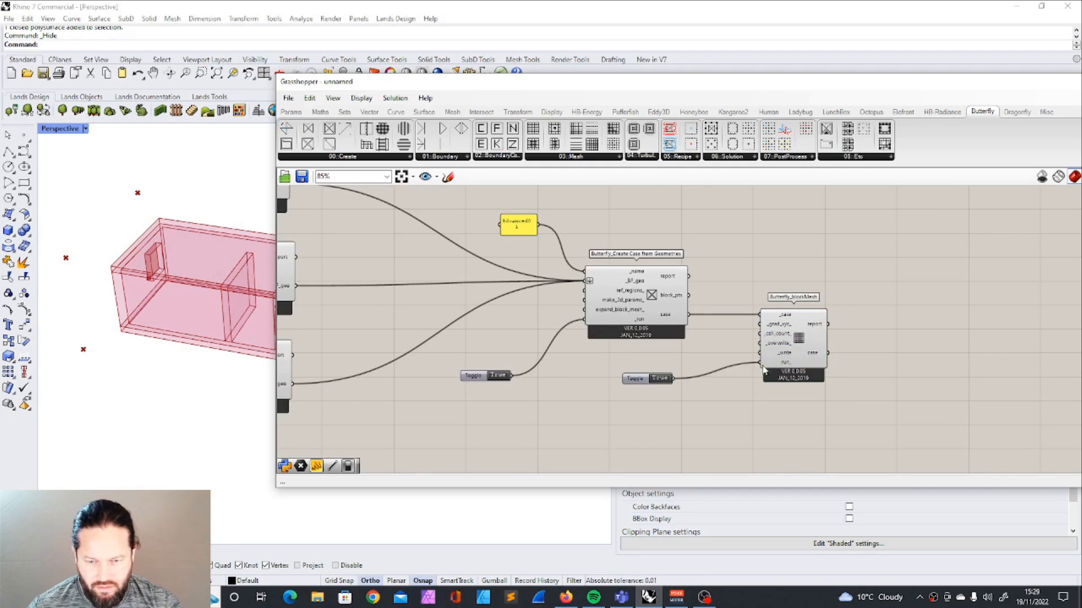
Step: Duplicate blockMesh's True toggle and connect the copy to its _write input
left_click(590, 370)
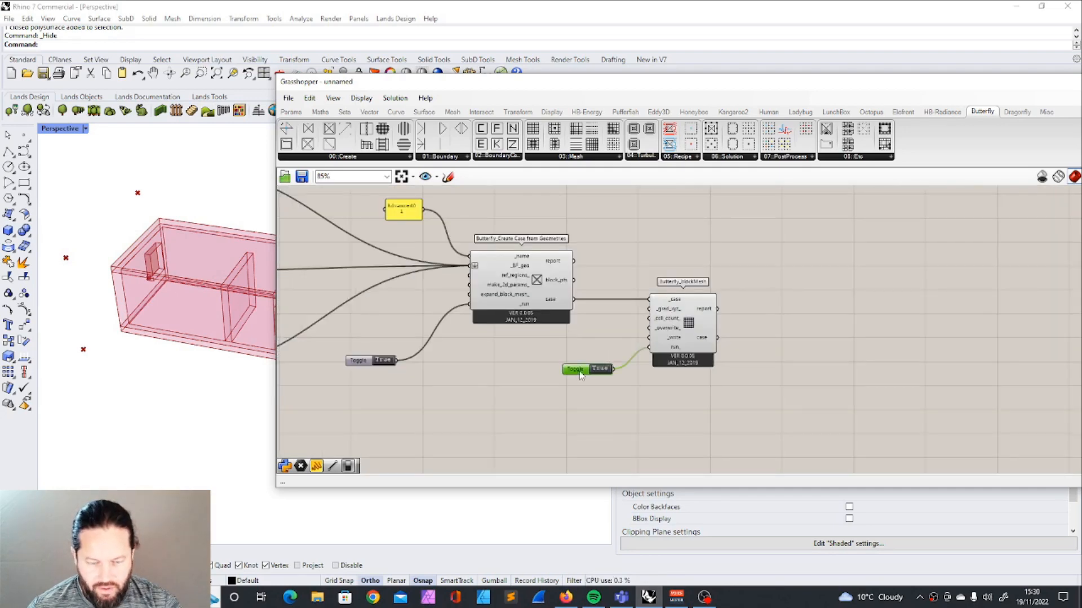
key("ctrl+c")
key("ctrl+v")
left_click_drag(579, 373, 578, 351)
left_click_drag(645, 348, 649, 338)
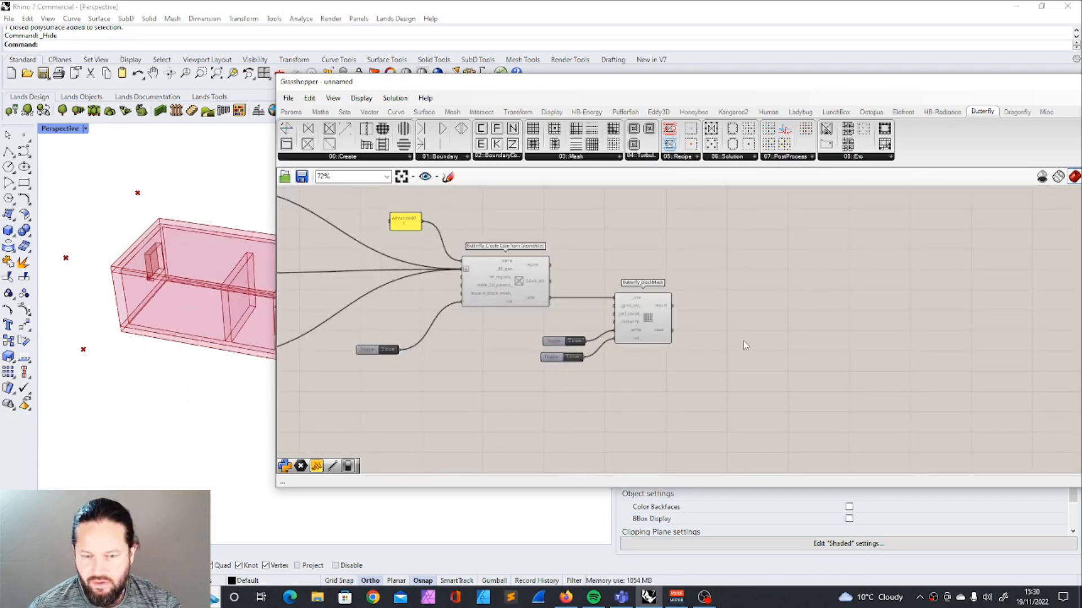
Step: Place a Butterfly snappyHexMesh component and connect blockMesh's case output to _case and two True toggles to _write and run_
right_click_drag(741, 342, 684, 334)
left_click(638, 298)
left_click(666, 308)
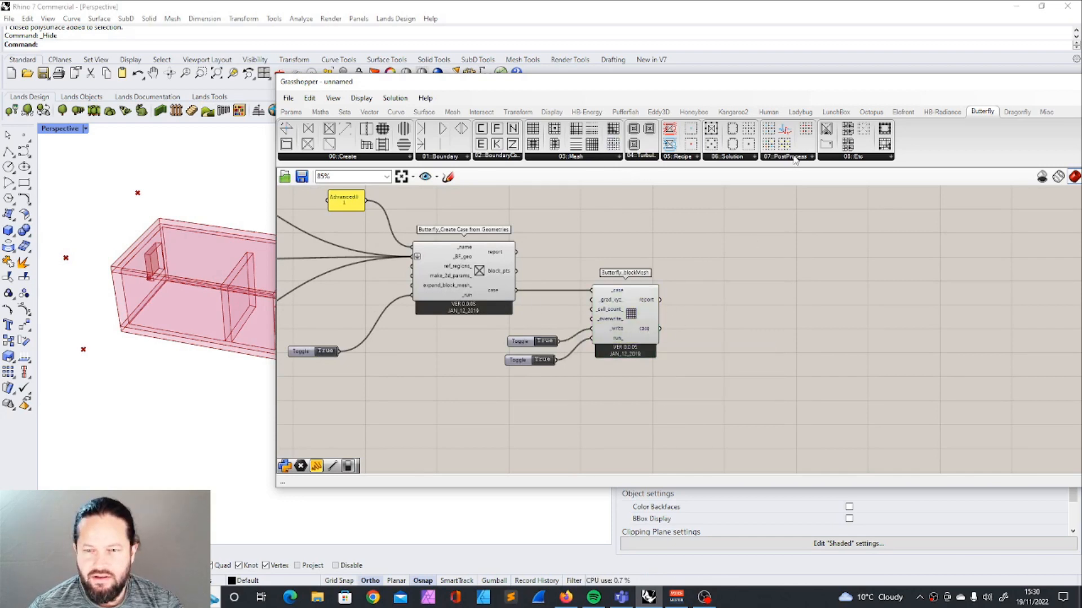
left_click(583, 158)
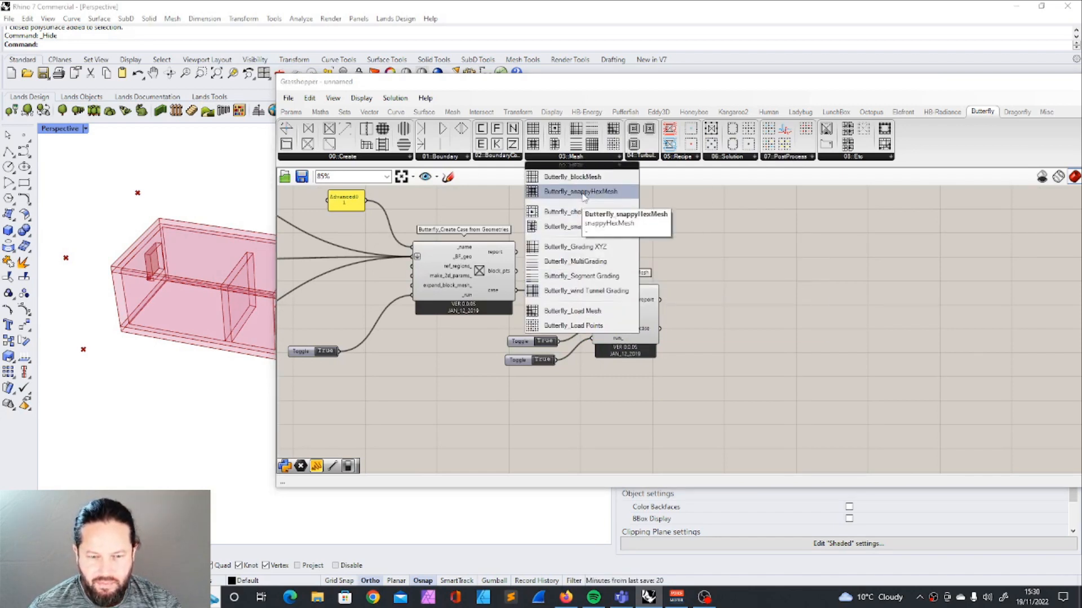
left_click_drag(583, 191, 770, 332)
scroll(749, 319, "up", 3)
left_click(659, 370)
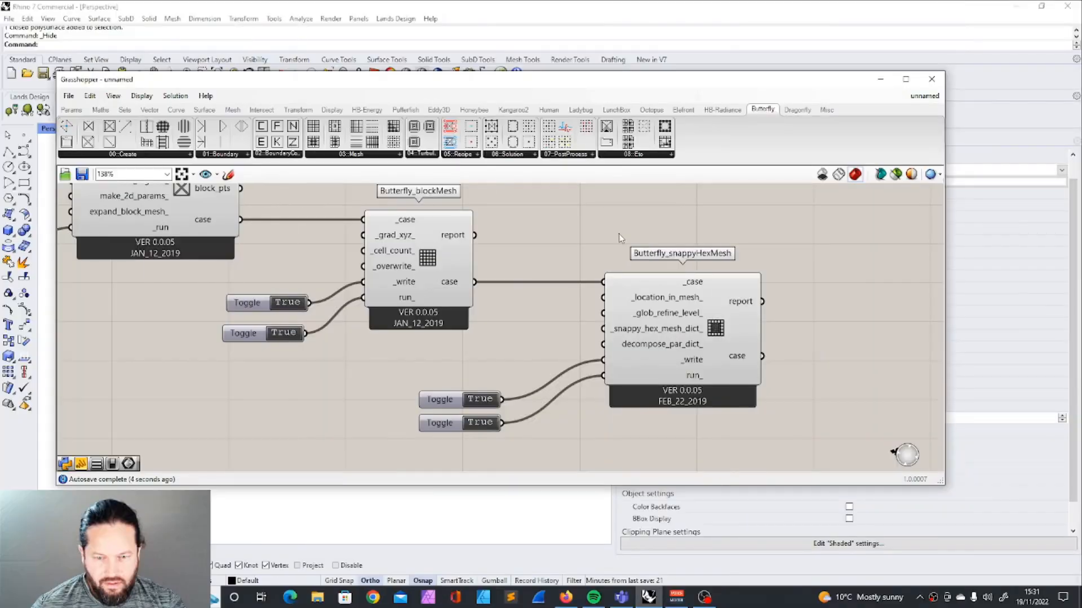
Step: Place a Butterfly Load Mesh component and connect snappyHexMesh's case output to its _case input
left_click_drag(390, 85, 537, 85)
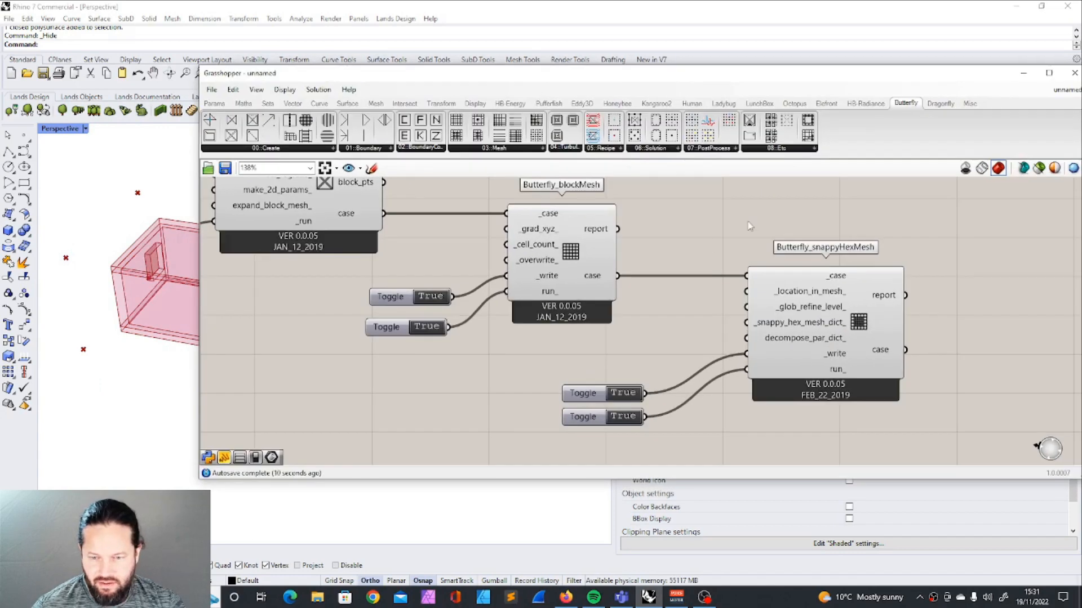
scroll(661, 284, "down", 5)
scroll(806, 313, "up", 5)
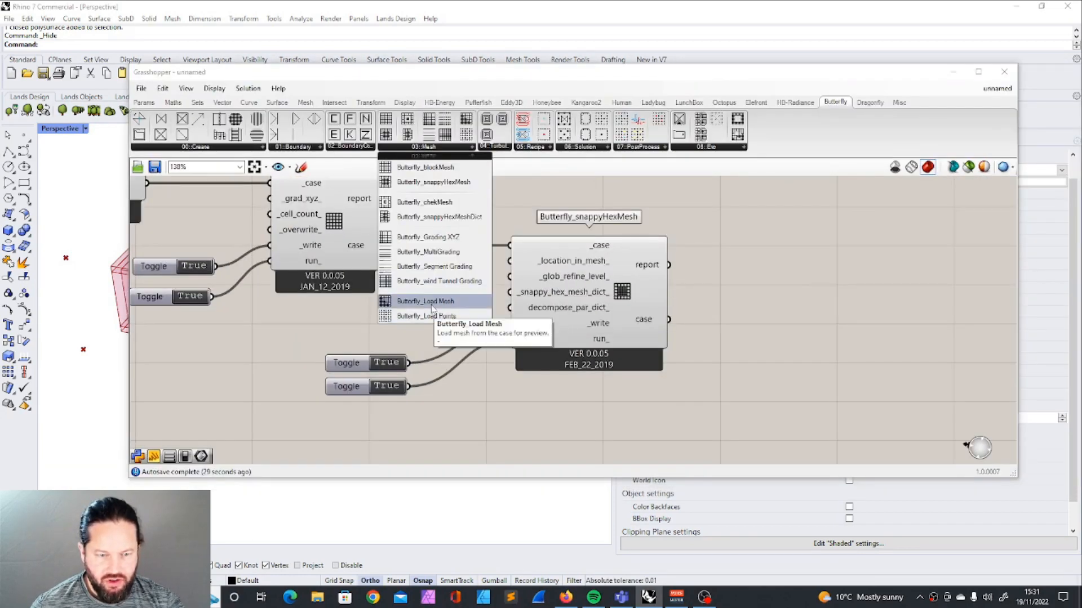
left_click(428, 301)
left_click(805, 256)
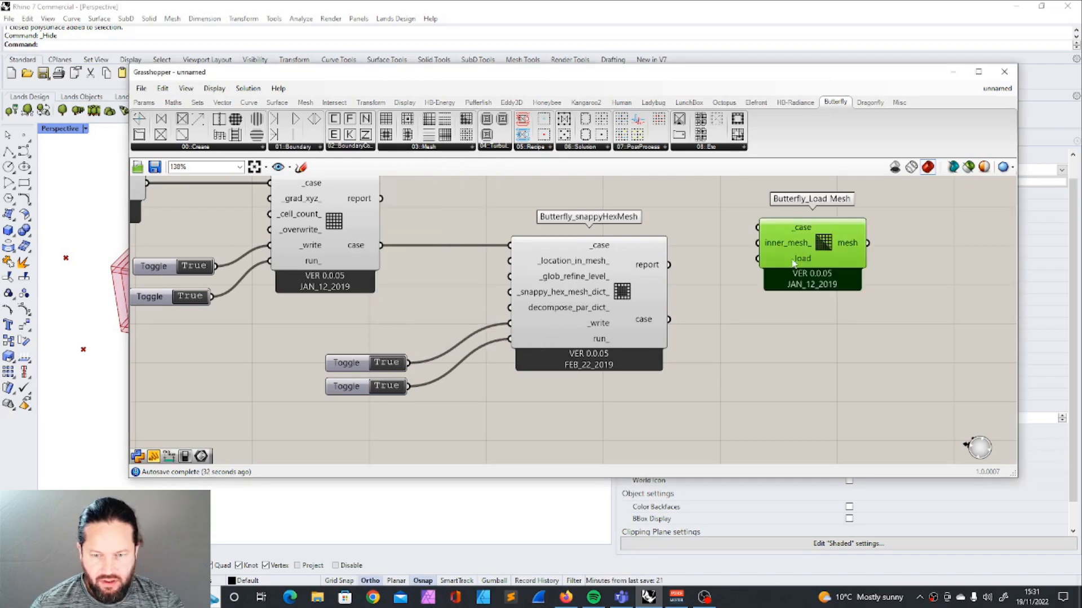
left_click_drag(668, 319, 859, 250)
scroll(763, 331, "down", 2)
scroll(842, 272, "up", 3)
Step: Connect a toggle set to True to Load Mesh's _load input and examine the loaded mesh in the Rhino view
left_click(144, 102)
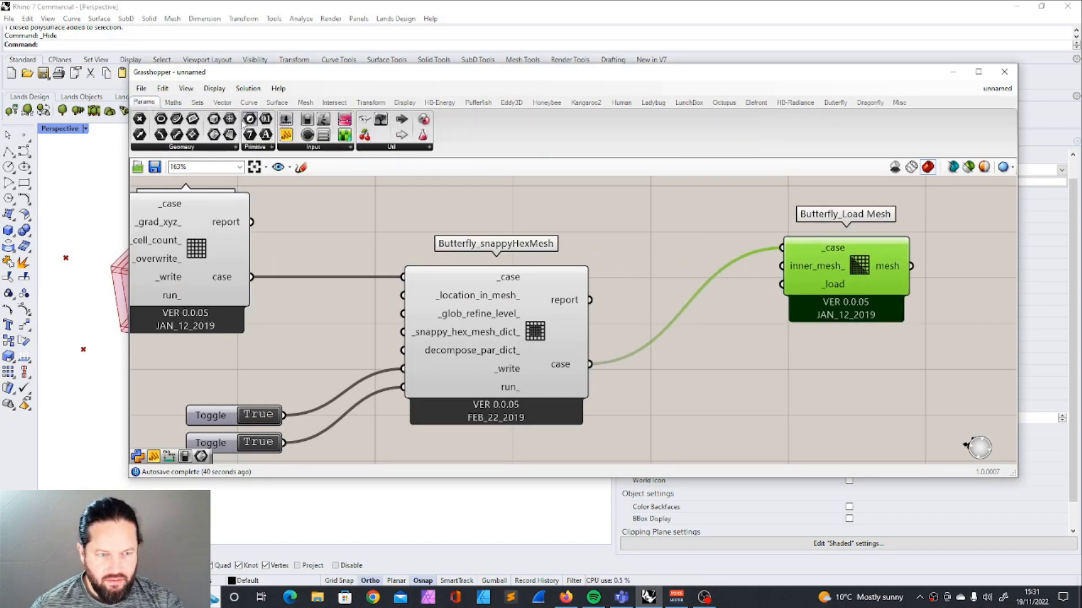
left_click(703, 407)
left_click(208, 416)
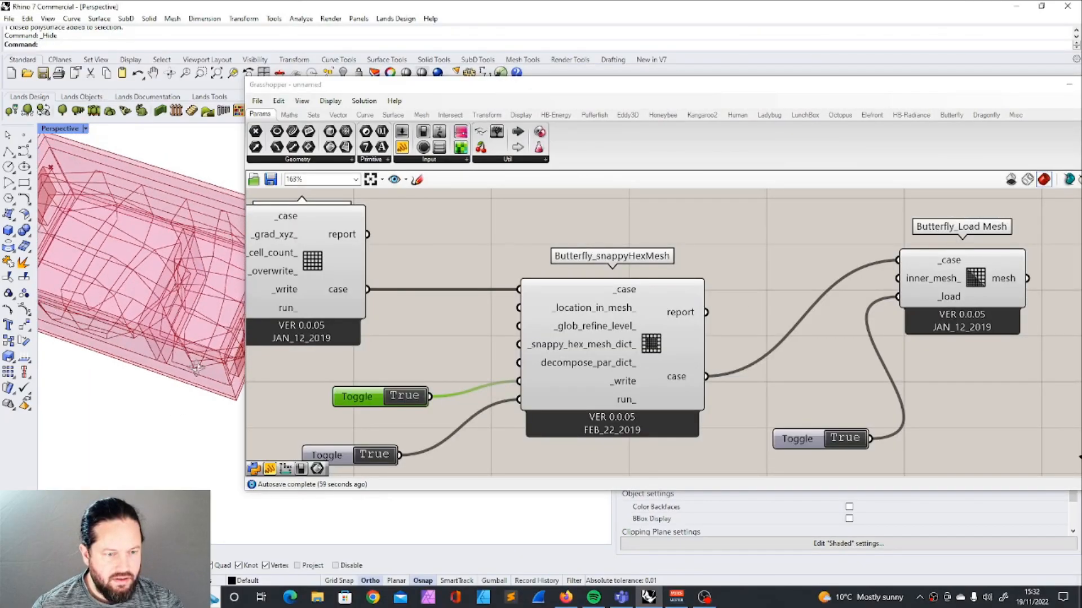
right_click_drag(197, 367, 219, 348)
scroll(218, 348, "up", 5)
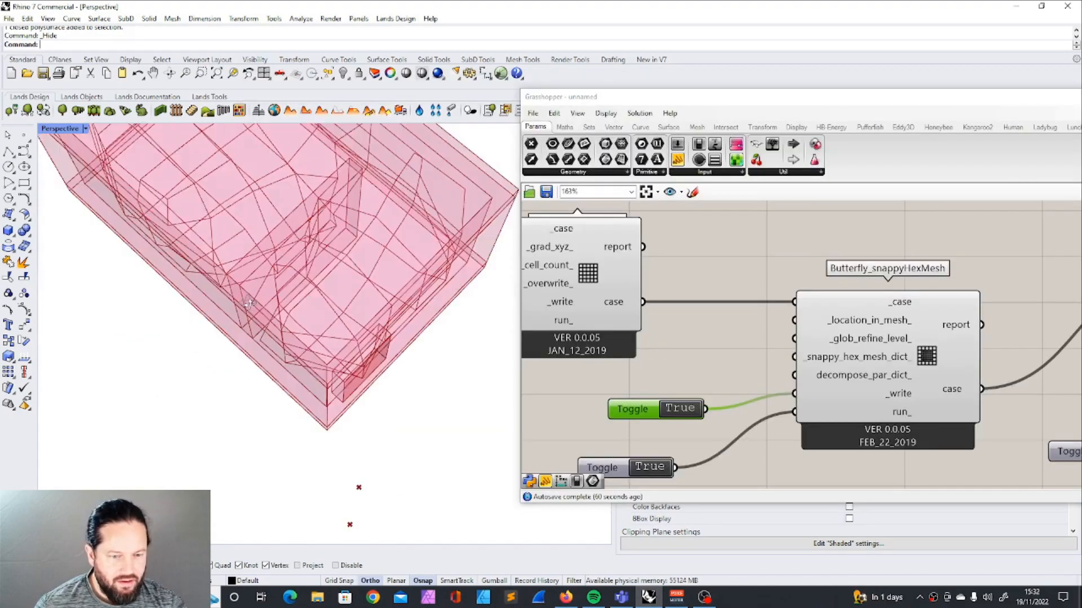
right_click_drag(186, 270, 373, 253)
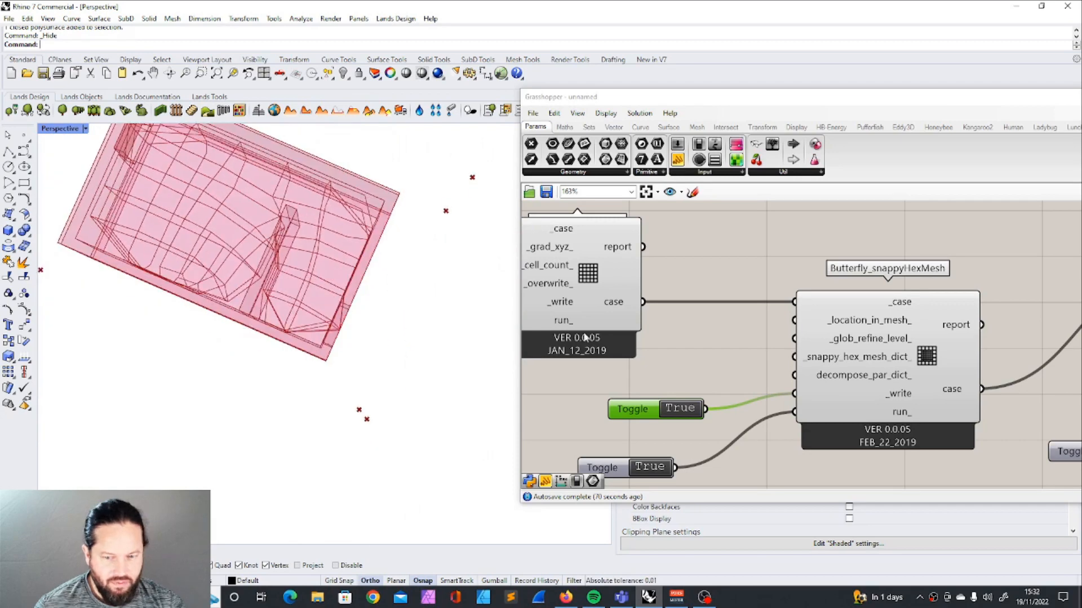
Step: Rearrange Load Mesh with its toggle, and snappyHexMesh with its two toggles, to free space beside the snappyHexMesh inputs
scroll(617, 310, "down", 5)
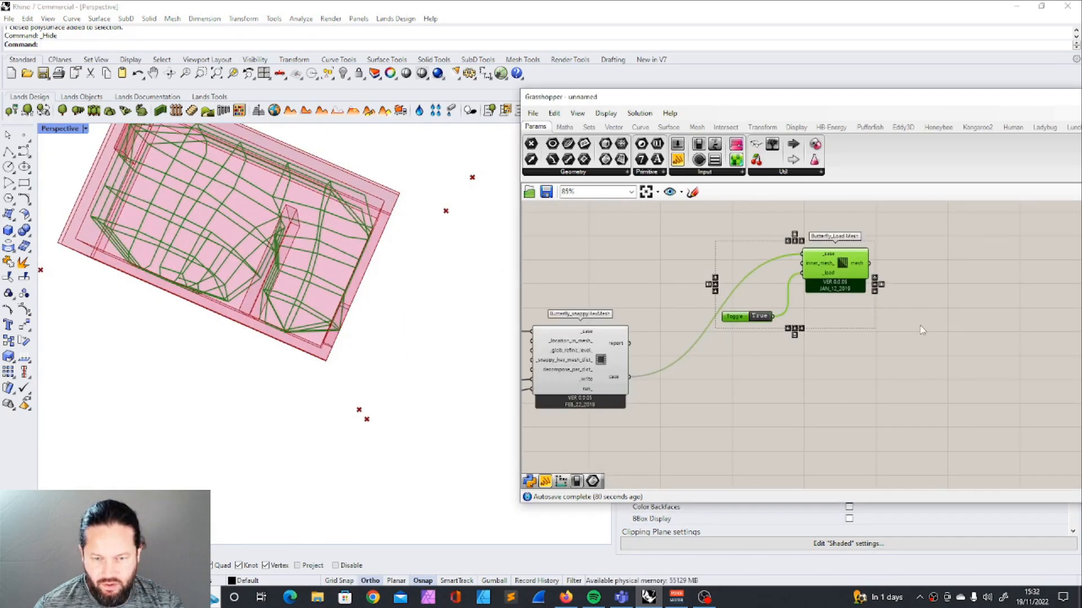
scroll(642, 320, "up", 3)
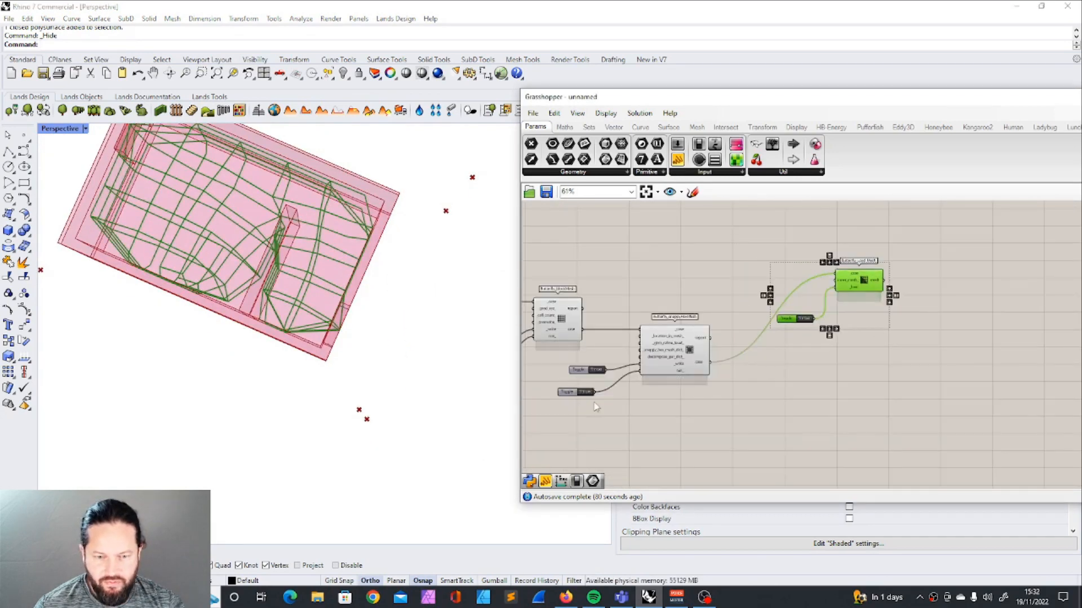
scroll(757, 317, "down", 2)
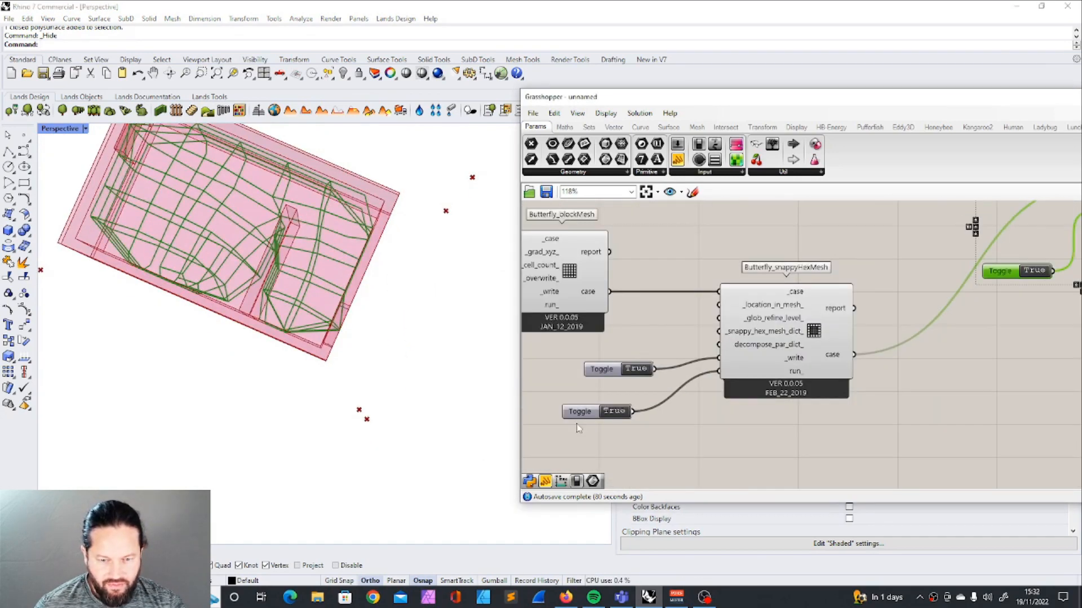
left_click_drag(579, 415, 601, 396)
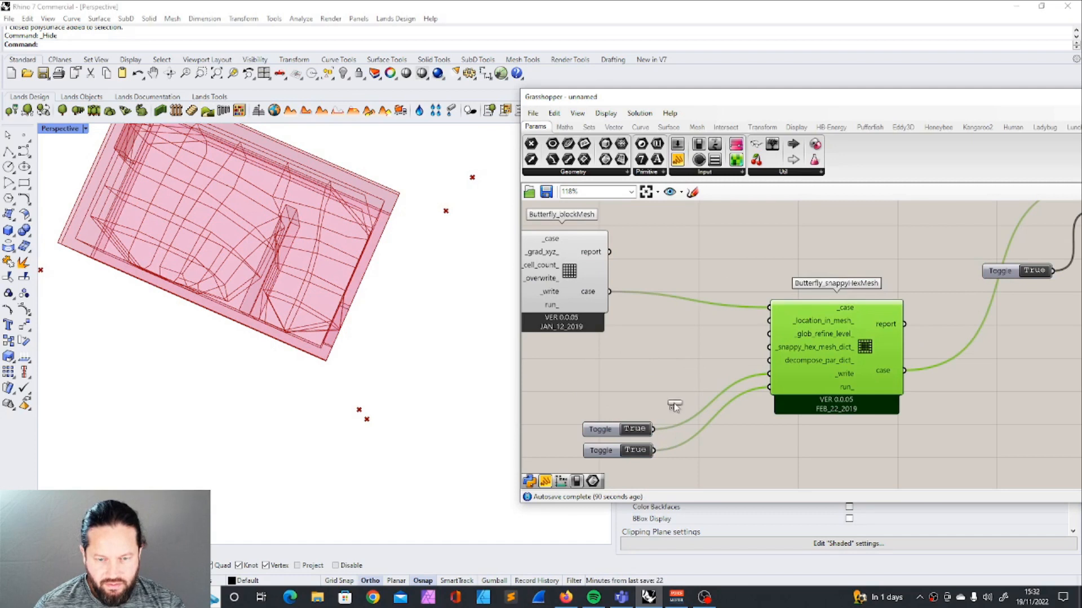
Step: Create a panel with the text "2, 2" and connect it to snappyHexMesh's _glob_refine_level_ input
left_click(651, 354)
left_click(638, 357)
double_click(640, 359)
type("2, 2")
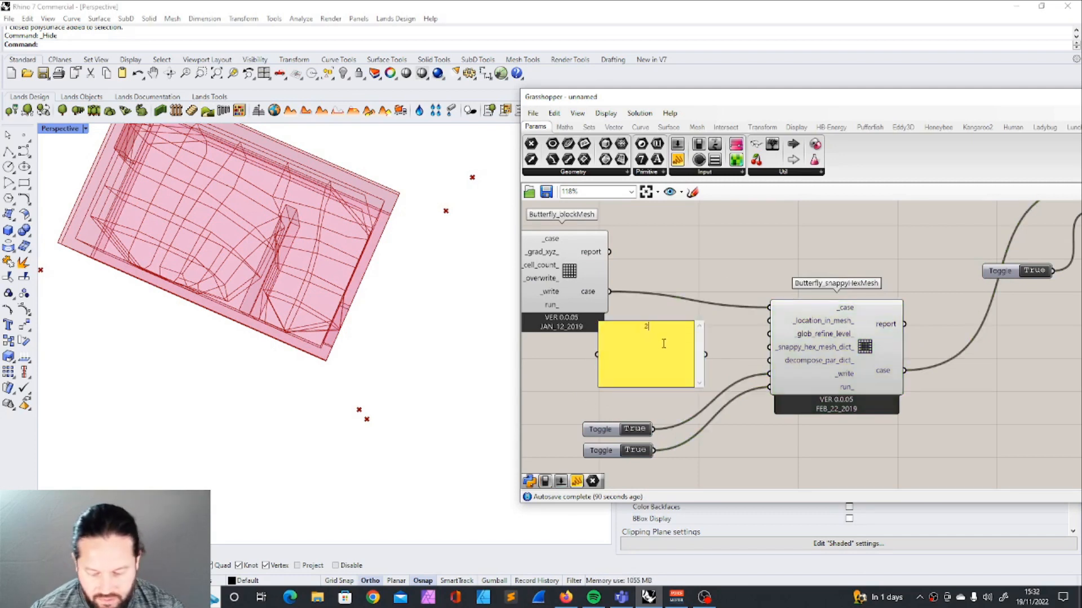
left_click(771, 320)
left_click_drag(705, 354, 769, 334)
right_click_drag(414, 277, 338, 265)
Step: Set the global refinement level panel to "3, 3" and examine the refined mesh in Rhino
double_click(655, 349)
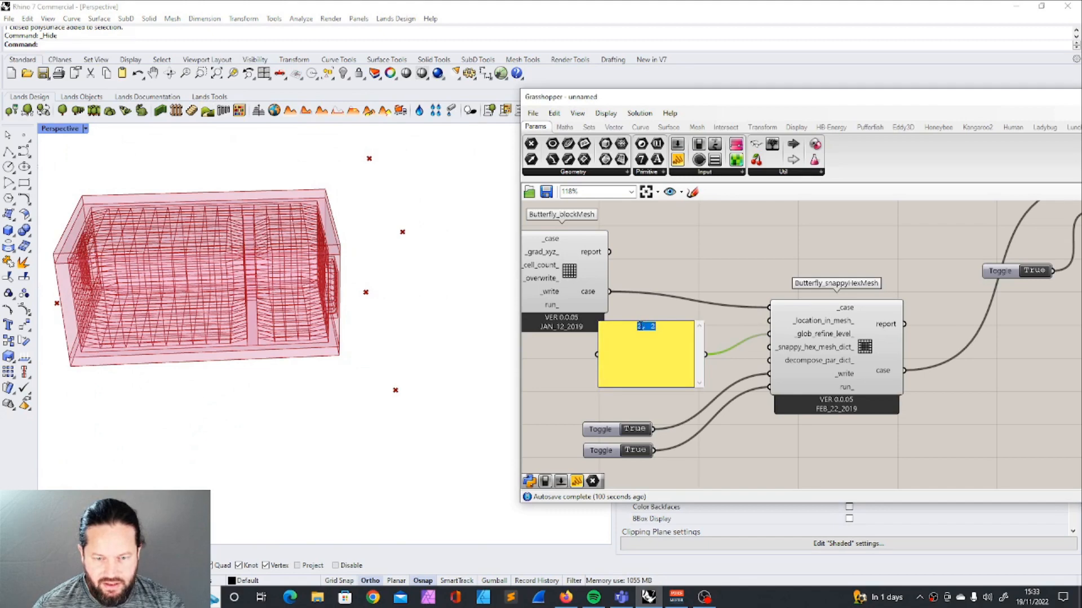
key("BackSpace")
type("3")
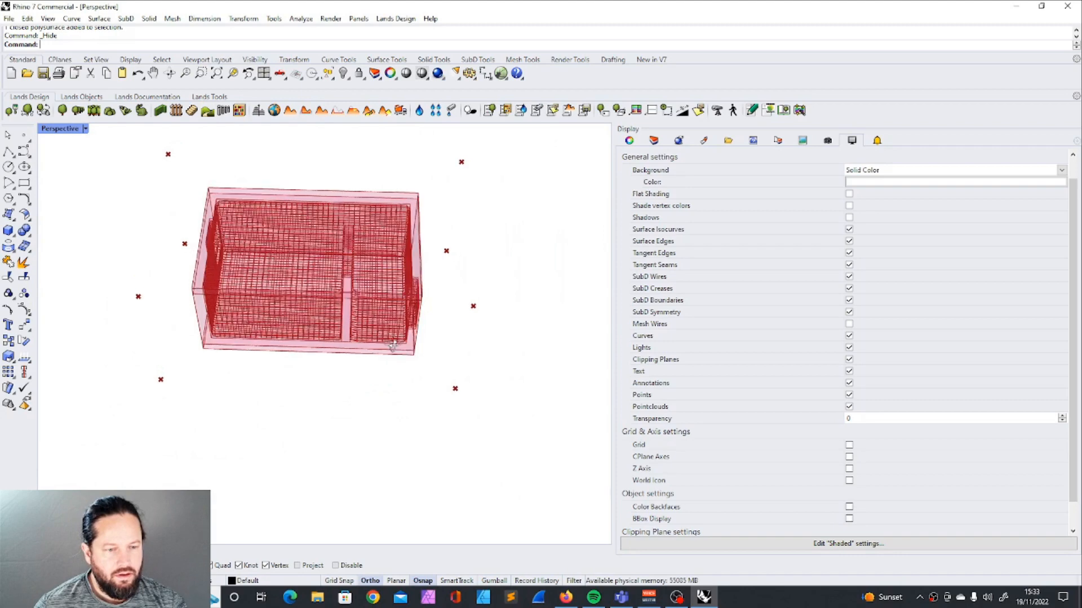
right_click_drag(398, 338, 379, 323)
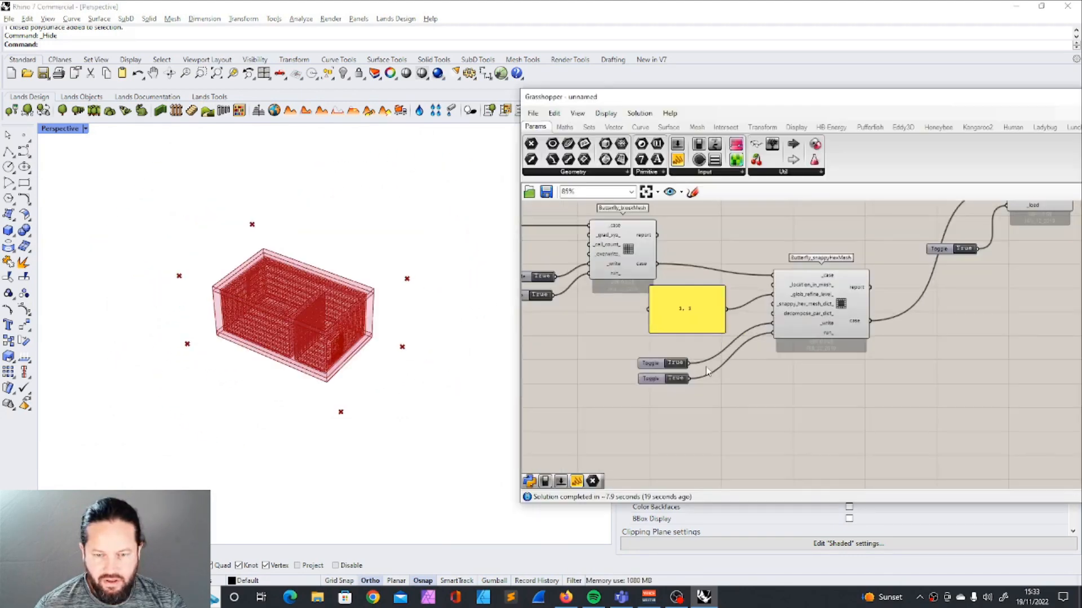
Step: Tidy the layout around snappyHexMesh by spacing out its refinement panel and two toggles, and reposition the Grasshopper window
scroll(712, 361, "up", 3)
left_click(668, 293)
left_click(685, 353)
left_click_drag(684, 350, 573, 418)
left_click(694, 288, "shift")
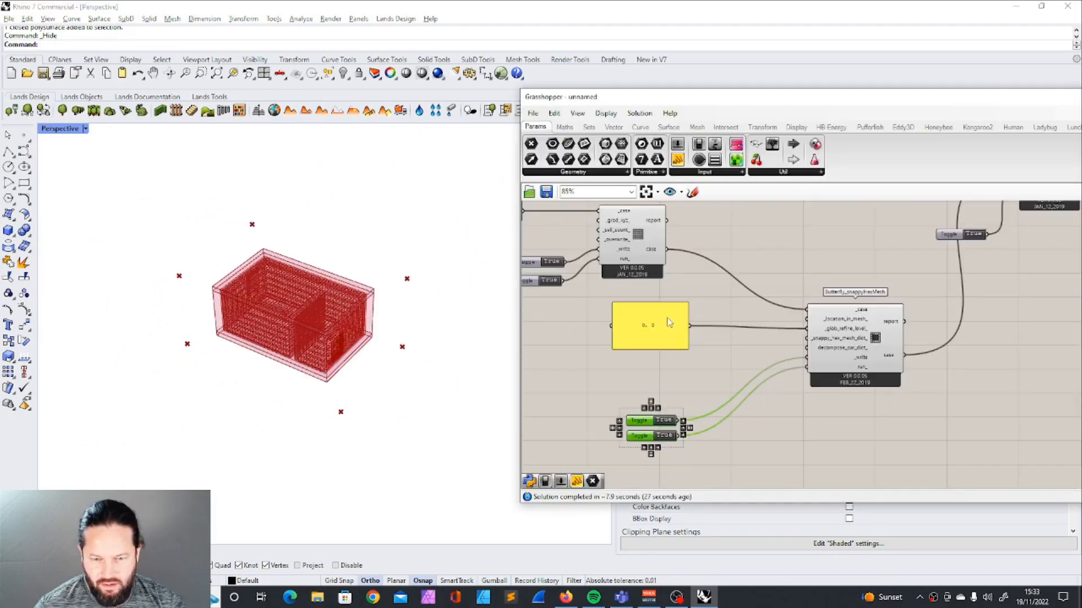
left_click_drag(933, 99, 621, 100)
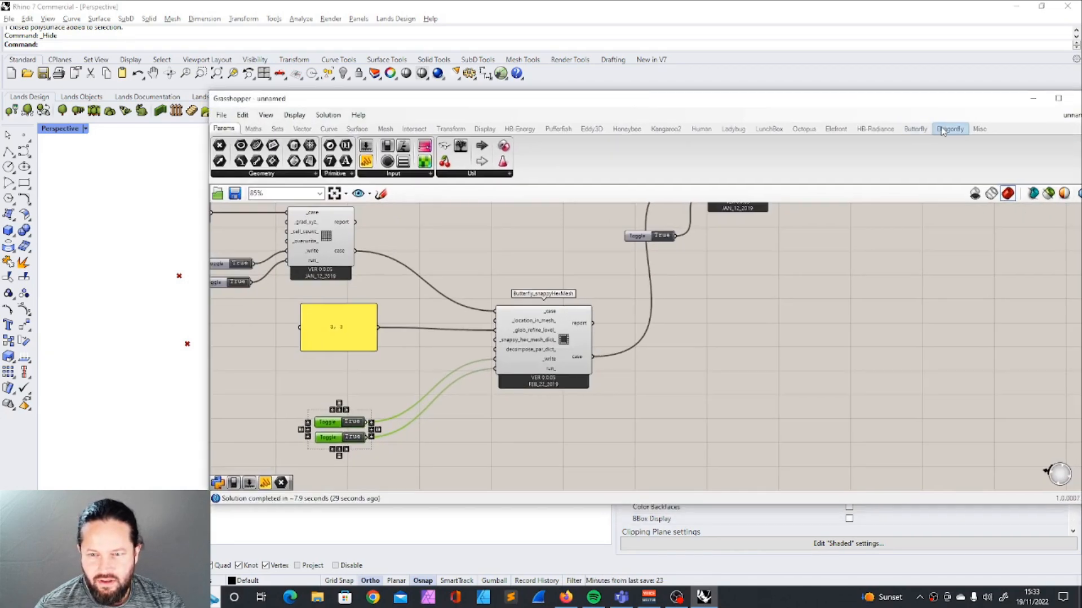
Step: Add a Butterfly_snappyHexMeshDict component, connect it to snappyHexMesh's _snappy_hex_mesh_dict_ input, and inspect the room mesh in Rhino
left_click(915, 128)
left_click(504, 174)
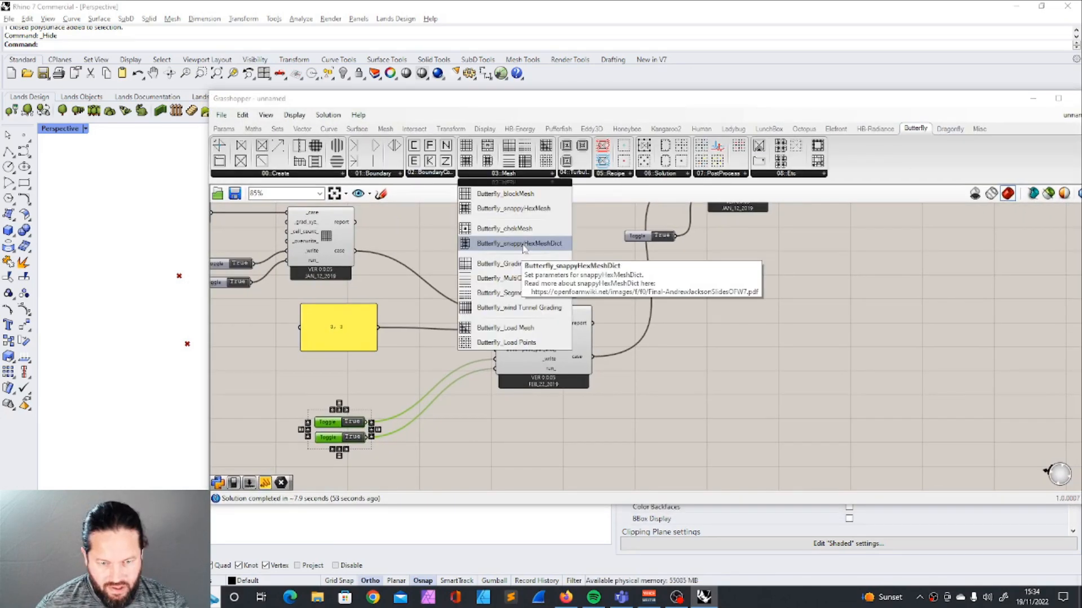
left_click_drag(524, 248, 324, 375)
scroll(575, 394, "down", 3)
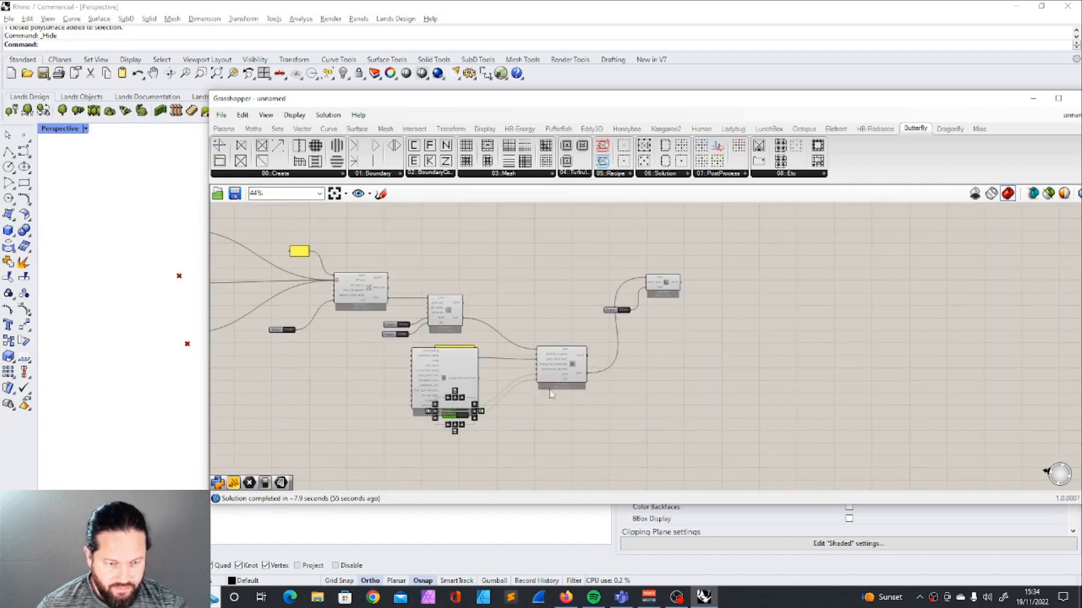
scroll(527, 350, "up", 4)
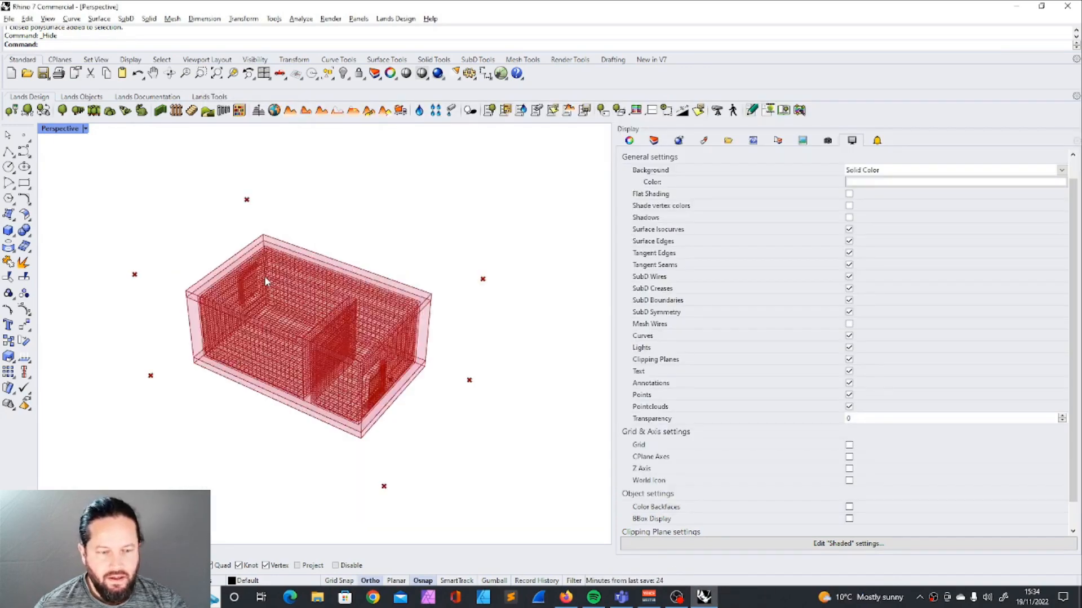
scroll(267, 282, "up", 6)
scroll(279, 315, "down", 3)
scroll(517, 453, "up", 3)
key("alt+Tab")
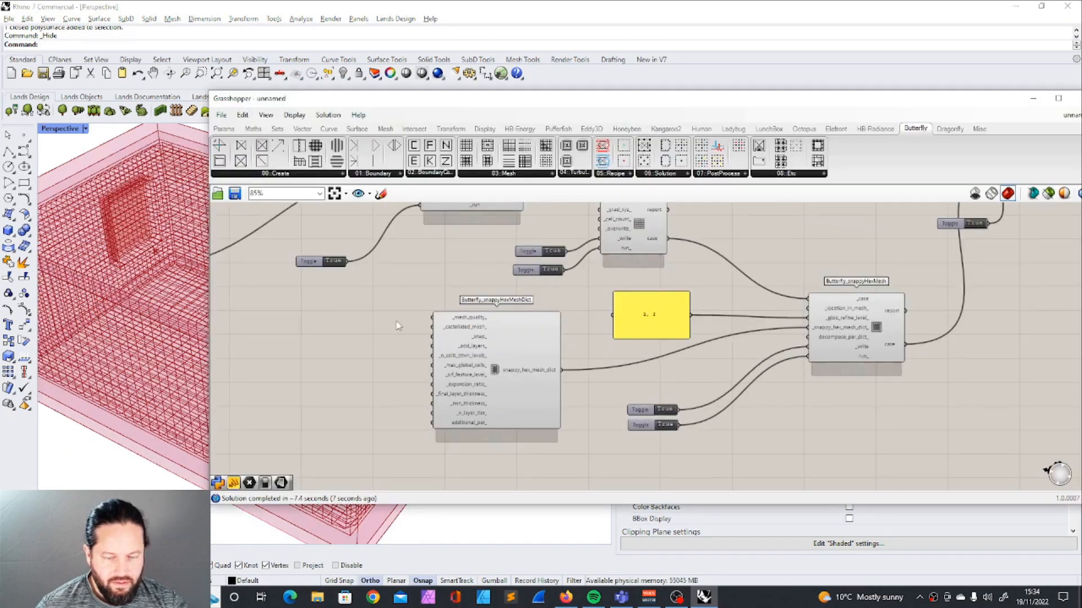
Step: Add a Boolean toggle set to False, connect it to snappyHexMeshDict's _snap_ input, and examine the resulting mesh in Rhino
scroll(396, 326, "up", 3)
left_click(224, 128)
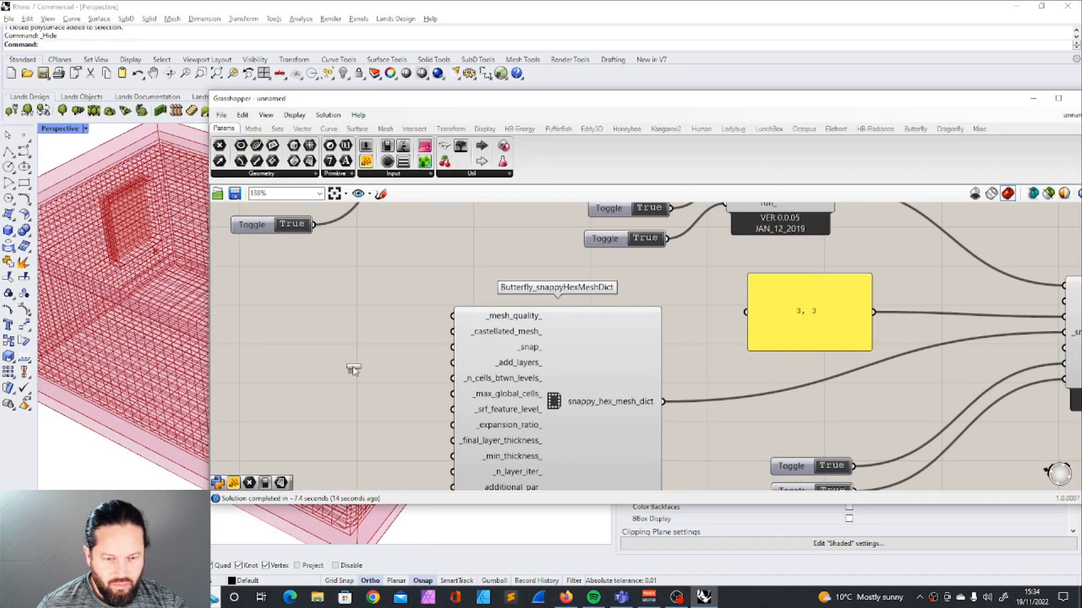
left_click_drag(356, 369, 360, 360)
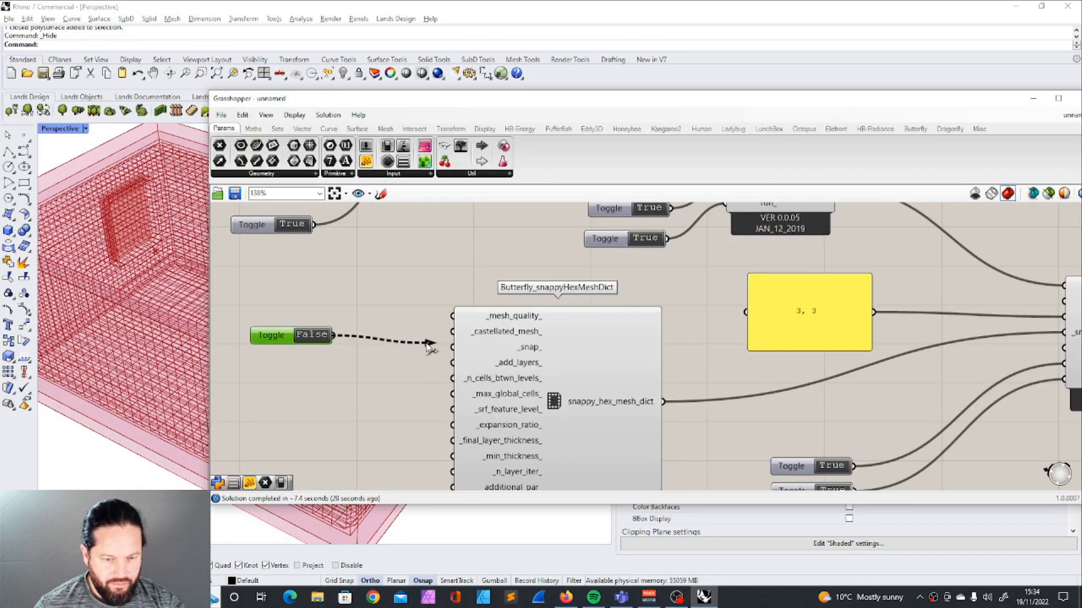
left_click_drag(345, 335, 452, 347)
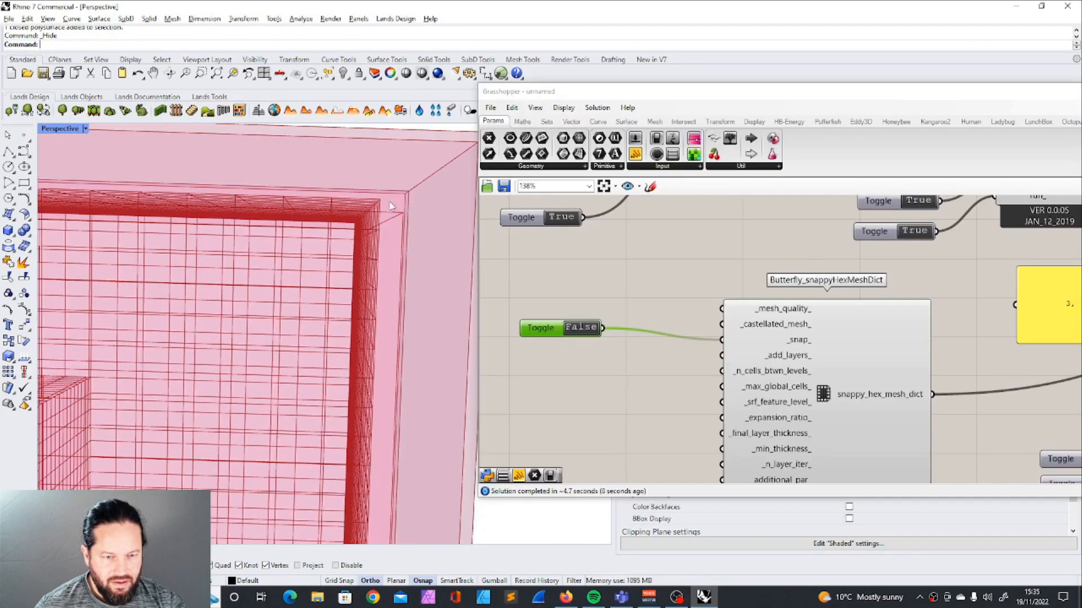
scroll(391, 210, "down", 4)
right_click_drag(373, 492, 367, 406)
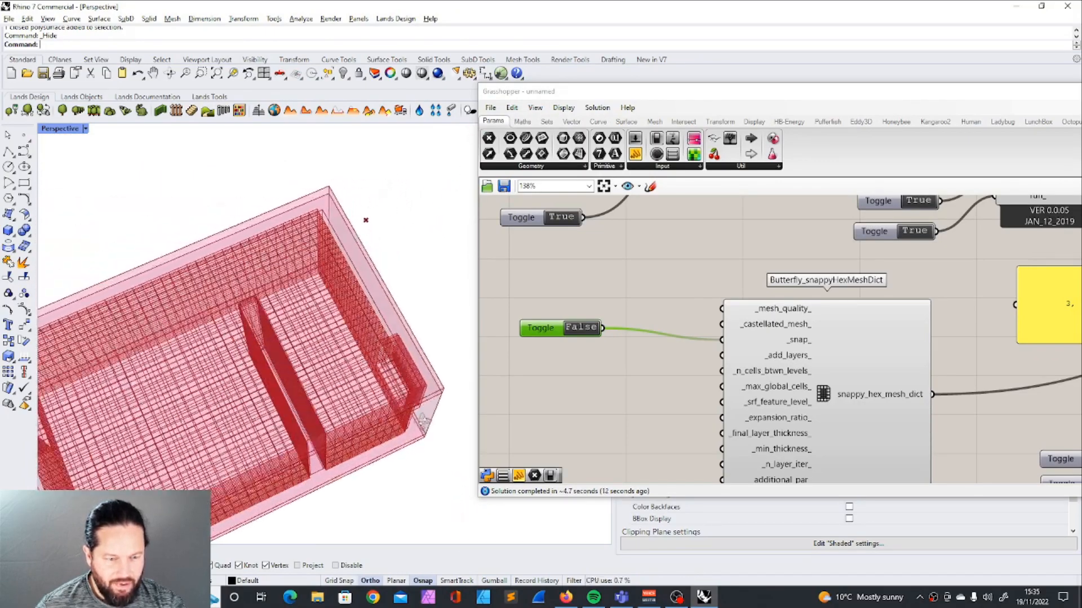
scroll(270, 309, "up", 8)
right_click_drag(201, 302, 202, 320)
scroll(203, 319, "down", 3)
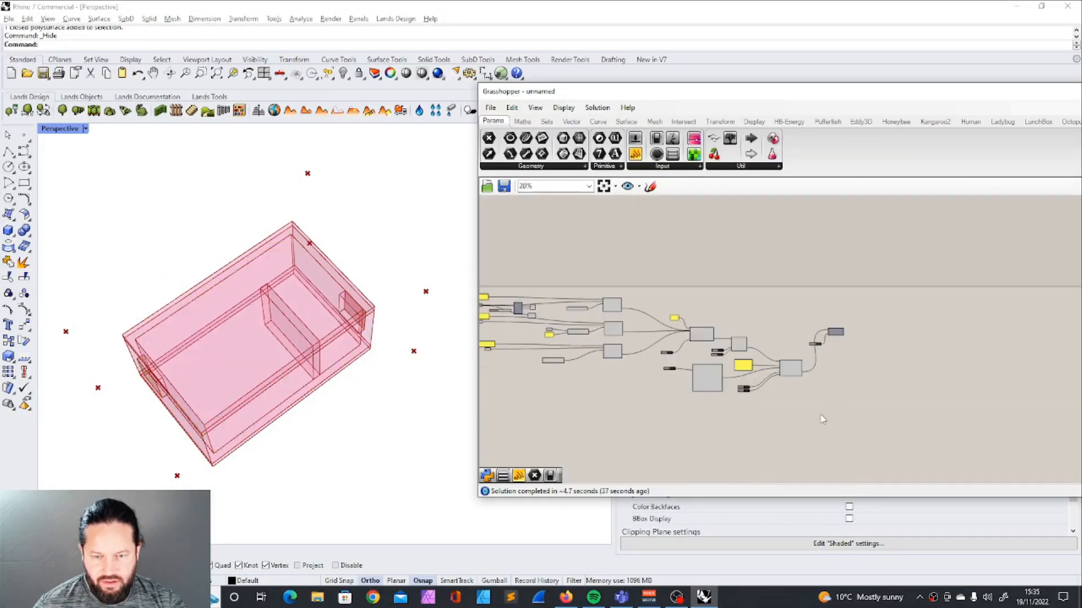
Step: Add a Butterfly_Solution component in the free space beyond snappyHexMesh and connect the snappyHexMesh case to its _case input
scroll(834, 372, "up", 4)
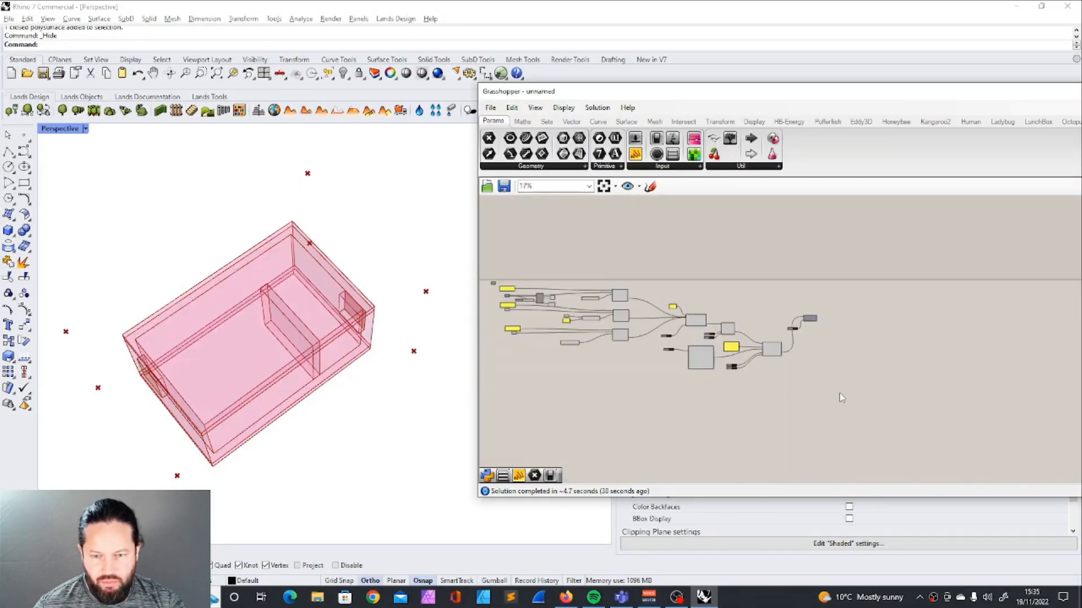
left_click_drag(681, 99, 347, 90)
left_click(849, 113)
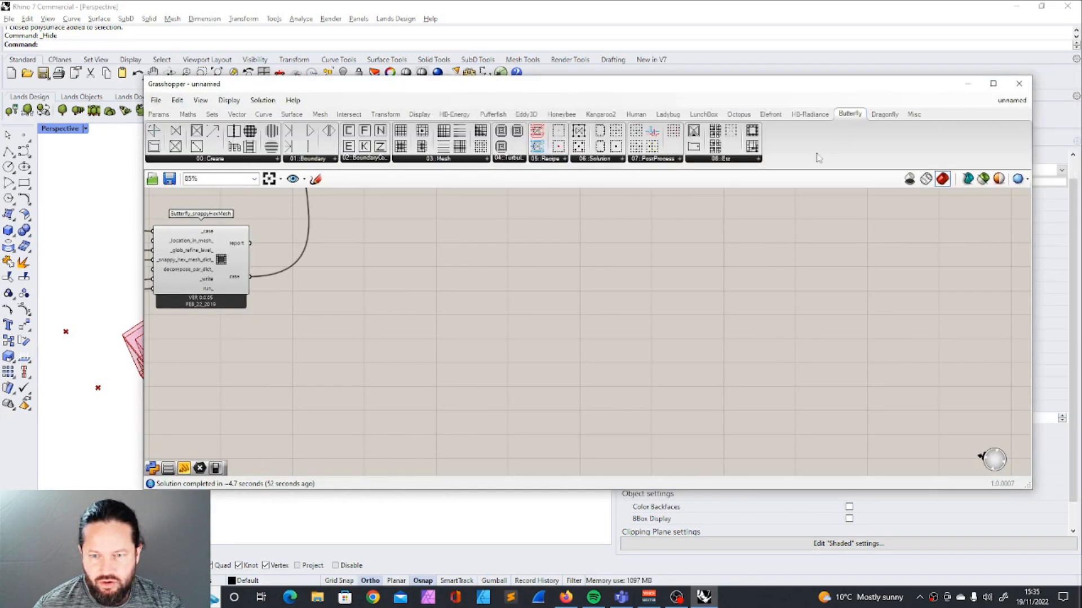
left_click(643, 162)
left_click(598, 162)
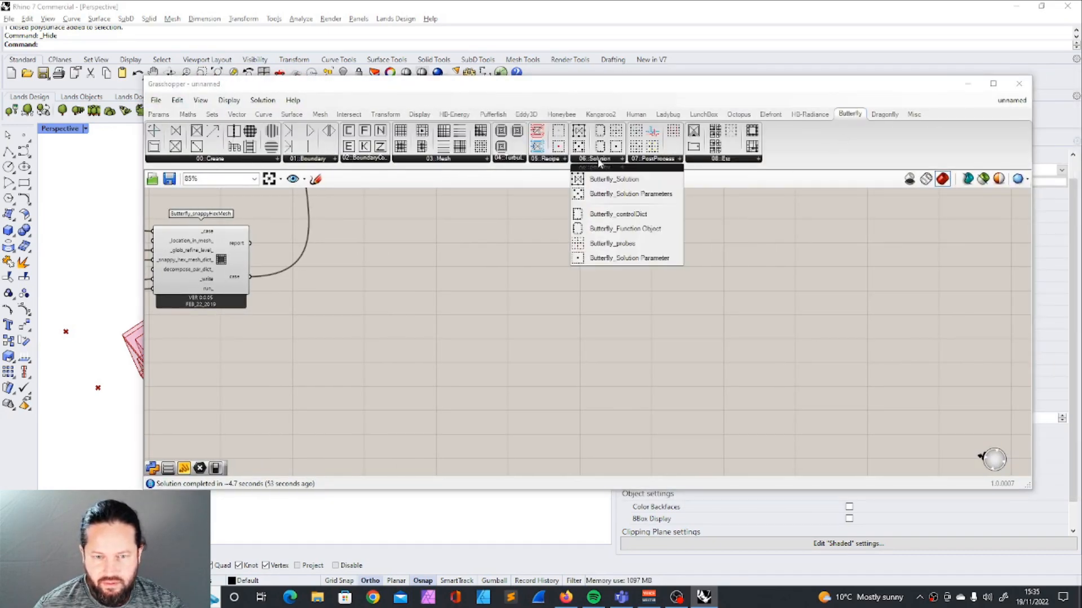
left_click(636, 180)
left_click(533, 254)
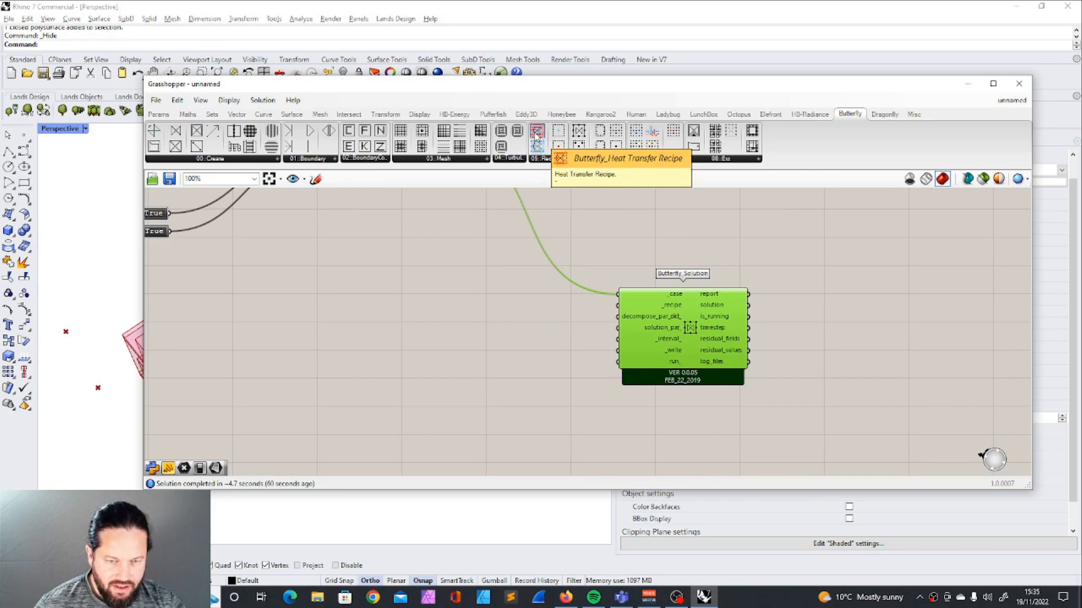
Step: Add a Butterfly_Heat Transfer Recipe, connect its recipe output to the Solution's _recipe input, and space out the two components
left_click_drag(537, 134, 509, 318)
scroll(496, 313, "up", 2)
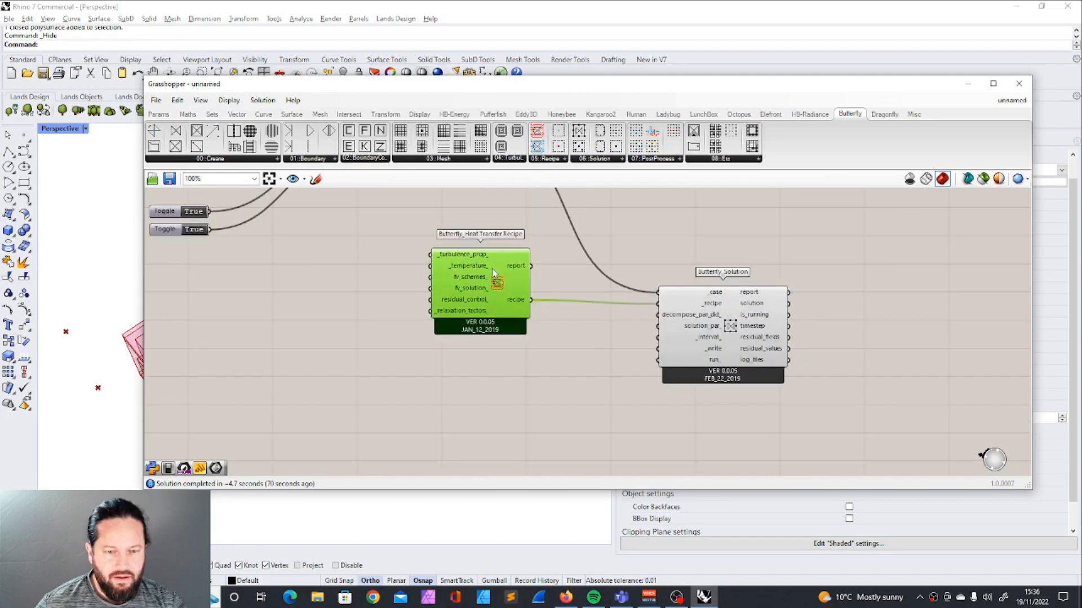
left_click_drag(483, 269, 481, 249)
scroll(466, 254, "down", 1)
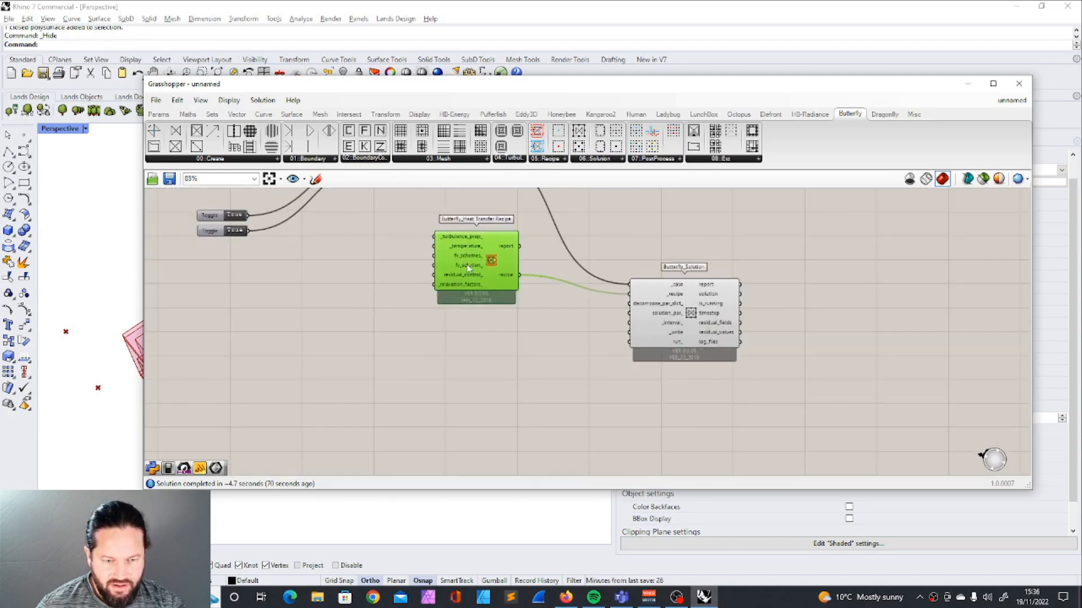
left_click_drag(670, 324, 689, 325)
left_click(679, 366)
scroll(678, 361, "up", 1)
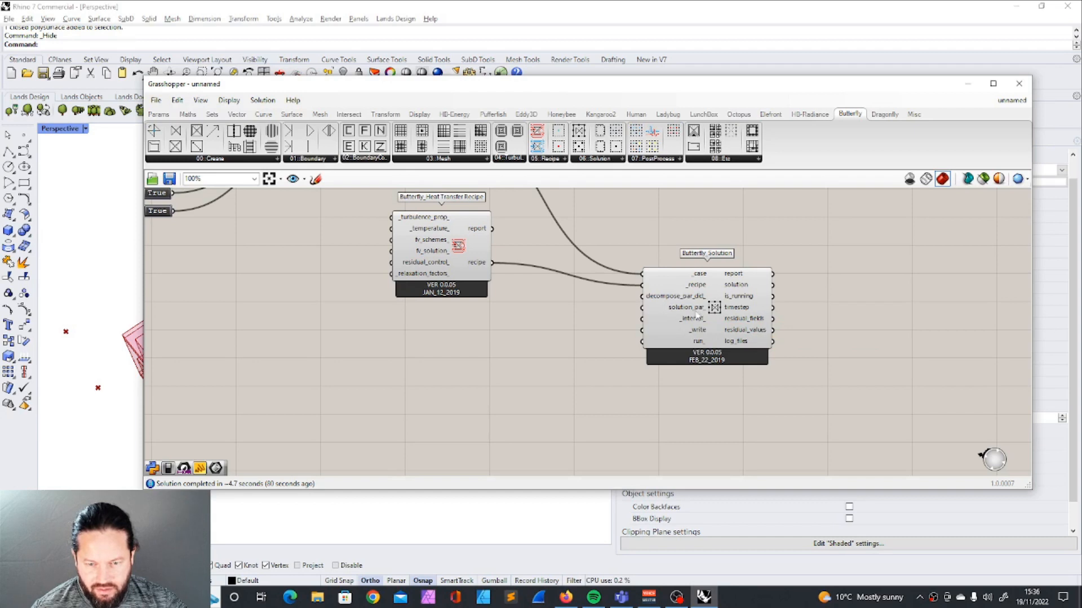
Step: Add a Butterfly_Solution Parameters component below the recipe and connect it to the Solution's solution_par_ input
mouse_move(706, 313)
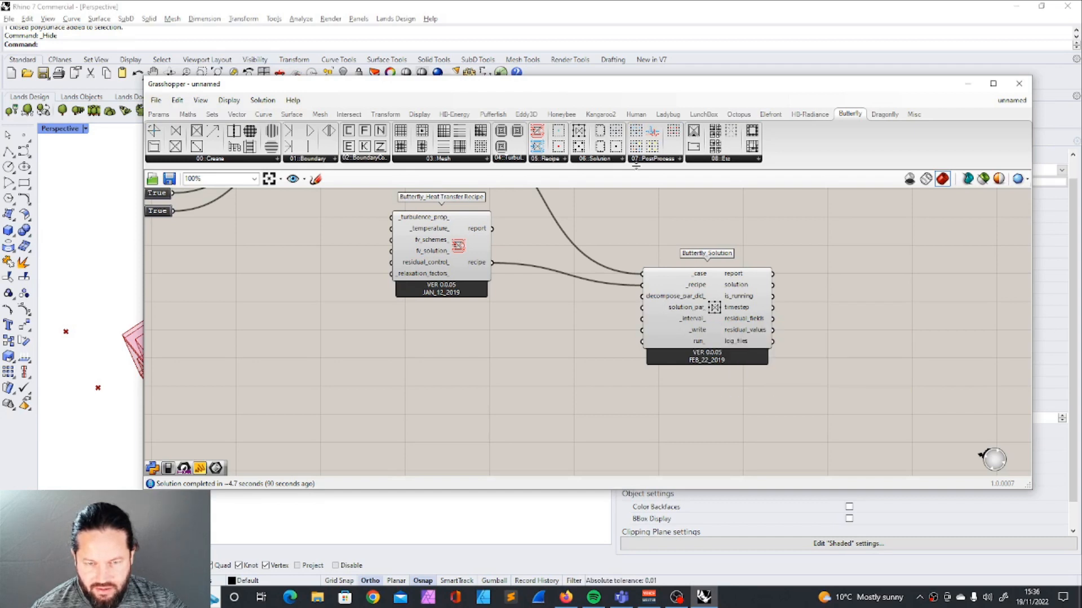
left_click_drag(600, 146, 592, 316)
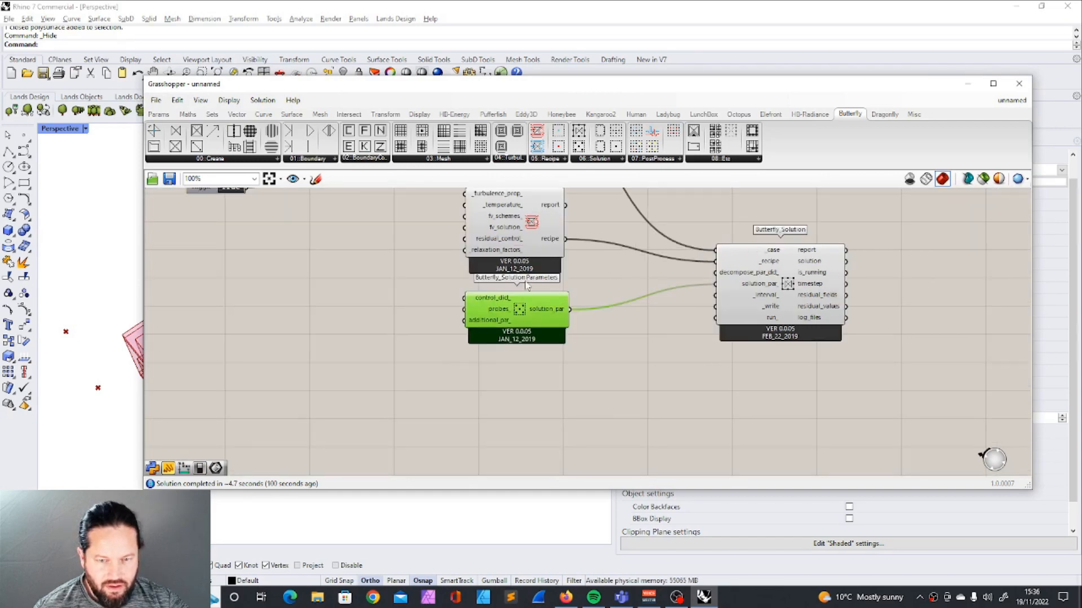
left_click_drag(525, 309, 523, 329)
Step: Add a Butterfly_controlDict component, connect it to Solution Parameters' control_dict_ input, and check its end time input
double_click(348, 305)
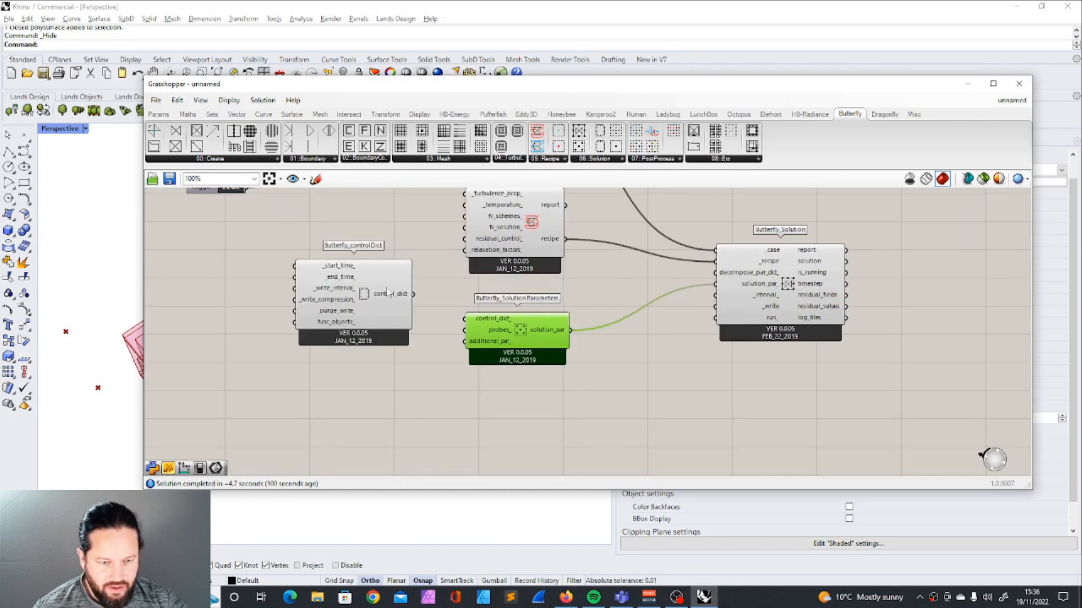
left_click_drag(381, 290, 465, 320)
scroll(422, 285, "up", 3)
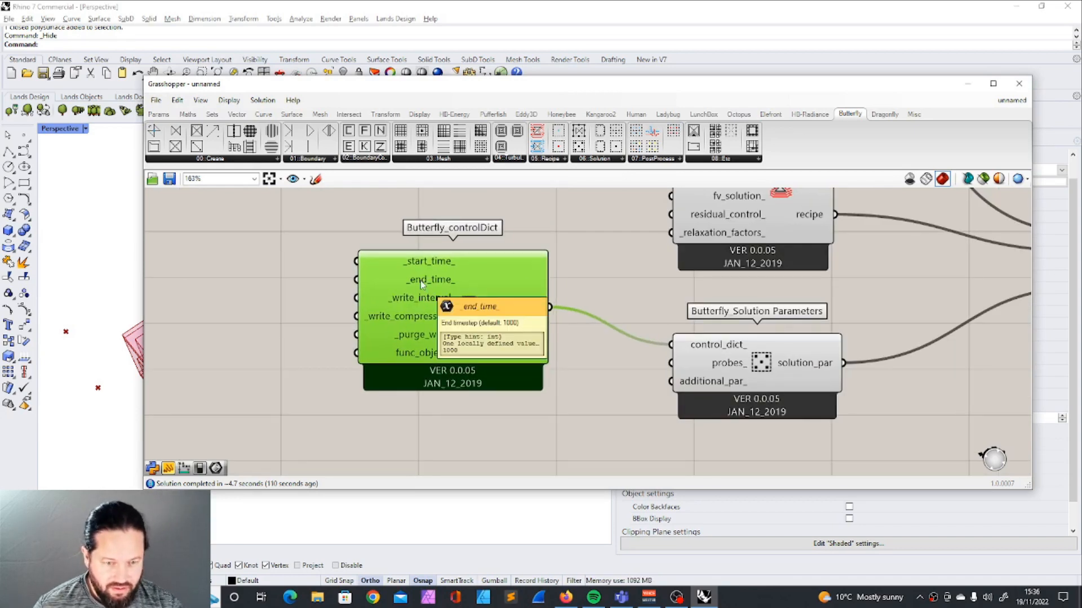
scroll(425, 281, "down", 2)
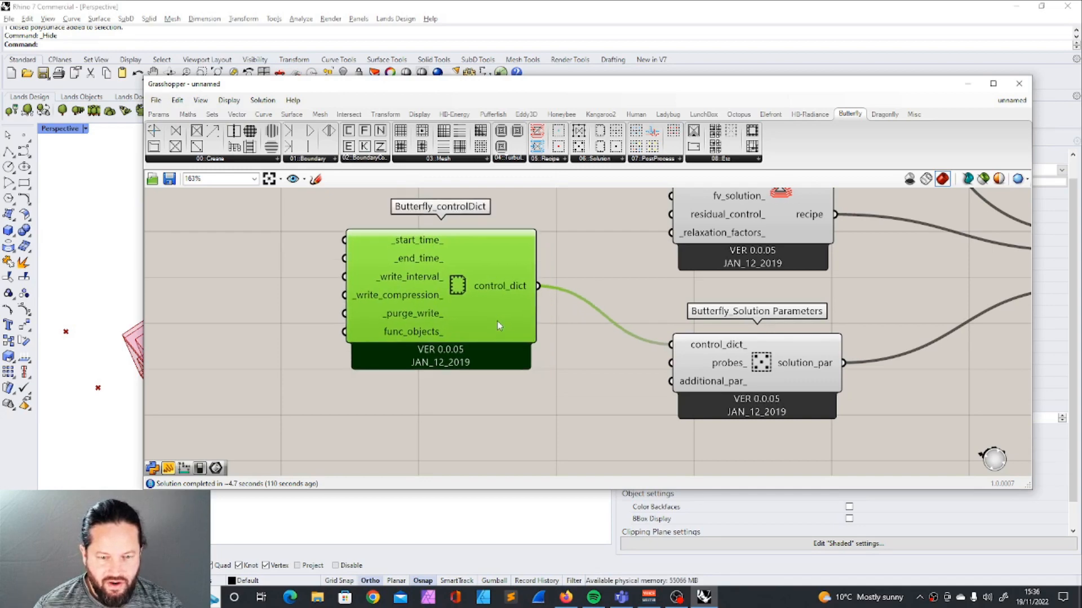
scroll(467, 275, "down", 2)
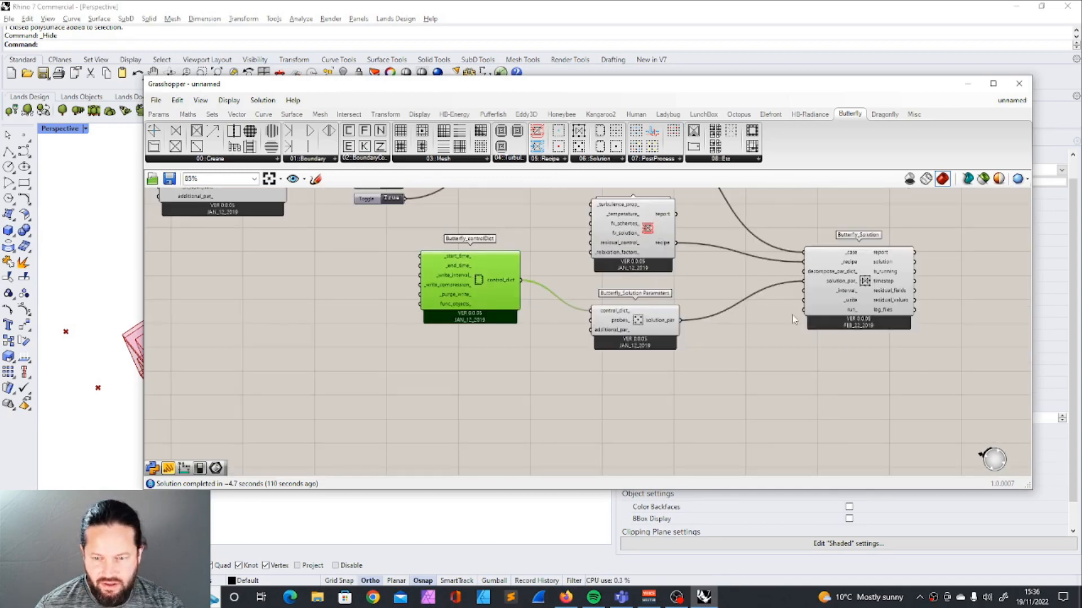
Step: Make room below controlDict, add a Butterfly_probes component there, and connect it to Solution Parameters' probes_ input
scroll(626, 358, "up", 2)
left_click_drag(638, 351, 646, 351)
left_click_drag(456, 303, 454, 296)
left_click_drag(654, 329, 646, 334)
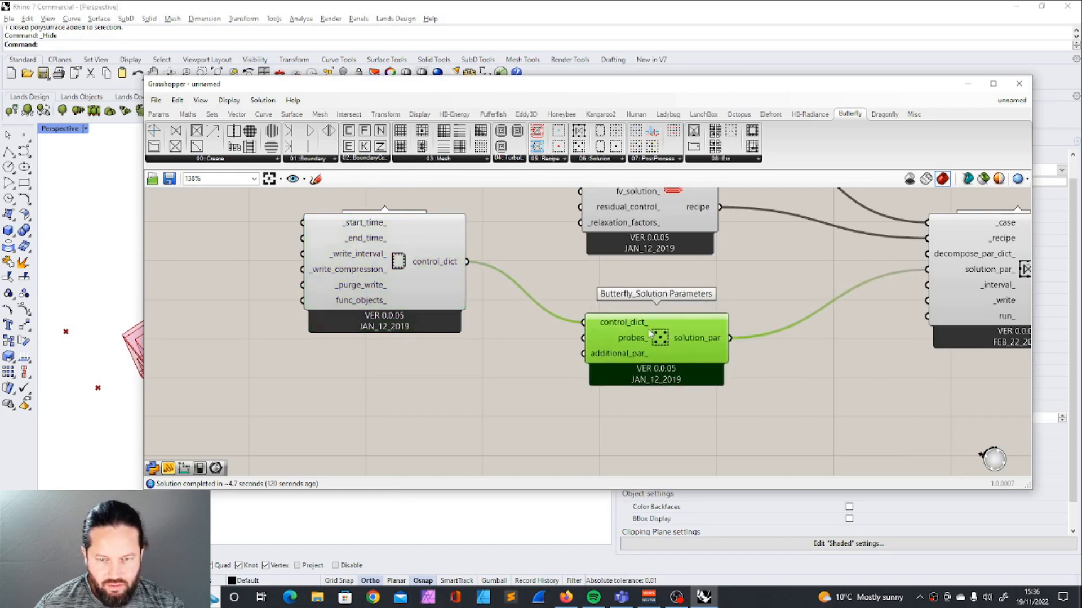
left_click(587, 160)
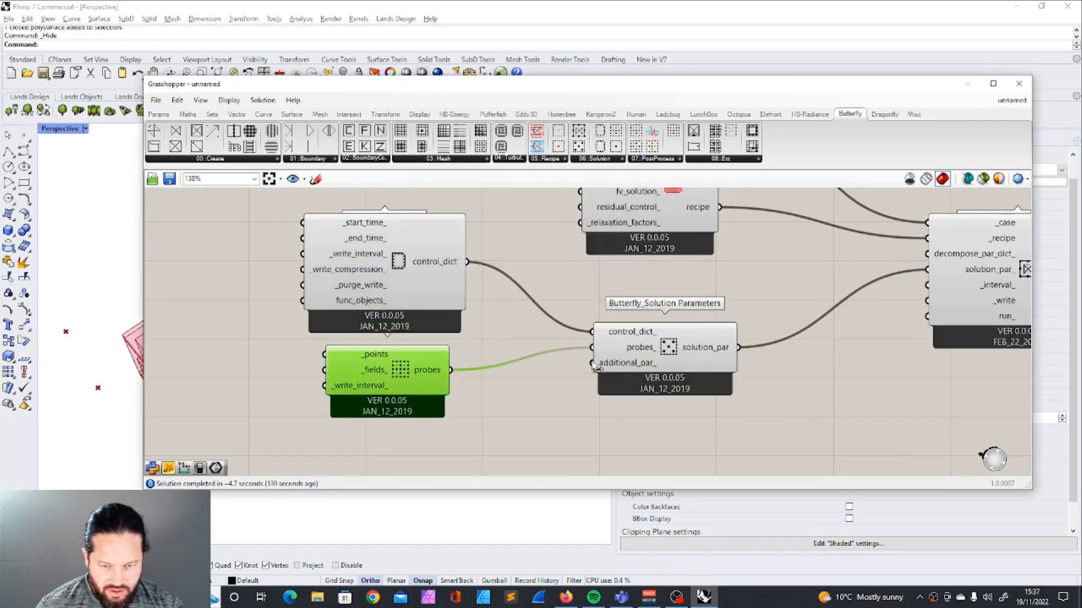
scroll(567, 361, "down", 2)
scroll(407, 396, "up", 2)
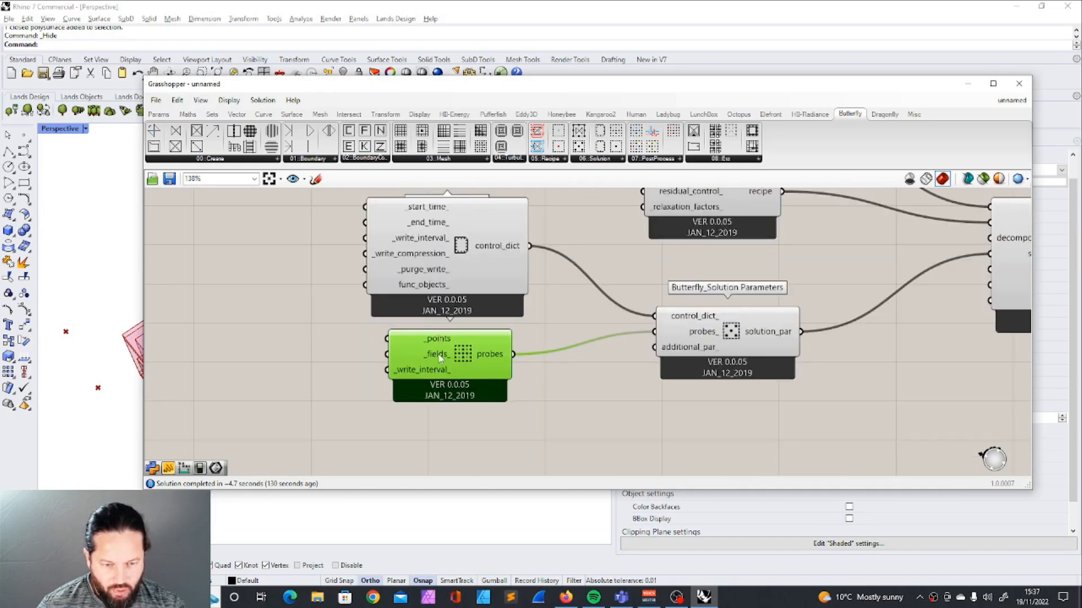
scroll(457, 379, "down", 1)
scroll(474, 380, "up", 2)
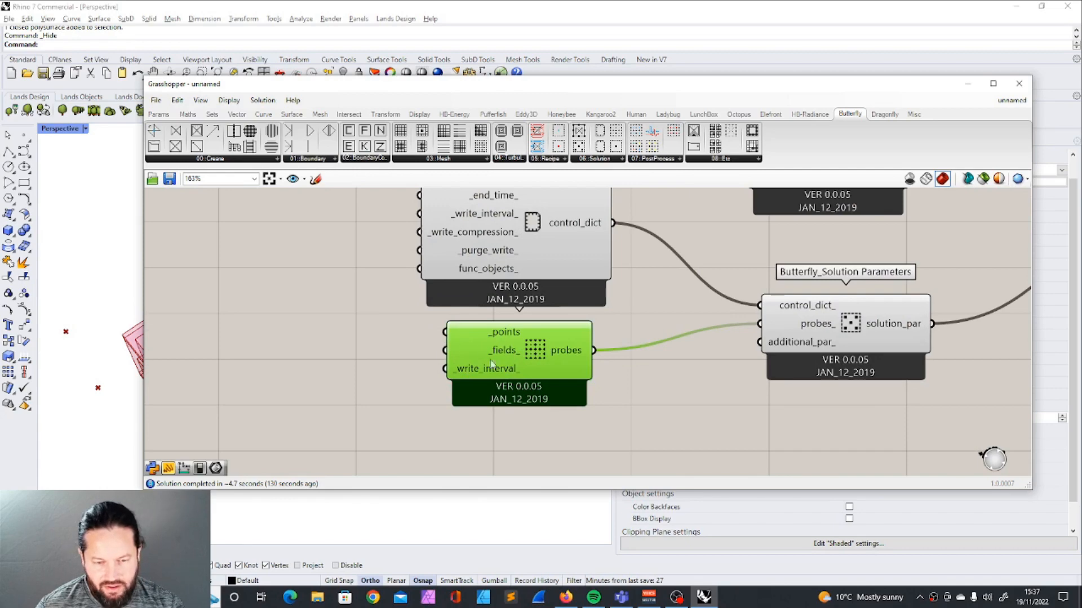
Step: Reposition the Grasshopper window and add a Ladybug LB Generate Point Grid component below the probes component
scroll(636, 306, "down", 5)
left_click_drag(396, 88, 664, 86)
right_click_drag(268, 439, 194, 339)
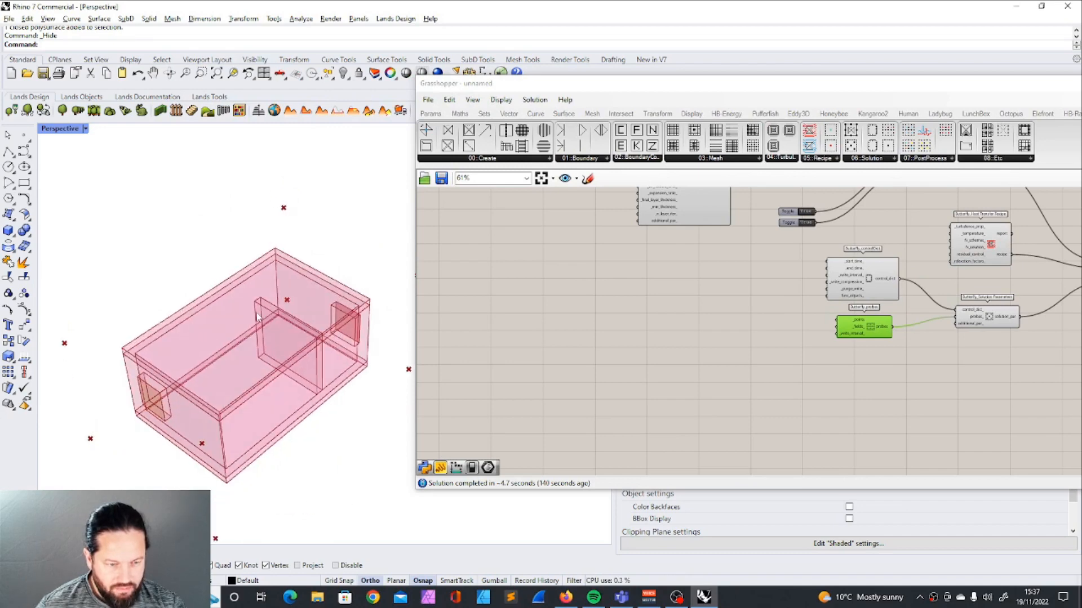
left_click_drag(645, 87, 519, 90)
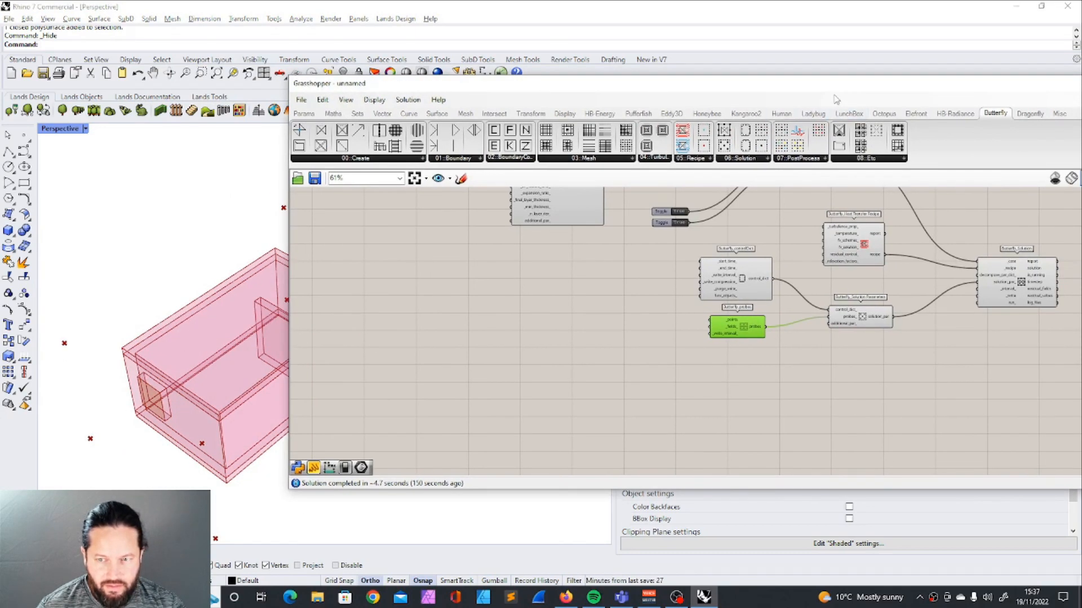
left_click_drag(824, 85, 747, 90)
left_click(735, 117)
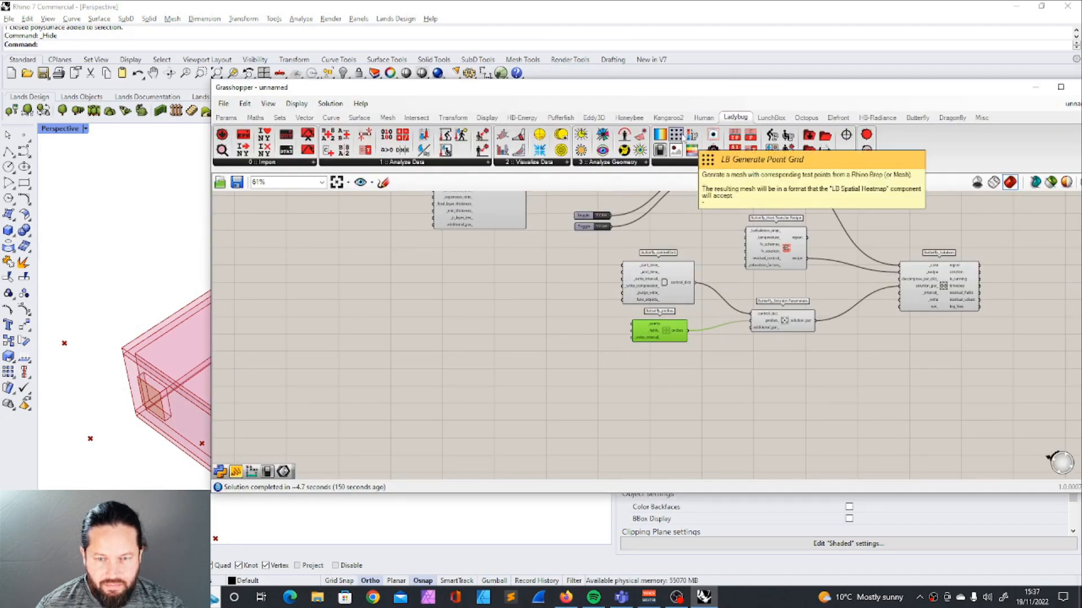
left_click_drag(676, 135, 527, 318)
scroll(553, 315, "up", 4)
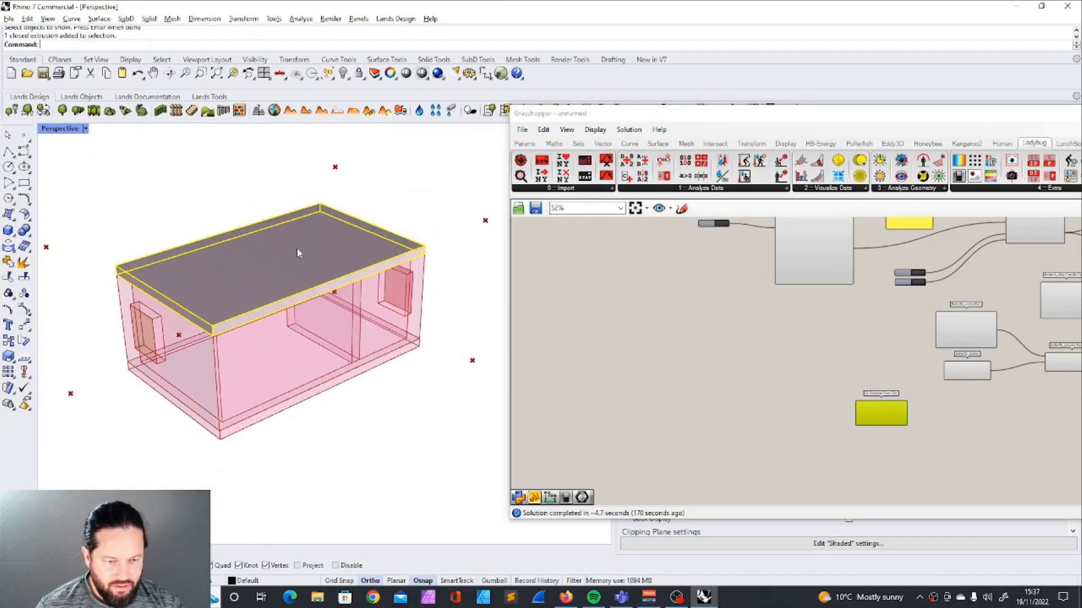
Step: Show the hidden room geometry in Rhino and hide only the roof slab to expose the interior
left_click(344, 73)
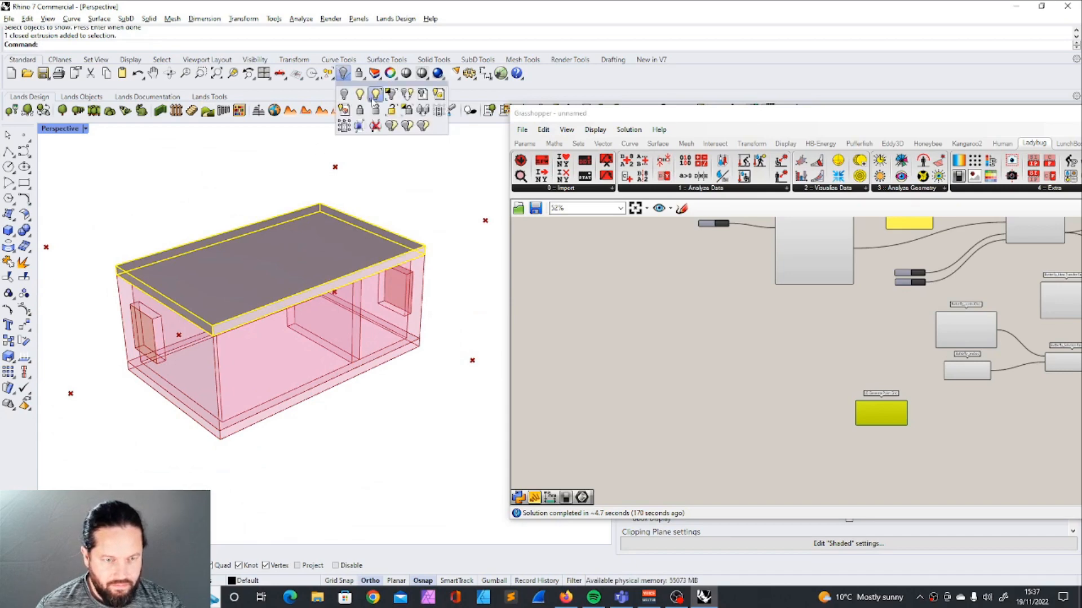
left_click(359, 93)
left_click(328, 355)
right_click(329, 355)
left_click(271, 254)
left_click(343, 73)
scroll(216, 249, "up", 5)
Step: Create a horizontal surface spanning the room's interior floor by picking its inner corners
left_click(8, 214)
left_click(274, 248)
scroll(280, 249, "down", 4)
mouse_move(316, 293)
right_mouse_down()
mouse_move(389, 287)
mouse_move(395, 299)
mouse_move(428, 299)
mouse_move(407, 333)
mouse_move(316, 307)
right_mouse_up()
left_click(409, 257)
left_click(387, 302)
left_click(435, 272)
left_click(349, 361)
Step: Add a Surface parameter, connect it to LB Generate Point Grid's _geometry input, and start assigning one Rhino surface to it
left_click(524, 143)
left_click(610, 176)
scroll(876, 428, "up", 5)
left_click(642, 354)
left_click_drag(664, 354, 818, 365)
left_click(643, 356)
right_click(643, 356)
left_click(676, 508)
Step: Move the horizontal surface vertically upward from the floor to about mid-height of the room
right_click_drag(493, 405, 401, 394)
type("m")
key("Return")
type("v")
key("Return")
left_click(382, 318)
left_click(384, 279)
Step: Hide the horizontal surface and the room geometry in Rhino so only the Grasshopper preview remains
right_click_drag(385, 278, 253, 289)
left_click(253, 291)
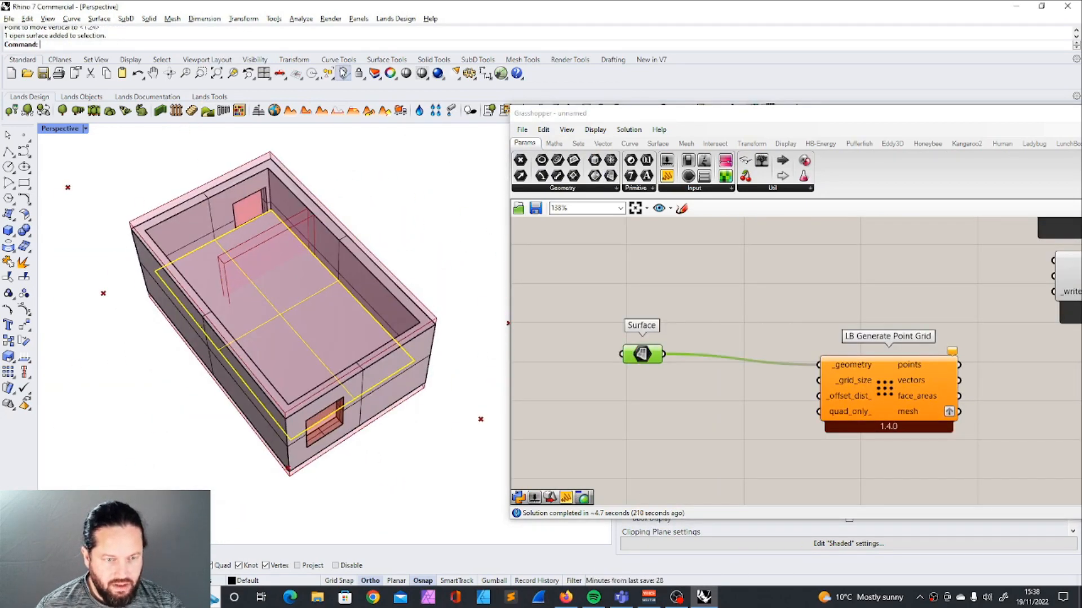
left_click(342, 73)
Step: Add a 0.250 number slider and connect it to LB Generate Point Grid's _grid_size input
scroll(271, 333, "up", 5)
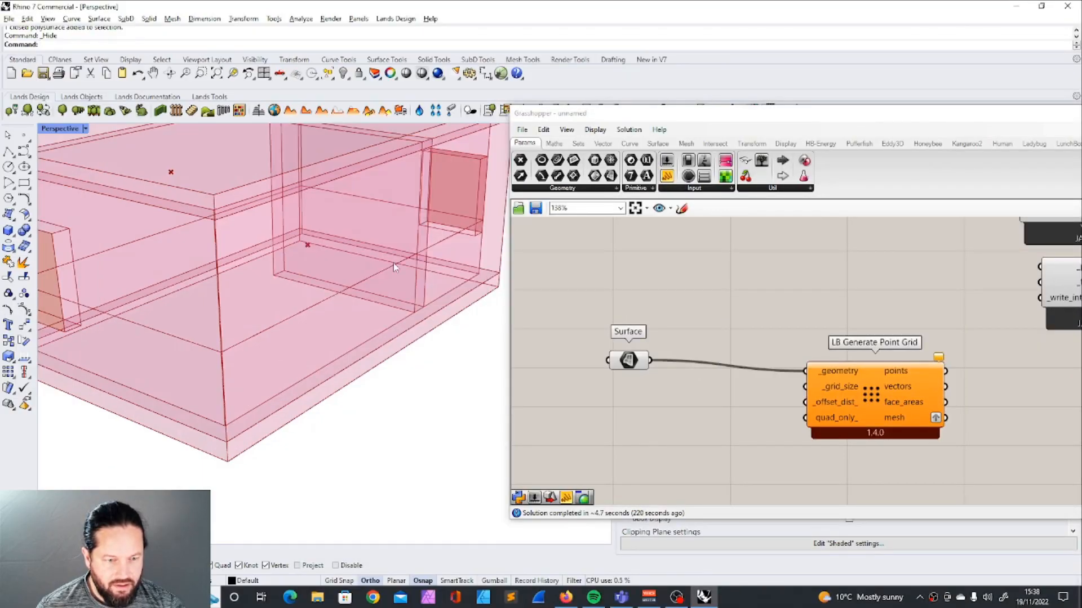
scroll(704, 373, "down", 2)
left_click(704, 373)
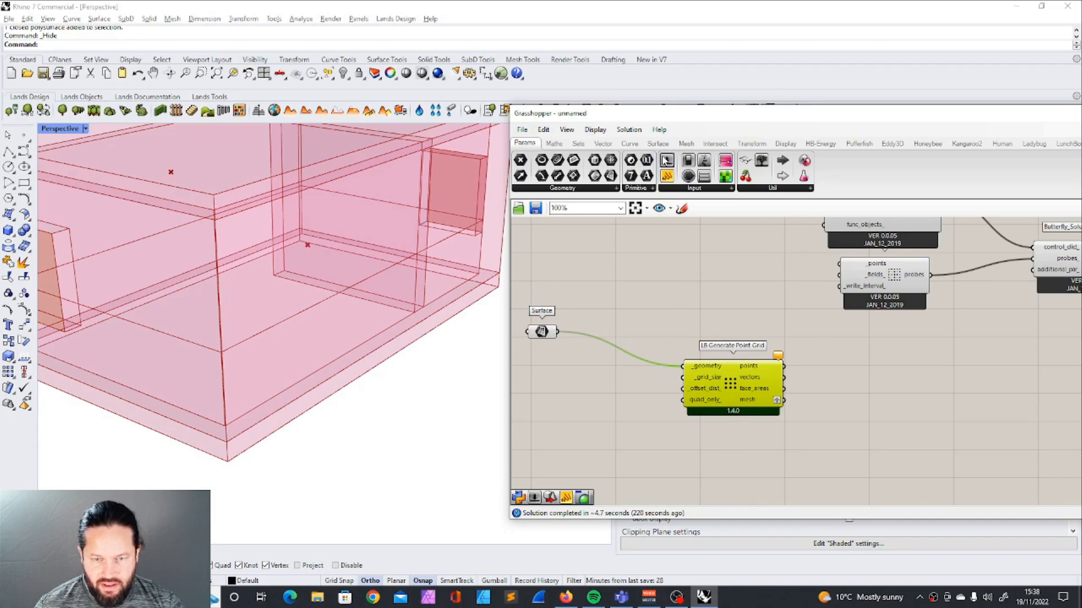
left_click_drag(667, 160, 684, 378)
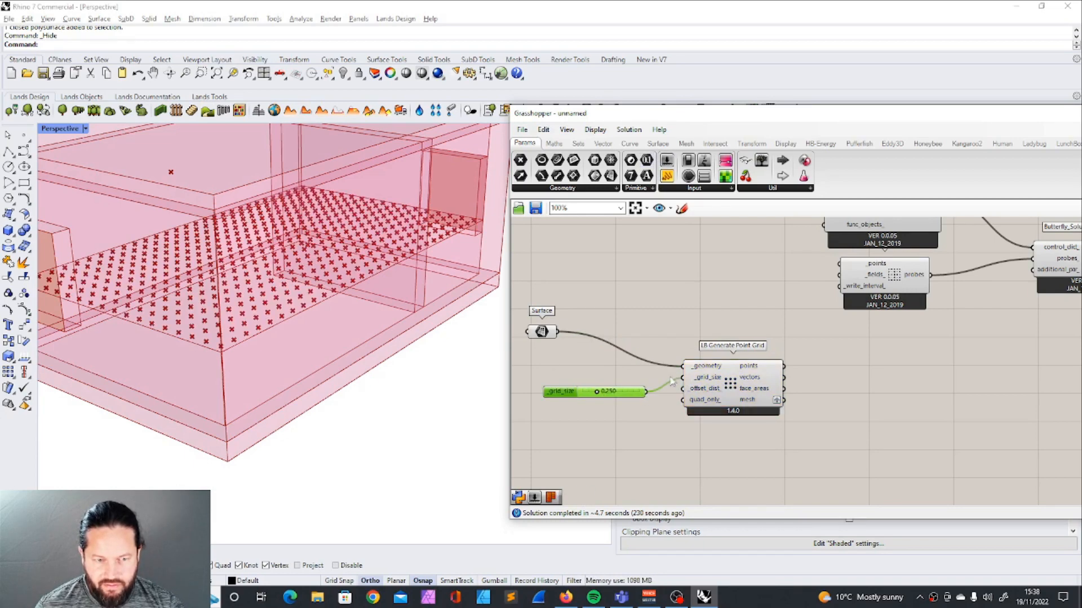
Step: Align the grid size slider beside LB Generate Point Grid and connect the grid's points output to Butterfly_probes' _points input
scroll(366, 415, "up", 5)
scroll(367, 415, "down", 3)
left_click_drag(561, 392, 548, 378)
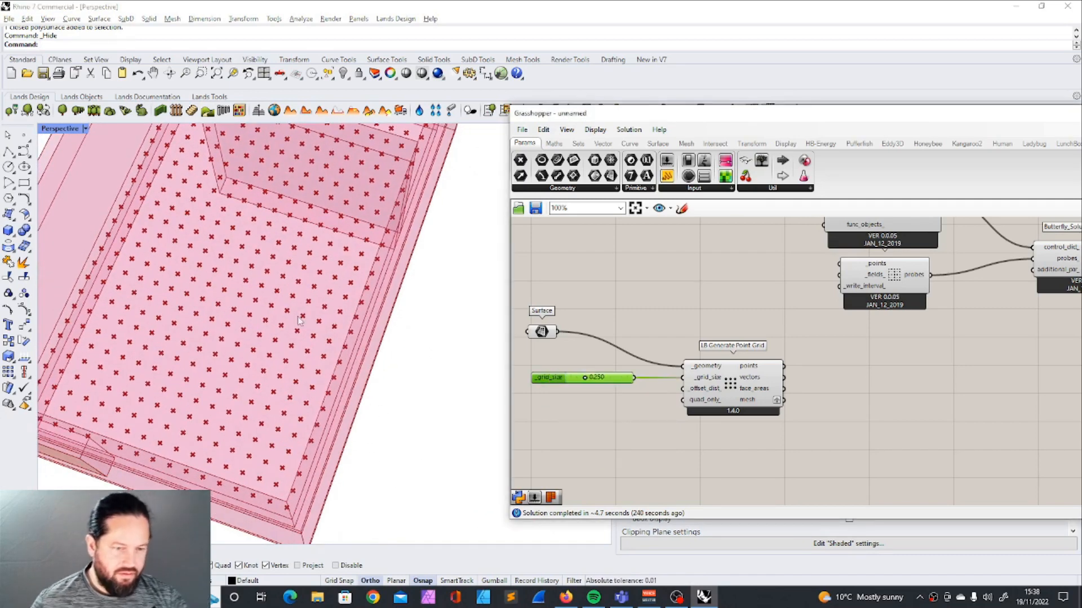
right_click_drag(744, 366, 679, 343)
left_click_drag(697, 345, 692, 345)
scroll(811, 282, "down", 1)
right_click_drag(811, 281, 744, 306)
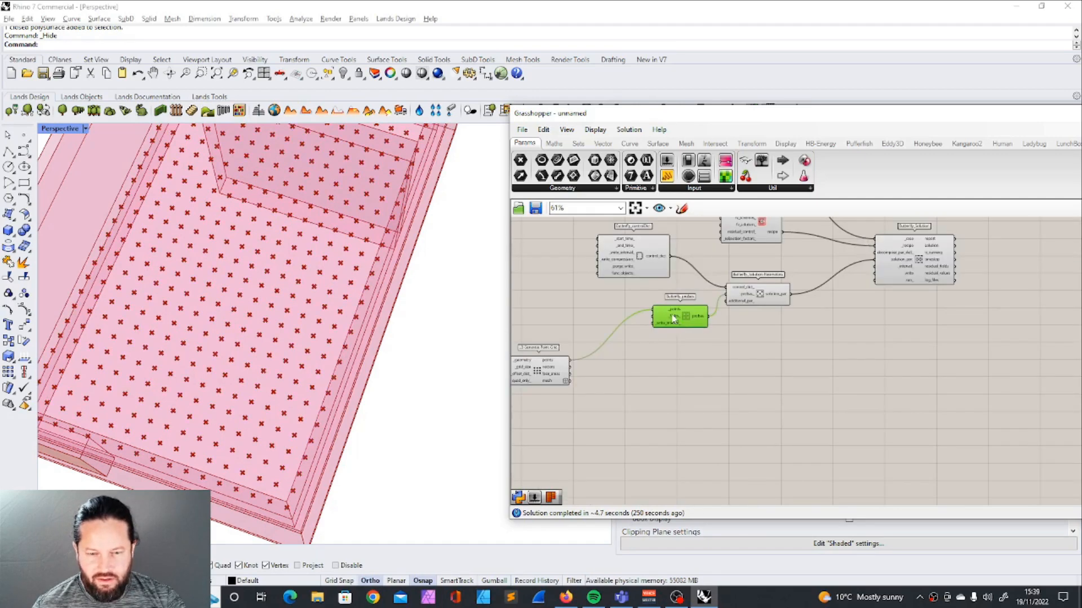
Step: Add a panel listing T and U as separate items and connect it to Butterfly_probes' _fields input
double_click(682, 370)
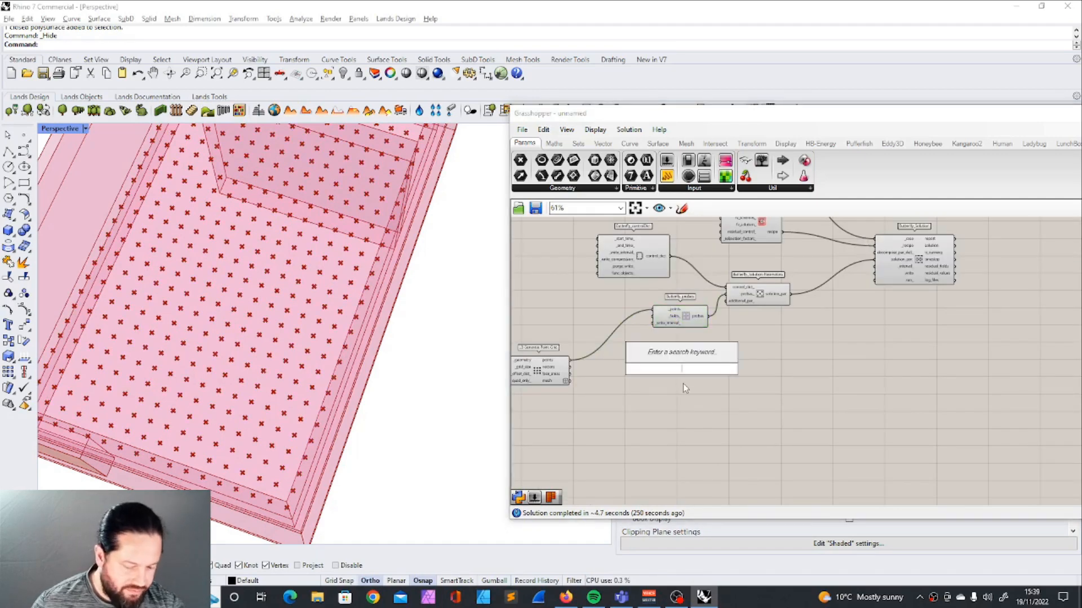
left_click(667, 176)
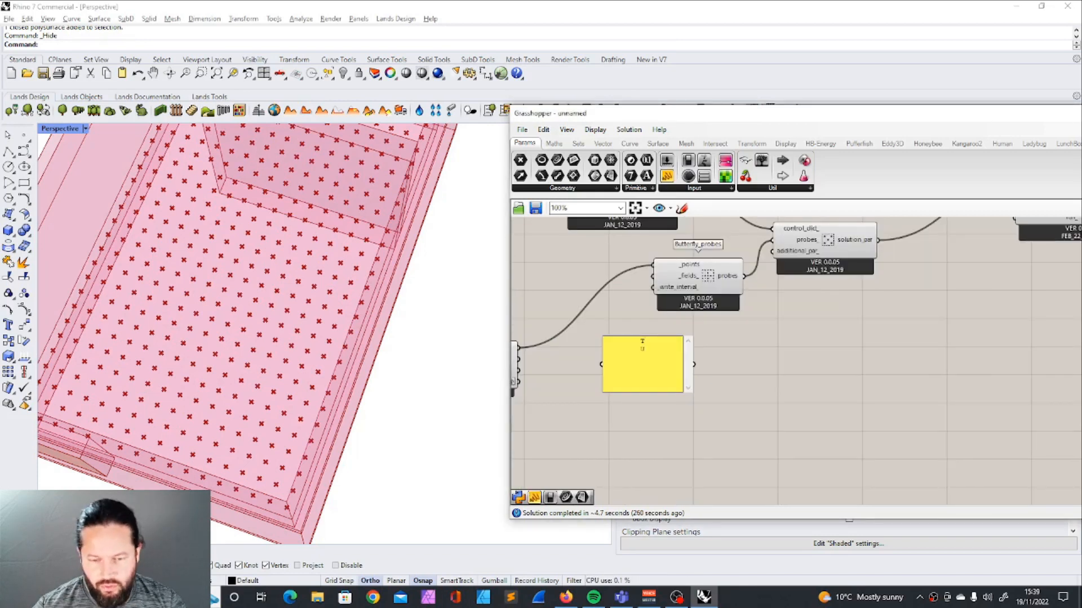
left_click(764, 359)
right_click(657, 358)
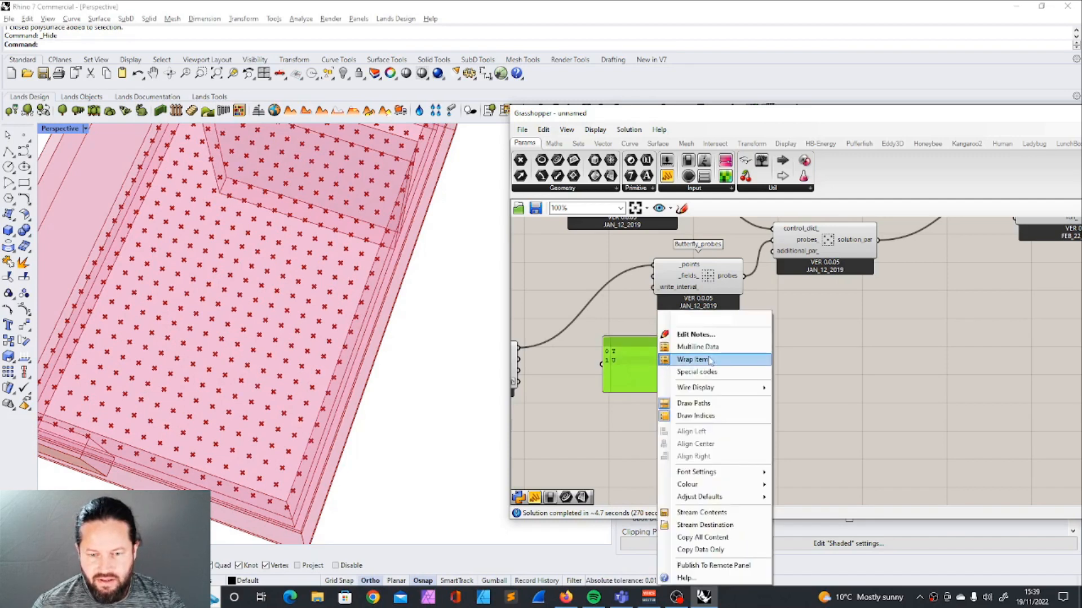
left_click(697, 347)
left_click_drag(642, 342, 618, 340)
left_click_drag(670, 364, 654, 287)
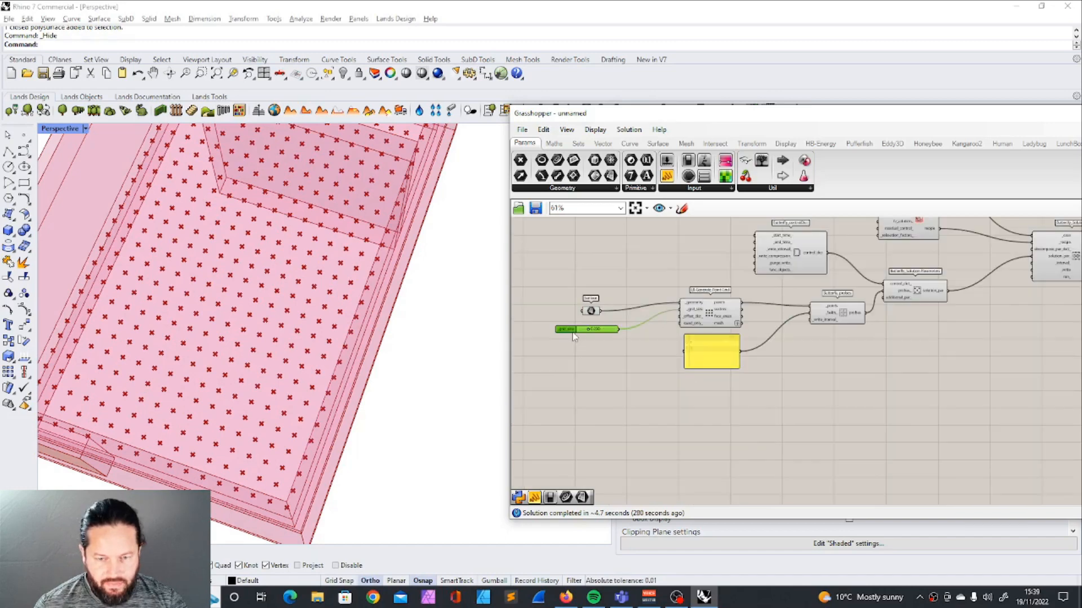
Step: Copy the two Boolean toggles beside Butterfly_Solution, connecting a True toggle to _write and a False toggle to run_
right_click_drag(724, 317, 668, 327)
scroll(667, 327, "down", 1)
scroll(665, 330, "up", 5)
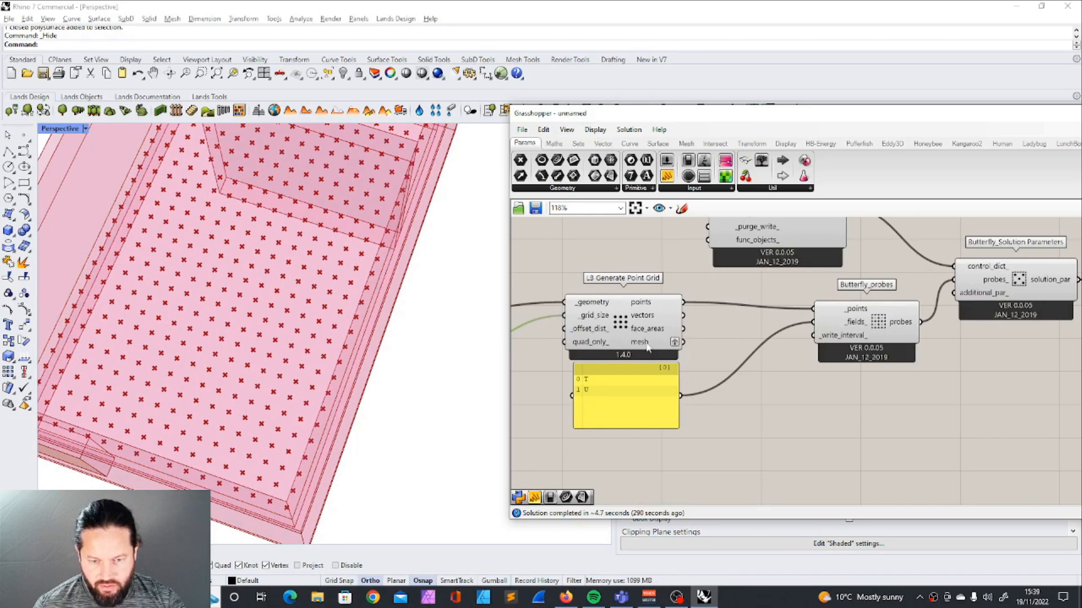
scroll(643, 345, "down", 5)
scroll(921, 313, "up", 6)
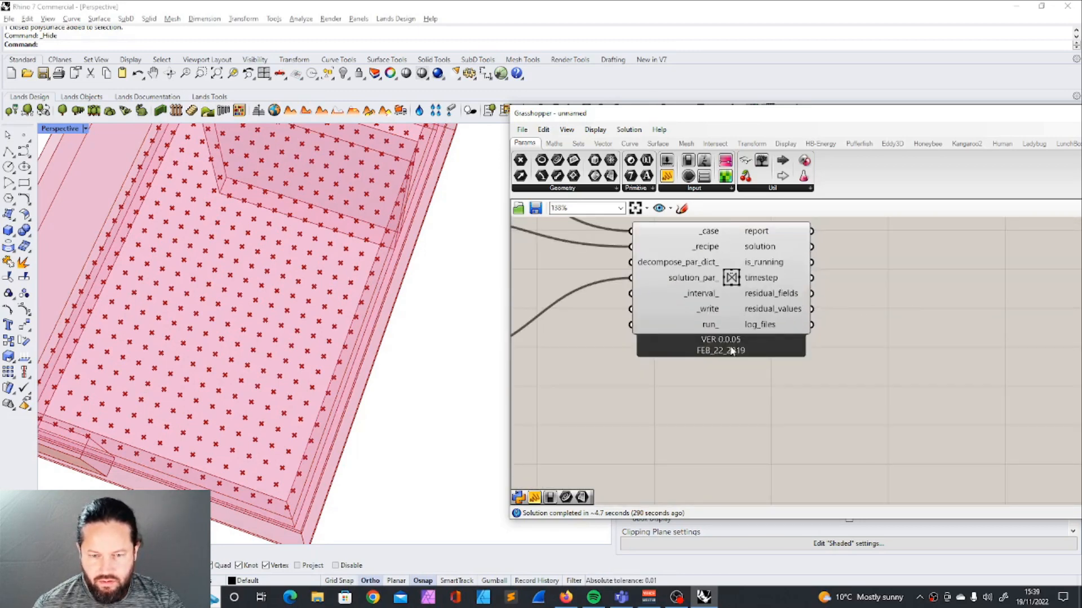
scroll(738, 364, "down", 3)
left_click_drag(942, 114, 858, 113)
scroll(792, 342, "down", 6)
scroll(586, 278, "up", 5)
left_click_drag(586, 279, 520, 331)
left_click_drag(558, 296, 878, 438)
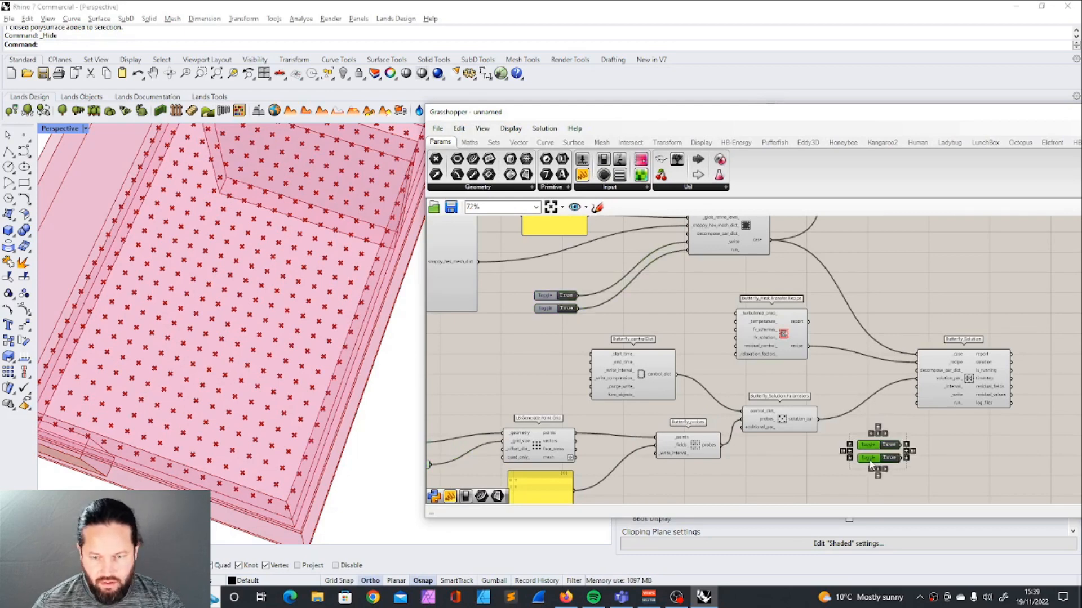
scroll(774, 458, "up", 4)
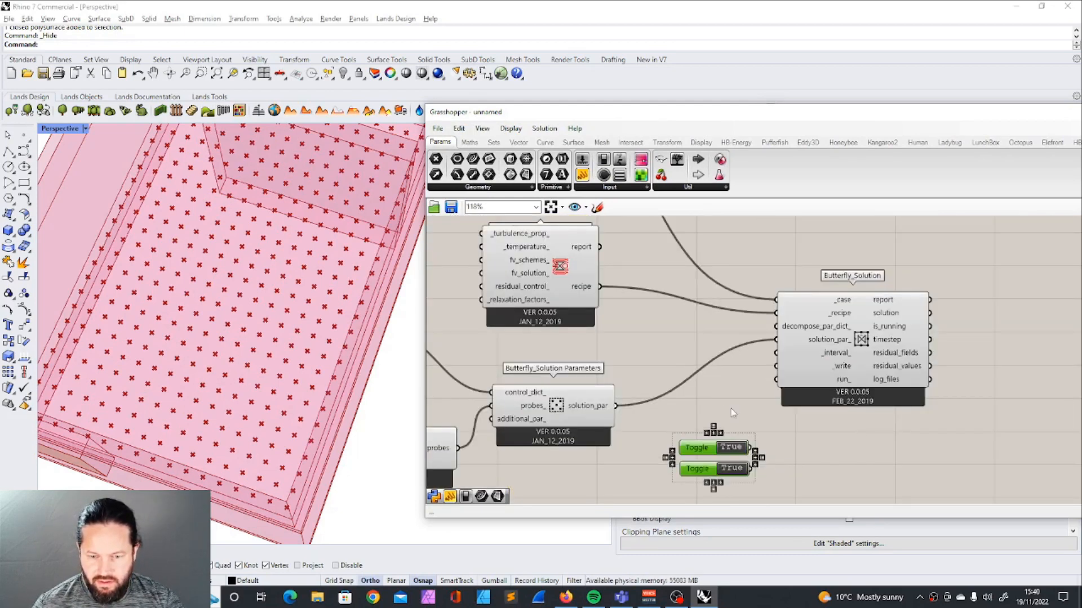
scroll(732, 418, "down", 2)
left_click_drag(715, 423, 731, 379)
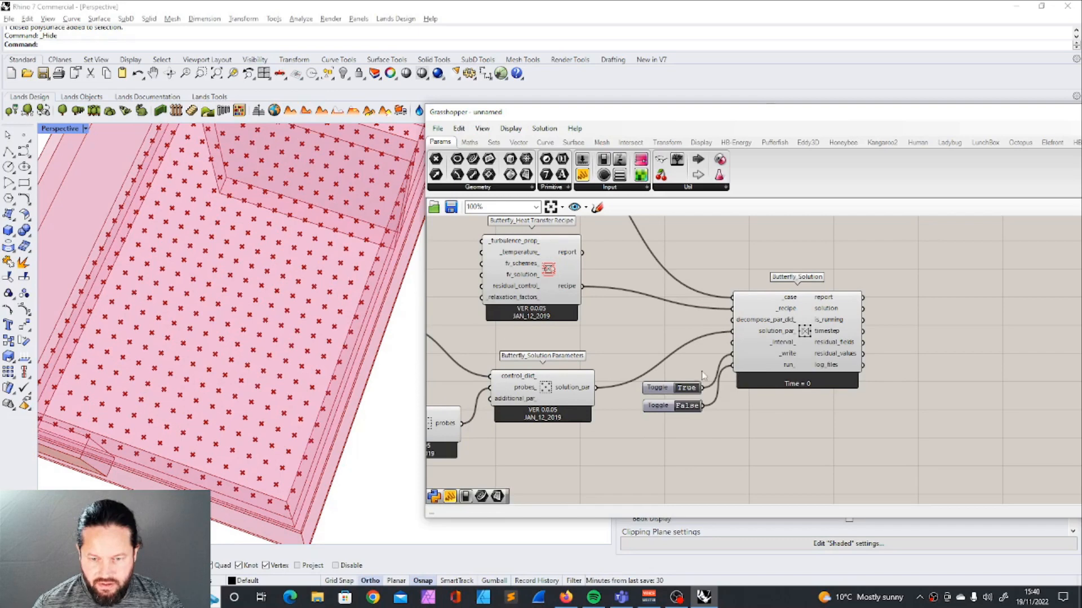
Step: Add a Butterfly_Load Probes Value component and connect Butterfly_Solution's solution output to its _solution input
scroll(708, 365, "down", 5)
scroll(800, 389, "up", 4)
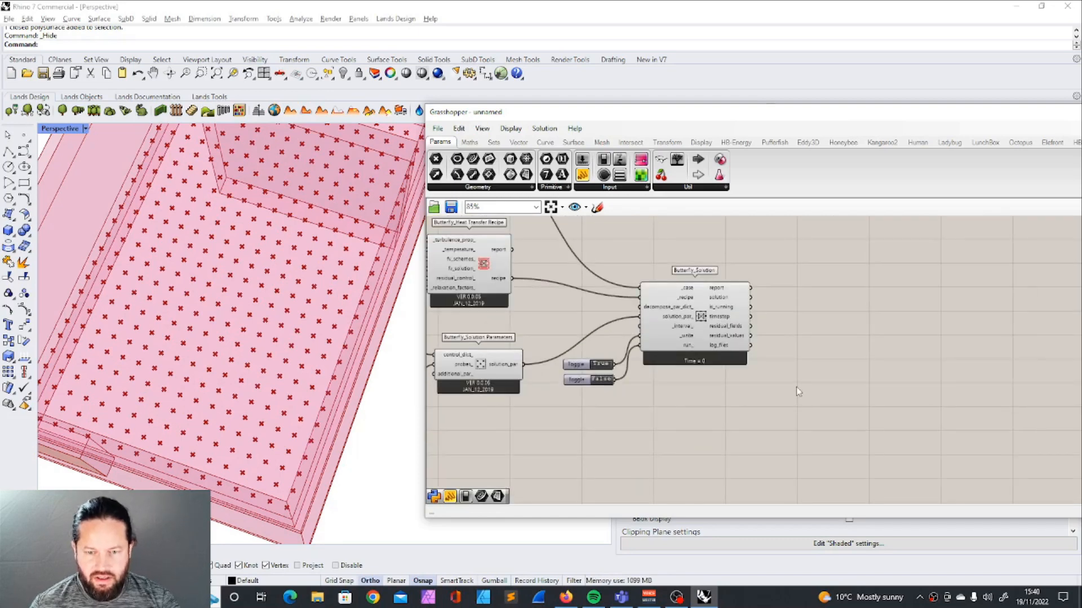
scroll(791, 391, "up", 1)
scroll(788, 381, "down", 3)
scroll(820, 364, "up", 3)
left_click_drag(626, 109, 477, 116)
left_click(801, 151)
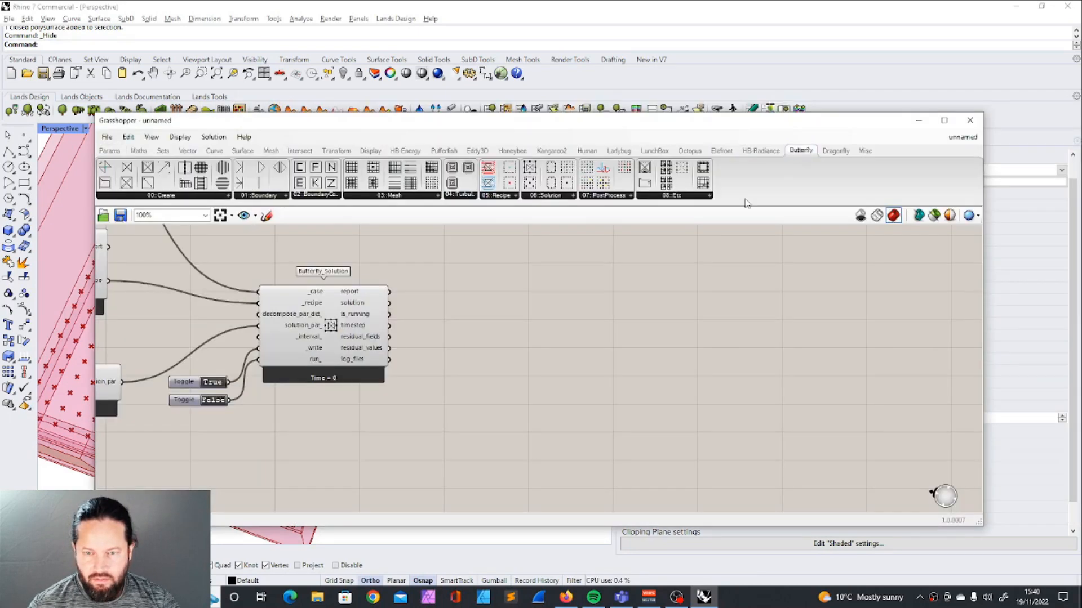
left_click(606, 196)
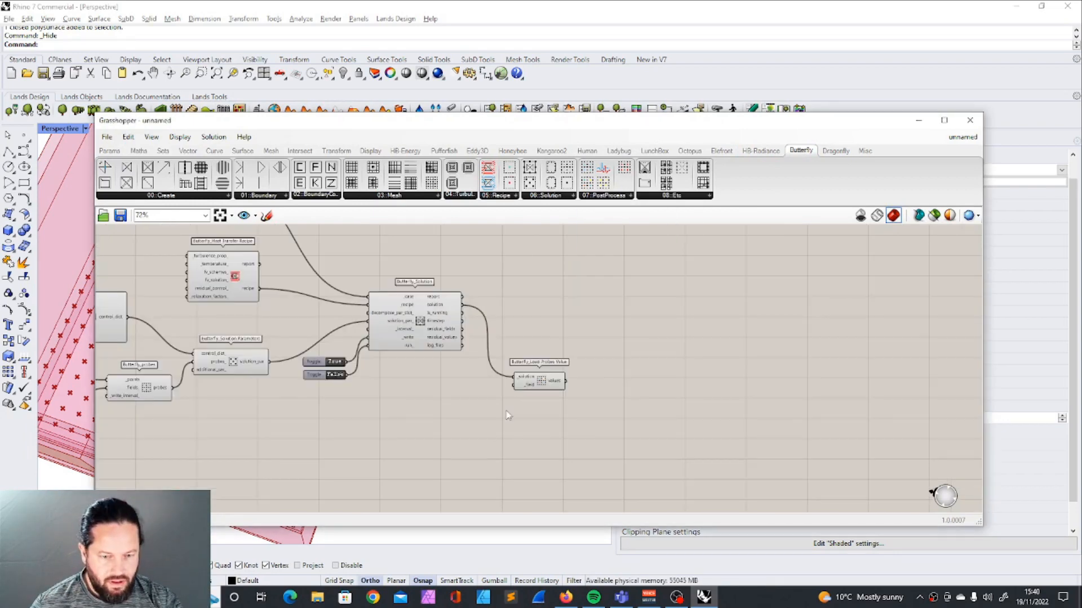
left_click(535, 395)
Step: Copy the fields panel to Butterfly_Load Probes Value's _field input and reduce its content to the single field T
double_click(576, 337)
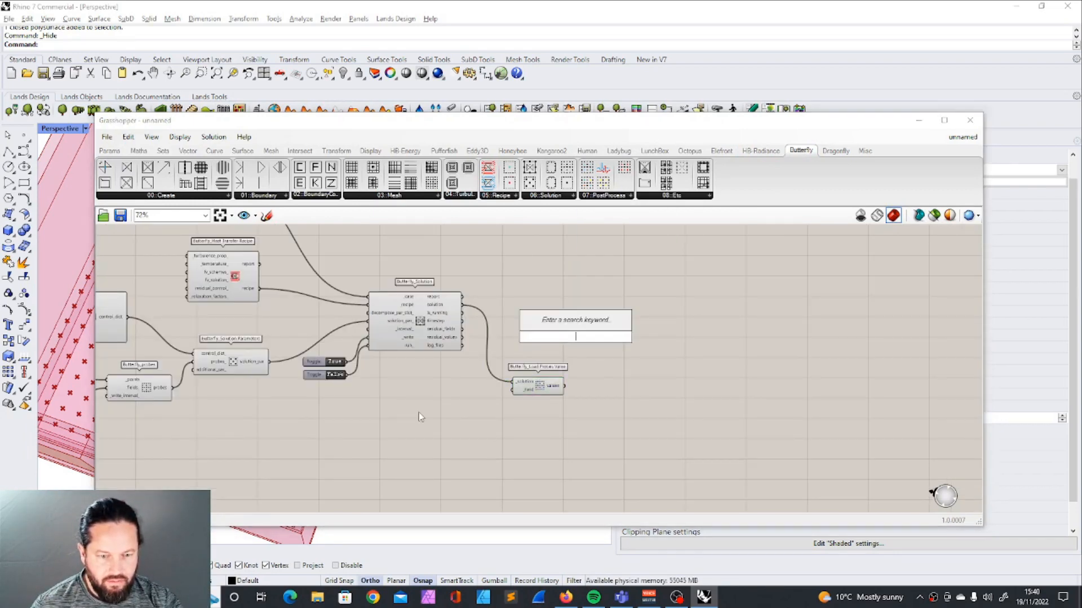
scroll(418, 413, "down", 2)
left_click_drag(142, 412, 502, 409, "alt")
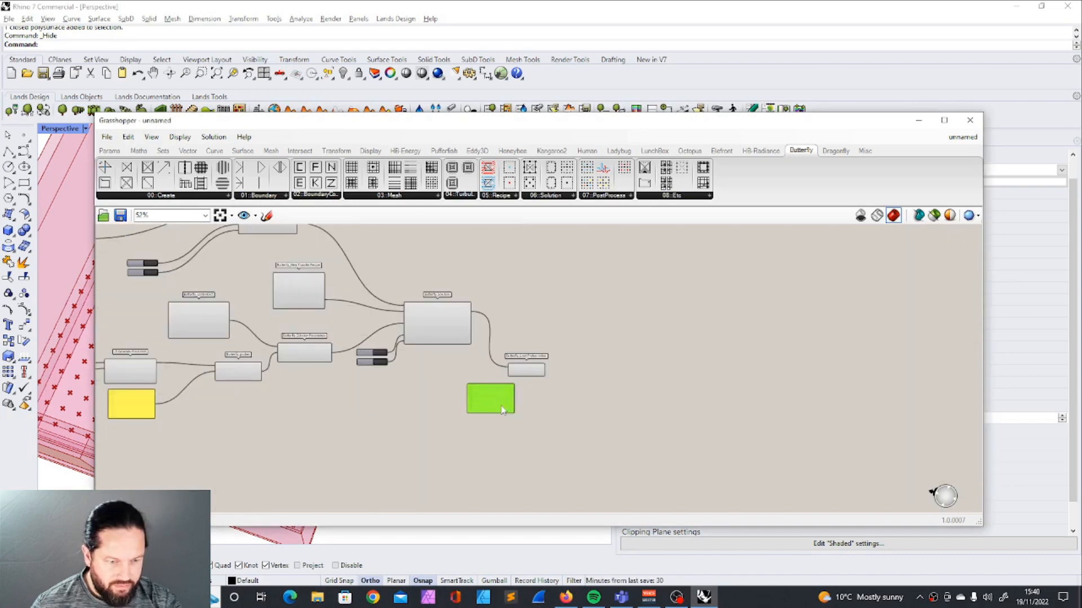
scroll(536, 366, "up", 5)
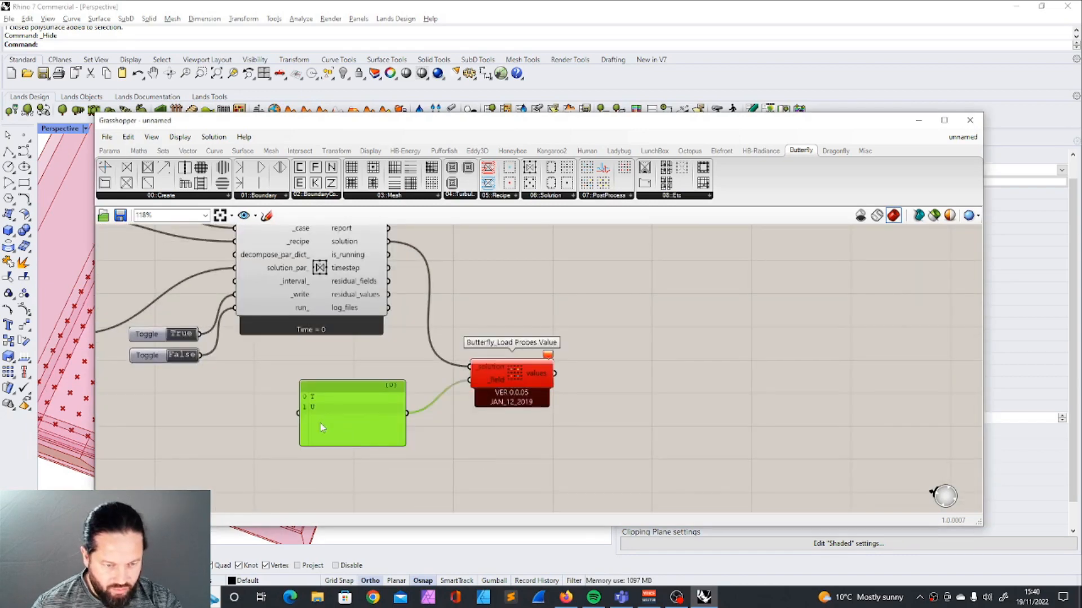
double_click(324, 426)
left_click(411, 499)
right_click(337, 414)
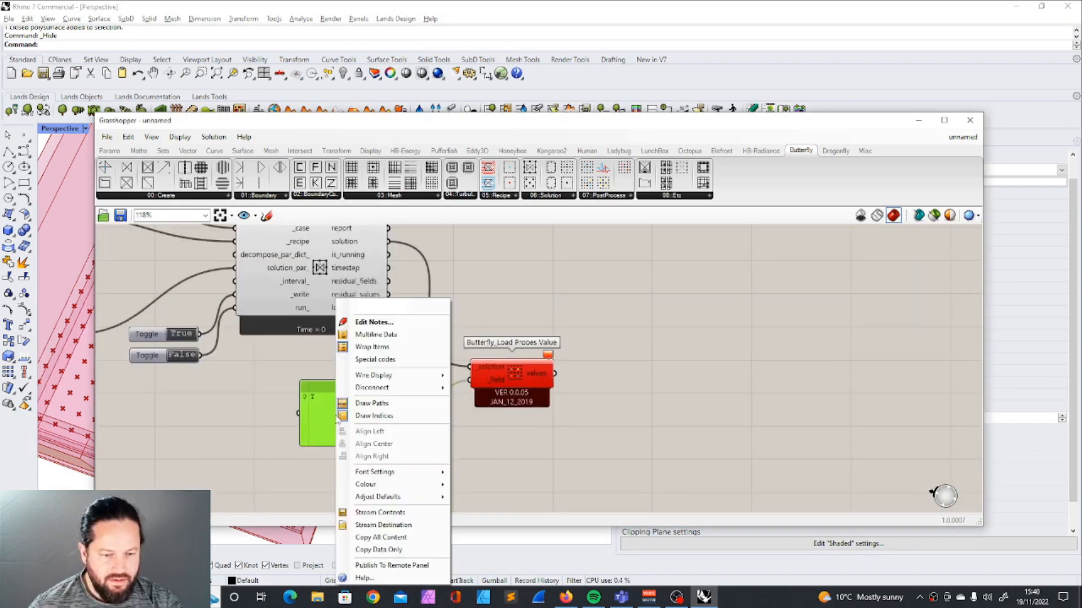
left_click(372, 346)
left_click(377, 458)
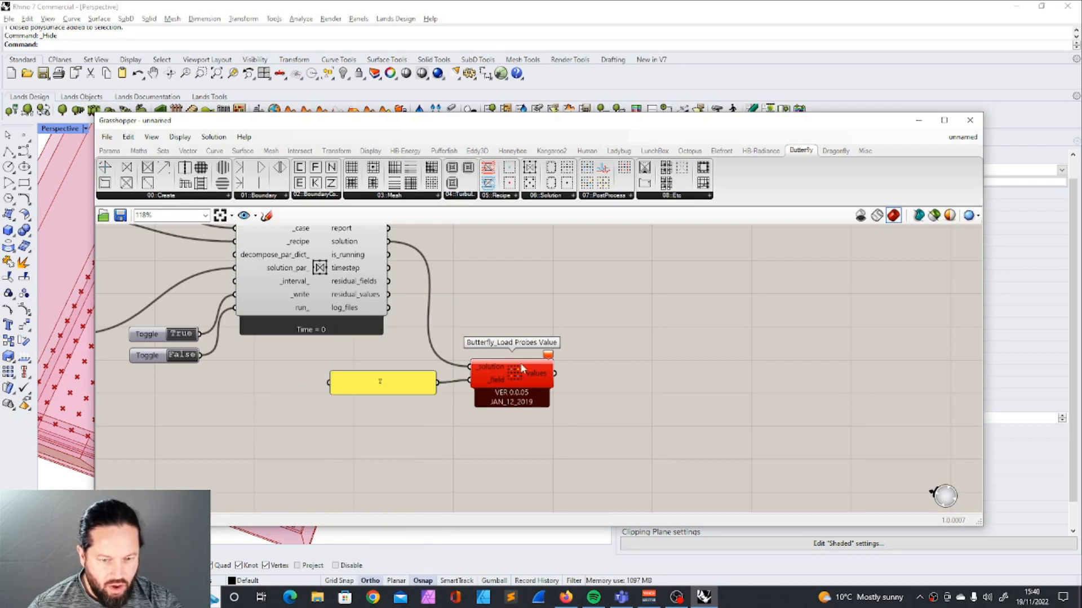
Step: Duplicate the Load Probes Value component with its panel below the original and set the copied panel's text to U
left_click(521, 369)
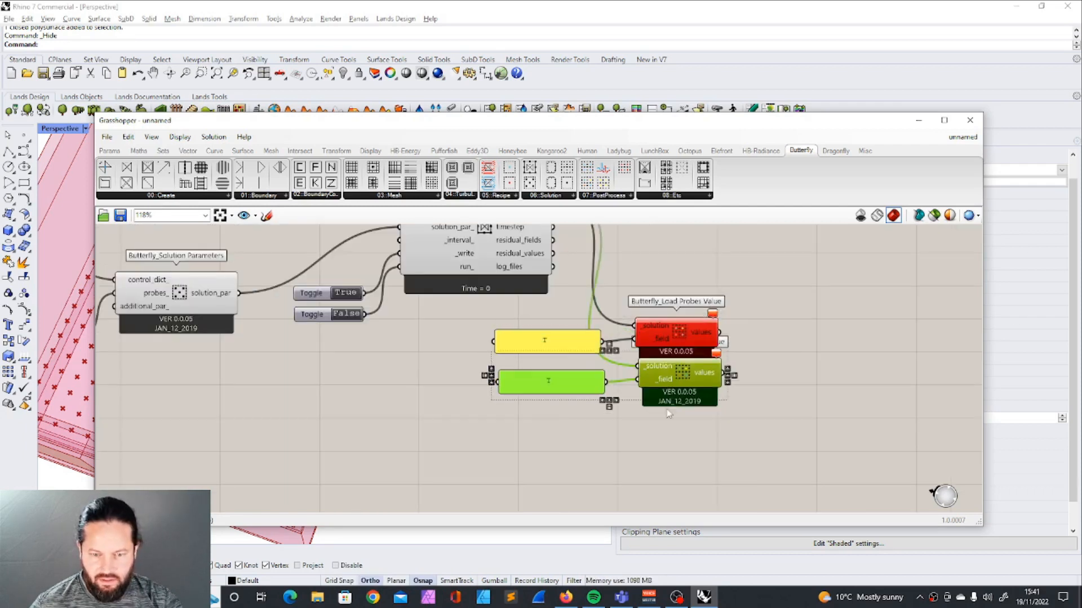
left_click_drag(665, 378, 665, 430)
left_click(764, 434)
scroll(496, 485, "up", 3)
double_click(566, 392)
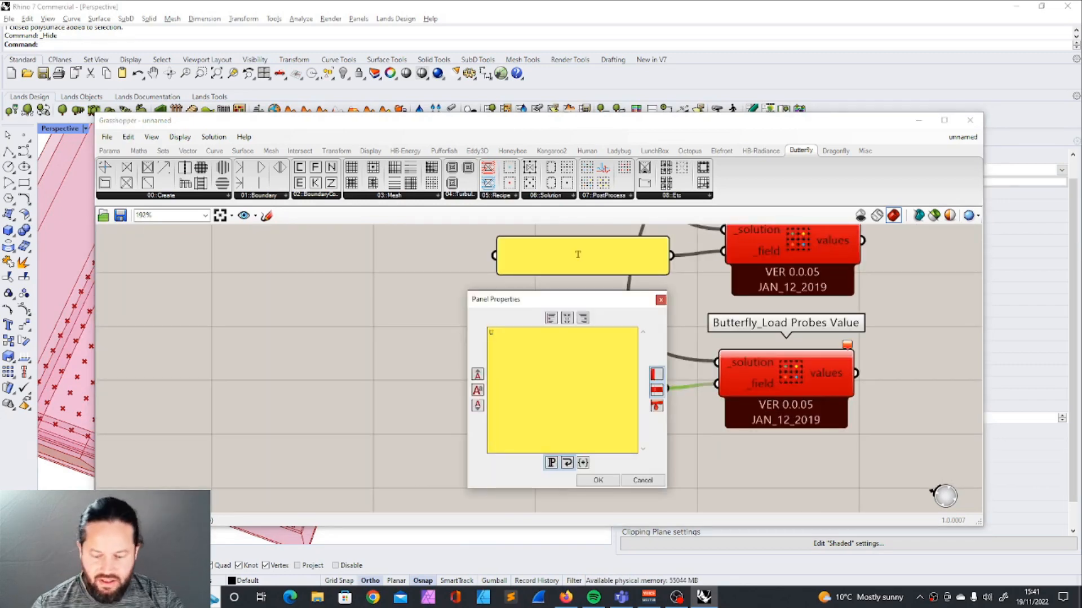
left_click(598, 480)
Step: Move the U panel and its Load Probes Value component further below the T pair
scroll(633, 357, "down", 5)
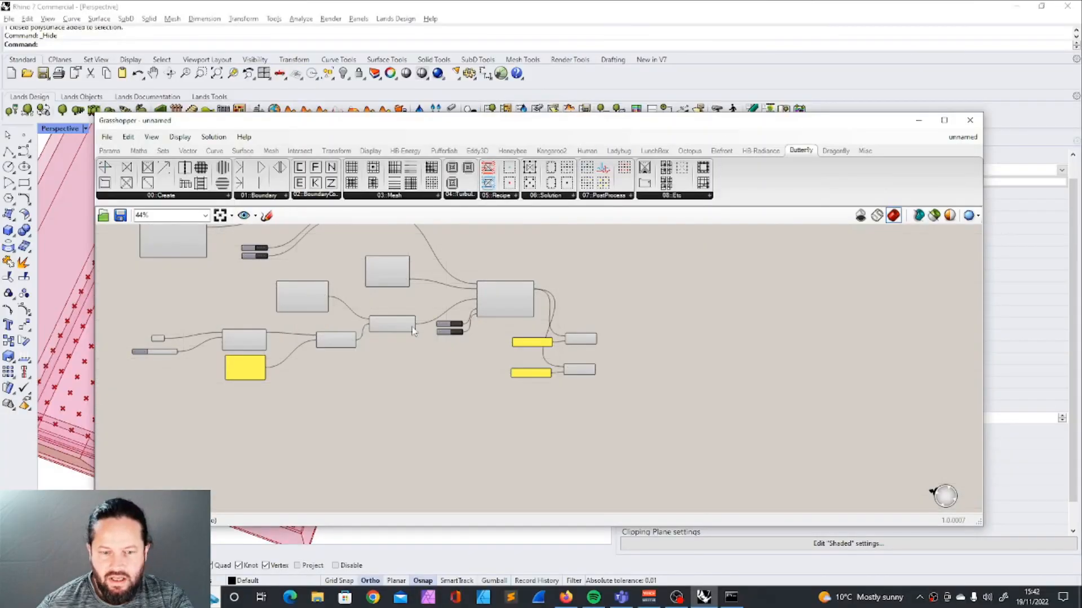
scroll(577, 313, "up", 4)
scroll(711, 395, "up", 2)
left_click(625, 366)
scroll(611, 338, "down", 3)
right_click_drag(611, 338, 523, 307)
left_click_drag(601, 130, 577, 126)
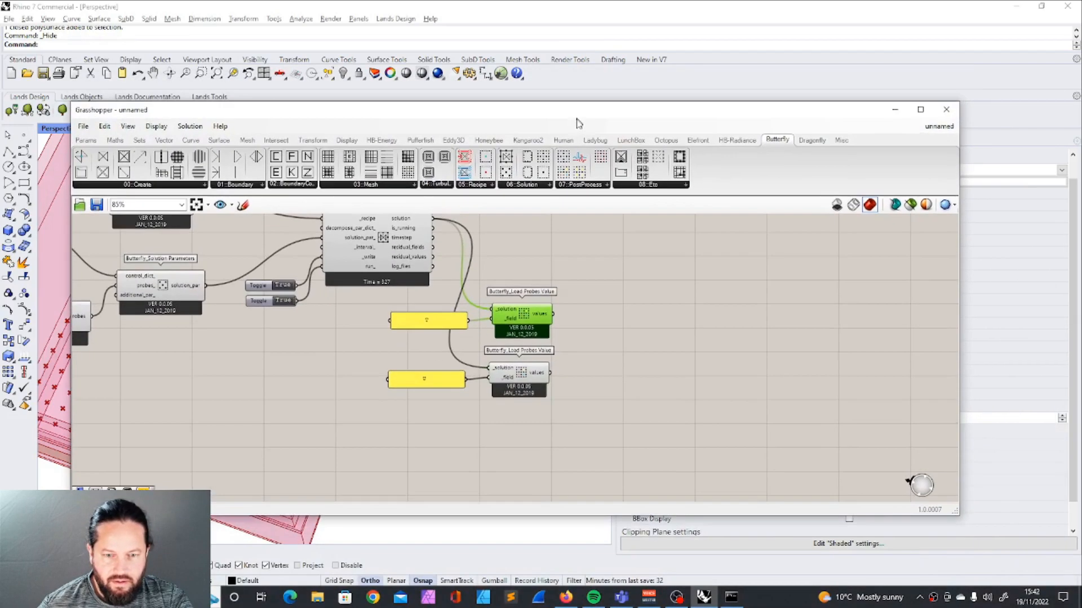
left_click_drag(593, 365, 374, 431)
left_click_drag(514, 397, 509, 403)
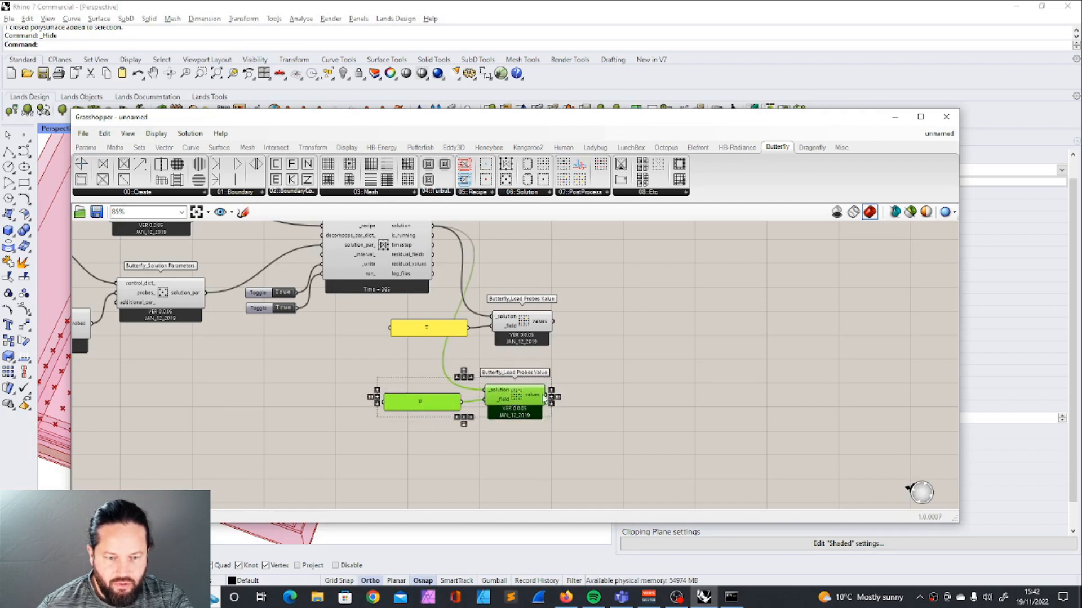
Step: Add a Vector Display Ex component and place it well to the right of the Load Probes Value components
left_click_drag(496, 116, 464, 116)
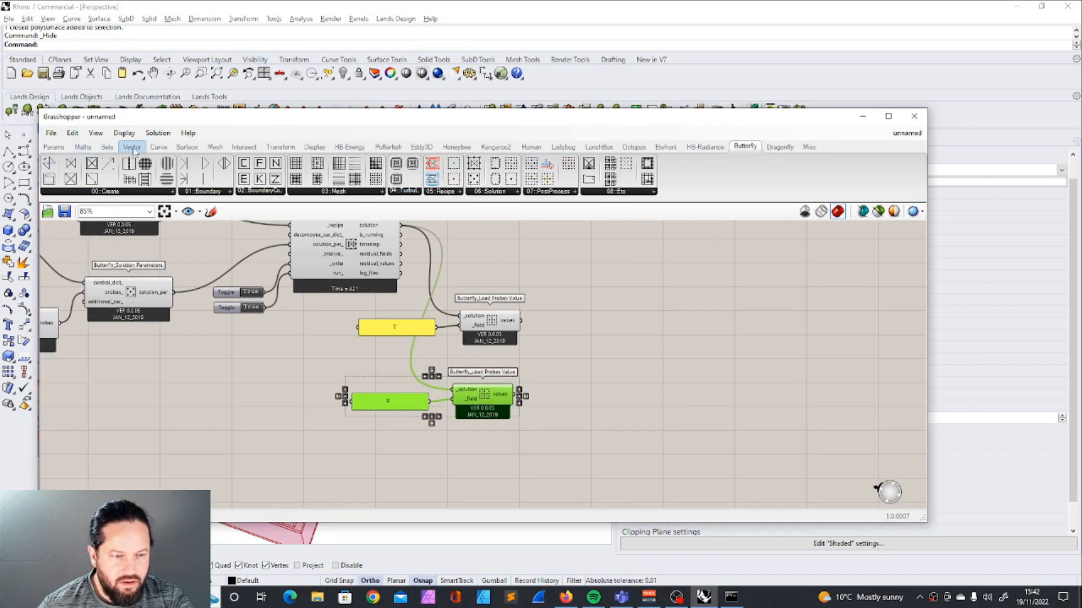
left_click(315, 148)
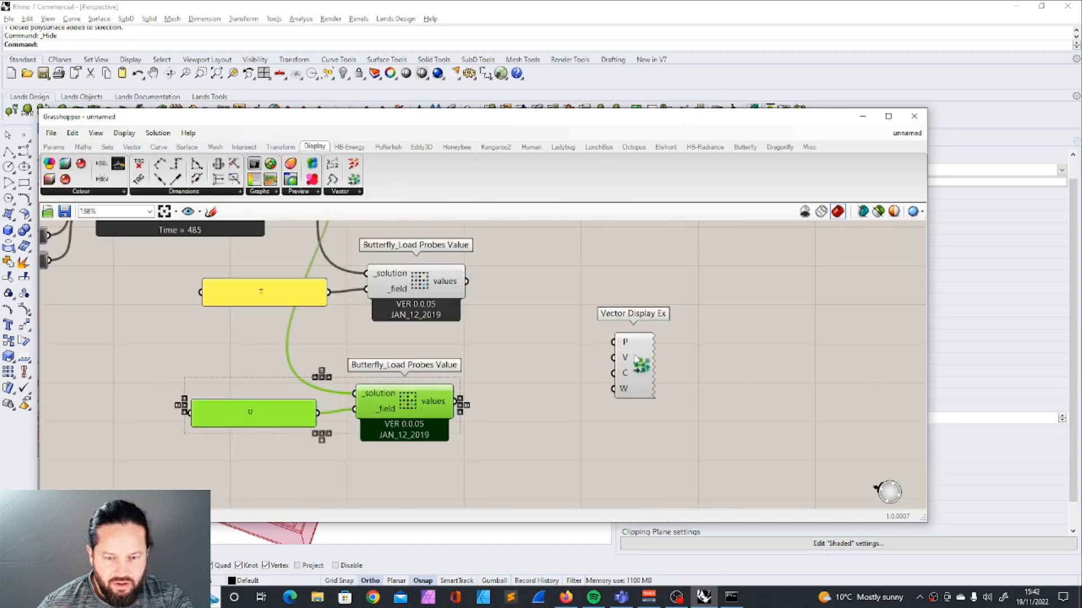
left_click_drag(639, 355, 725, 287)
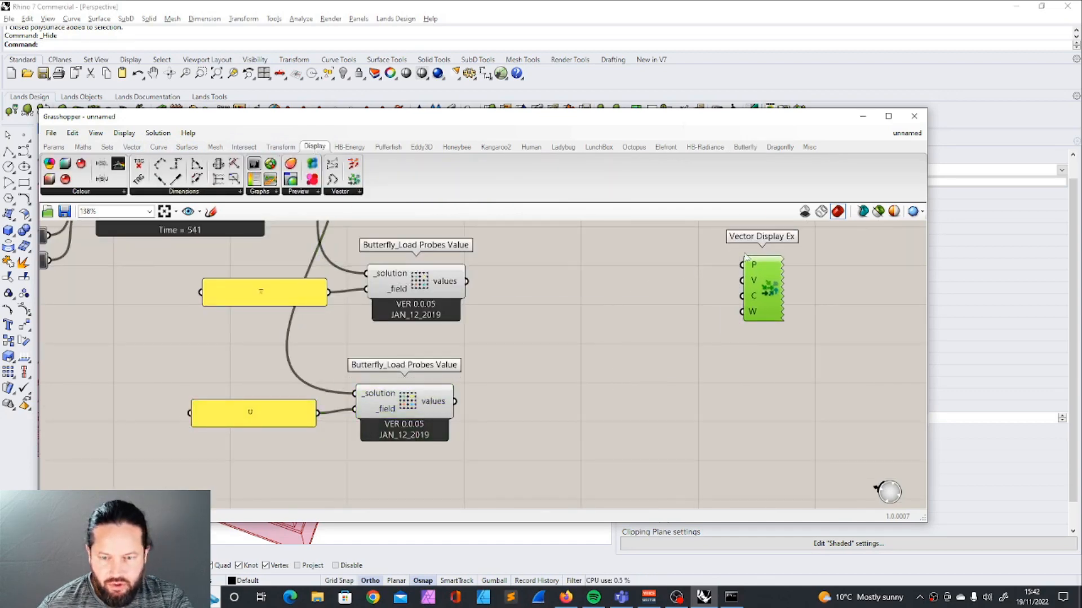
left_click_drag(765, 286, 769, 292)
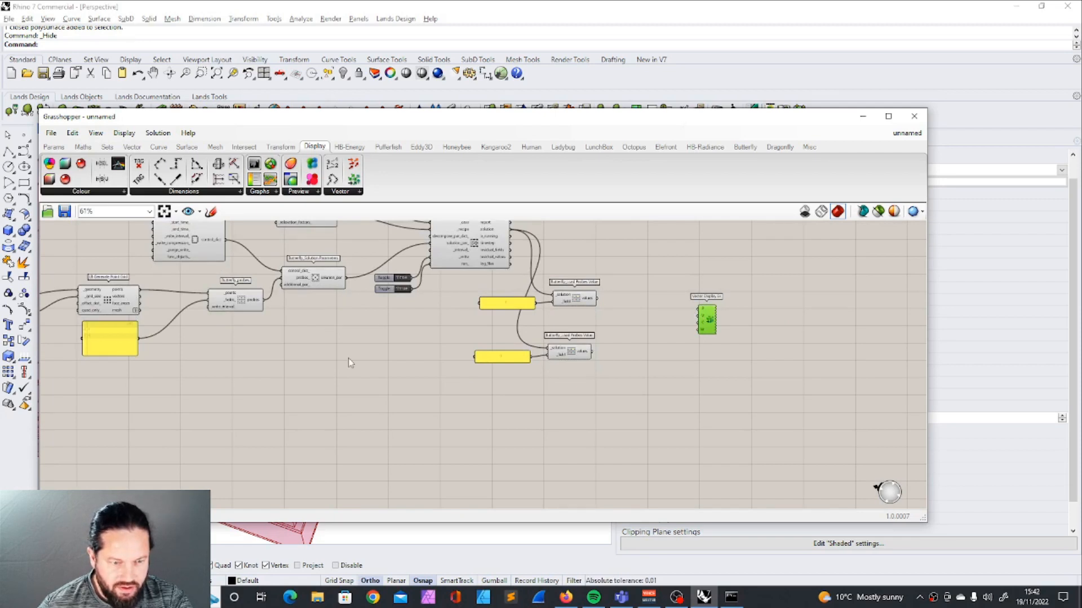
Step: Add a Relay that carries LB Generate Point Grid's points output to Vector Display Ex's P input
double_click(349, 362)
type("rel")
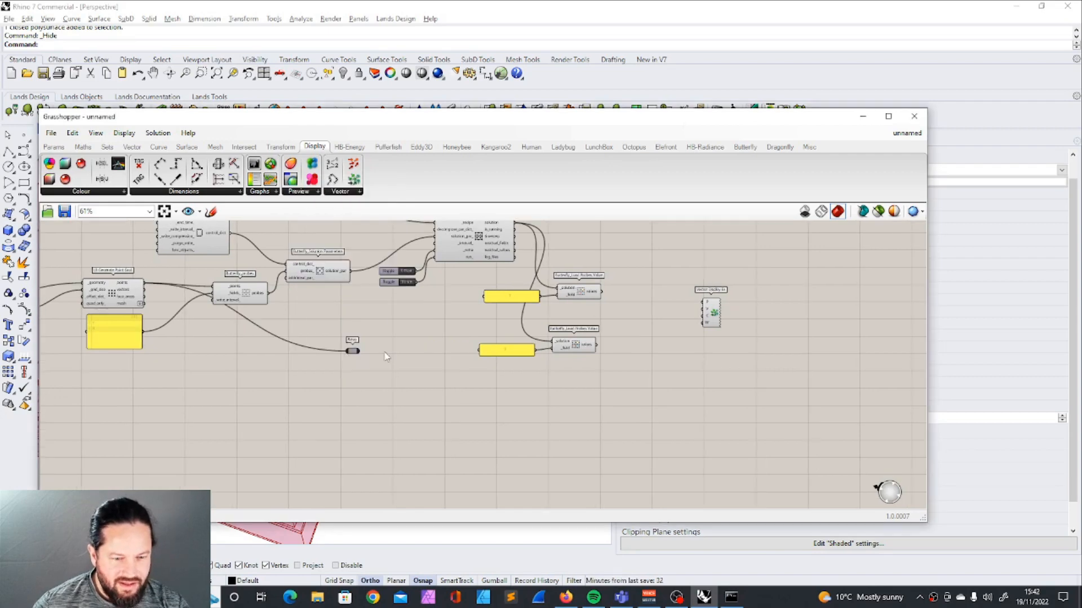
right_click_drag(481, 369, 445, 361)
left_click_drag(312, 354, 600, 316)
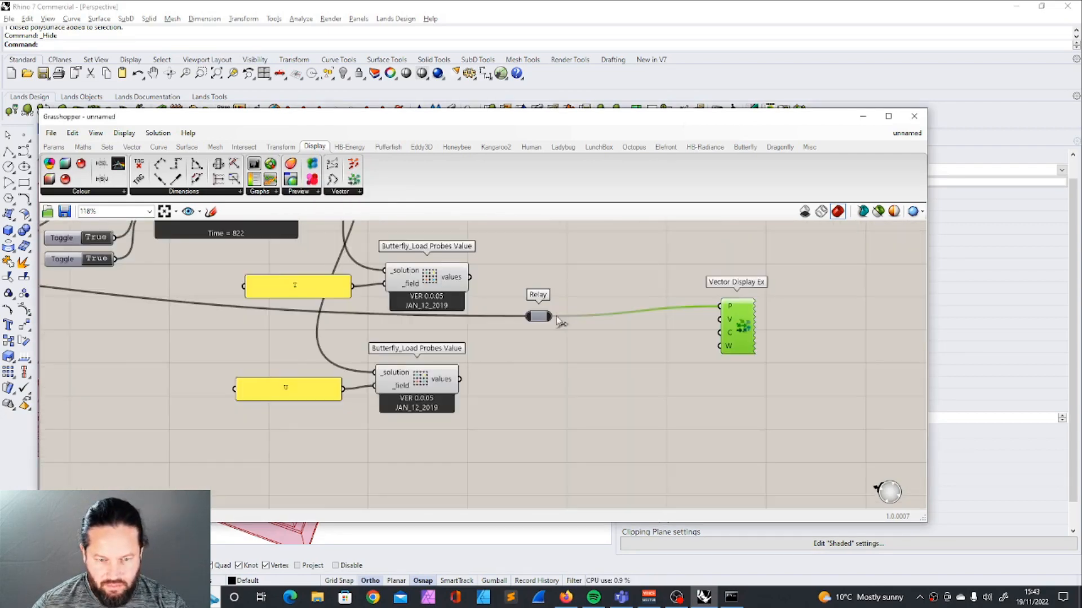
left_click_drag(545, 319, 508, 333)
Step: Move the T panel and its Load Probes Value component below the relay's wire
left_click_drag(507, 338, 338, 276)
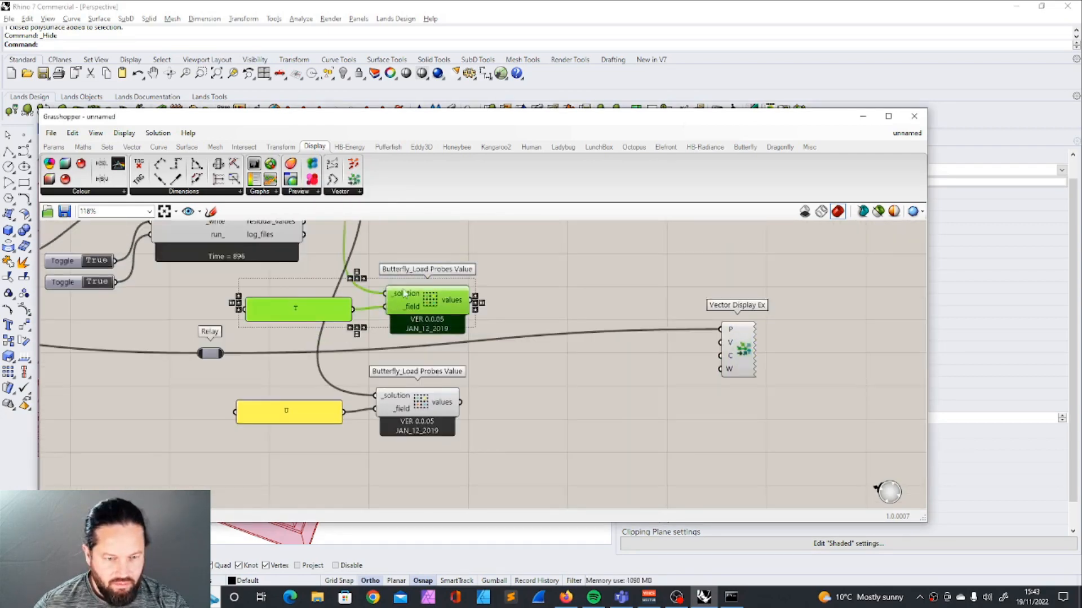
scroll(394, 275, "down", 3)
left_click_drag(412, 293, 398, 403)
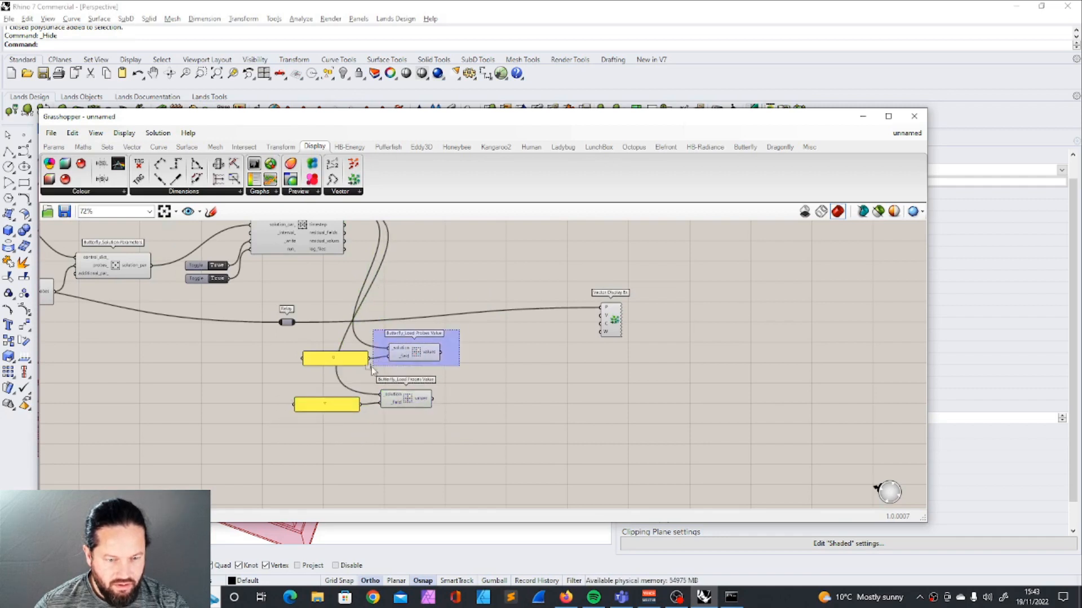
Step: Connect the U probe values to Vector Display Ex's V input and uncover the Rhino viewport to show the vectors
scroll(510, 300, "up", 5)
left_click(674, 324)
left_click_drag(442, 271, 653, 326)
left_click_drag(441, 120, 756, 117)
scroll(260, 371, "down", 3)
right_click_drag(254, 391, 189, 344)
scroll(428, 333, "down", 2)
scroll(896, 327, "up", 4)
Step: Add a Multiplication component, connecting the U probe values to input A and a 0.250 number slider to input B
left_click_drag(813, 334, 840, 333)
double_click(694, 417)
type("mu")
key("Return")
left_click_drag(696, 440, 664, 377)
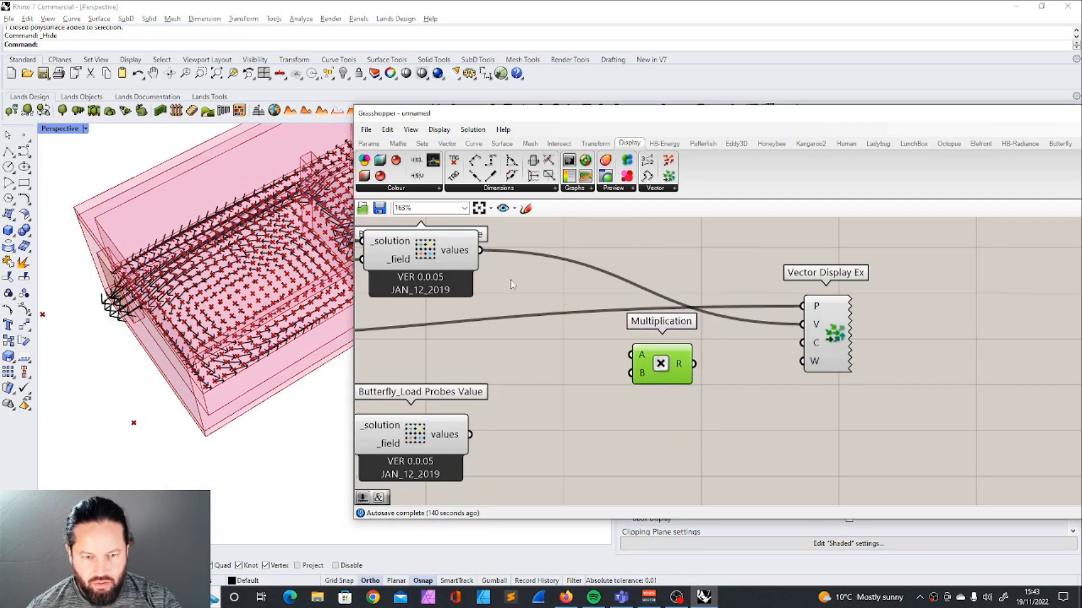
left_click_drag(480, 251, 648, 353)
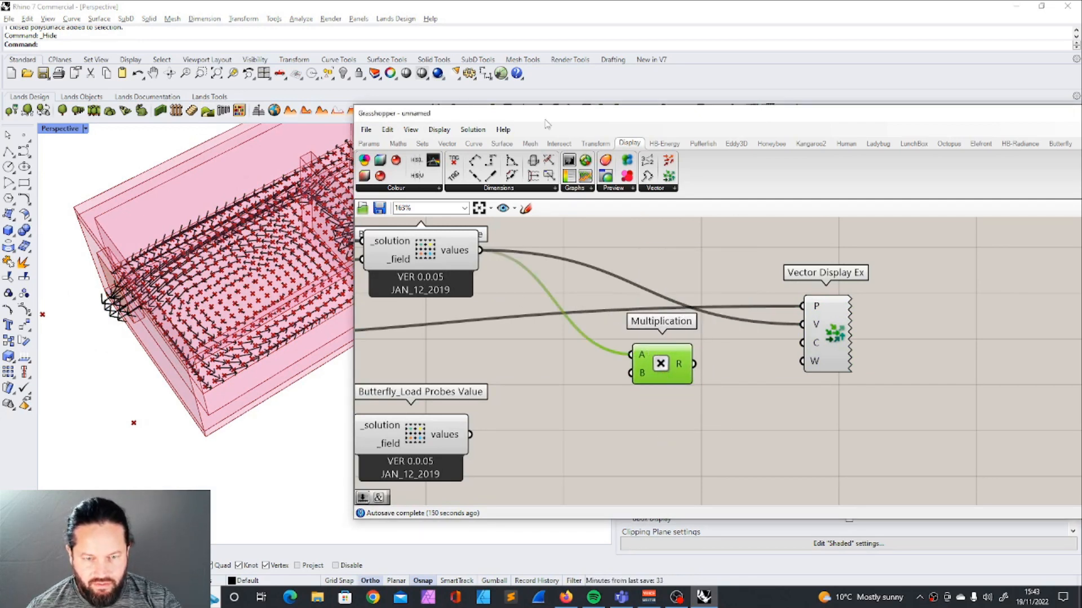
left_click(368, 143)
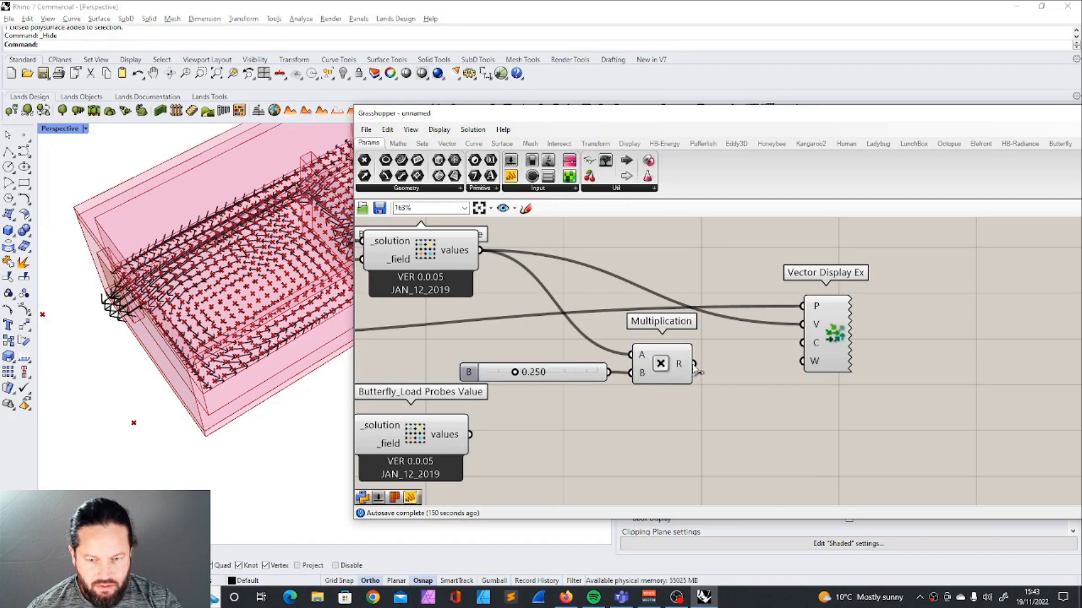
Step: Connect Multiplication's R output to Vector Display Ex's V input and check the rescaled airflow vectors in the Rhino viewport
left_click_drag(697, 370, 802, 324)
scroll(679, 318, "down", 3)
right_click_drag(441, 359, 552, 340)
scroll(552, 340, "down", 2)
scroll(507, 328, "up", 2)
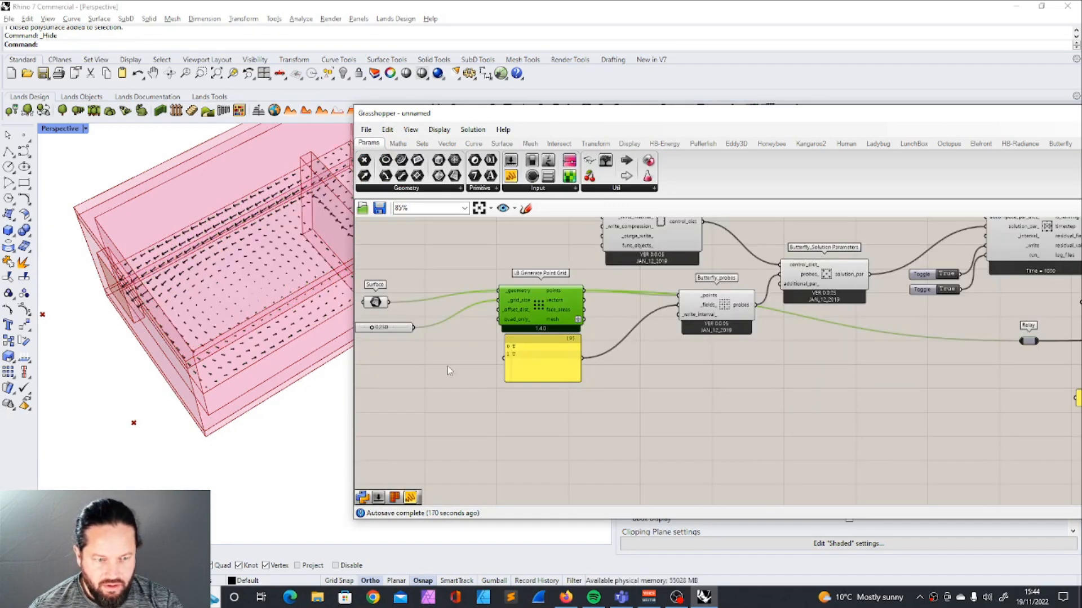
right_click_drag(279, 332, 203, 317)
scroll(236, 319, "down", 3)
scroll(231, 320, "up", 3)
scroll(264, 339, "down", 3)
scroll(263, 338, "up", 3)
right_click_drag(203, 317, 213, 338)
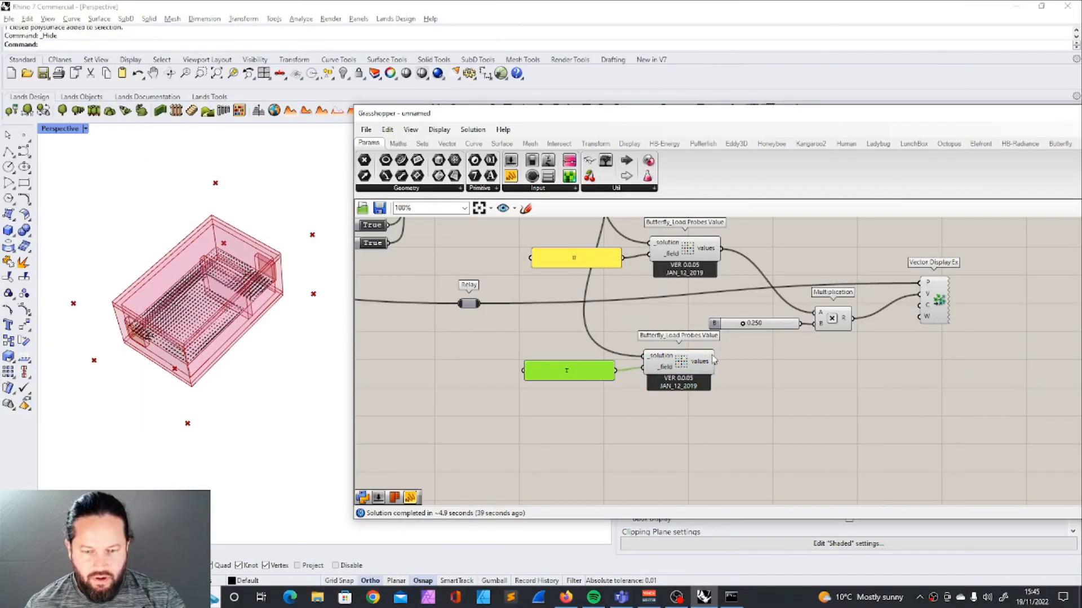
Step: Add an LB Spatial Heatmap component, connecting the T probe values to _values and LB Generate Point Grid's mesh output to _mesh
left_click(683, 381)
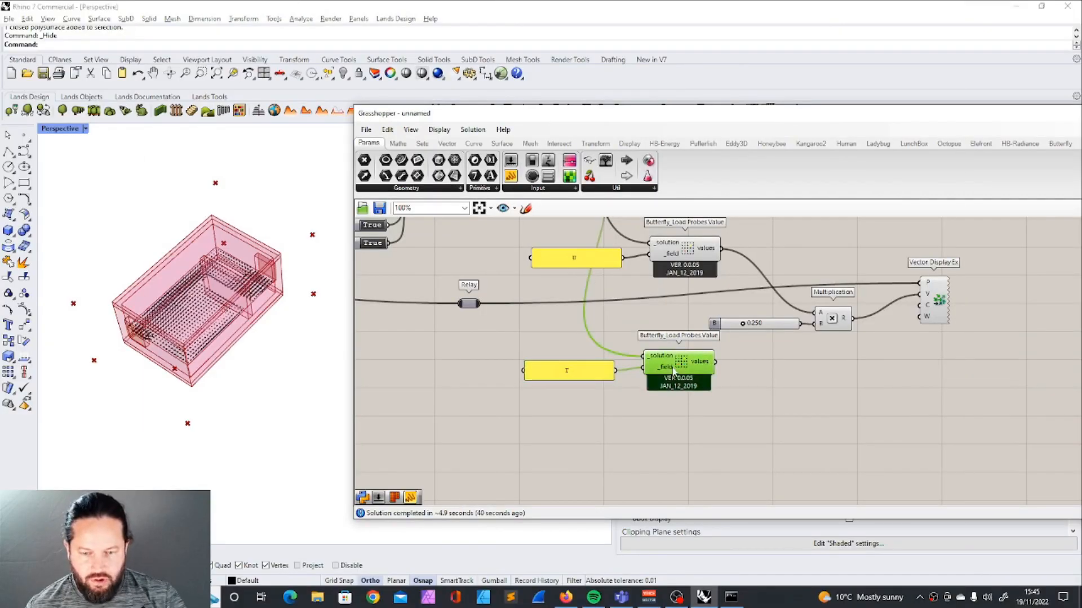
double_click(805, 464)
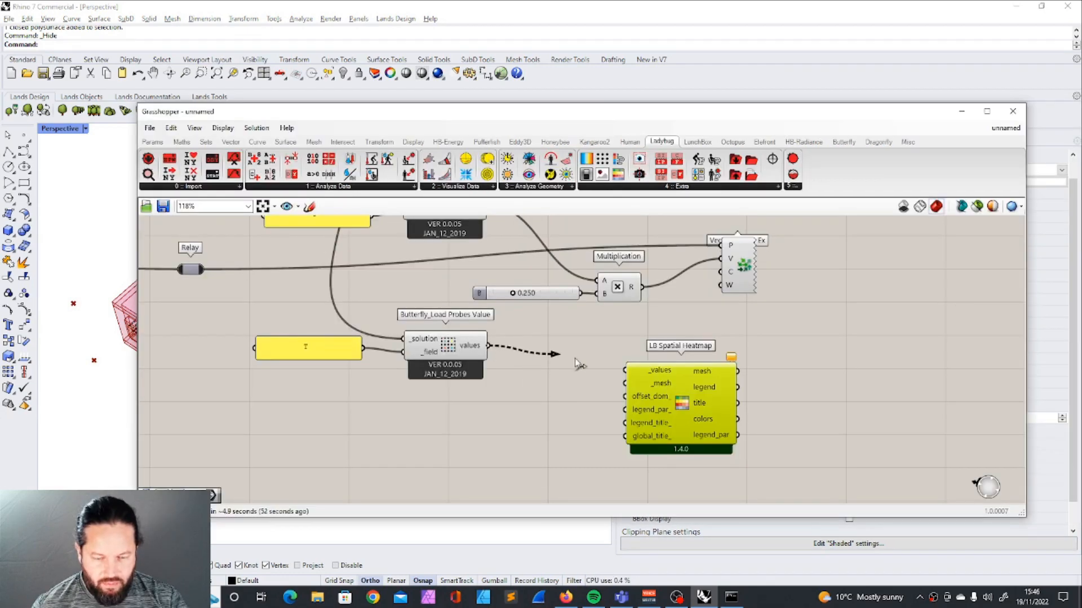
left_click_drag(578, 364, 625, 371)
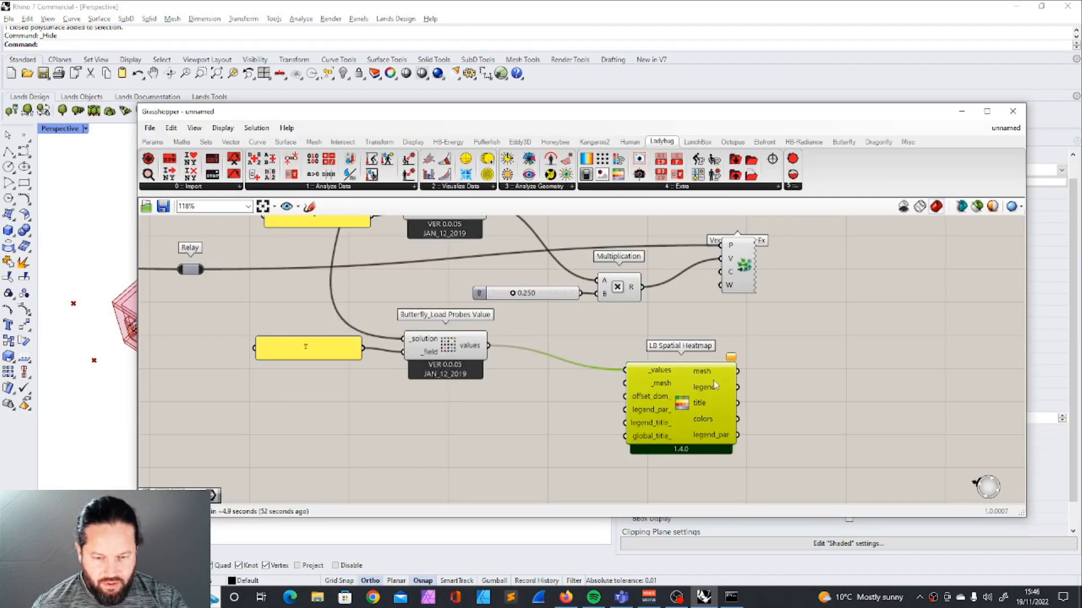
scroll(625, 371, "down", 5)
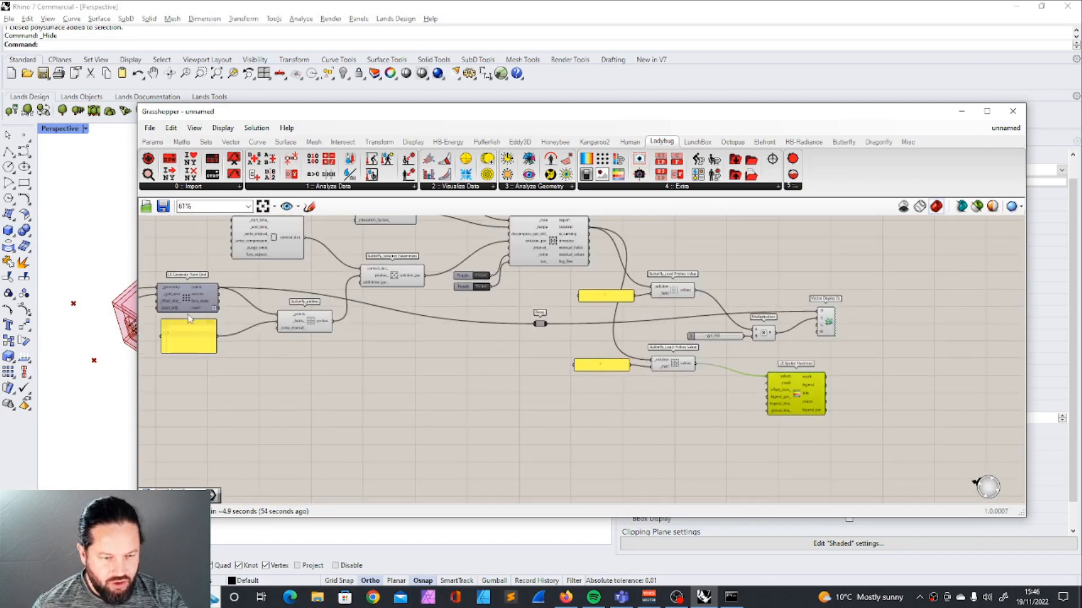
left_click_drag(220, 309, 769, 388)
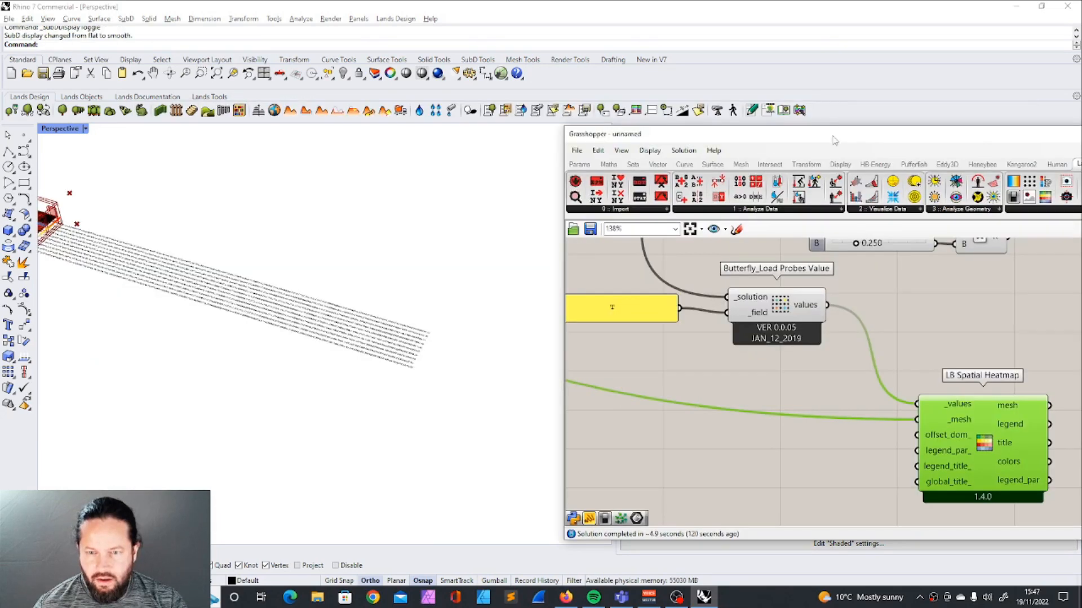
Step: Add an LB Legend Parameters component below the T probe loader and connect its leg_par output to LB Spatial Heatmap's legend_par_ input
left_click_drag(825, 134, 459, 136)
left_click(450, 447)
scroll(572, 338, "down", 3)
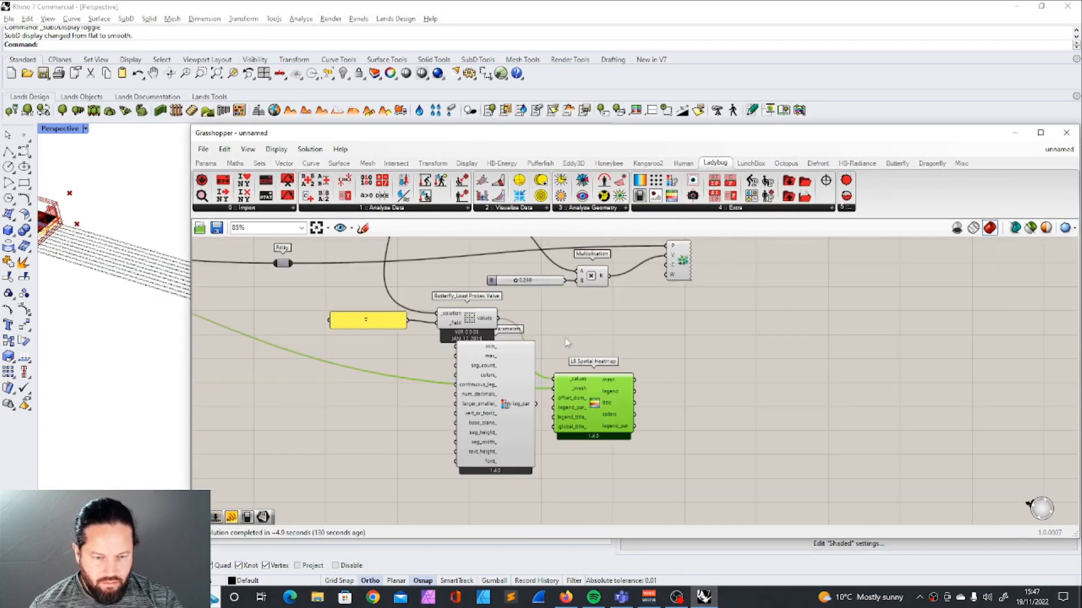
scroll(482, 403, "up", 1)
left_click_drag(530, 365, 503, 430)
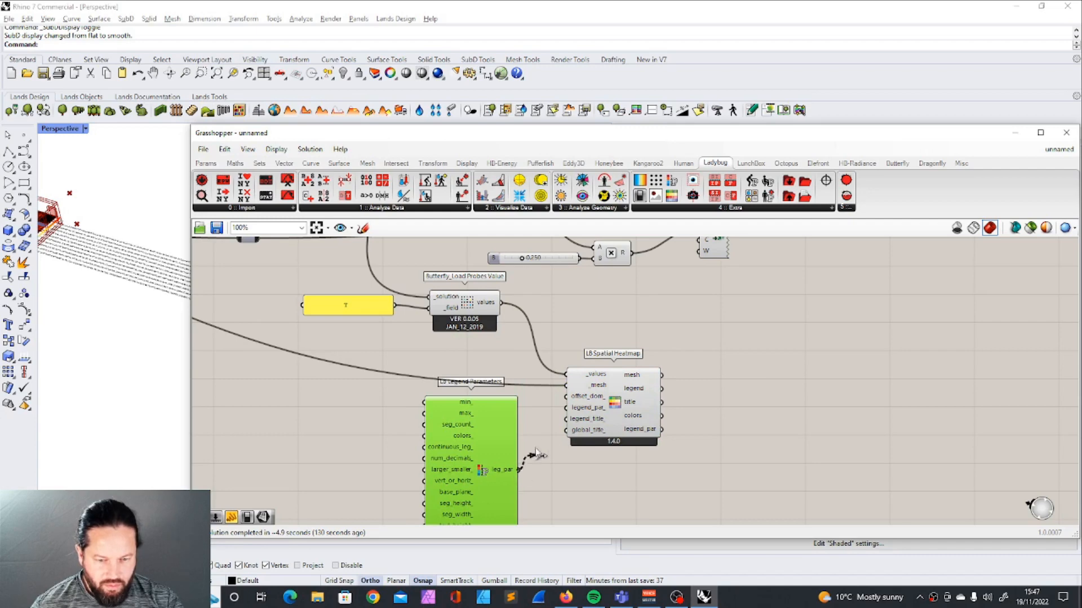
left_click_drag(575, 402, 575, 414)
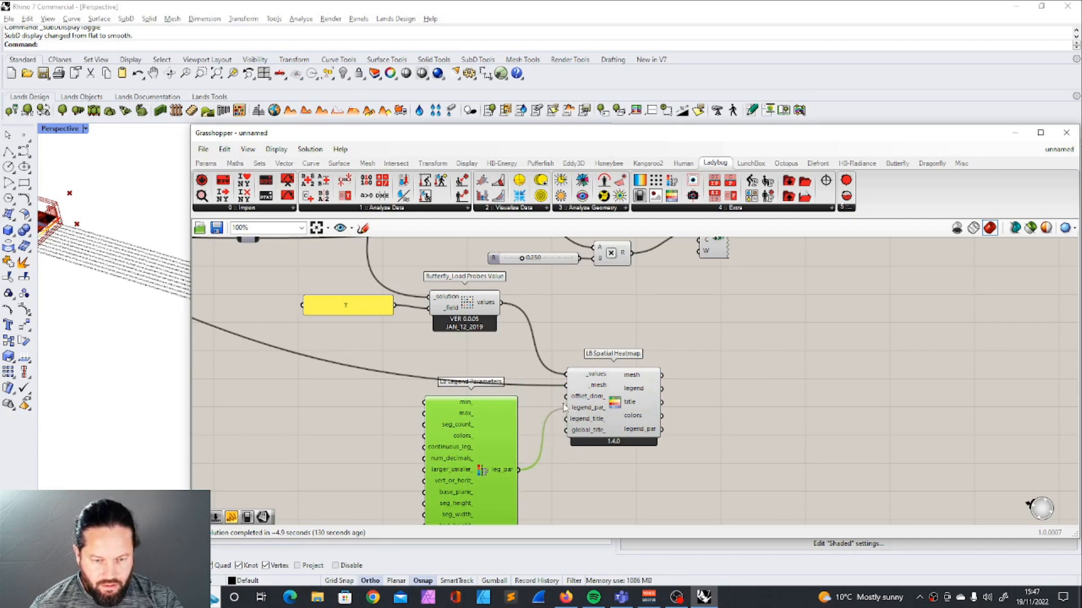
scroll(604, 368, "down", 3)
scroll(484, 416, "up", 3)
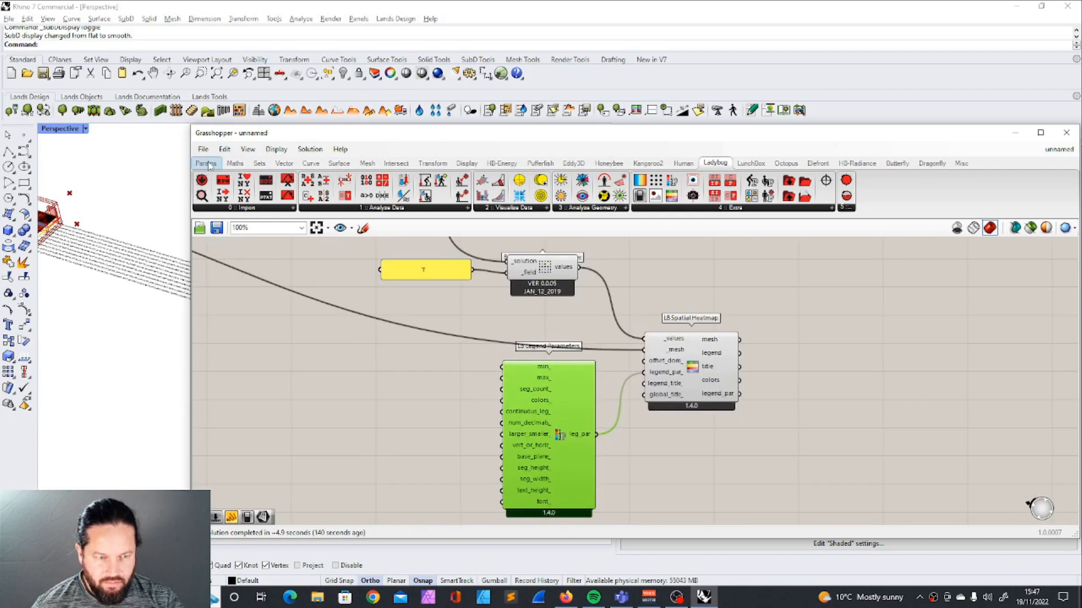
Step: Add two number sliders for LB Legend Parameters, feeding 0.000 into min_ and 22 into max_
left_click(206, 164)
left_click_drag(349, 188, 357, 382)
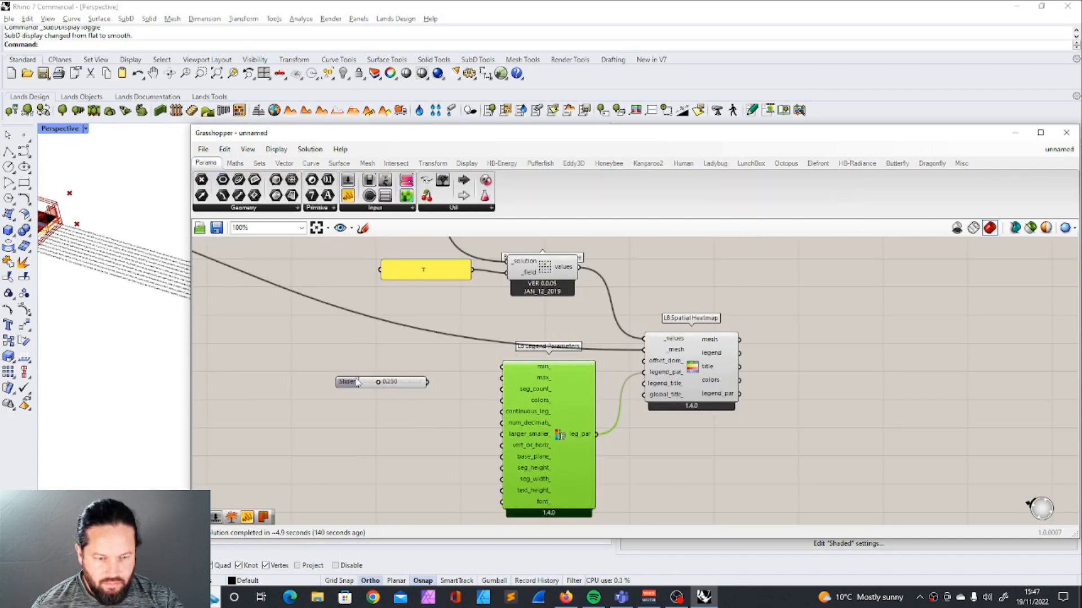
left_click(360, 424)
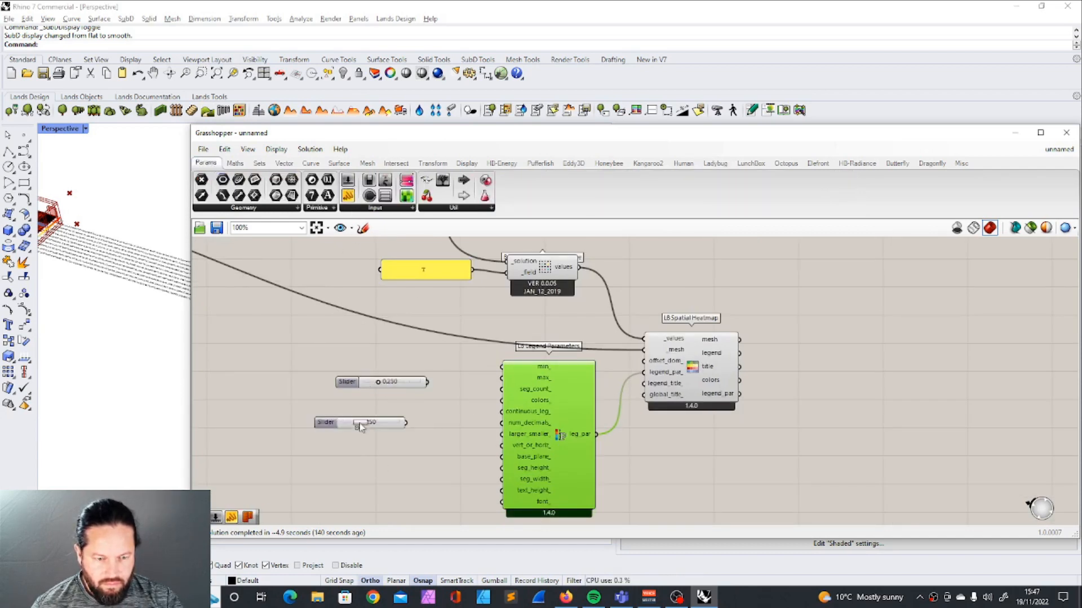
left_click(348, 428)
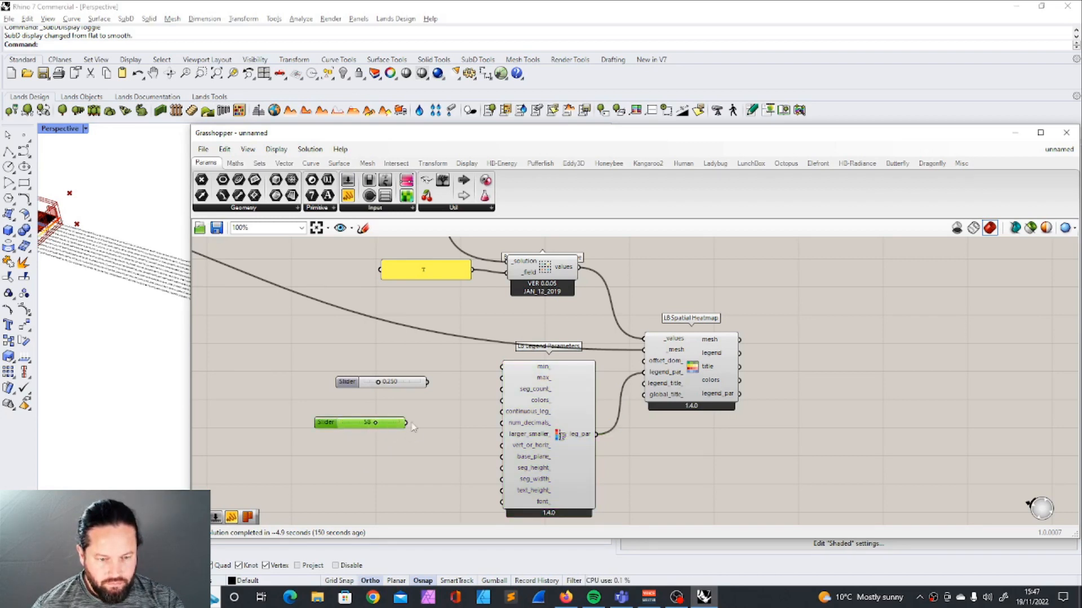
left_click_drag(480, 391, 501, 389)
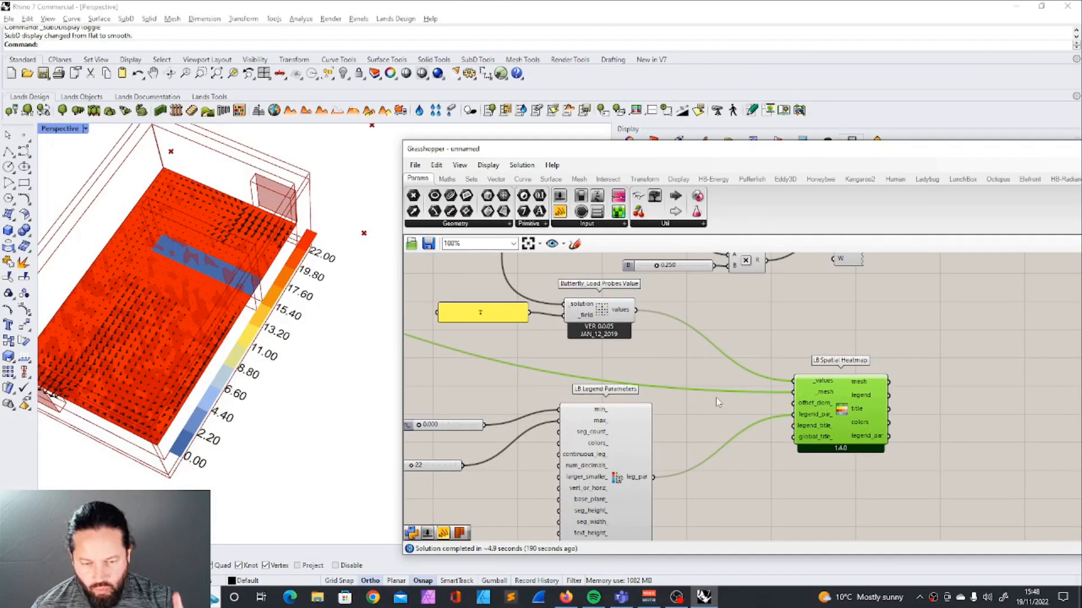
Step: Check the T probe values and add a Subtraction component that subtracts 273.15 from them before LB Spatial Heatmap's _values input
scroll(696, 373, "down", 2)
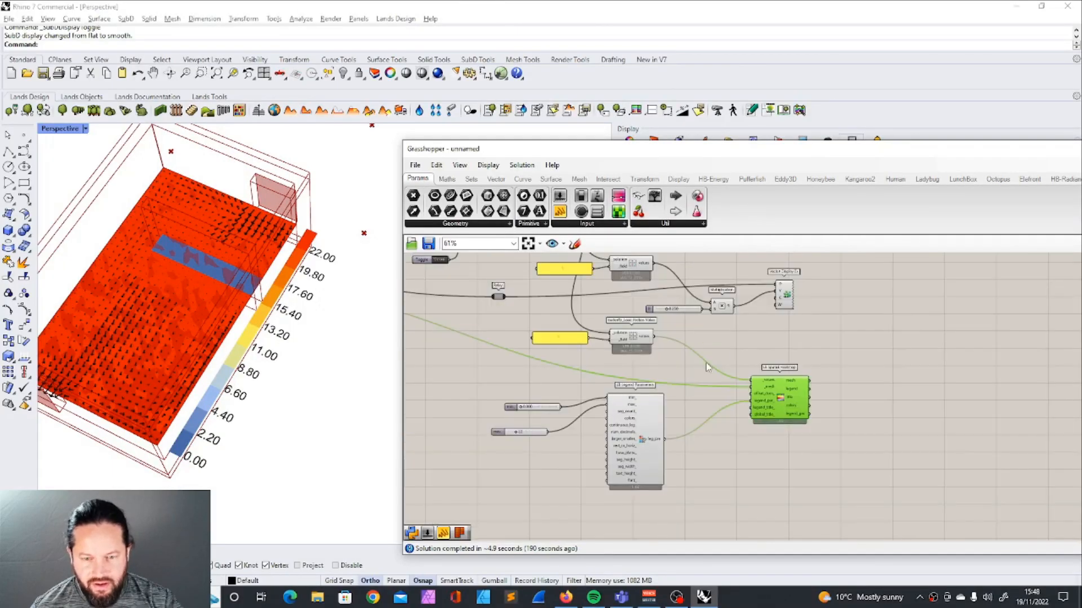
scroll(699, 357, "up", 4)
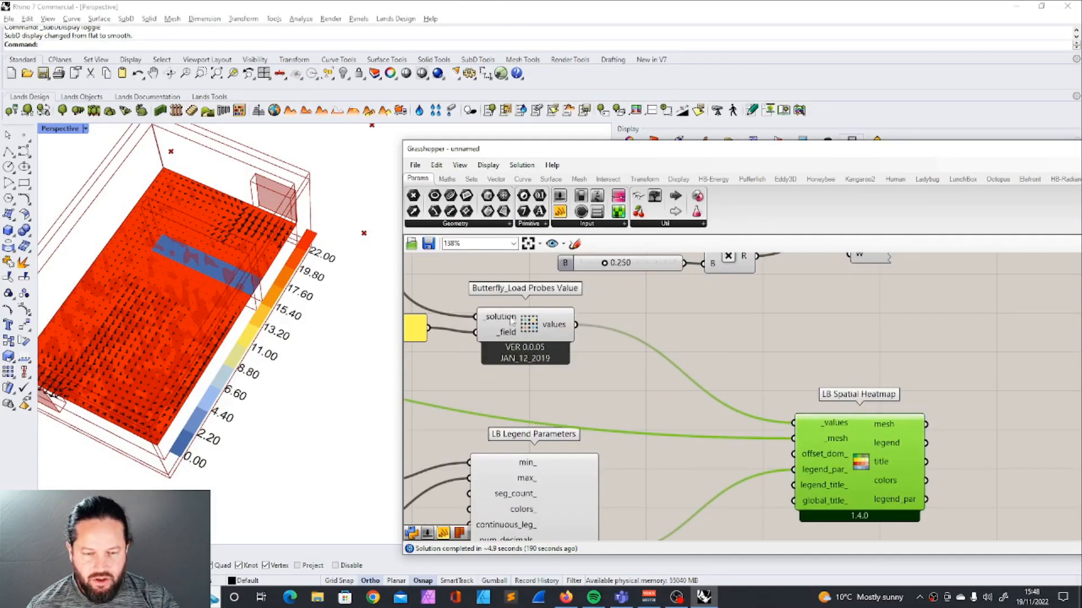
mouse_move(551, 337)
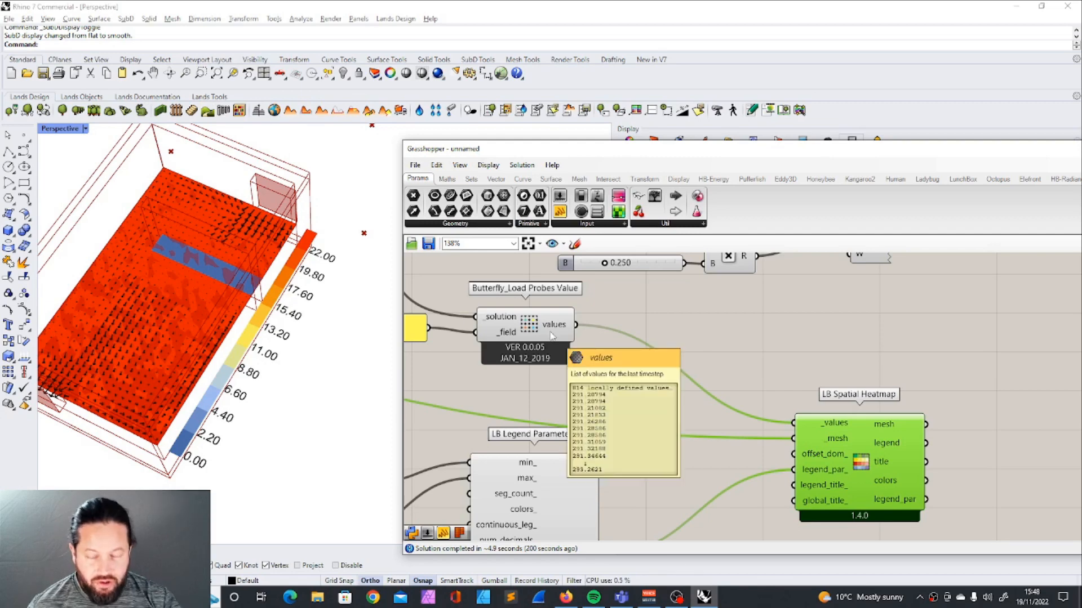
scroll(550, 332, "down", 4)
scroll(725, 386, "up", 3)
left_click_drag(713, 384, 793, 380)
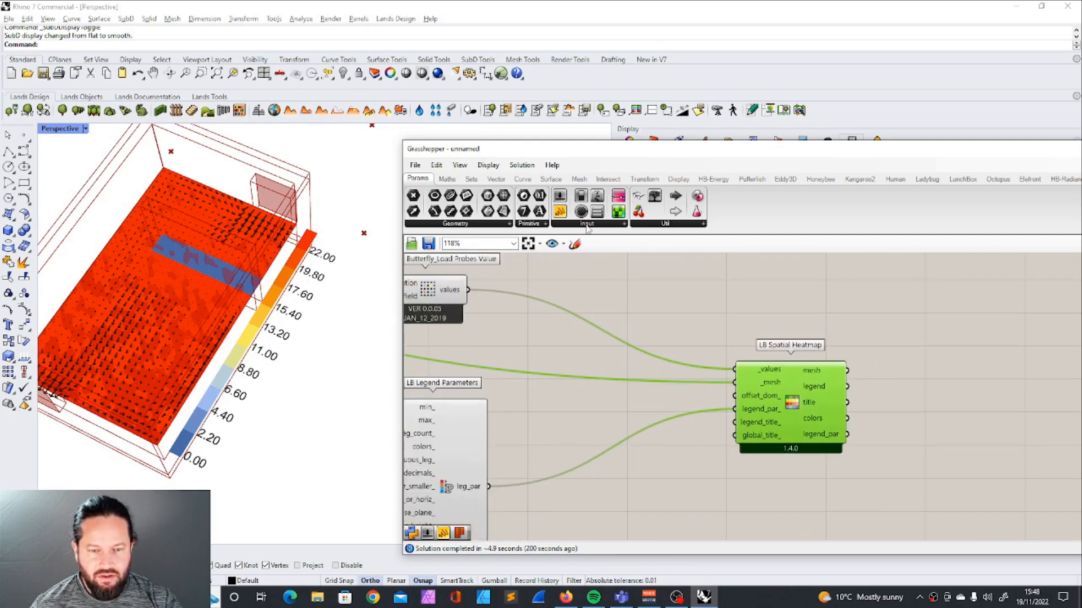
double_click(626, 292)
type("-")
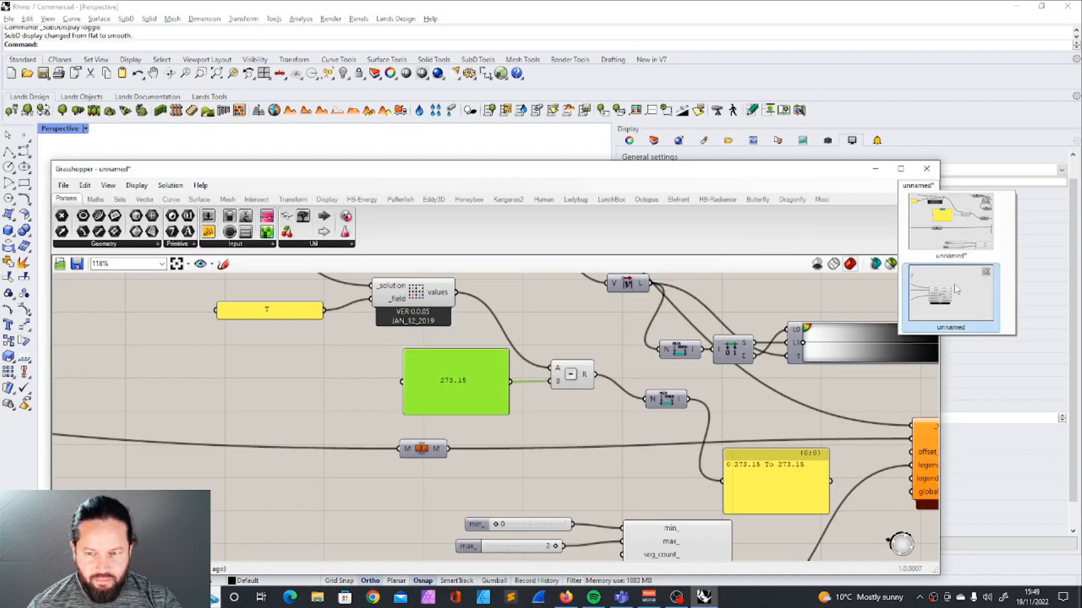
left_click(954, 285)
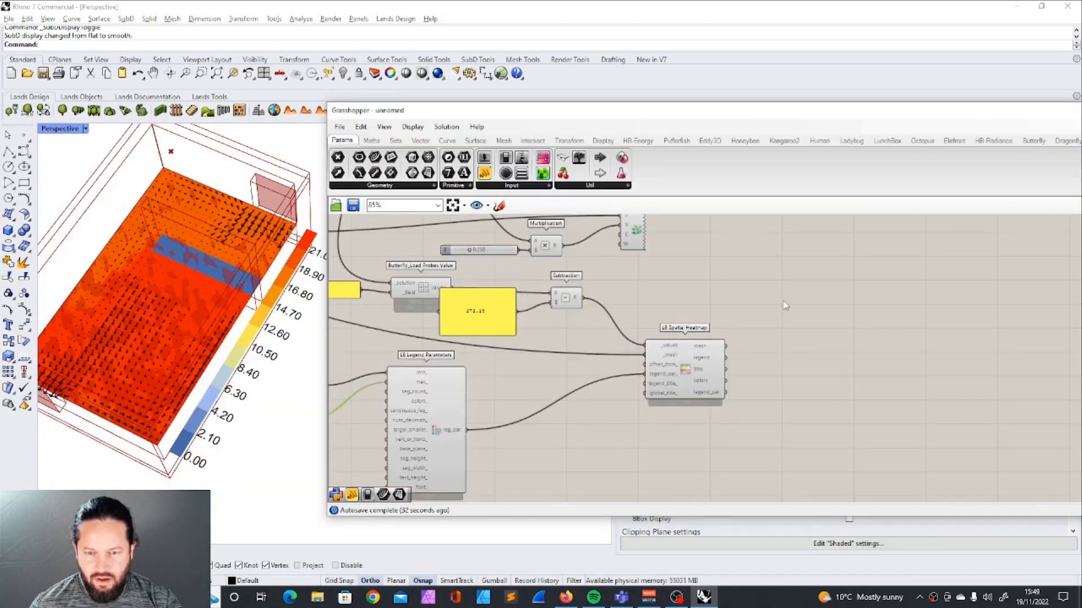
Step: Add a Bounds component beside Subtraction and connect Subtraction's R output to its N input
double_click(612, 286)
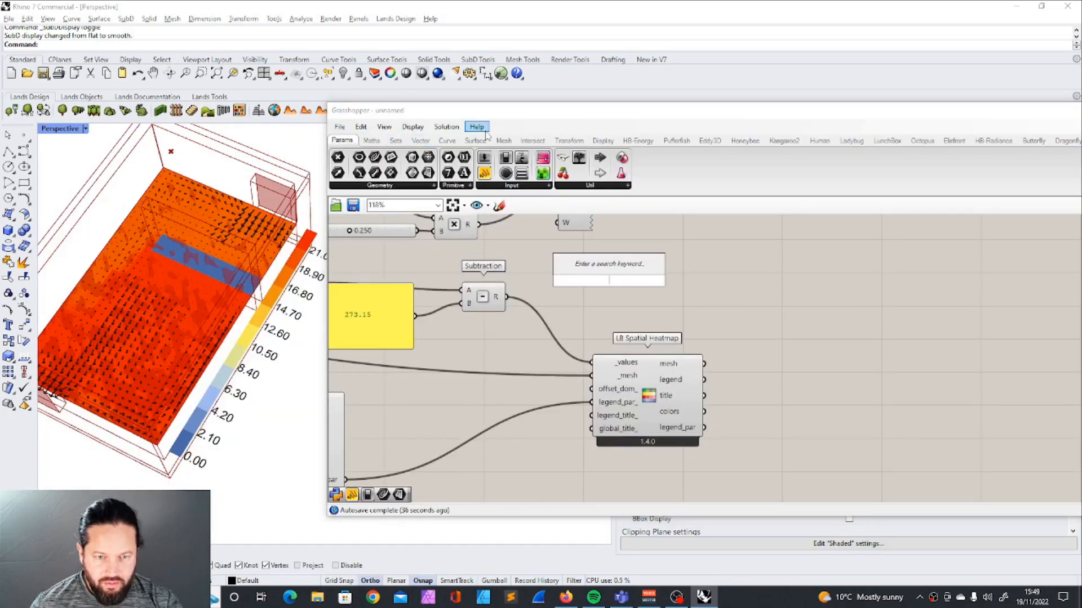
left_click(421, 141)
left_click(421, 140)
left_click(371, 140)
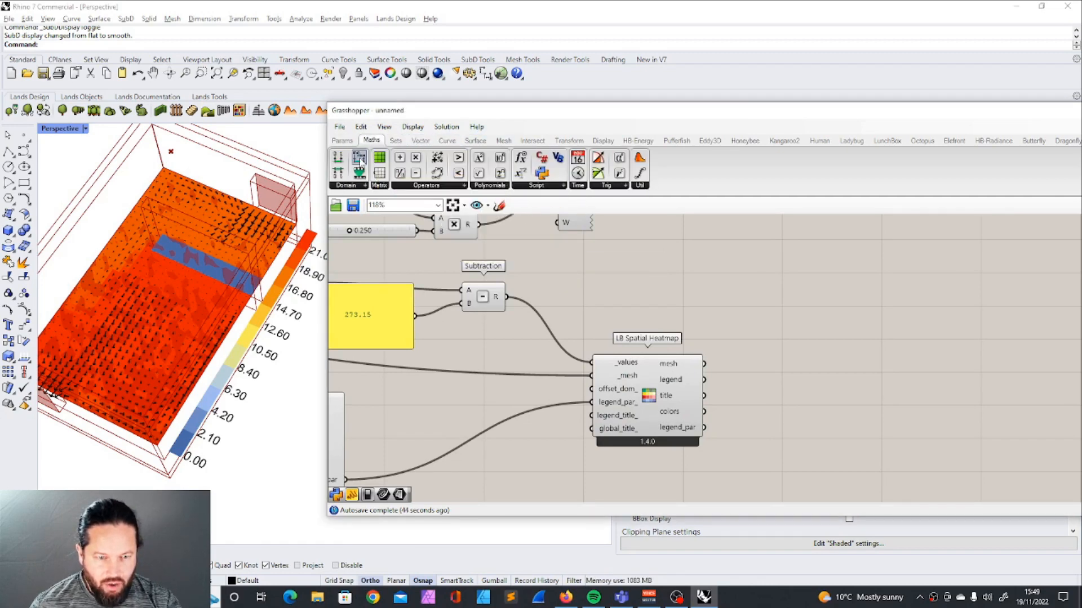
left_click_drag(359, 158, 557, 279)
scroll(529, 302, "up", 3)
left_click_drag(442, 292, 502, 271)
scroll(614, 278, "down", 3)
Step: Duplicate the 273.15 panel to the far side of Bounds and connect the Bounds I output to the copy
left_click(452, 304)
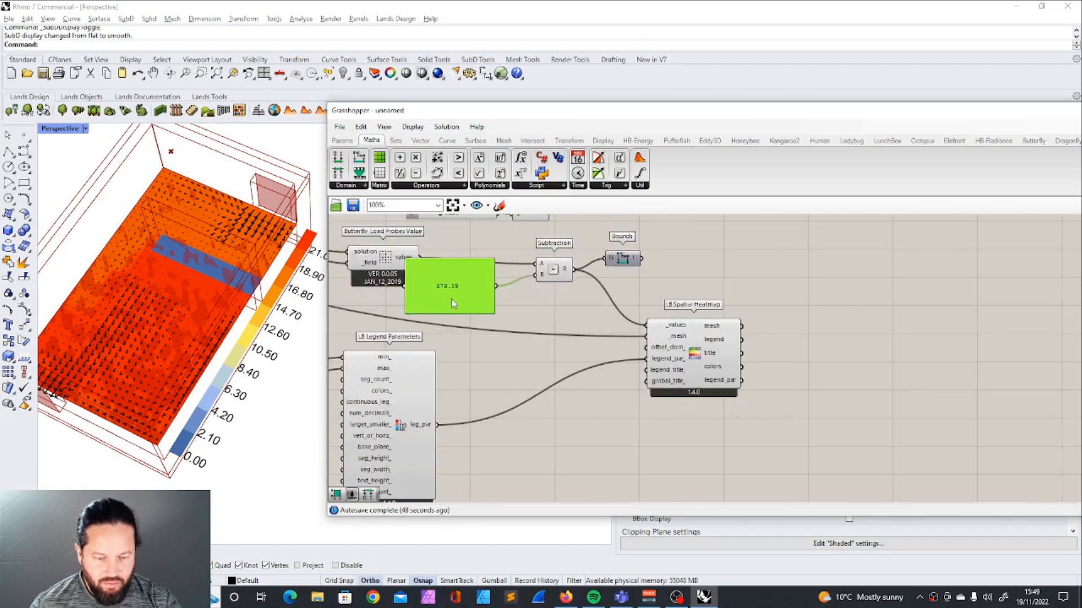
left_click_drag(452, 300, 763, 279, "alt")
scroll(732, 237, "up", 3)
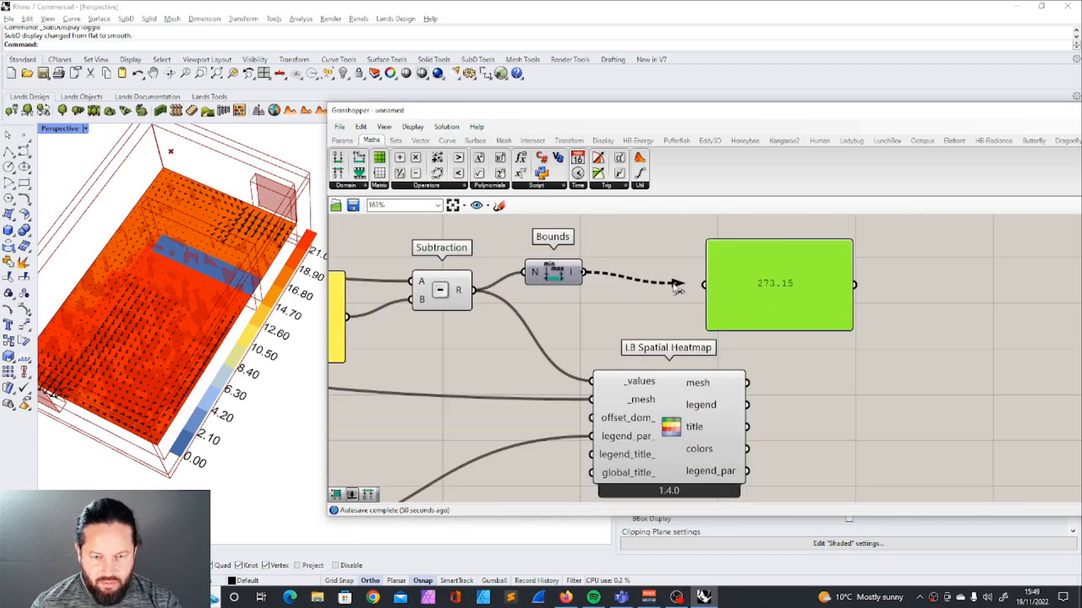
left_click_drag(675, 286, 714, 297)
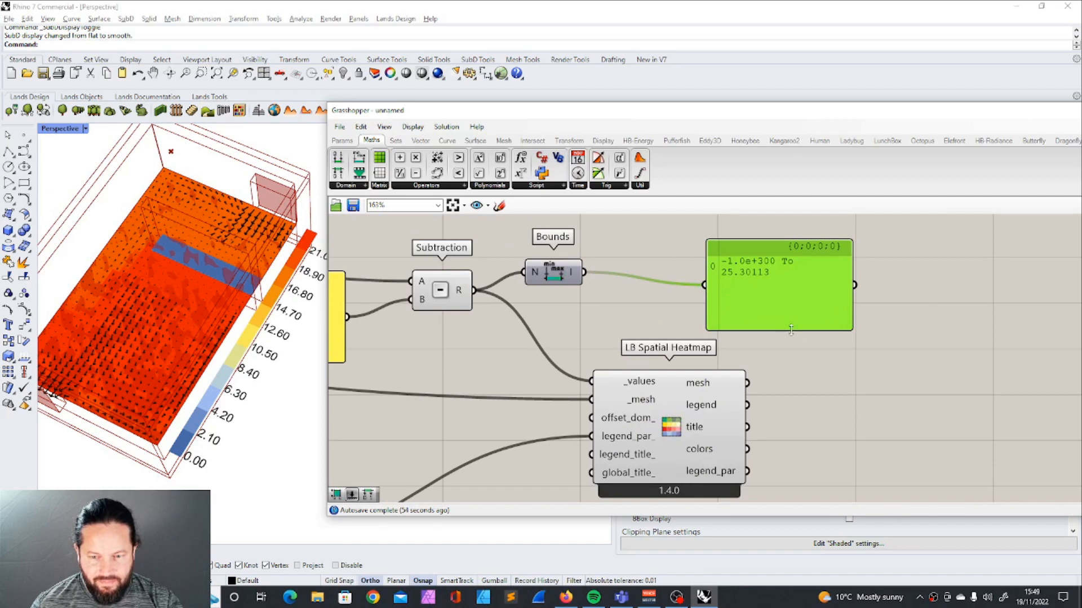
Step: Examine the temperature range in the Bounds panel and the heatmap with its legend in the Rhino viewport
scroll(738, 273, "up", 3)
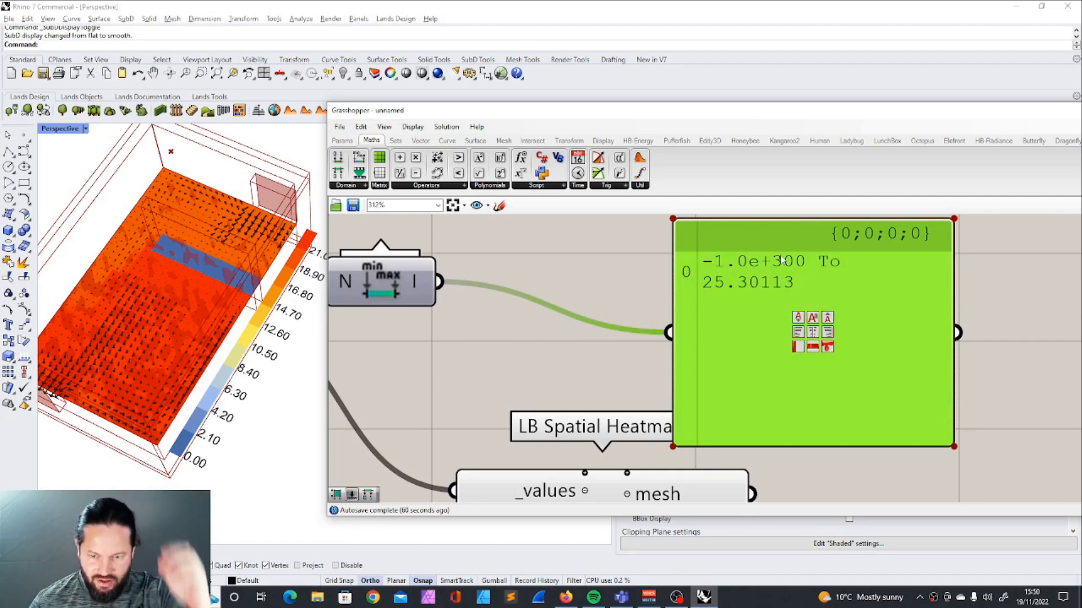
left_click(992, 269)
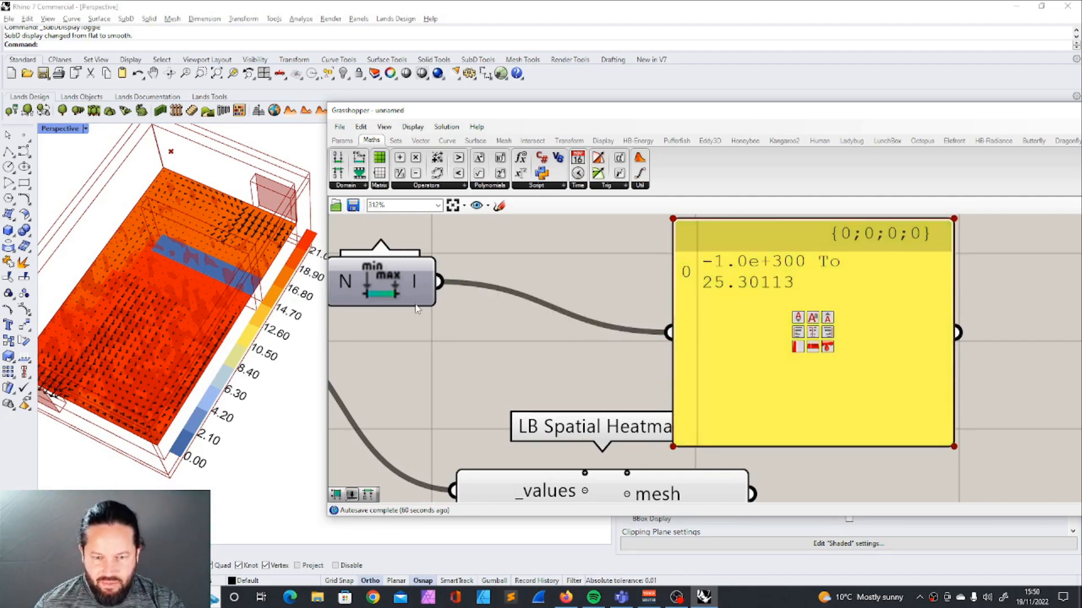
right_click_drag(192, 286, 229, 305)
scroll(198, 273, "up", 5)
scroll(214, 295, "down", 5)
scroll(214, 296, "down", 2)
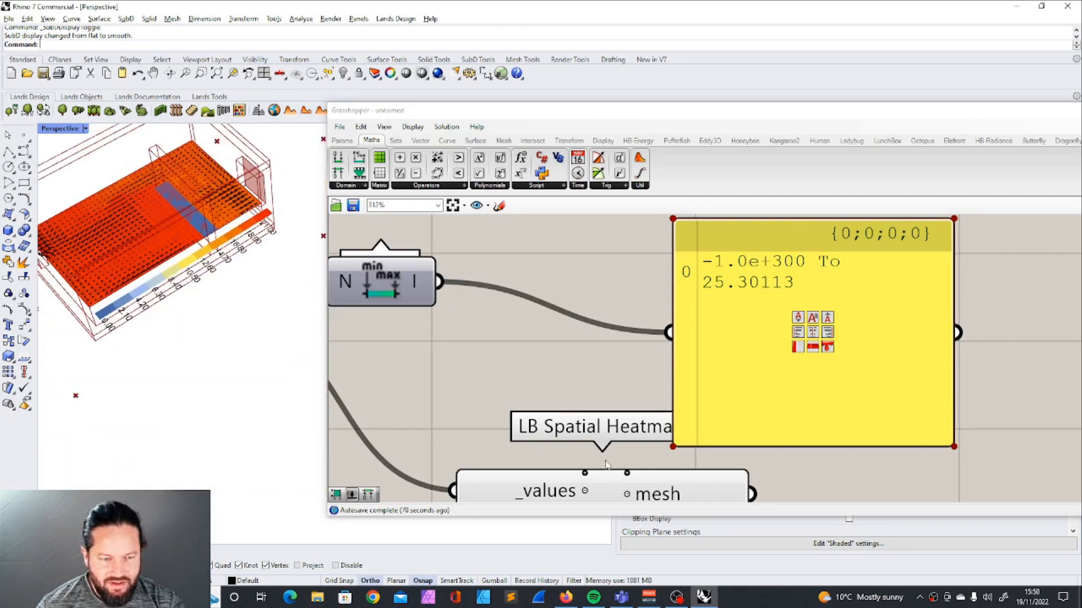
Step: Set the max slider feeding the LB Legend Parameters component to 25
scroll(812, 308, "down", 8)
left_click_drag(530, 416, 650, 422)
left_click_drag(401, 417, 517, 391)
left_click(416, 386, "shift")
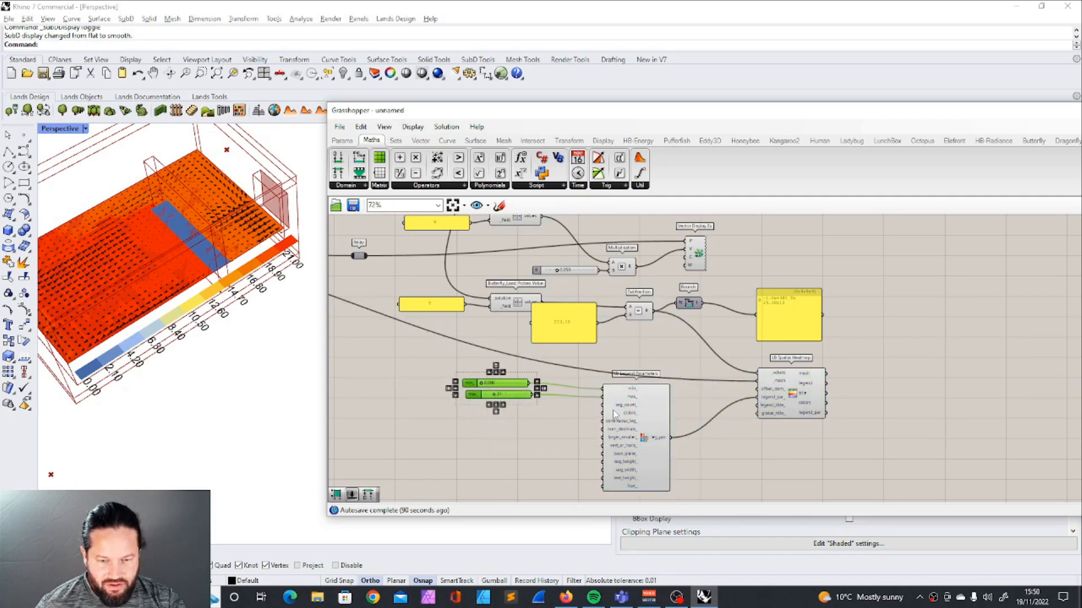
scroll(877, 341, "up", 3)
scroll(709, 289, "down", 5)
scroll(544, 339, "up", 7)
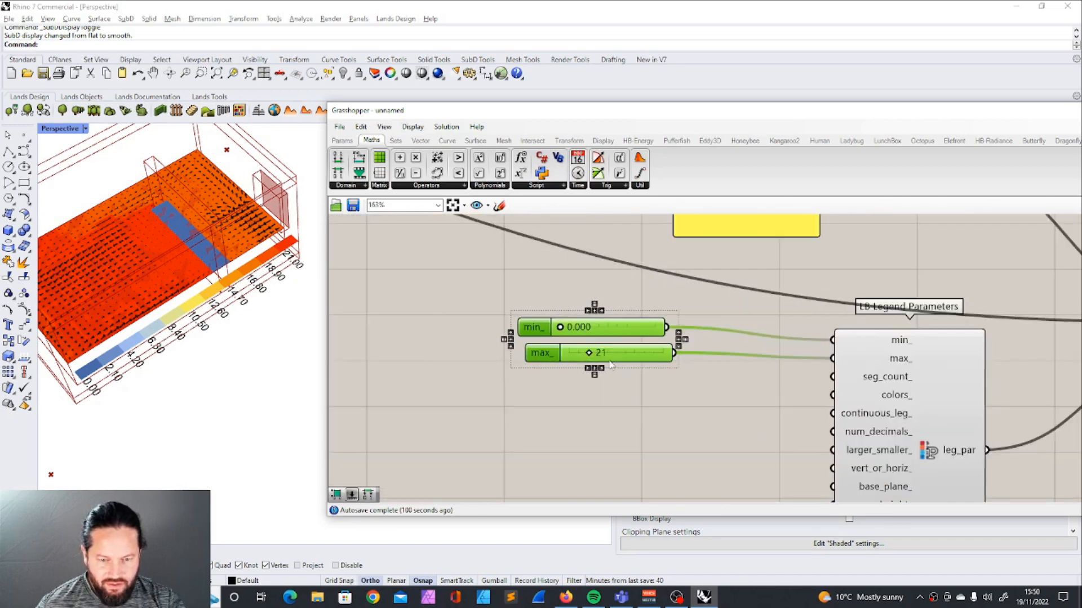
double_click(604, 355)
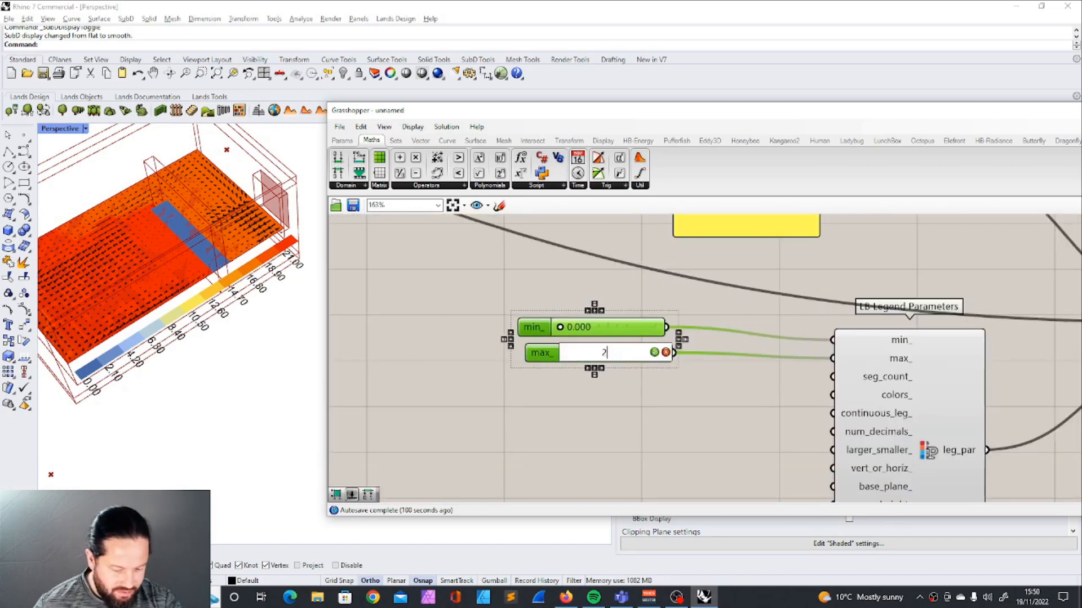
key("Return")
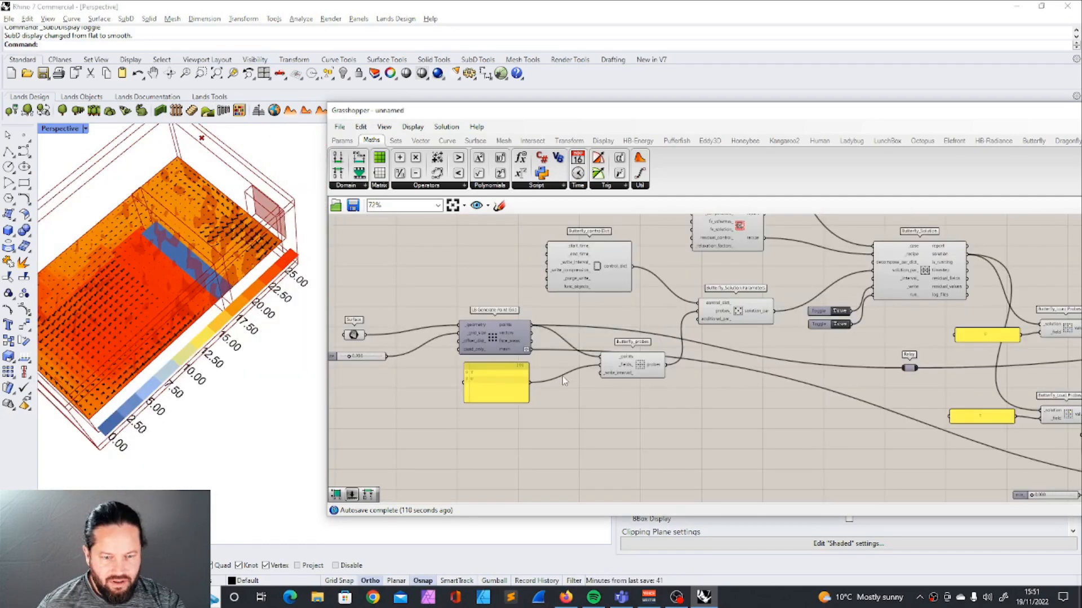
Step: Inspect the recoloured temperature heatmap and velocity vectors in the room model from another angle
scroll(563, 376, "down", 5)
right_click_drag(599, 356, 620, 368)
right_click_drag(173, 313, 167, 258)
scroll(232, 348, "down", 6)
scroll(236, 352, "up", 8)
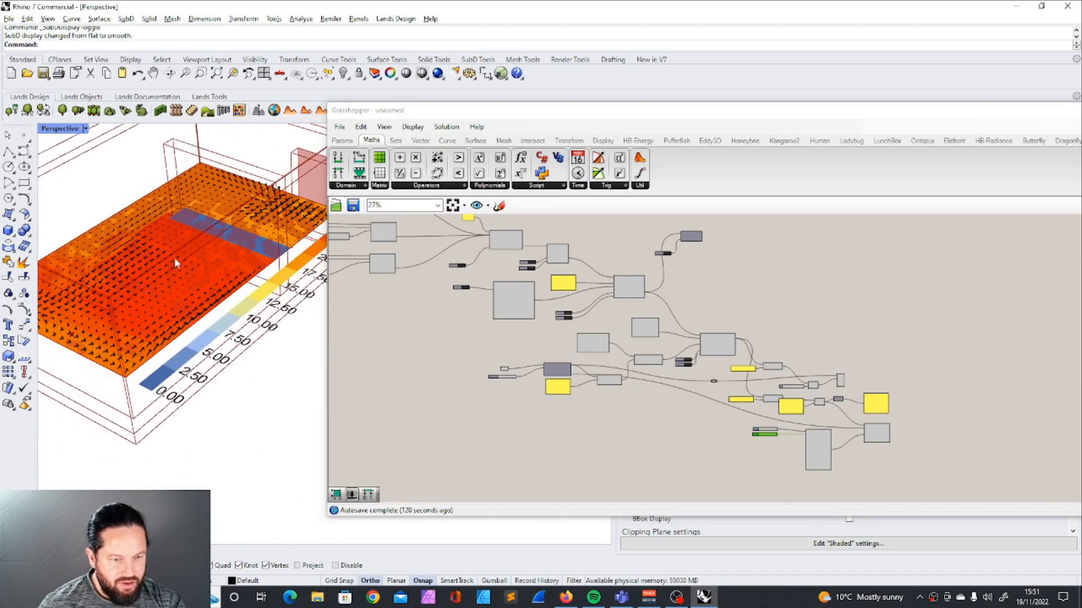
scroll(776, 456, "up", 5)
scroll(774, 423, "down", 2)
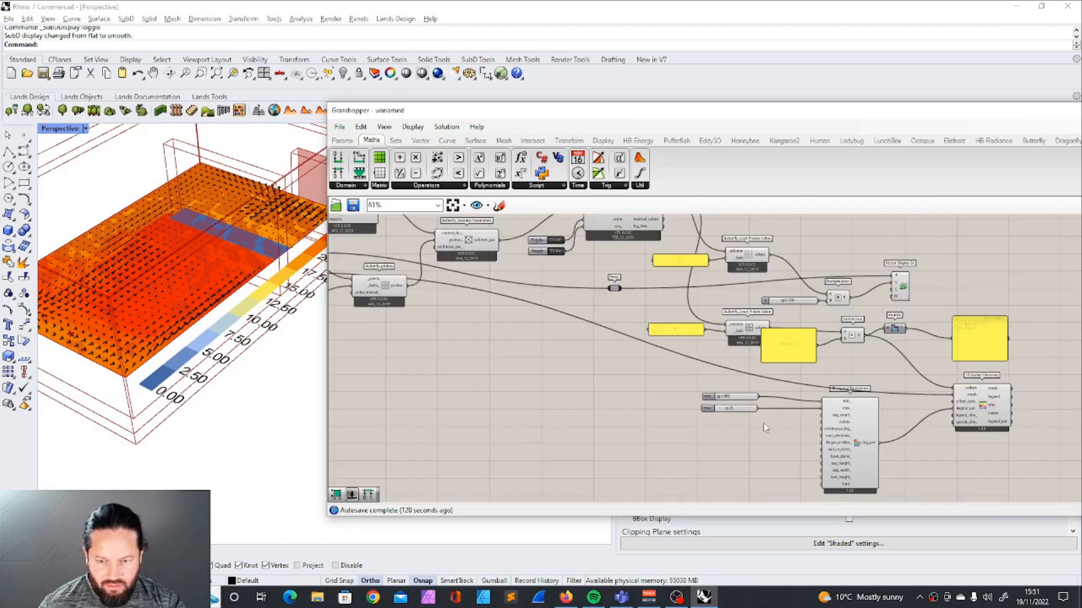
Step: Add a Move component and feed the grid mesh output into its geometry input
scroll(386, 296, "up", 4)
left_click_drag(513, 307, 523, 331)
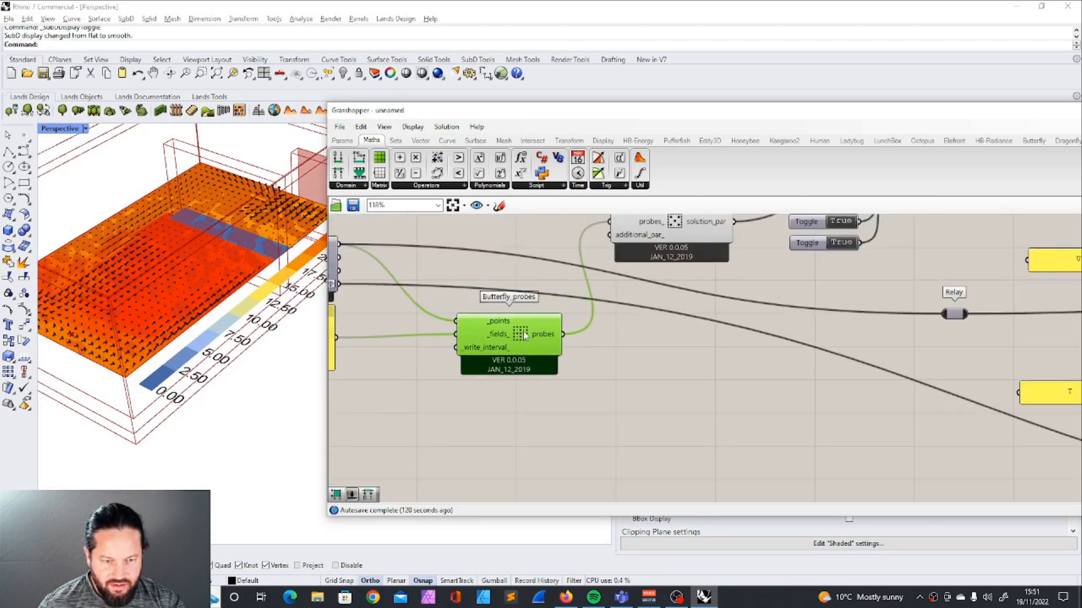
scroll(523, 332, "down", 6)
scroll(832, 405, "up", 2)
scroll(832, 405, "up", 3)
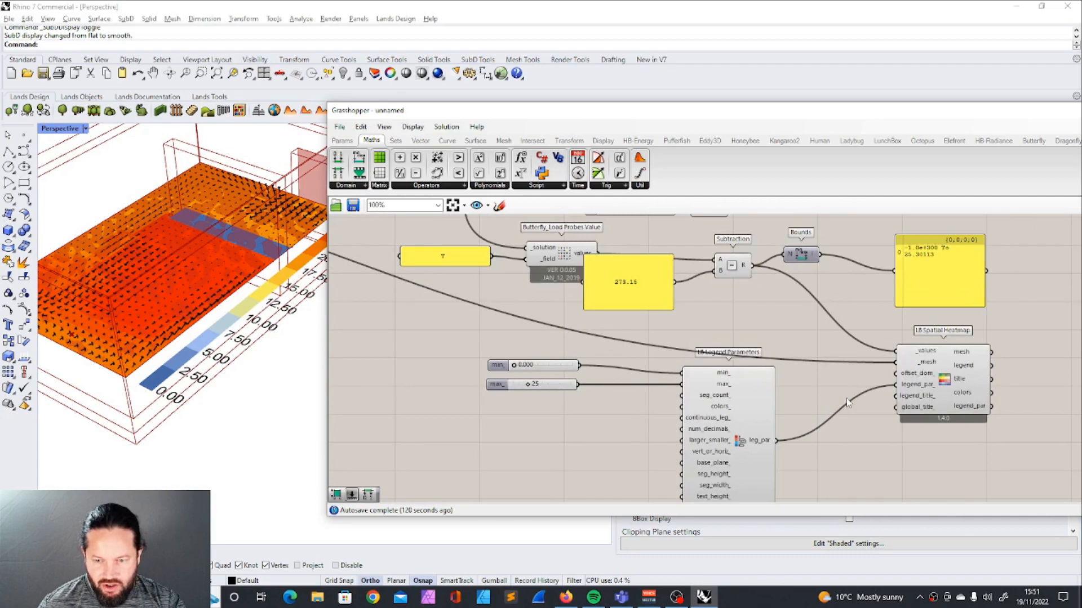
double_click(417, 357)
type("mov")
key("Return")
scroll(524, 338, "down", 7)
scroll(497, 341, "up", 10)
left_click_drag(333, 290, 492, 328)
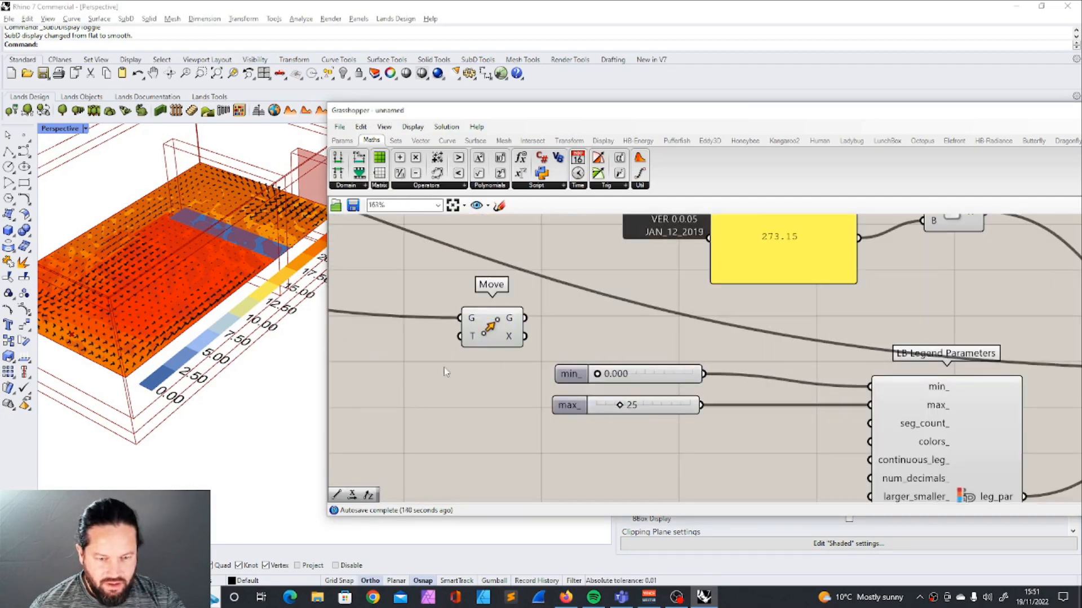
Step: Add a Unit Z vector with a factor of -1 and connect it to the Move component's T input
double_click(444, 367)
type("z")
key("Return")
left_click_drag(444, 369, 375, 350)
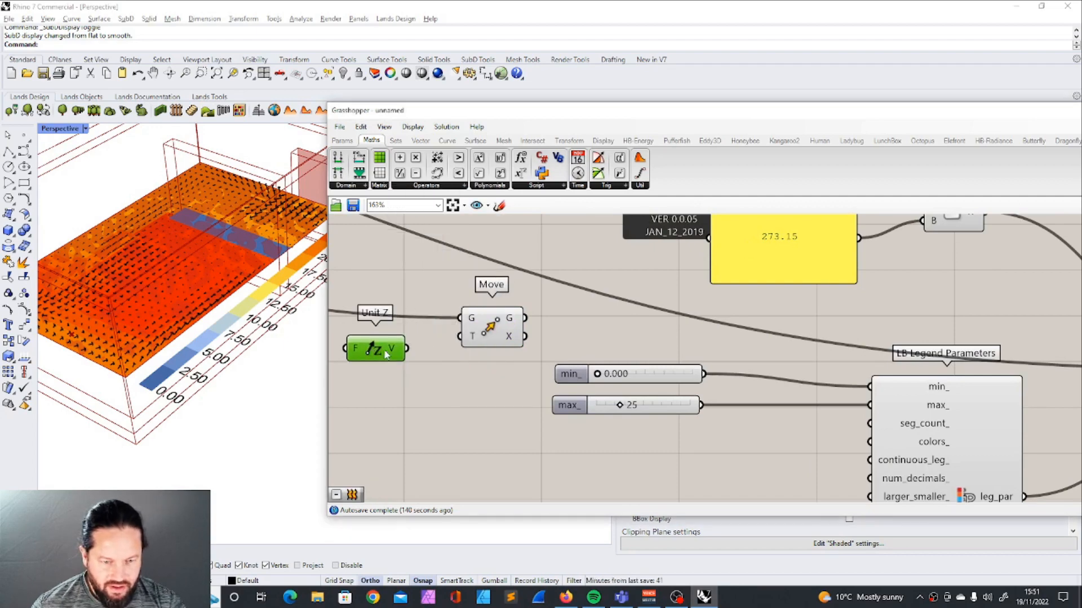
type("-1")
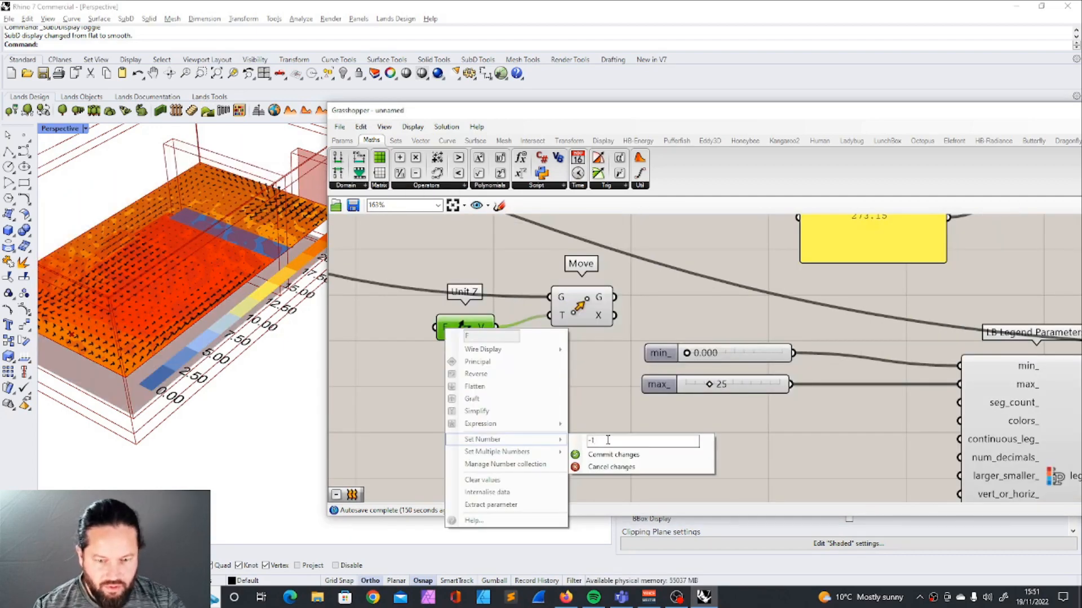
key("Return")
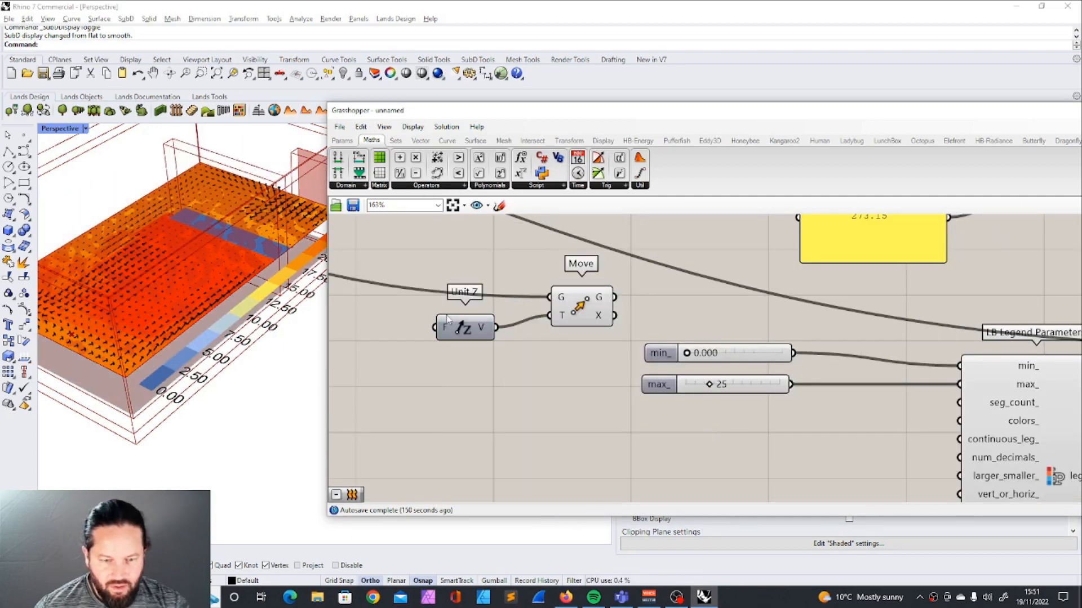
Step: Set the Unit Z factor to -0.1 and connect the moved geometry to the LB Spatial Heatmap's _mesh input
right_click(451, 323)
mouse_move(510, 435)
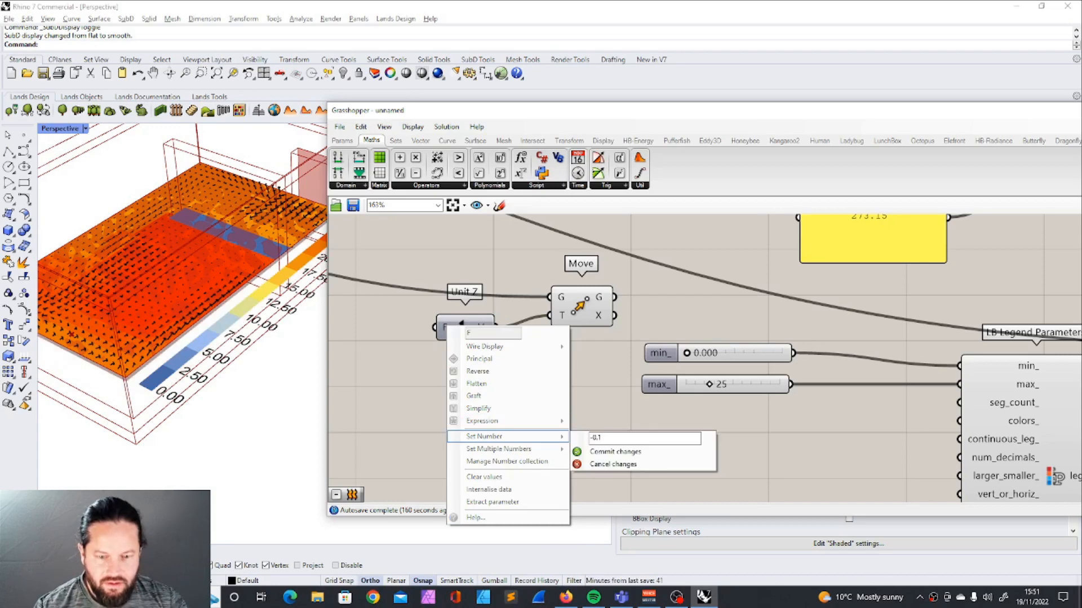
key("Return")
scroll(428, 325, "down", 3)
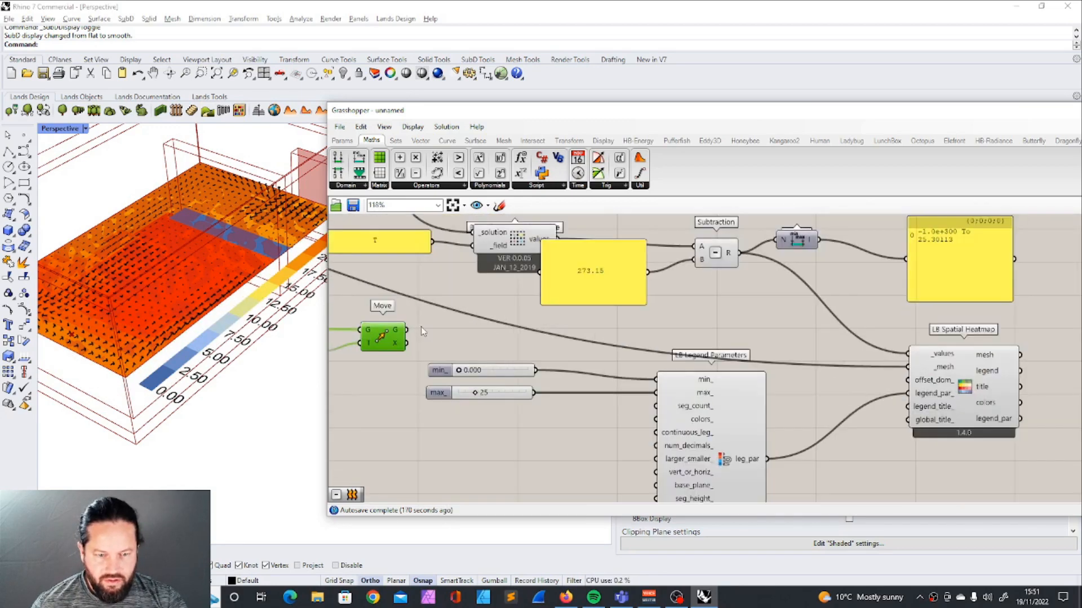
left_click_drag(407, 331, 909, 367)
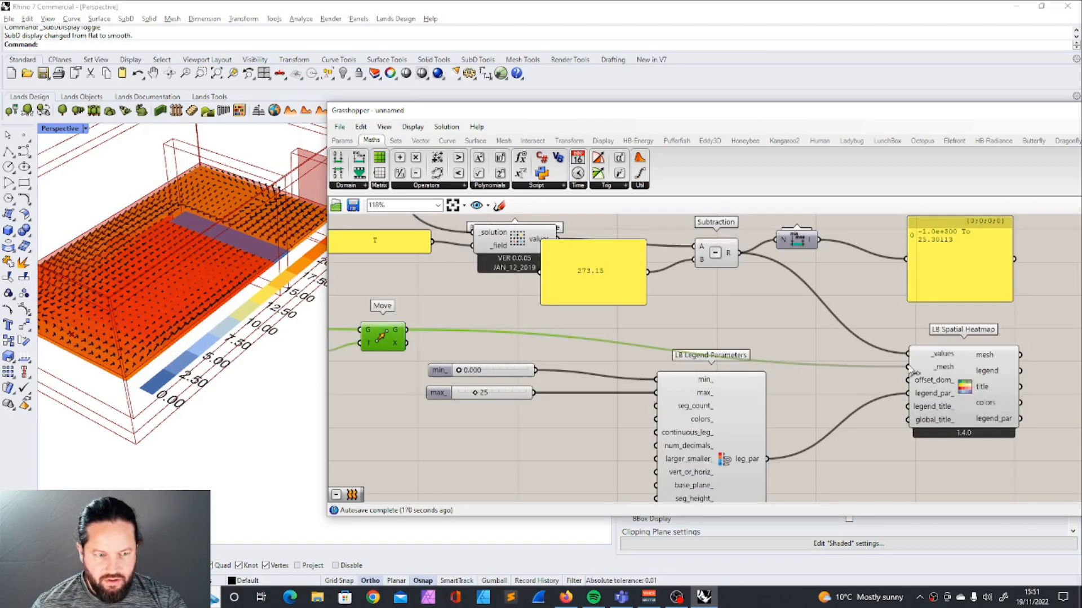
Step: Examine the airflow vectors and temperature heatmap around the partition wall, from above and at an angle
right_click_drag(182, 246, 160, 222)
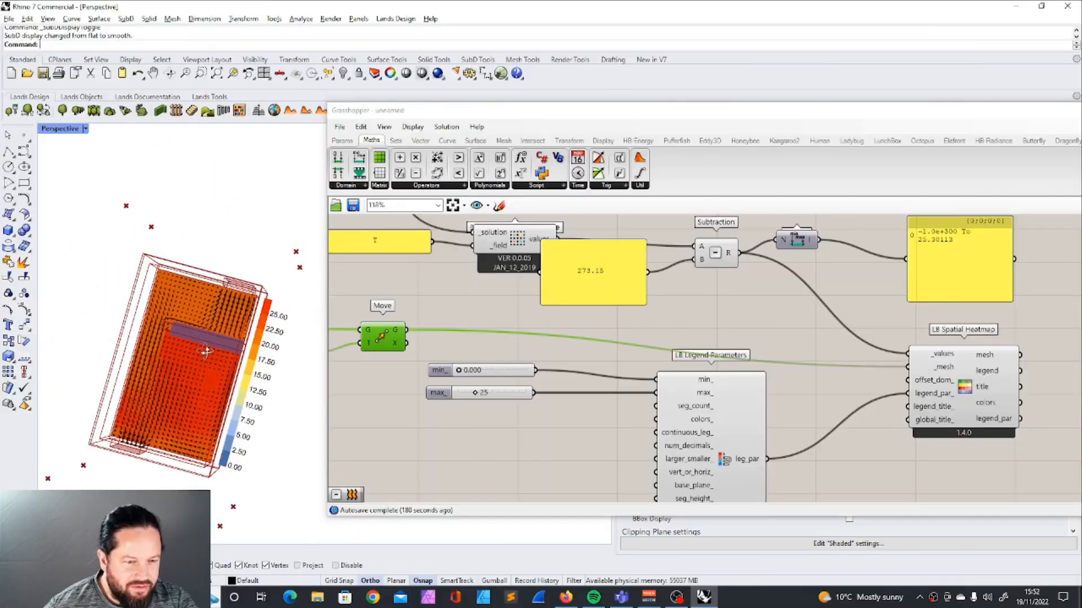
right_click_drag(191, 271, 197, 285)
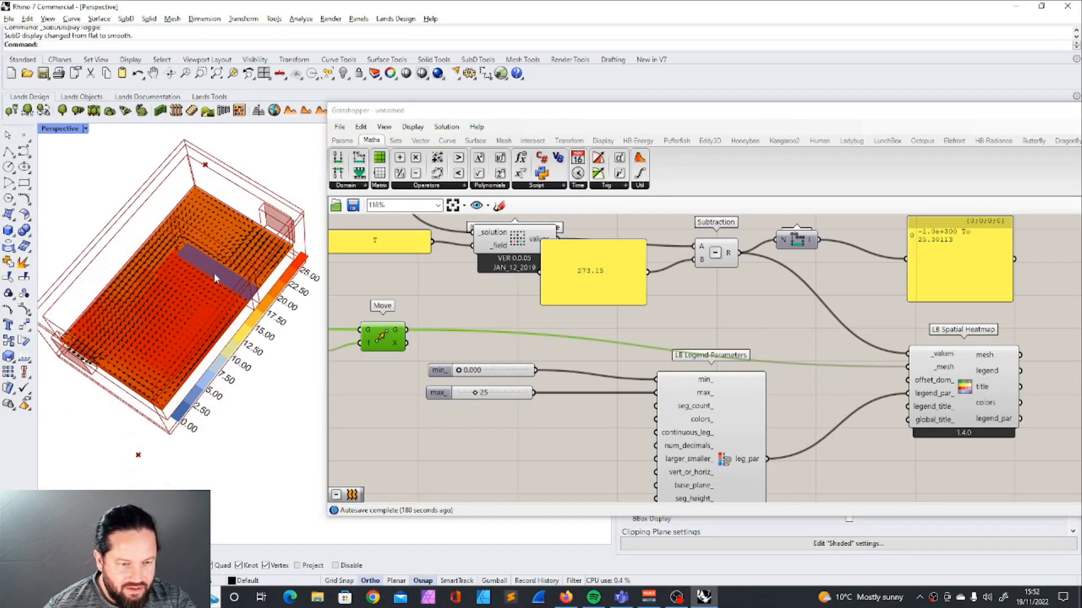
scroll(209, 282, "down", 3)
scroll(179, 305, "up", 8)
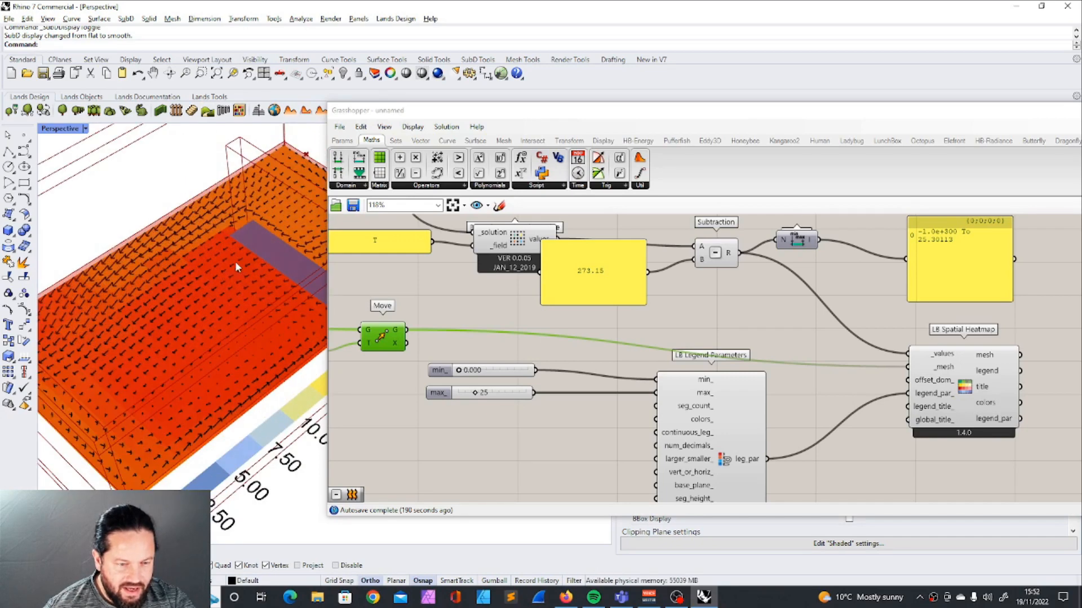
scroll(215, 246, "down", 5)
right_click_drag(148, 256, 329, 266)
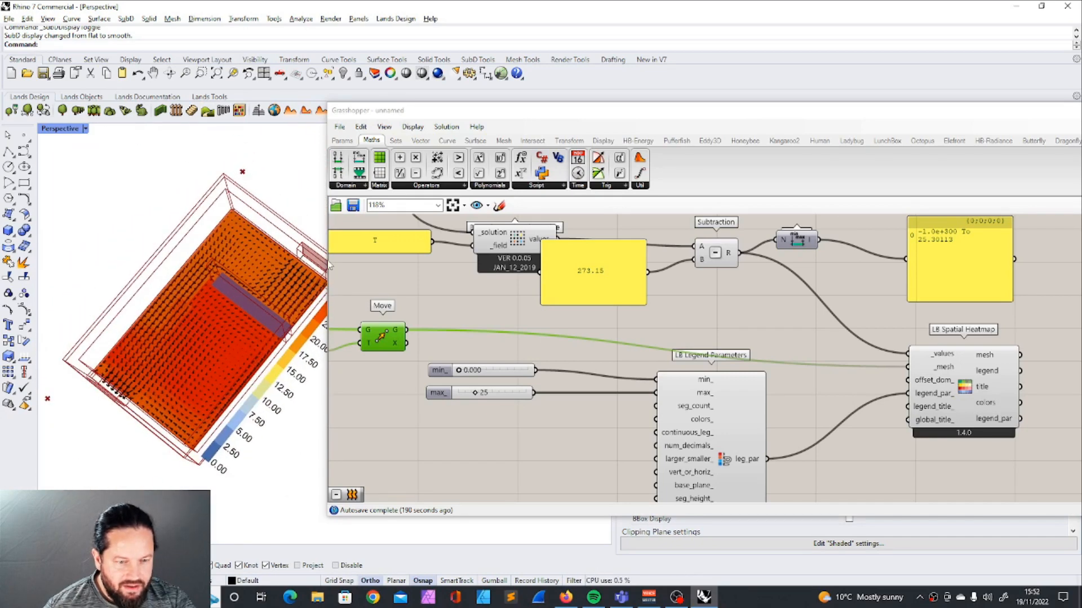
scroll(245, 282, "up", 6)
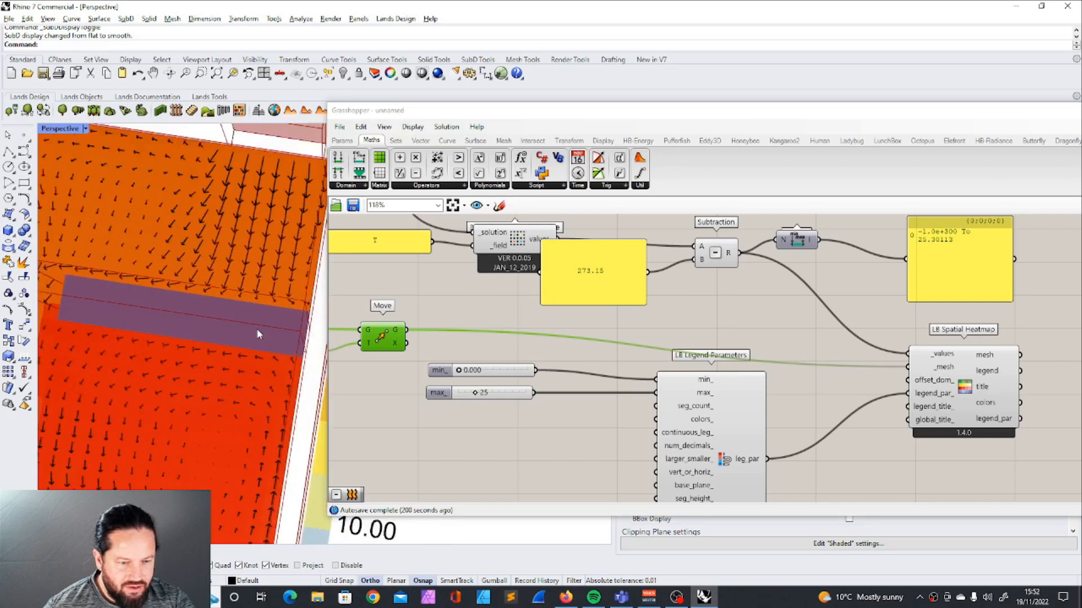
scroll(259, 332, "down", 4)
scroll(197, 396, "up", 4)
scroll(218, 338, "down", 7)
right_click_drag(218, 338, 144, 398)
scroll(148, 324, "up", 7)
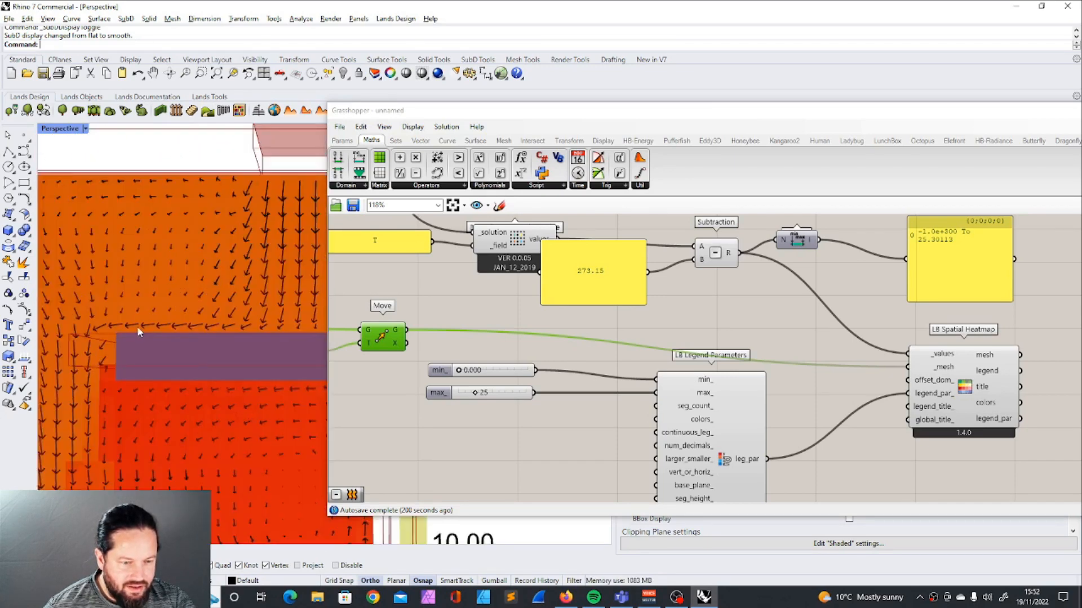
scroll(143, 333, "down", 5)
scroll(197, 340, "up", 3)
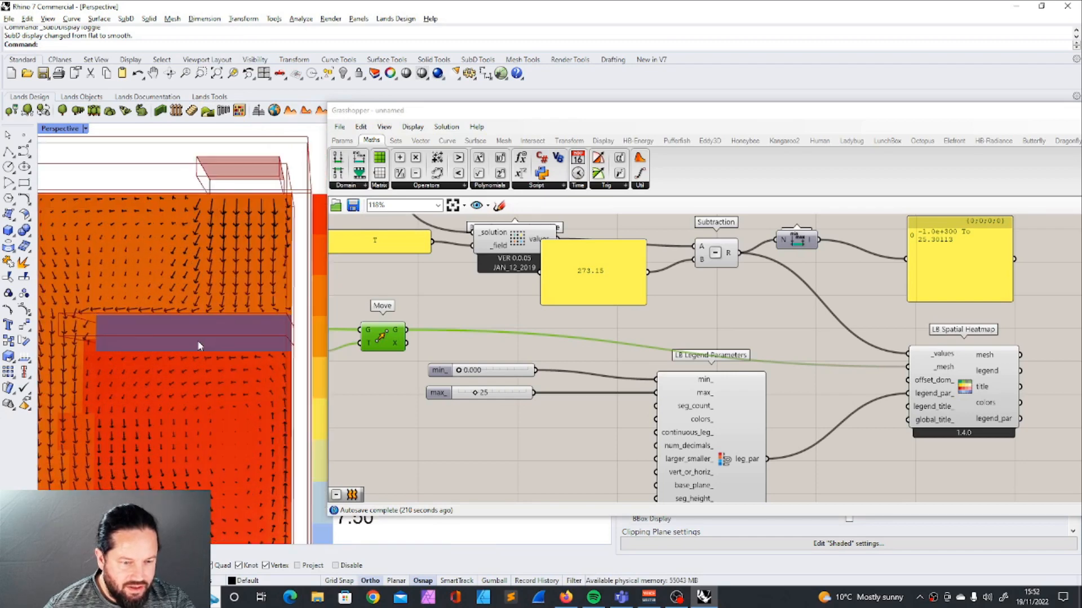
right_click_drag(248, 316, 143, 332)
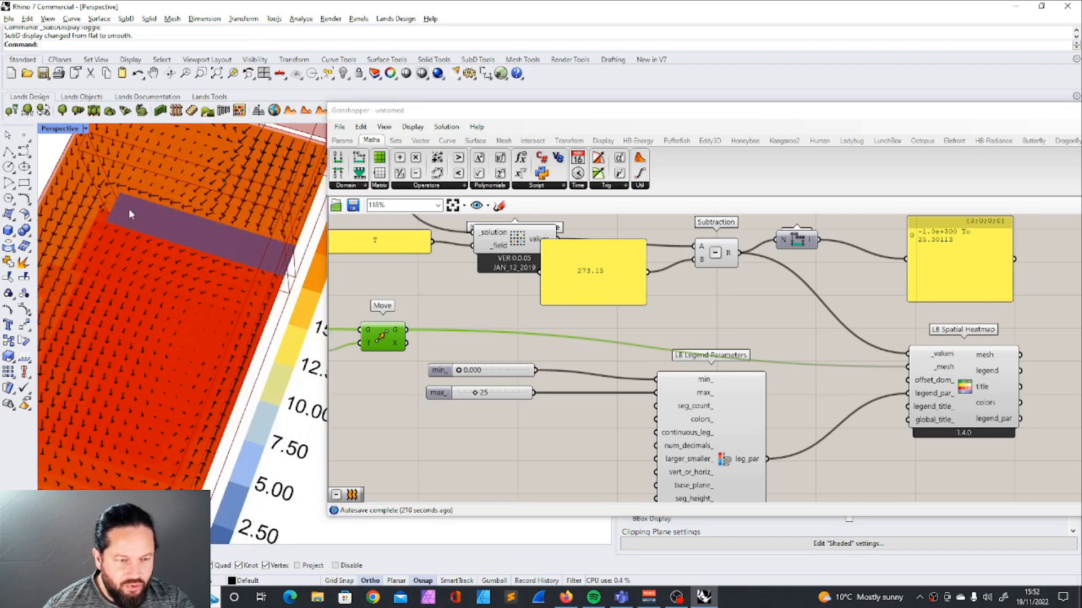
scroll(178, 222, "up", 3)
scroll(184, 223, "down", 6)
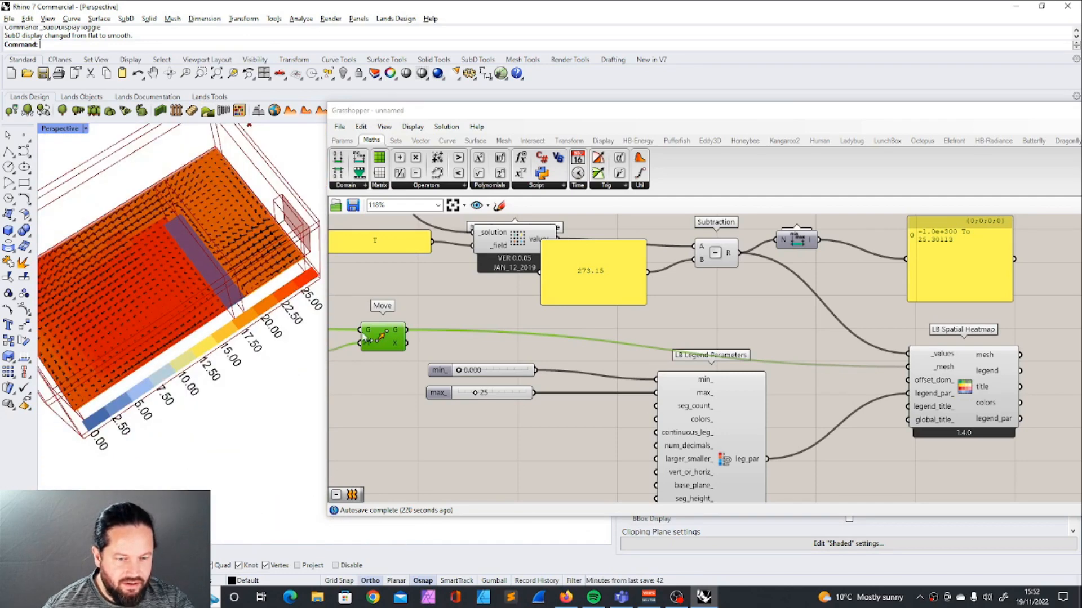
Step: Review the whole definition back to its boundary inputs and compare it with the airflow near the partition
scroll(541, 394, "down", 4)
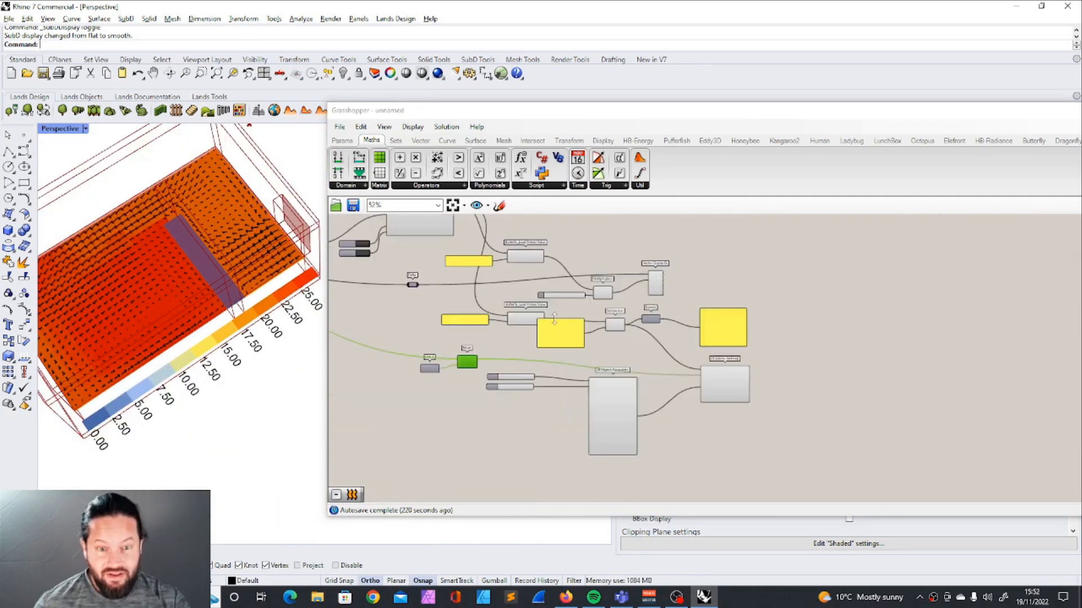
scroll(552, 319, "down", 5)
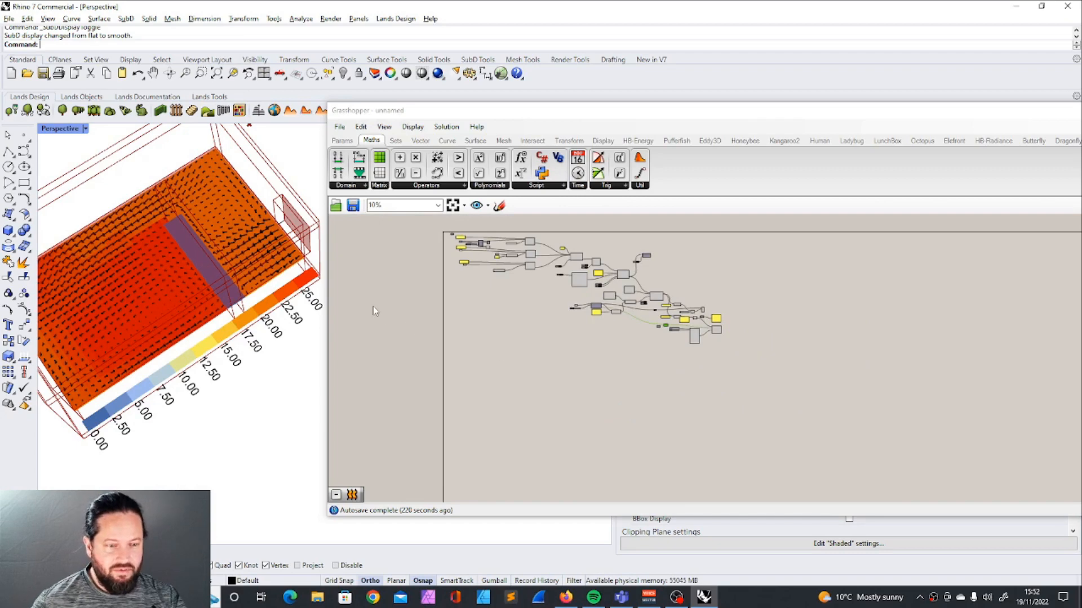
right_click_drag(326, 322, 193, 223)
scroll(193, 224, "up", 3)
scroll(193, 223, "down", 5)
scroll(169, 253, "up", 5)
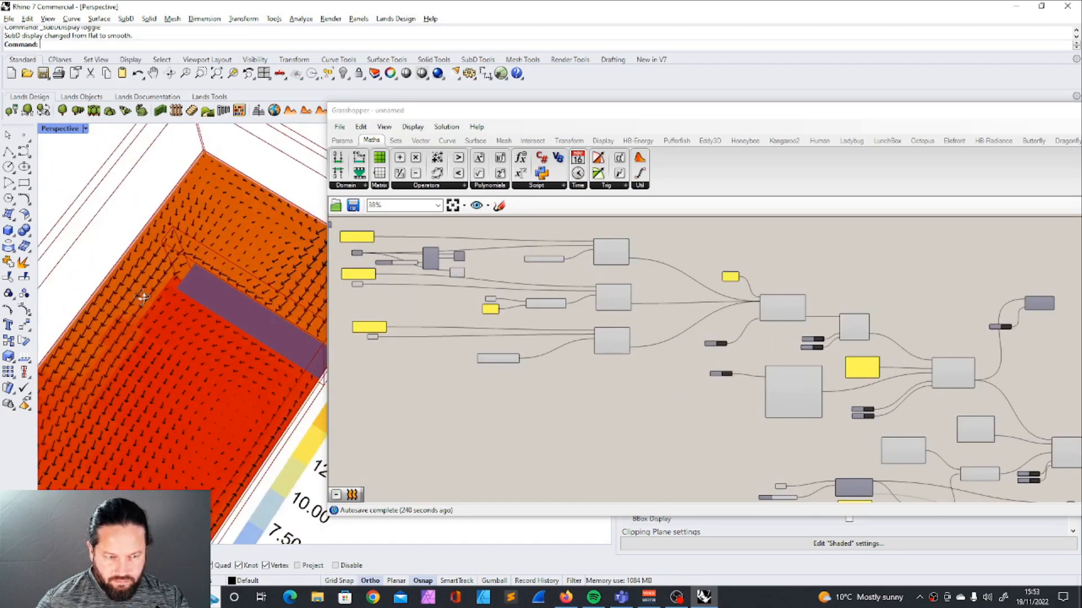
Step: Draw a tall solid box as an obstacle in the room's near corner and move it vertically down
scroll(142, 298, "down", 6)
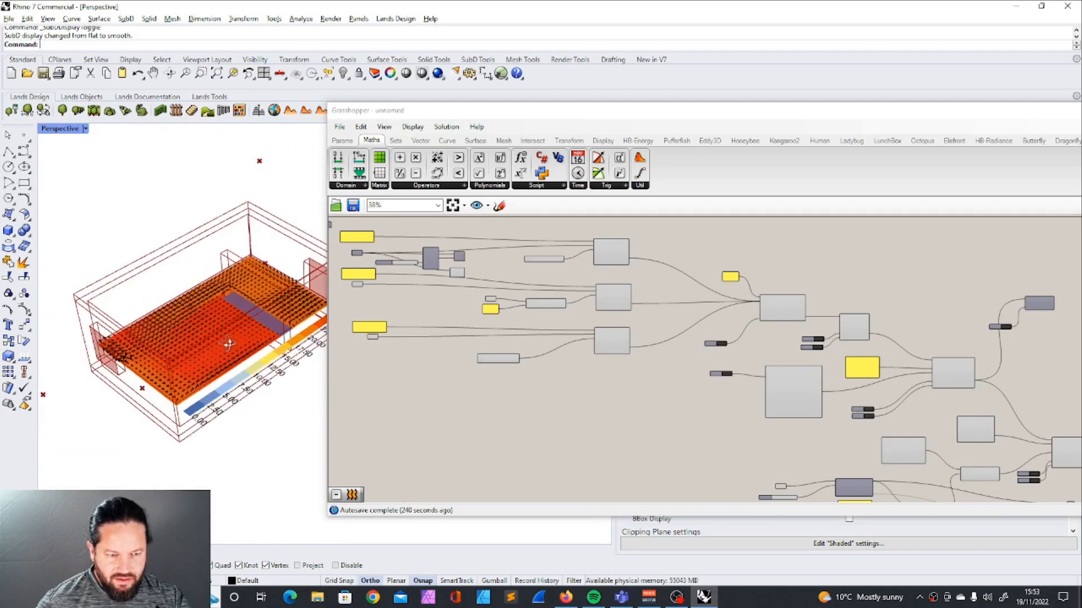
right_click_drag(212, 328, 215, 314)
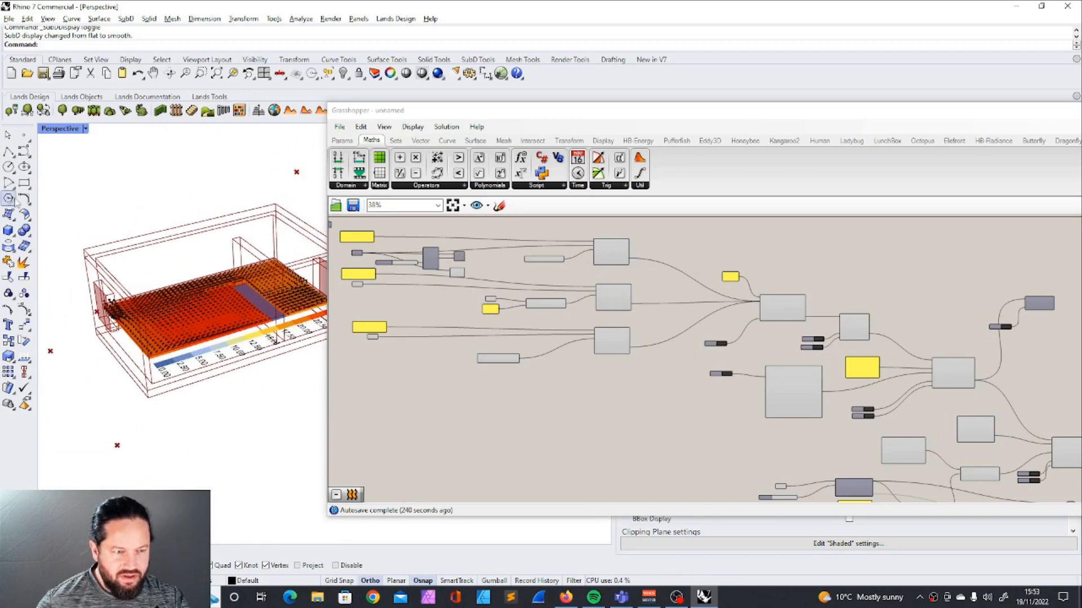
left_click(8, 230)
scroll(157, 305, "up", 4)
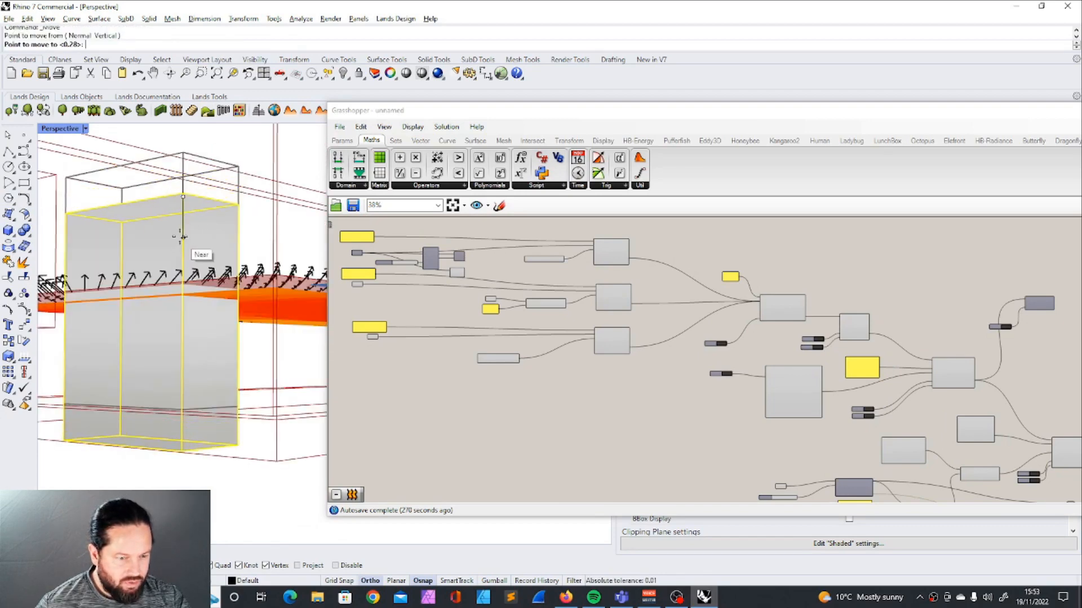
left_click(182, 223)
scroll(191, 220, "down", 5)
key("Escape")
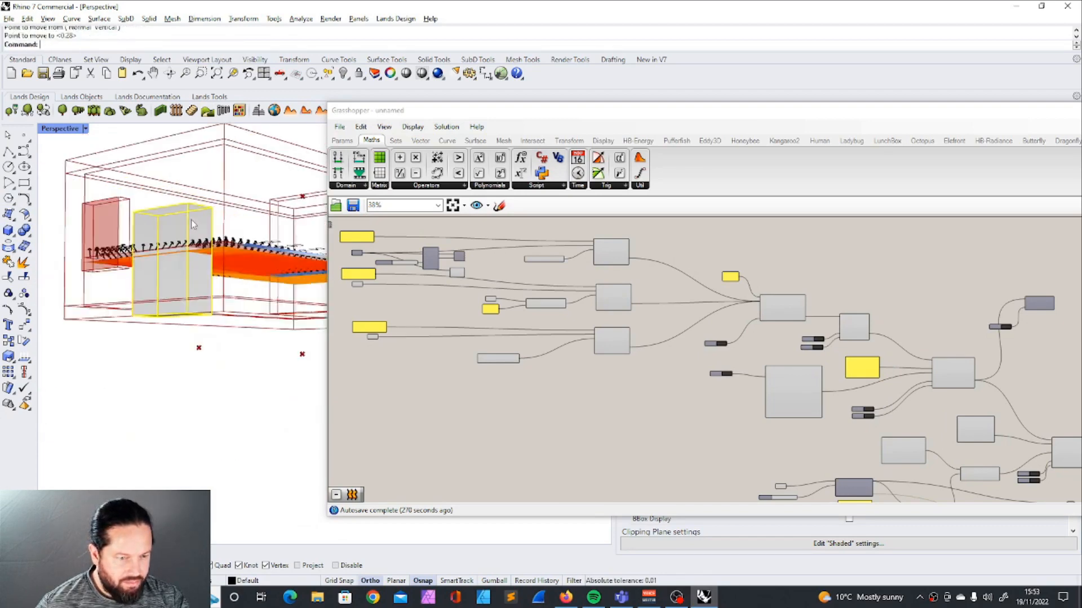
Step: Add the new box to the geometry referenced by the wall Brep parameter and hide the source box in the viewport
right_click_drag(191, 225, 190, 324)
scroll(190, 323, "up", 5)
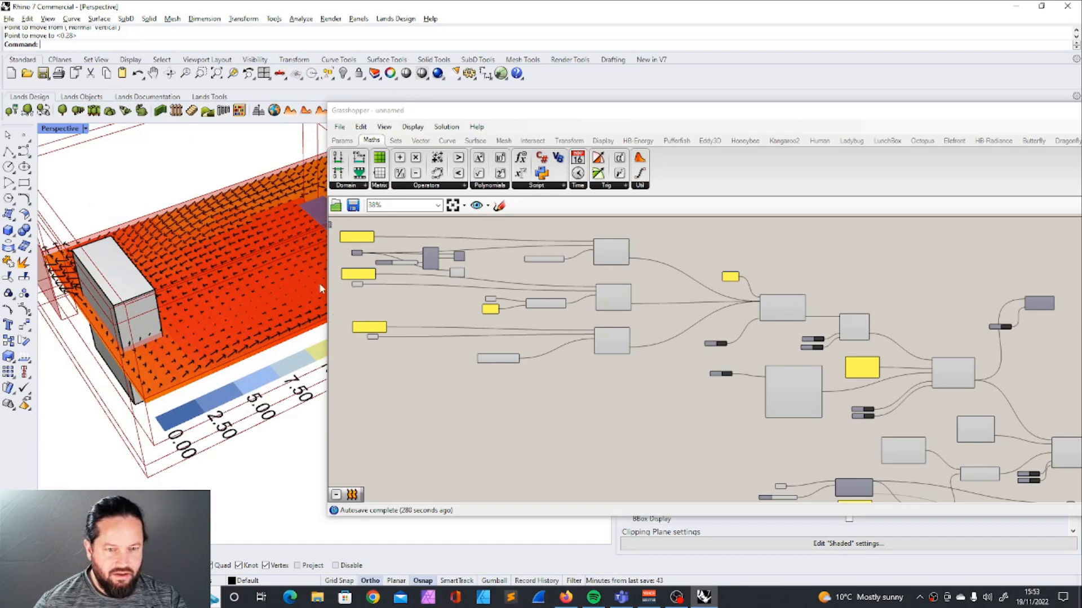
scroll(555, 249, "down", 3)
scroll(383, 253, "up", 3)
scroll(519, 260, "up", 6)
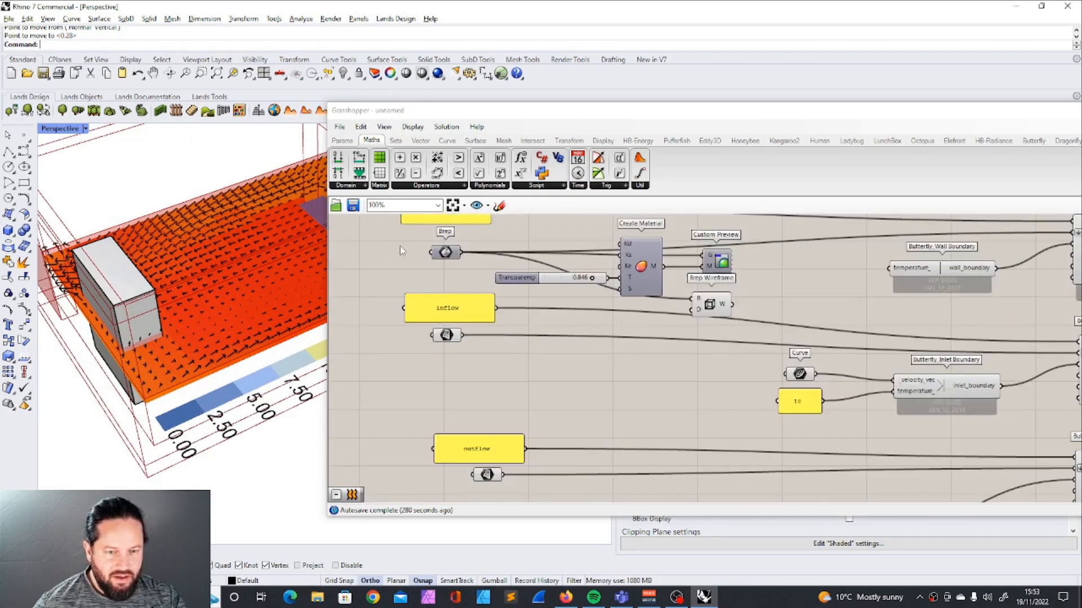
right_click(445, 253)
left_click(484, 413)
left_click(129, 301)
left_click(368, 313)
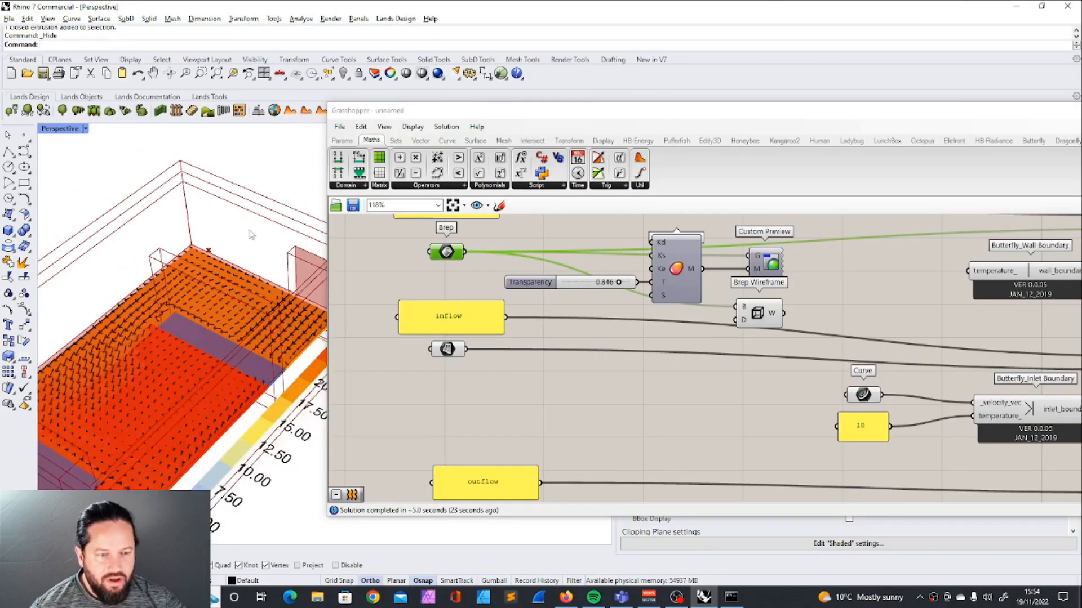
scroll(250, 235, "down", 3)
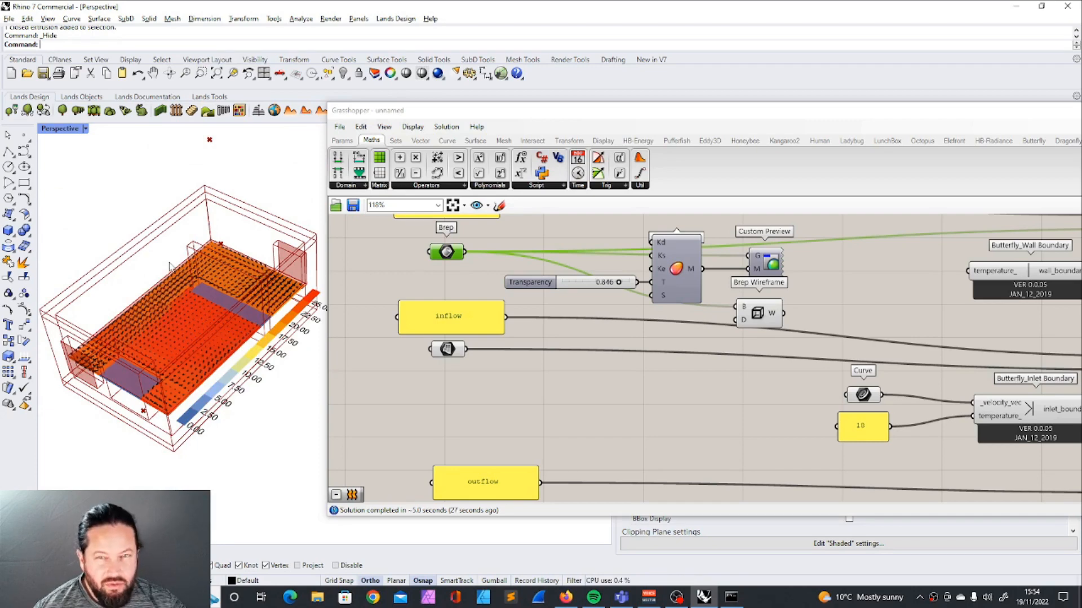
Step: Examine the added box within the room's temperature and airflow results from several angles, and review the definition around the wall Brep parameter
scroll(149, 277, "up", 5)
scroll(167, 284, "down", 3)
right_click_drag(166, 284, 186, 268)
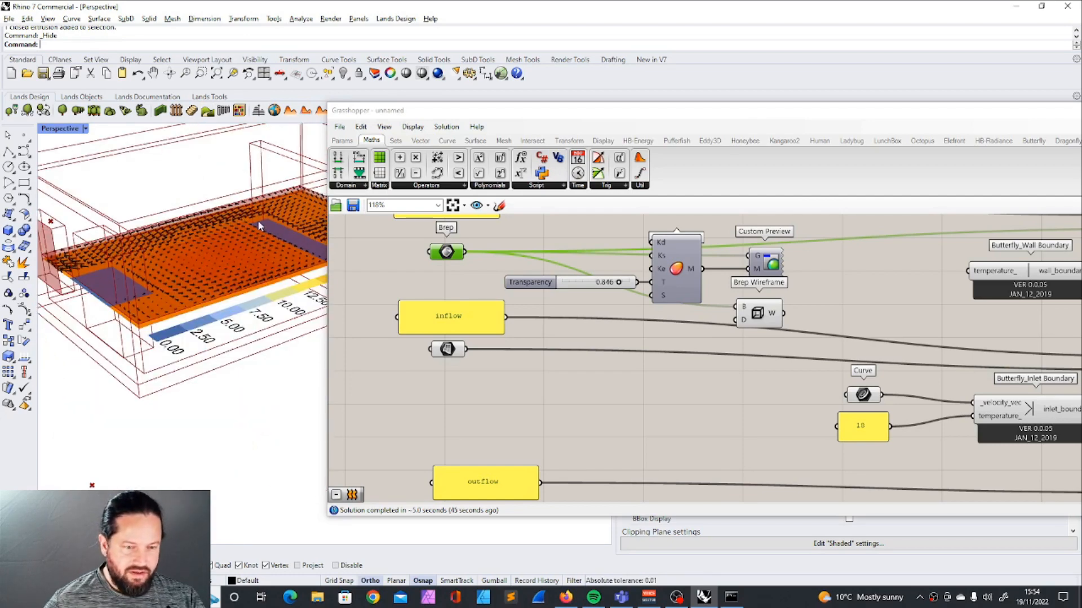
scroll(163, 234, "down", 7)
right_click_drag(163, 237, 178, 296)
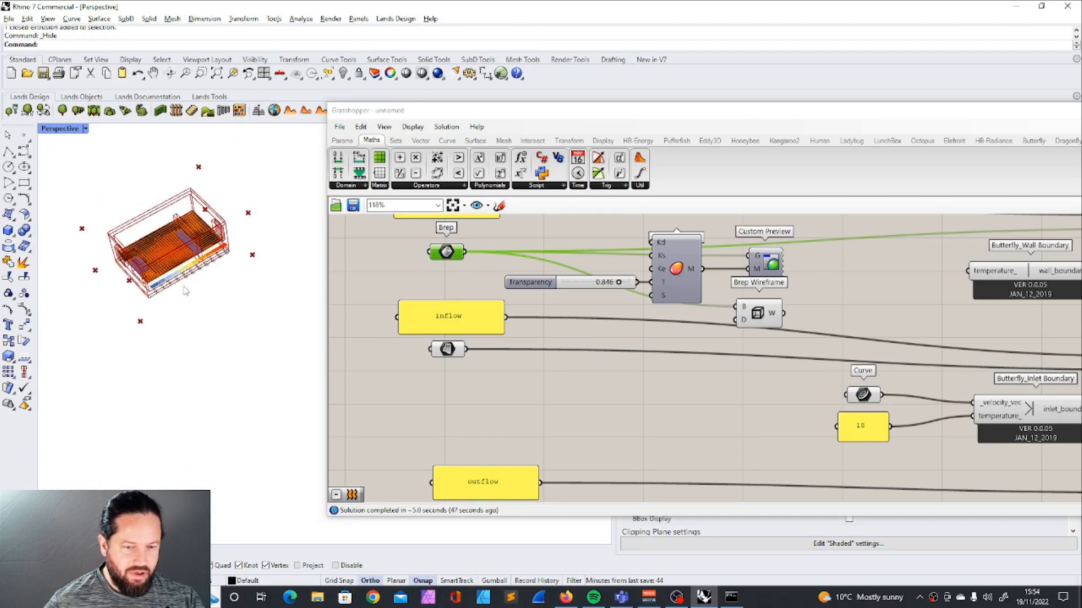
scroll(168, 248, "up", 6)
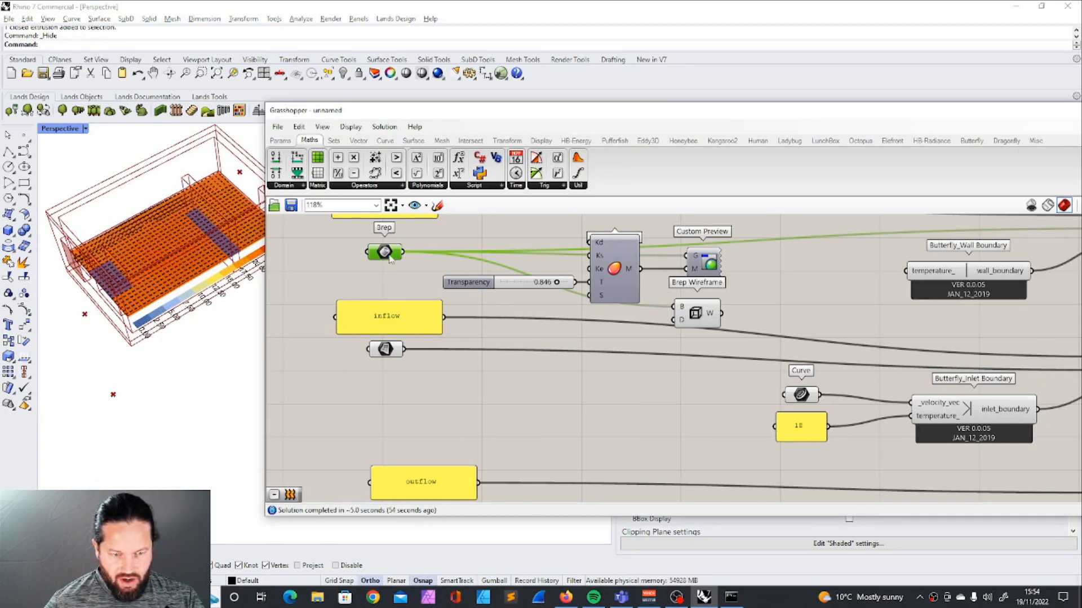
left_click_drag(390, 256, 388, 261)
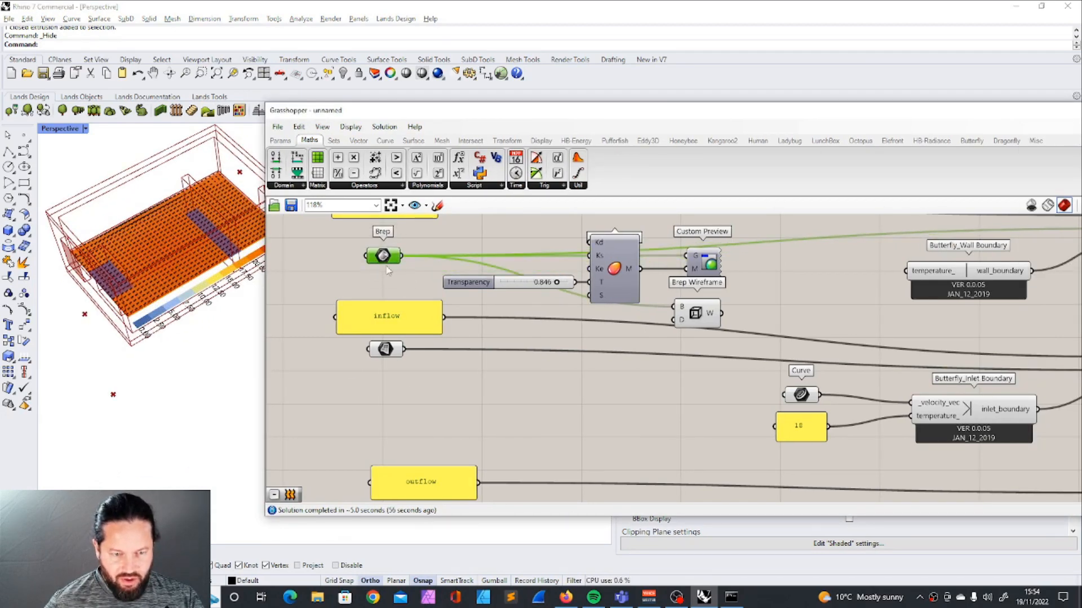
scroll(386, 267, "down", 6)
scroll(522, 391, "up", 4)
scroll(497, 374, "down", 3)
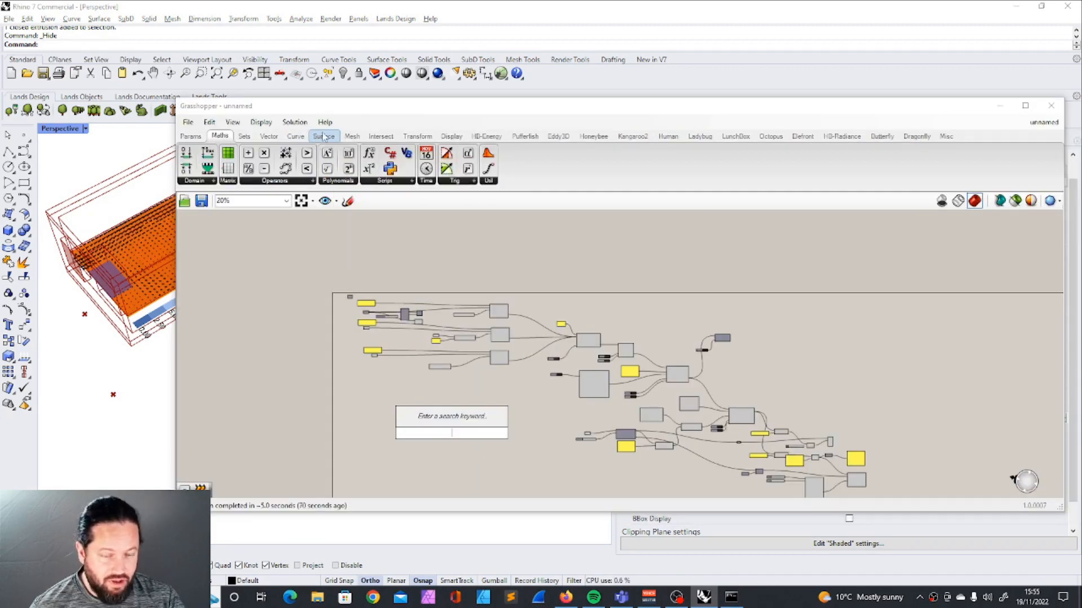
Step: Add a Mesh Inclusion component to the canvas beside the Surface parameter that feeds LB Generate Point Grid
left_click(347, 139)
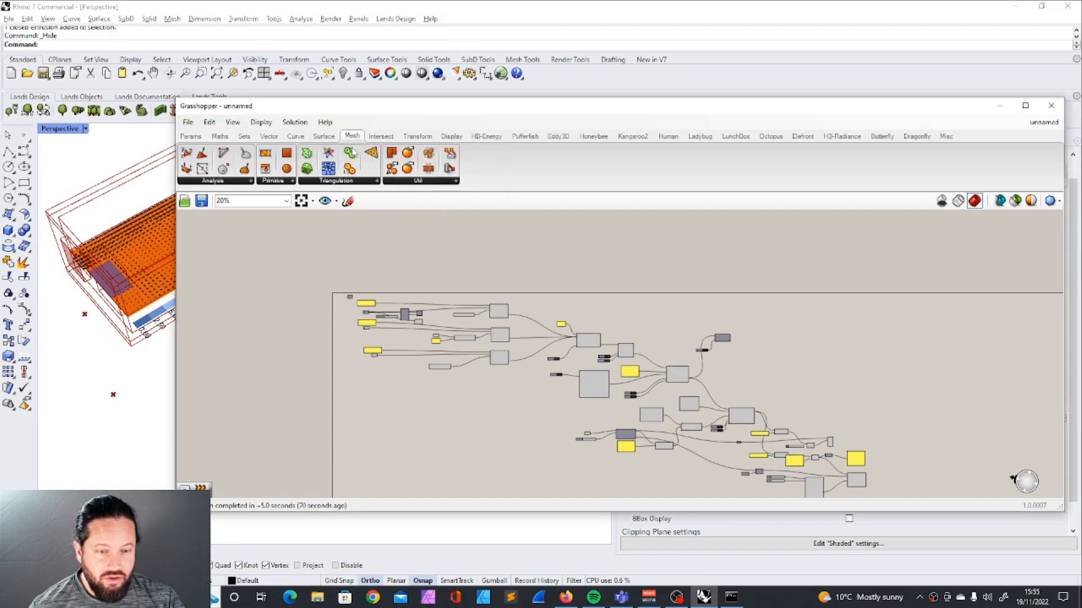
left_click(240, 181)
left_click(220, 294)
left_click(519, 430)
scroll(519, 472, "up", 3)
left_click_drag(375, 110, 484, 105)
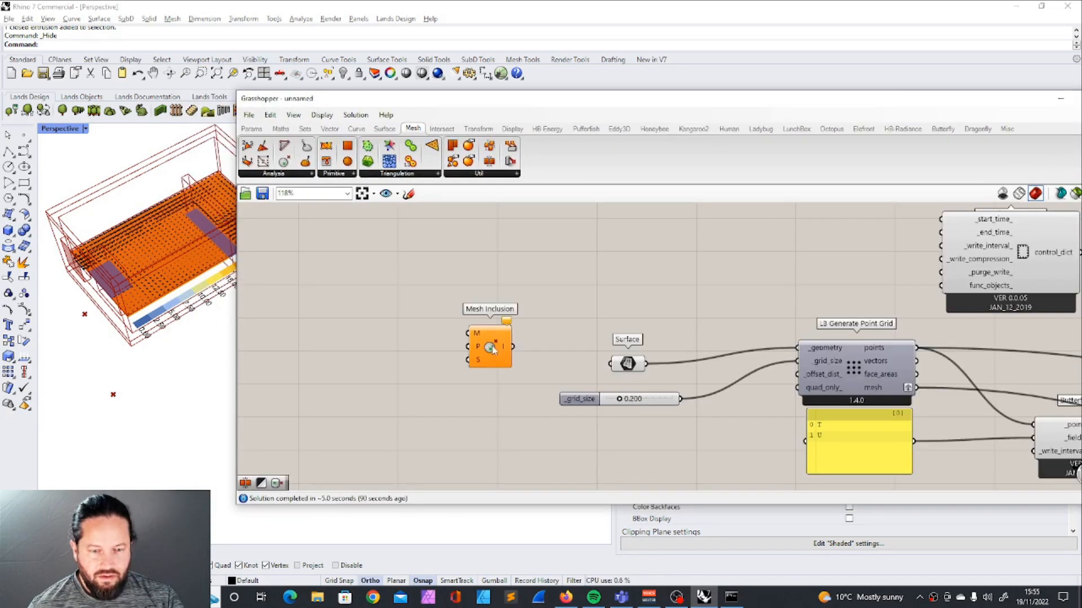
mouse_move(490, 349)
left_mouse_down()
mouse_move(515, 379)
mouse_move(504, 357)
left_mouse_up()
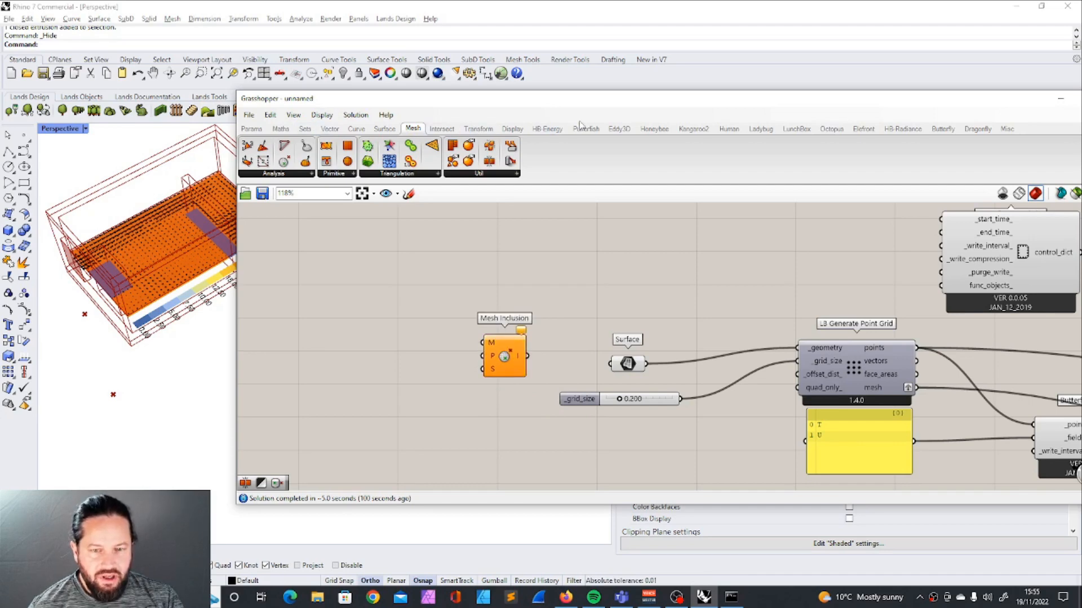
Step: Add a Point In Brep component and line it up directly below the Mesh Inclusion component
left_click(252, 129)
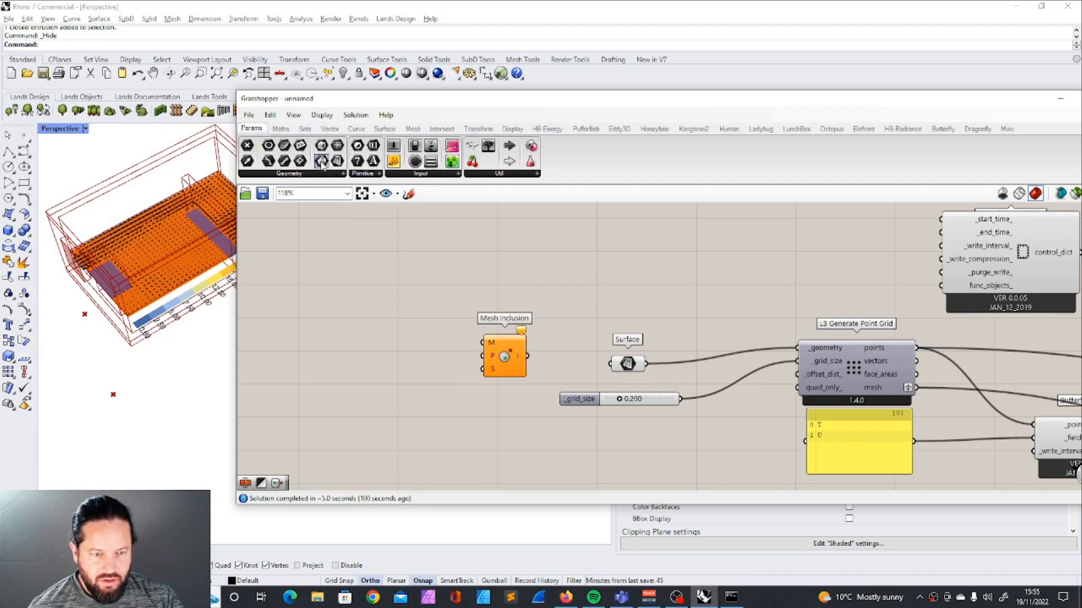
left_click(385, 129)
left_click_drag(311, 145, 478, 405)
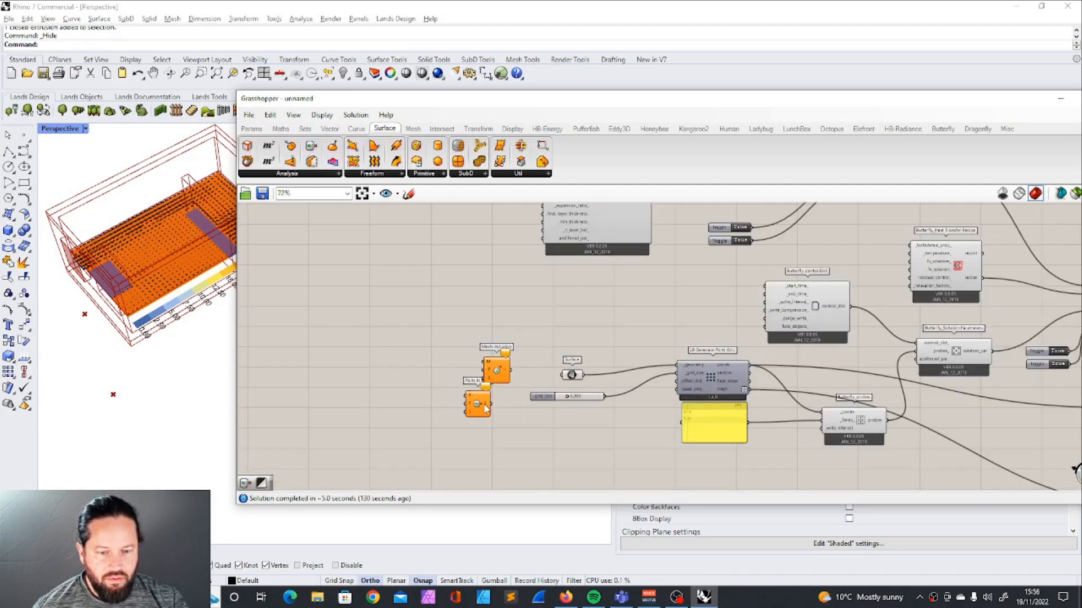
scroll(486, 409, "up", 4)
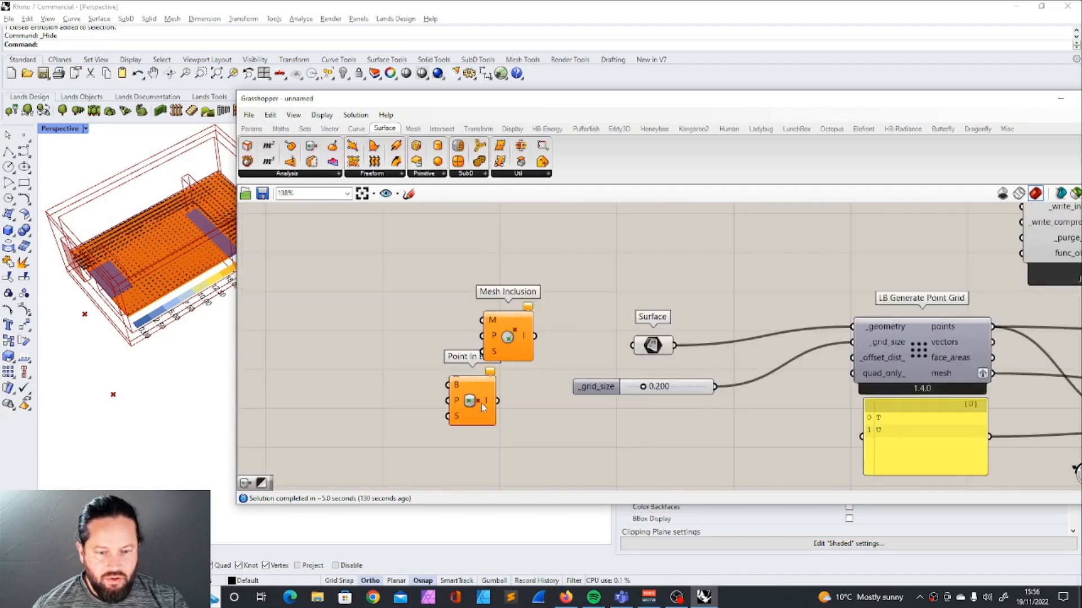
left_click(496, 410)
scroll(496, 409, "up", 2)
left_click_drag(427, 314, 807, 463)
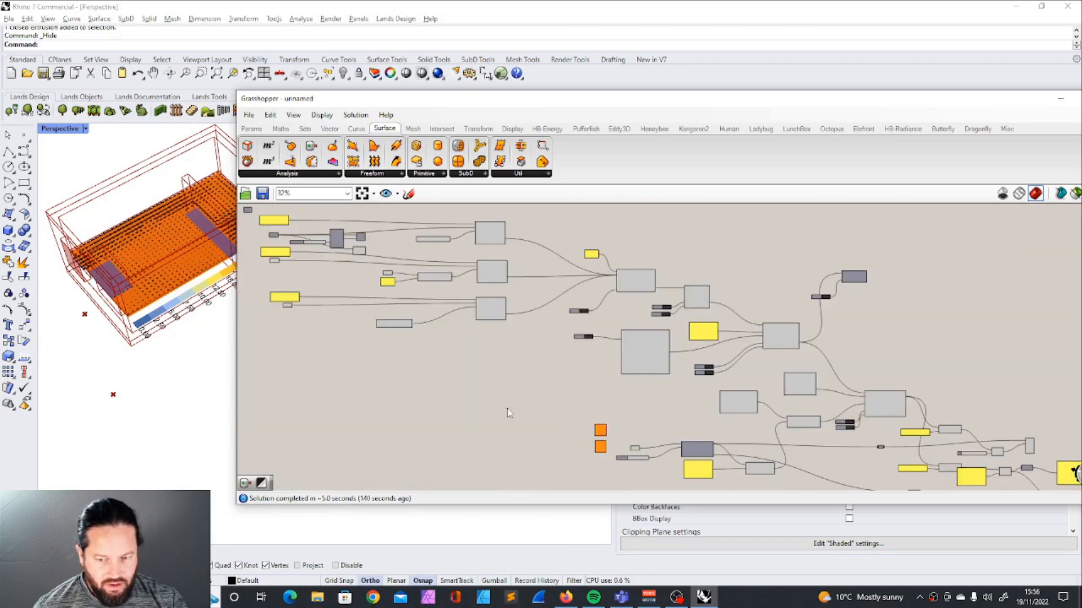
Step: Add a Relay to carry the wall Brep geometry across the canvas and connect it to the Brep input of Point In Brep
double_click(500, 407)
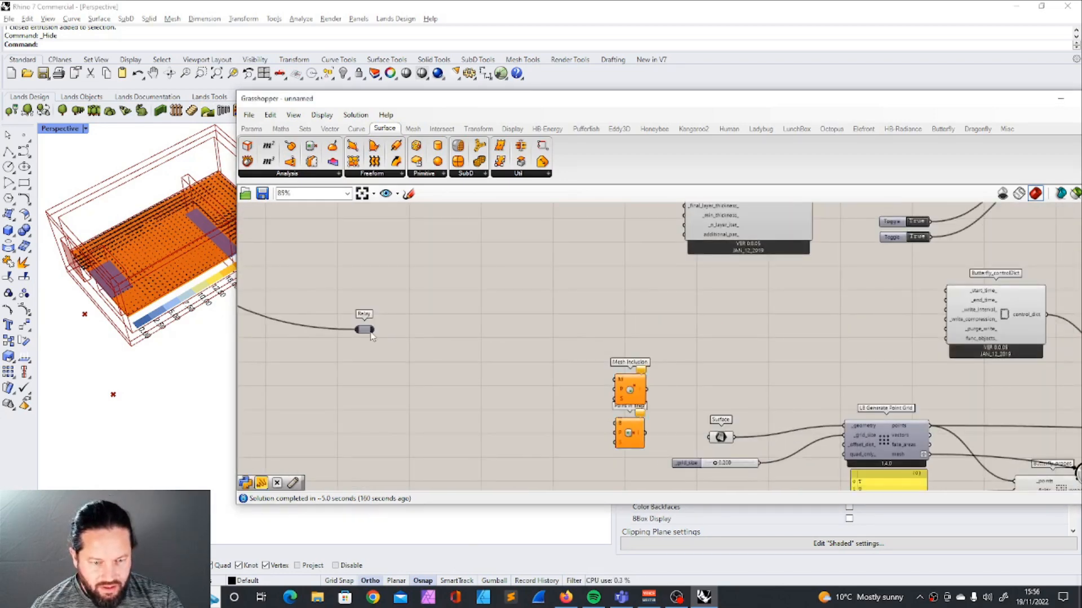
left_click_drag(371, 336, 610, 432)
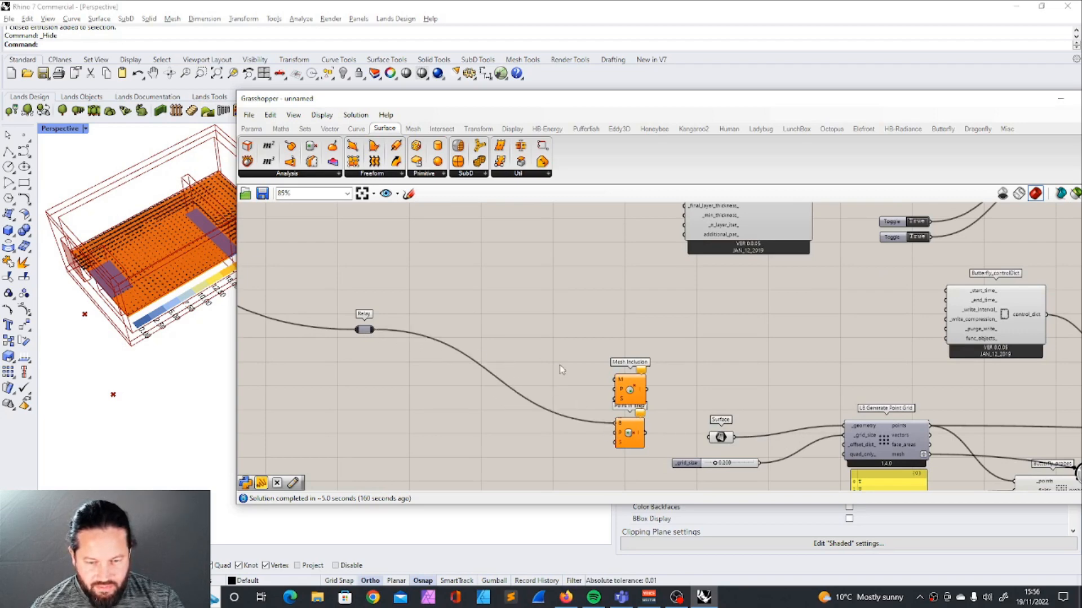
scroll(560, 370, "up", 4)
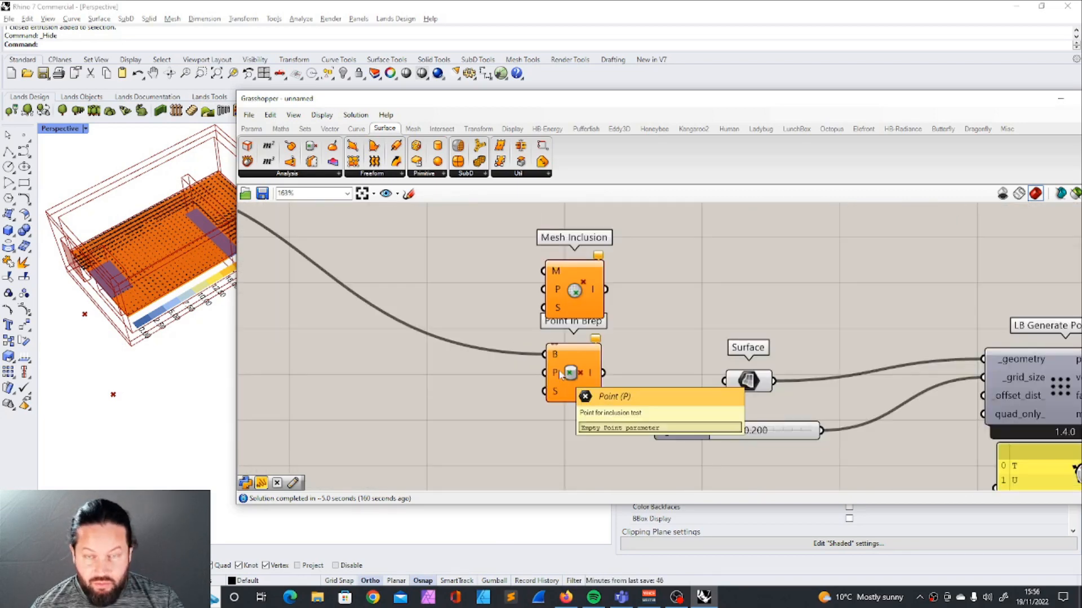
scroll(561, 375, "down", 4)
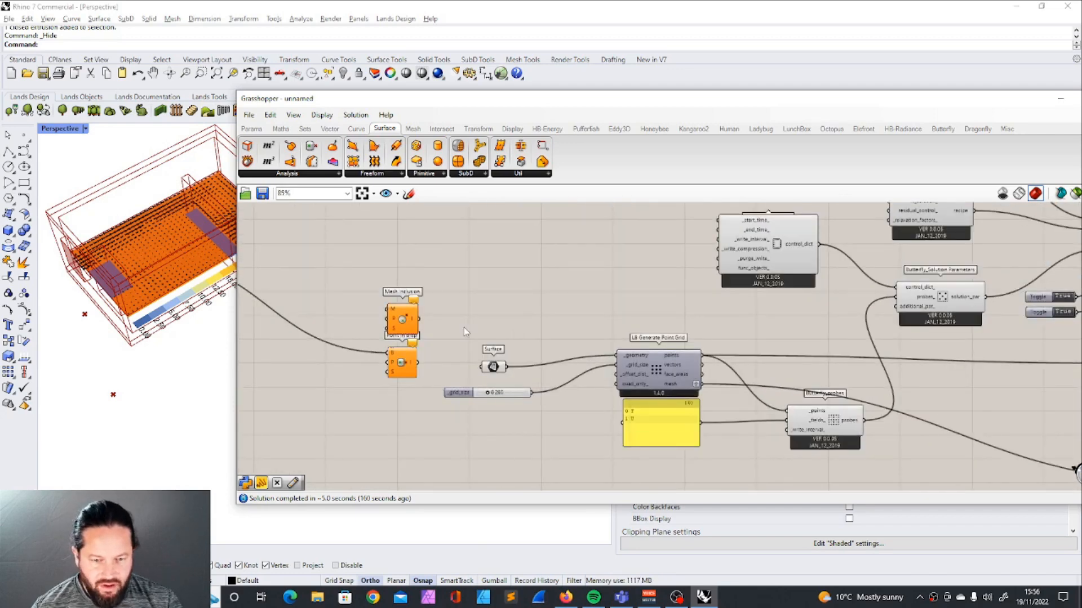
Step: Move the point grid and its neighbouring components below Point In Brep, and shift the Surface parameter closer to LB Generate Point Grid
left_click_drag(476, 354, 867, 480)
scroll(940, 326, "down", 2)
left_click_drag(726, 373, 526, 418)
left_click(590, 346)
right_click_drag(591, 346, 629, 241)
scroll(630, 241, "up", 1)
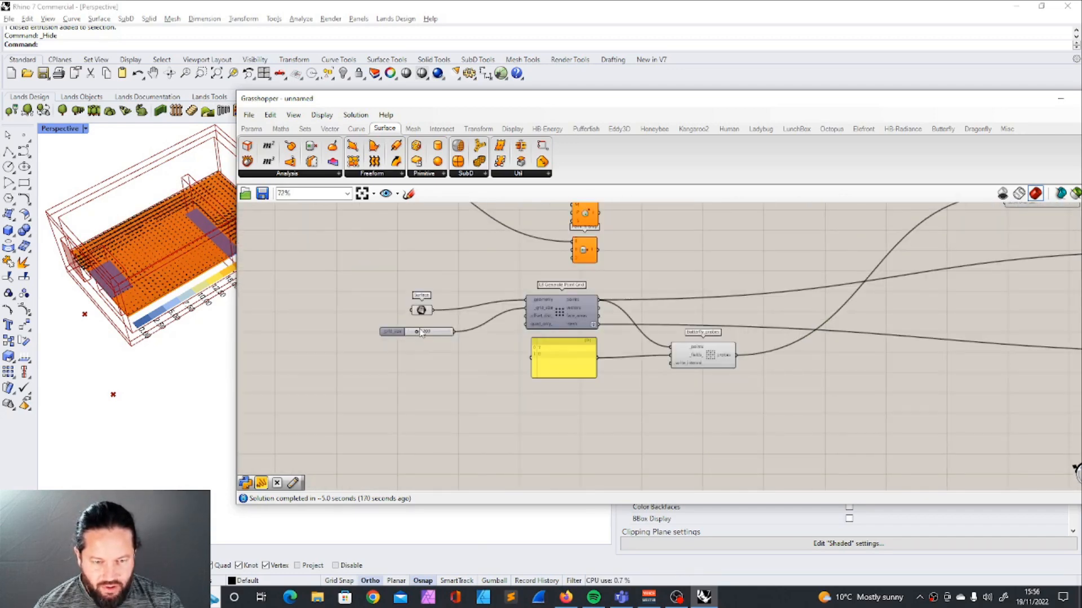
left_click_drag(426, 318, 454, 310)
left_click(590, 301)
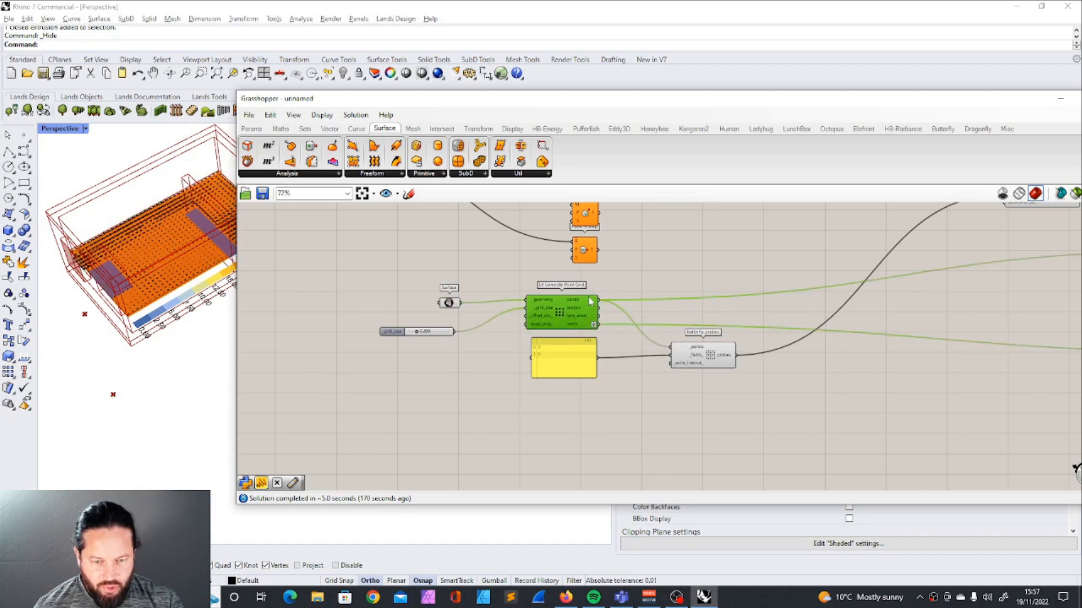
Step: Reposition the Butterfly probes component beside Butterfly Solution Parameters, and place the T and U fields panel next to it
left_click_drag(711, 365, 877, 246)
scroll(681, 464, "down", 3)
scroll(884, 316, "up", 3)
left_click_drag(722, 336, 792, 290)
scroll(793, 283, "down", 2)
scroll(509, 387, "up", 2)
left_click_drag(589, 341, 715, 320)
scroll(678, 421, "down", 3)
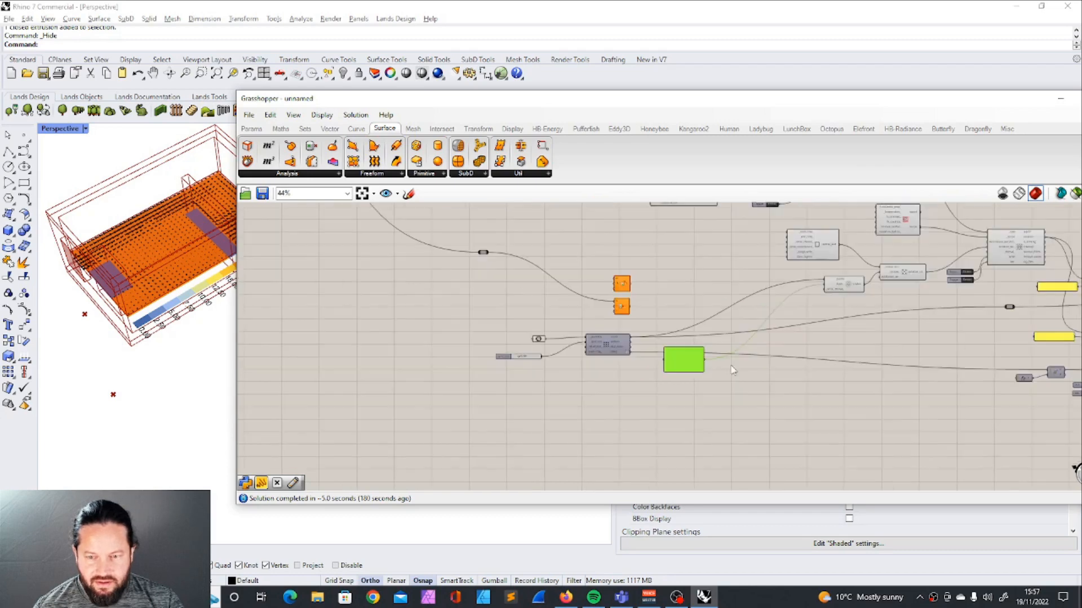
scroll(817, 236, "up", 4)
left_click_drag(567, 481, 766, 335)
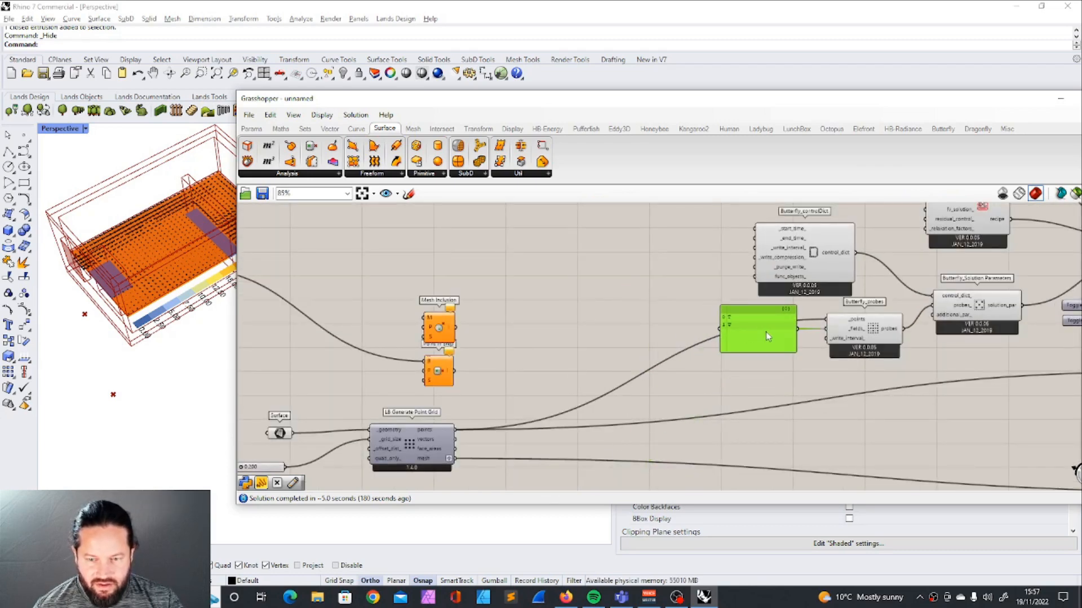
scroll(583, 422, "down", 4)
scroll(605, 373, "up", 4)
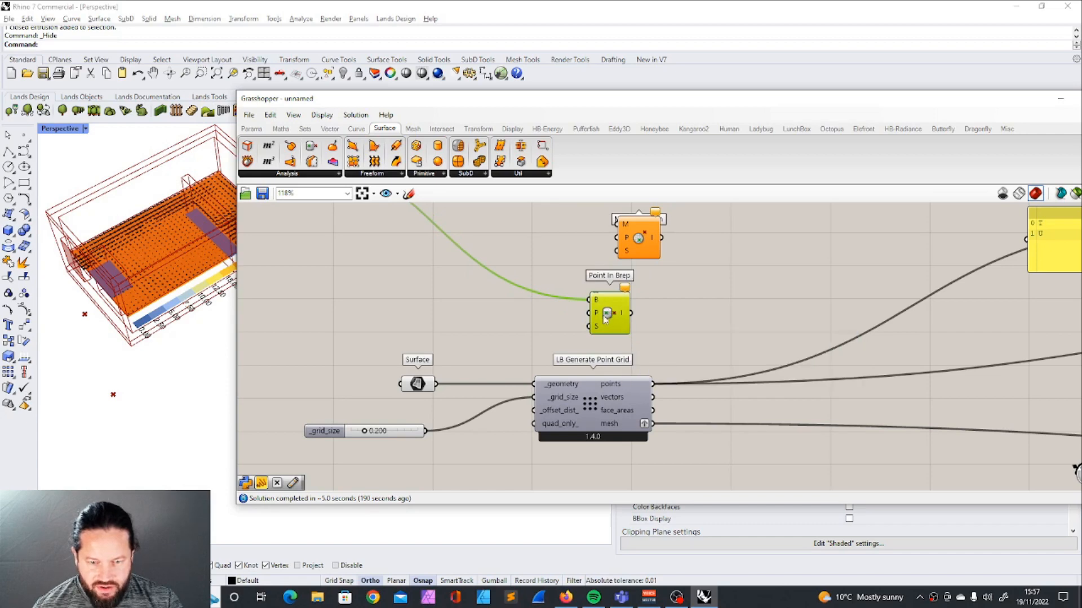
Step: Examine how the point grid and airflow vectors pass through the box and the partition, from above and from the side
mouse_move(607, 312)
right_click_drag(147, 242, 109, 285)
scroll(129, 261, "up", 4)
scroll(129, 261, "down", 4)
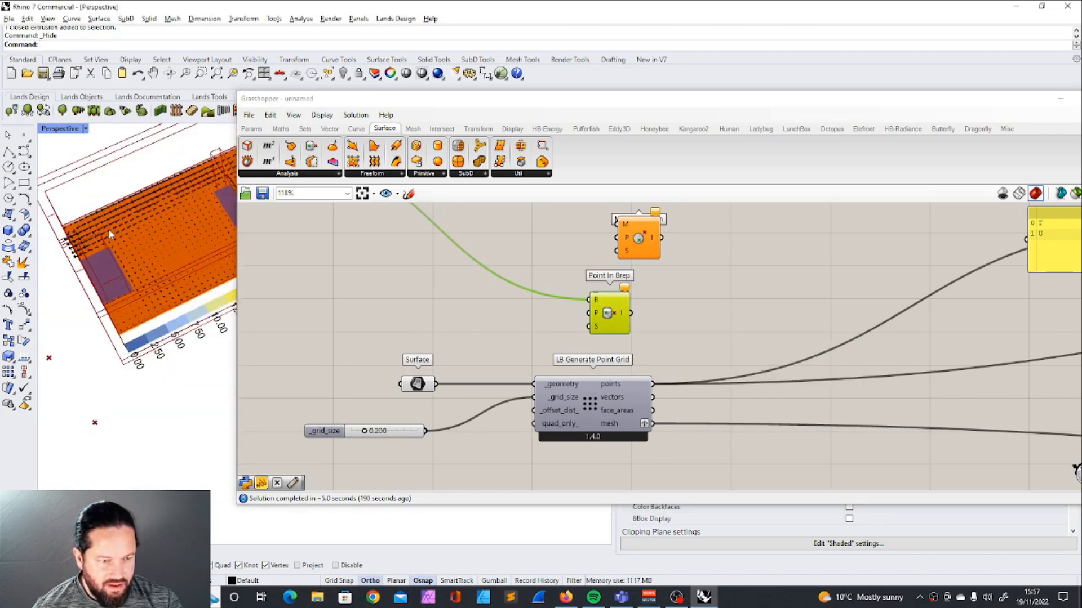
scroll(107, 258, "down", 4)
scroll(158, 203, "up", 5)
scroll(154, 202, "down", 5)
scroll(155, 200, "up", 4)
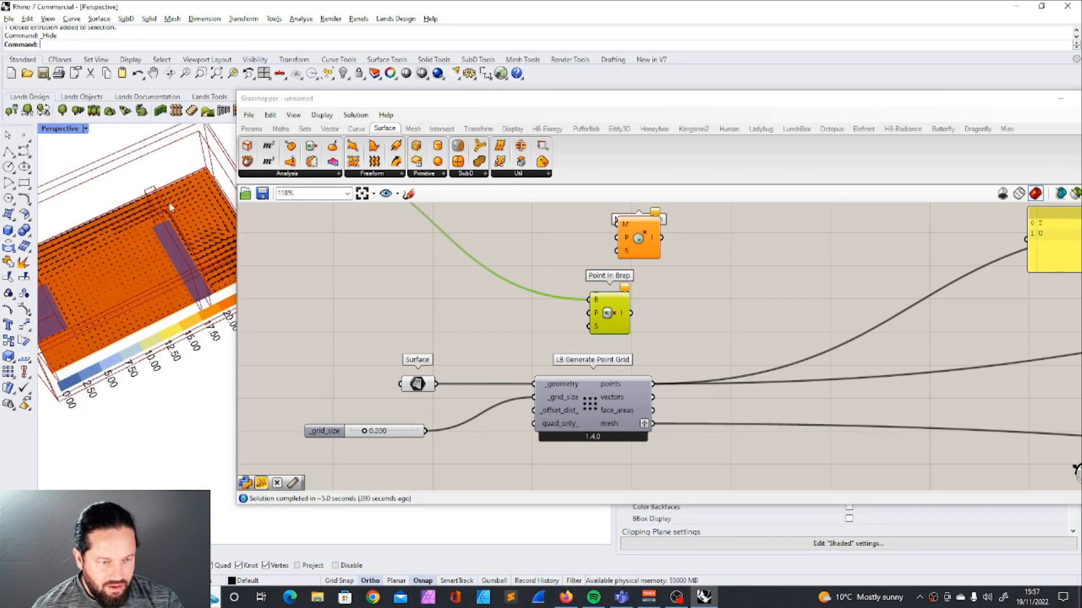
scroll(166, 258, "down", 5)
right_click_drag(166, 258, 168, 201)
scroll(134, 201, "up", 5)
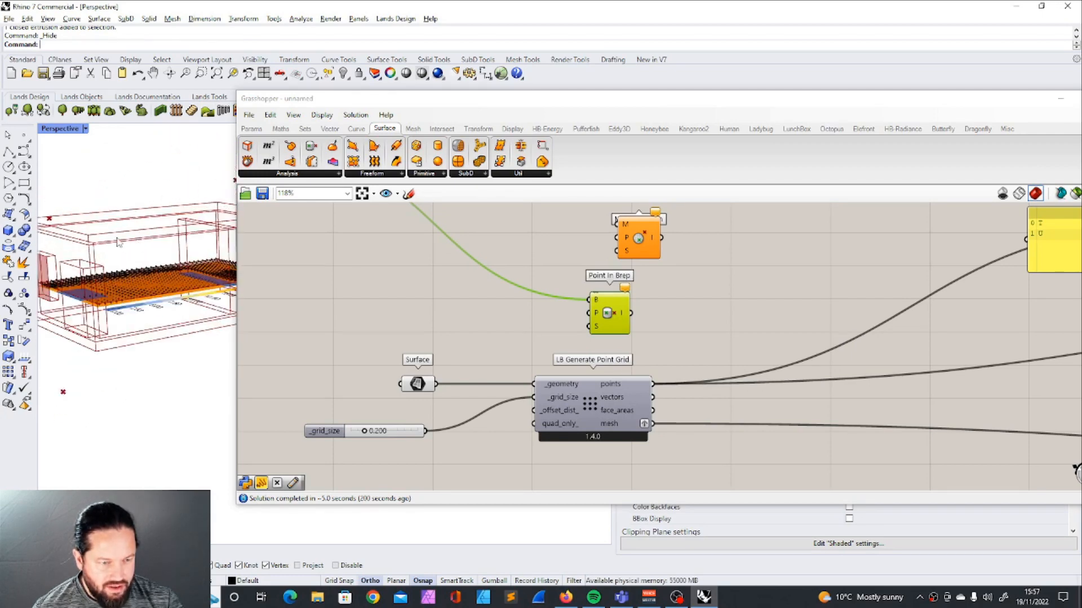
right_click_drag(115, 238, 112, 230)
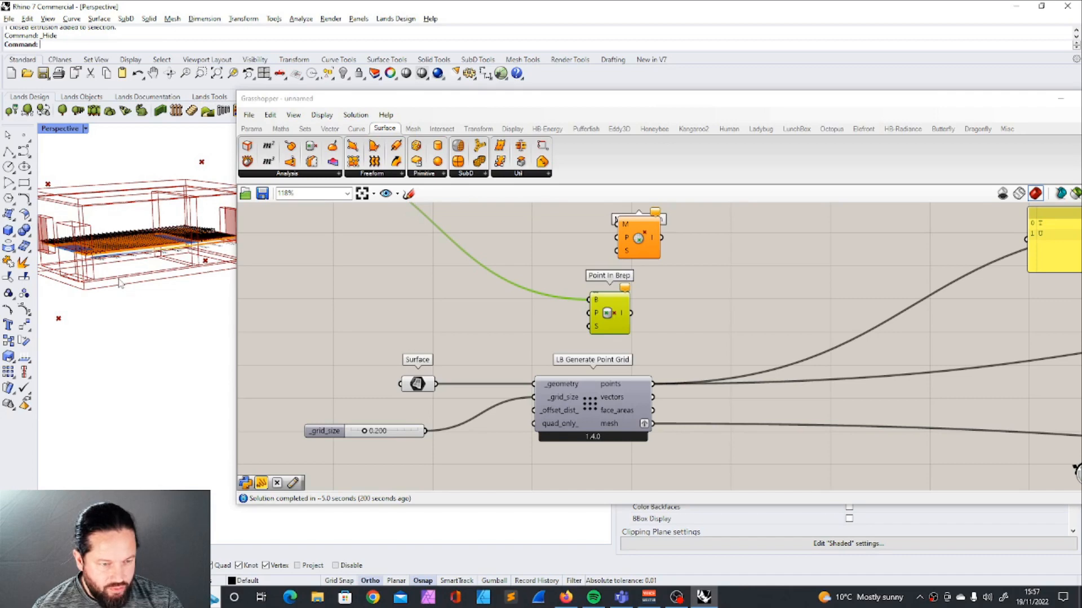
Step: Move Point In Brep clear of the point grid, connect the grid's points to its Point input, and check its Inside output
scroll(571, 305, "up", 2)
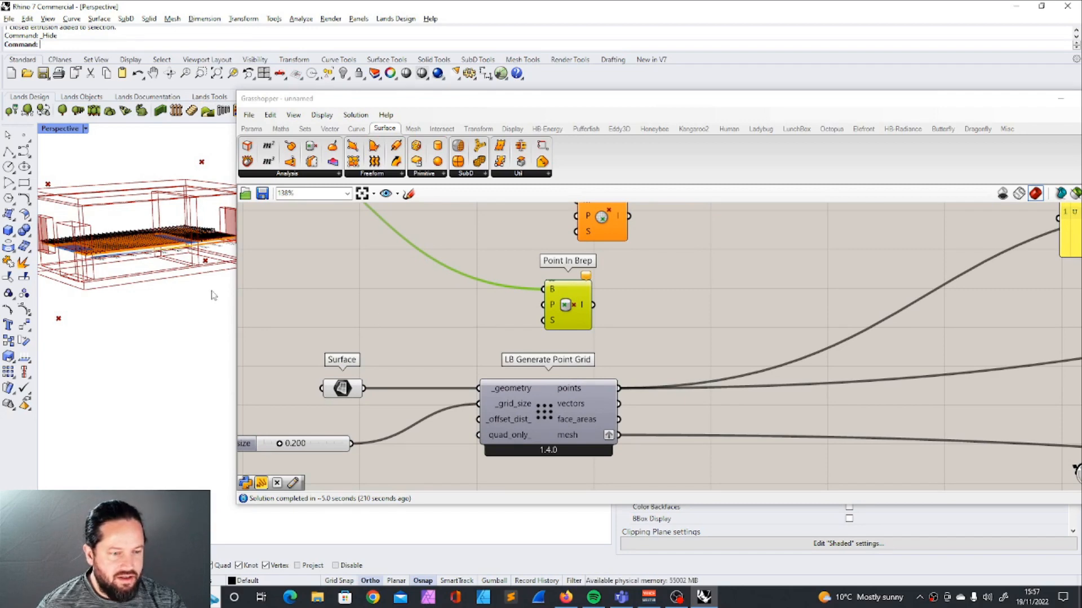
scroll(562, 307, "up", 2)
left_click(482, 259)
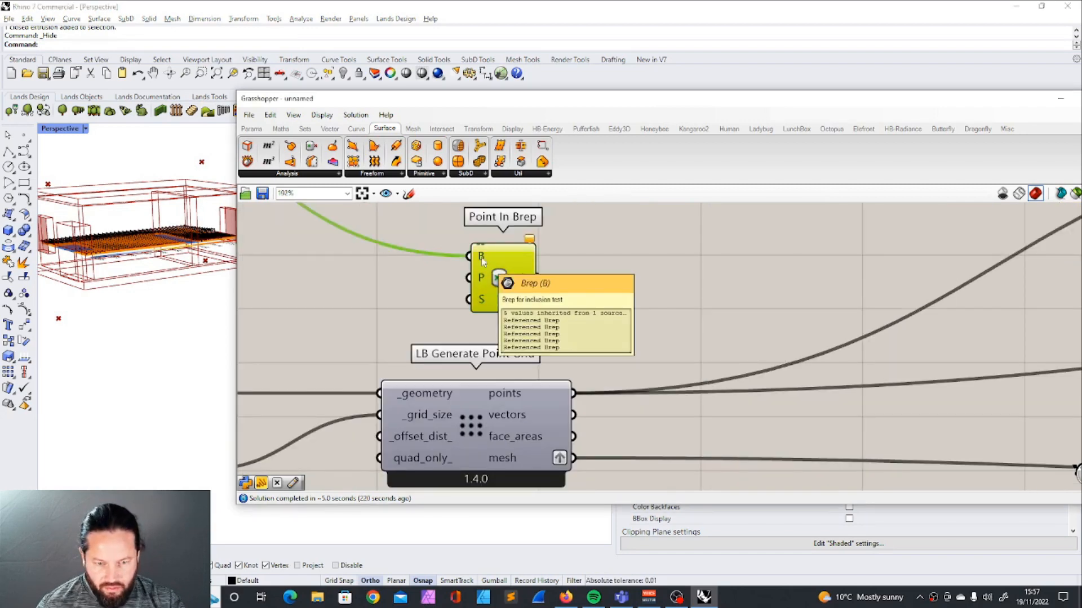
scroll(445, 302, "up", 1)
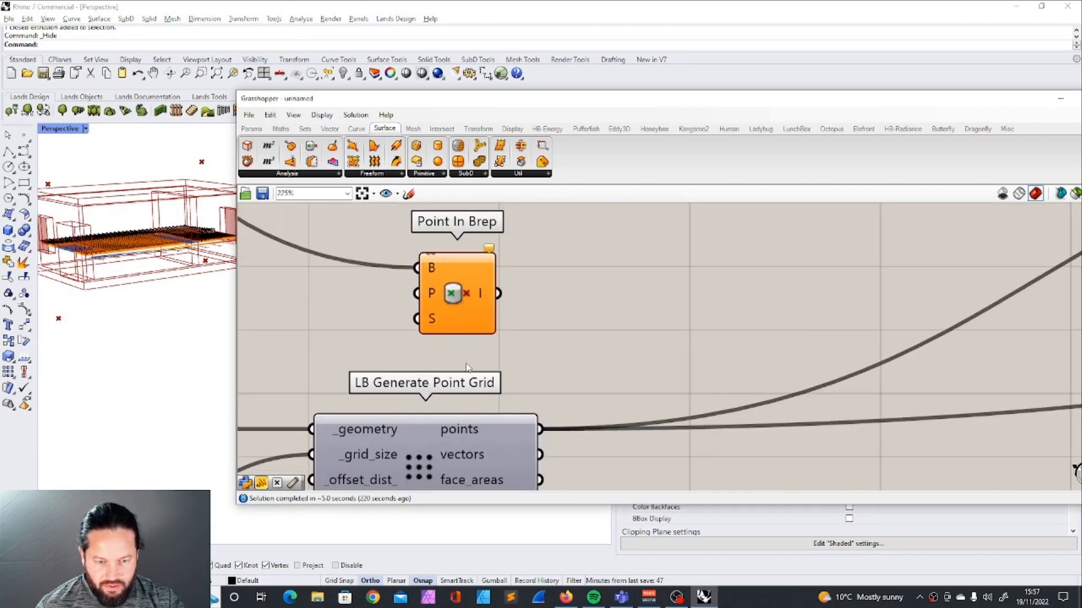
left_click_drag(468, 290, 610, 295)
left_click_drag(540, 430, 562, 305)
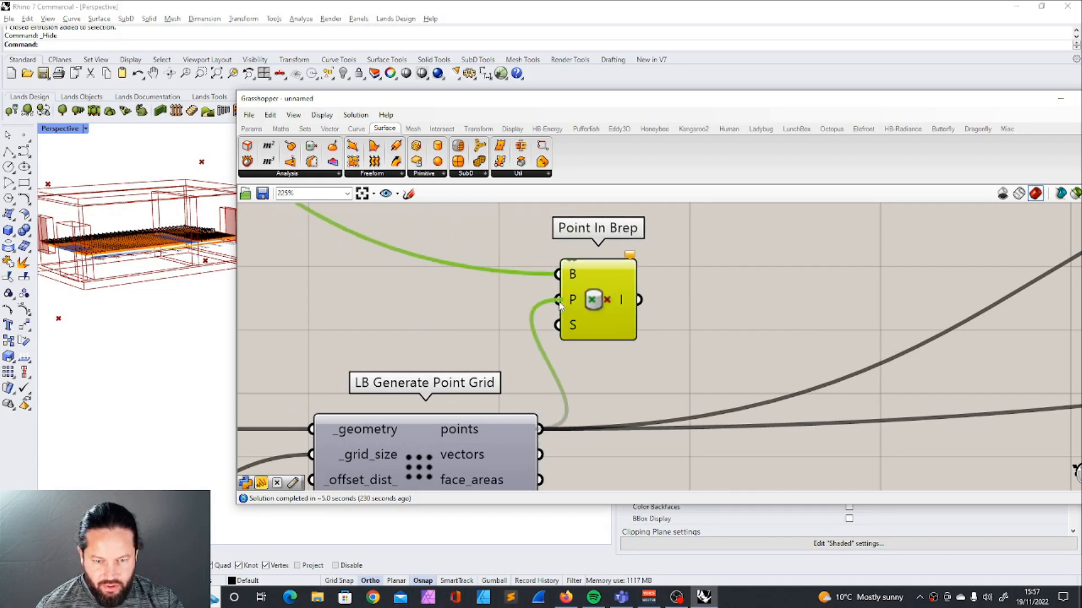
scroll(562, 304, "up", 1)
mouse_move(530, 326)
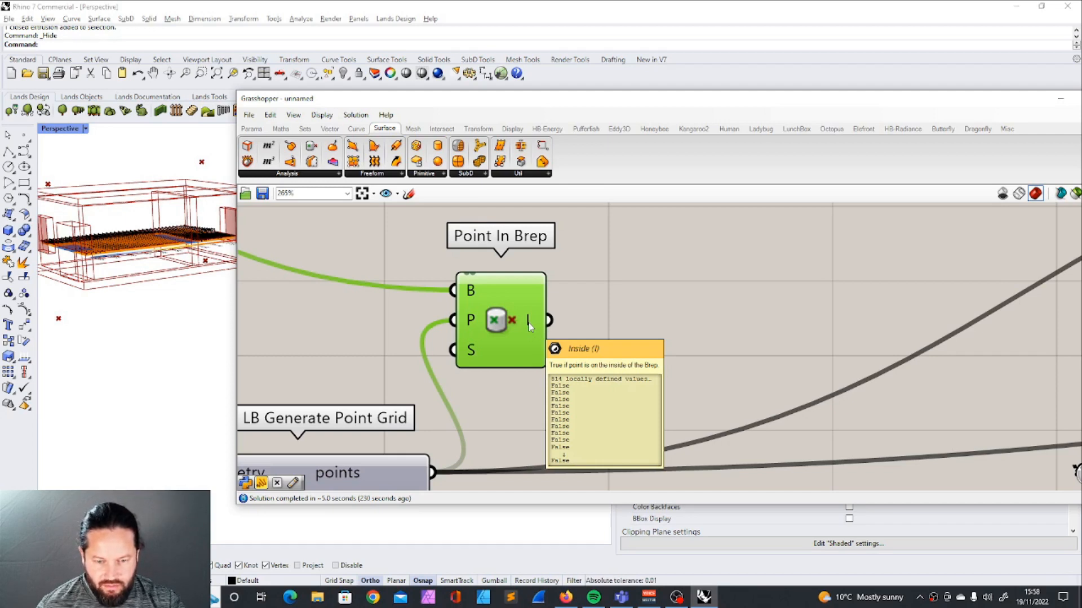
scroll(333, 326, "down", 5)
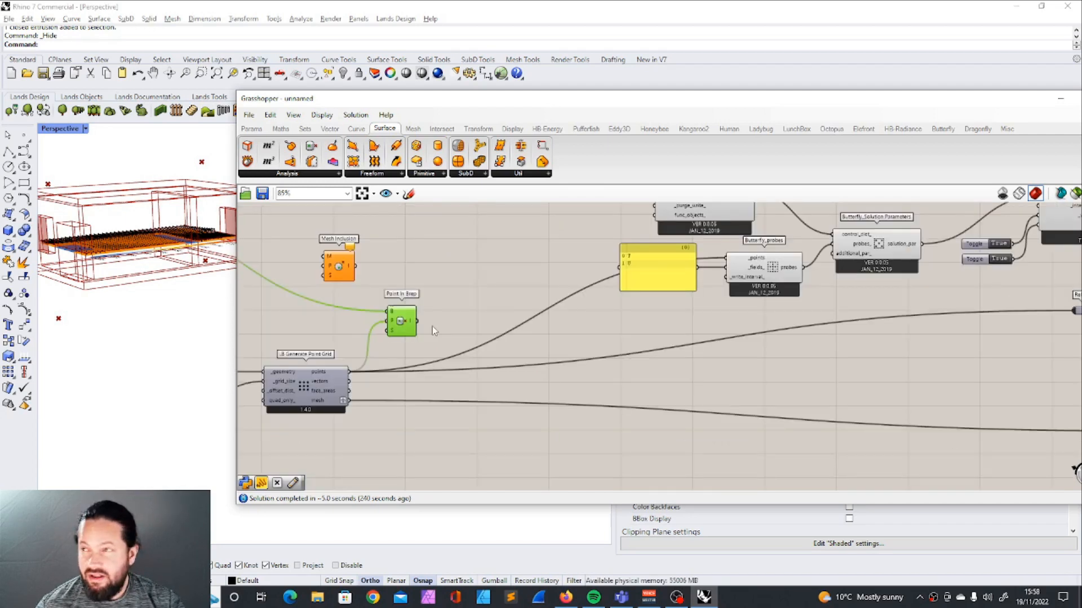
Step: Move the T and U fields panel down, clear of the wire running into the probes' points input
scroll(313, 426, "up", 2)
scroll(319, 416, "down", 2)
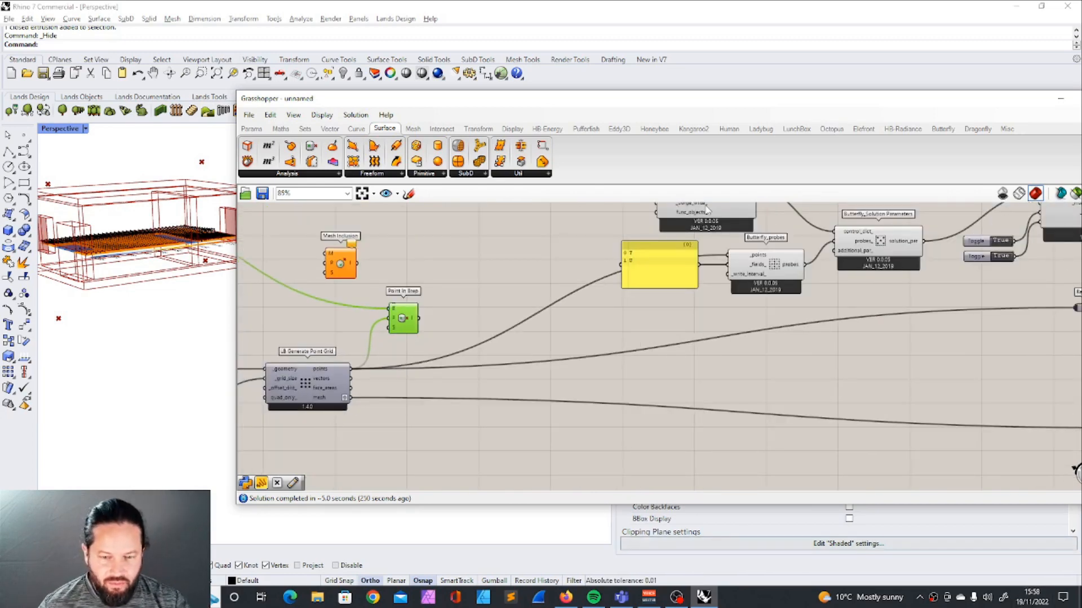
left_click_drag(652, 256, 646, 300)
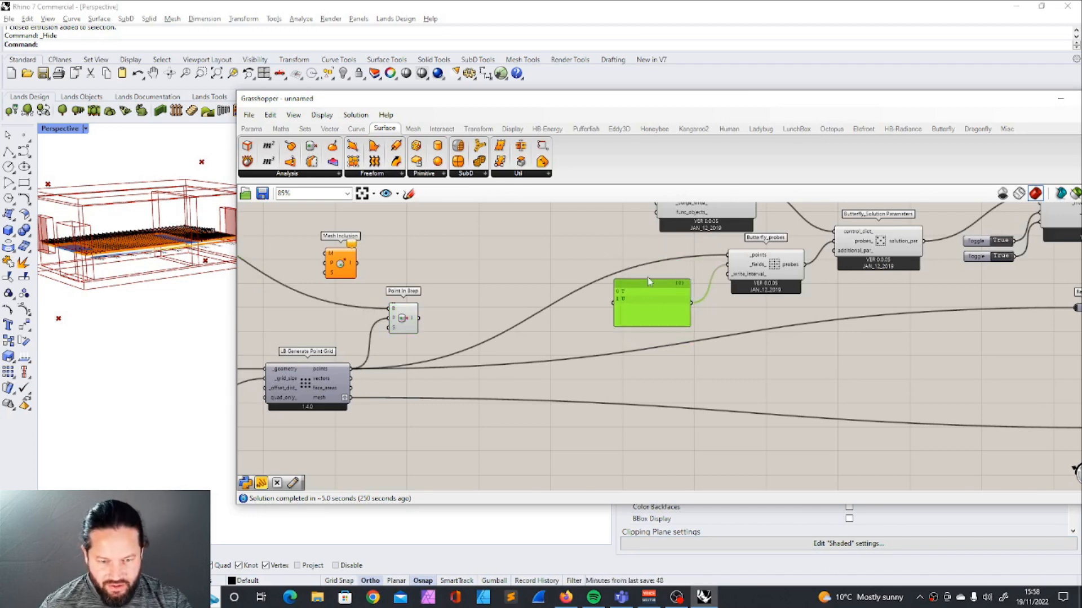
right_click_drag(220, 275, 168, 258)
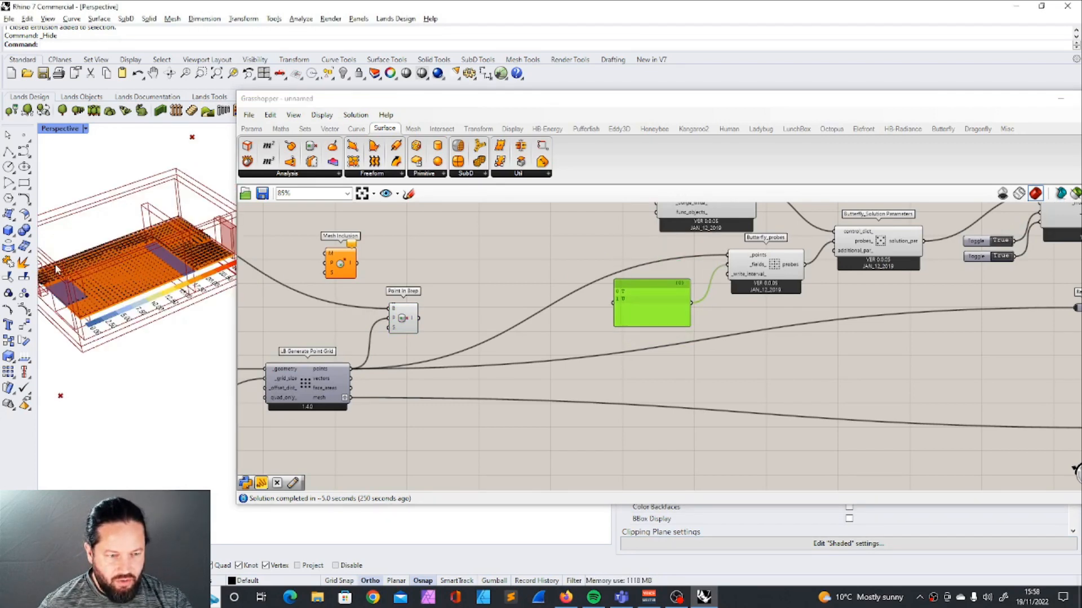
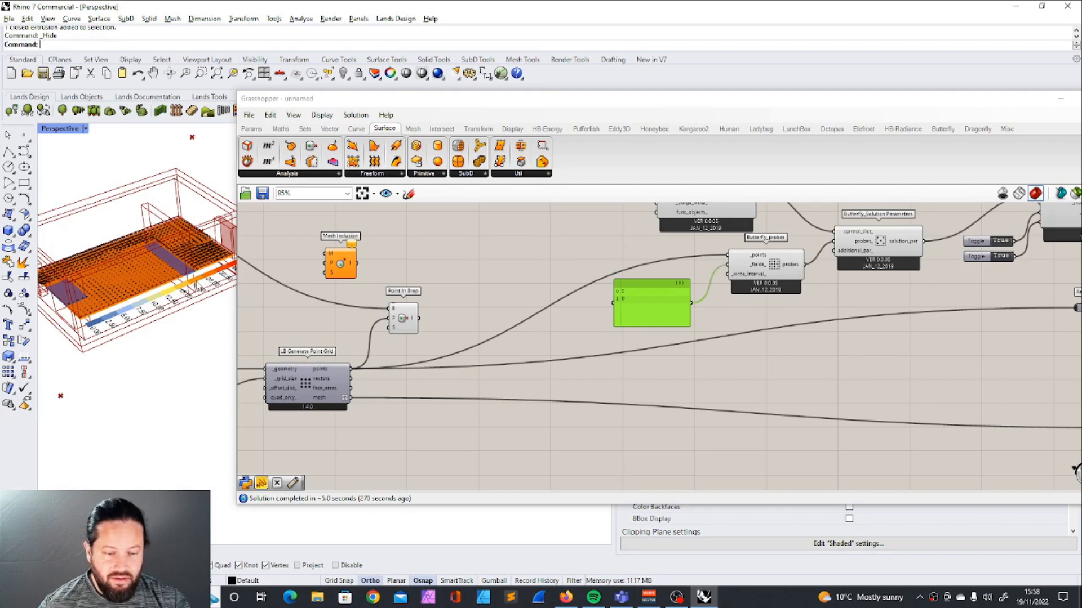
Step: Examine the point grid's mesh output, the Spatial Heatmap's mesh input and Point In Brep's Inside values
scroll(293, 398, "up", 5)
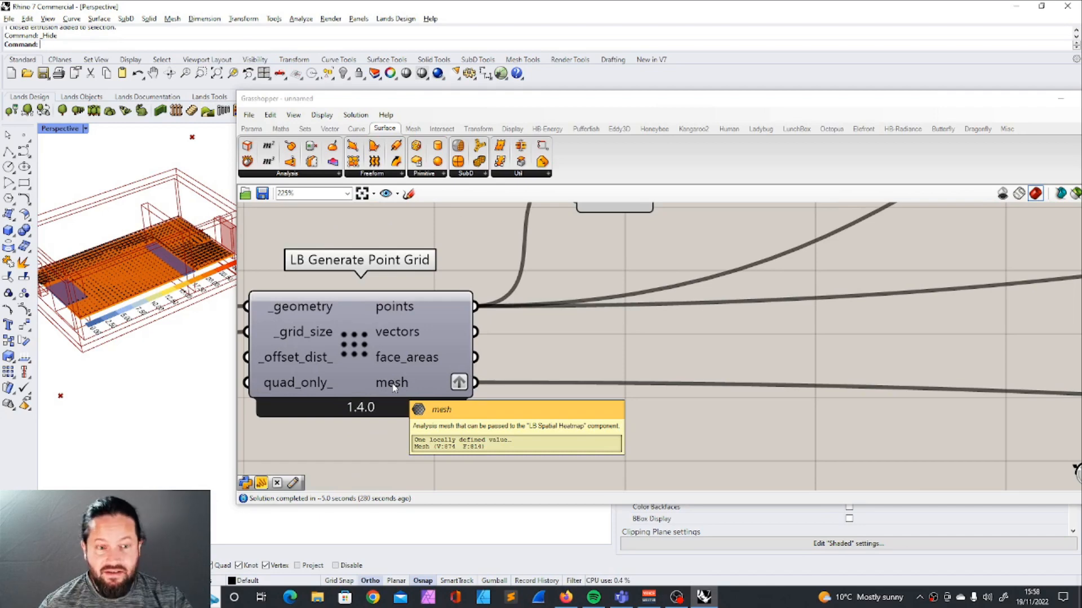
scroll(387, 269, "down", 5)
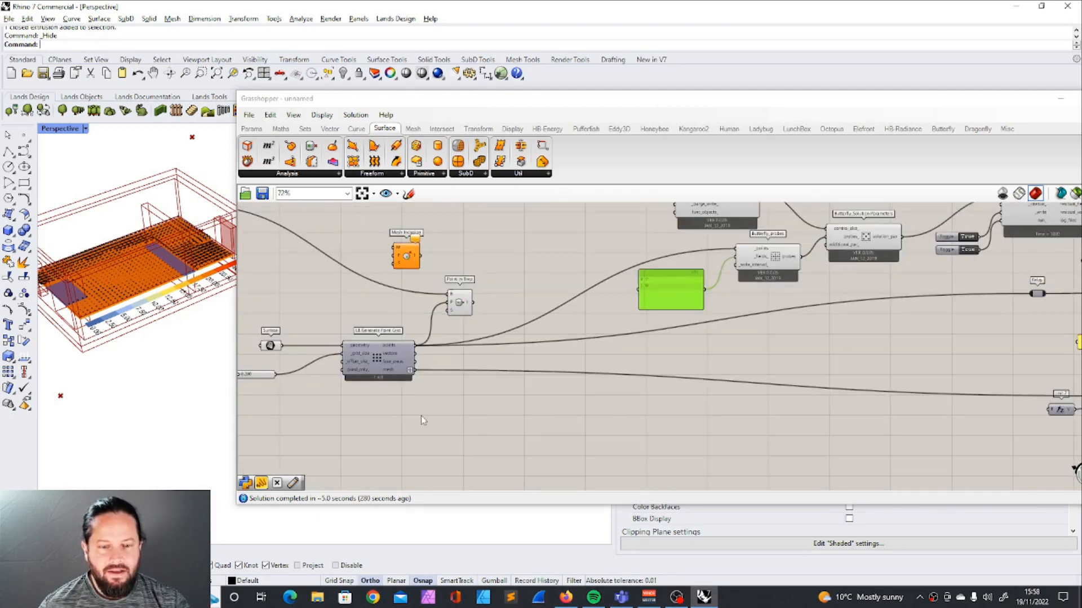
scroll(427, 338, "down", 9)
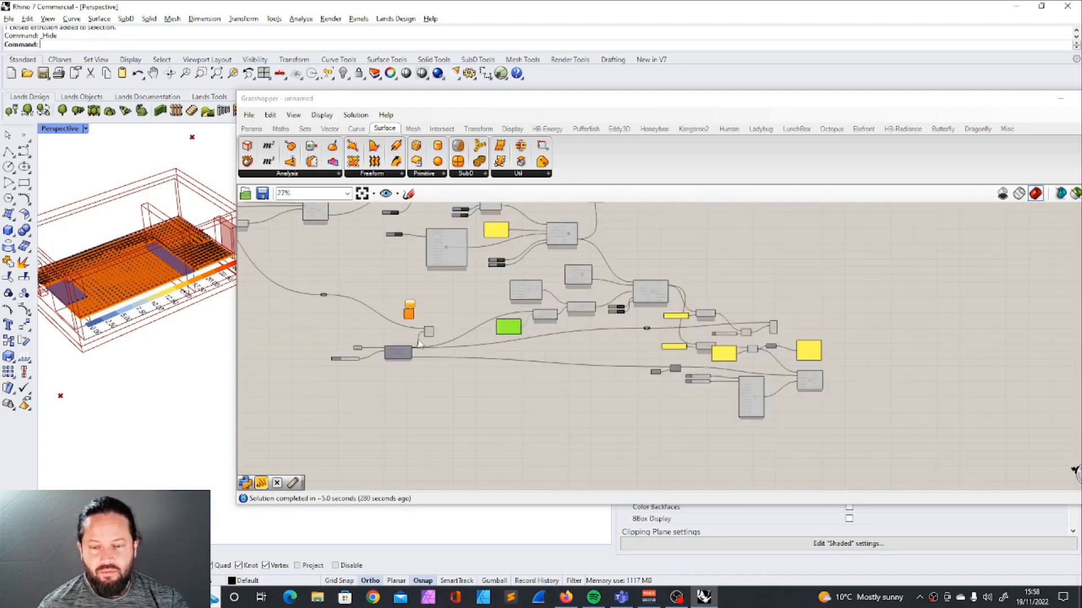
scroll(657, 425, "up", 10)
mouse_move(592, 308)
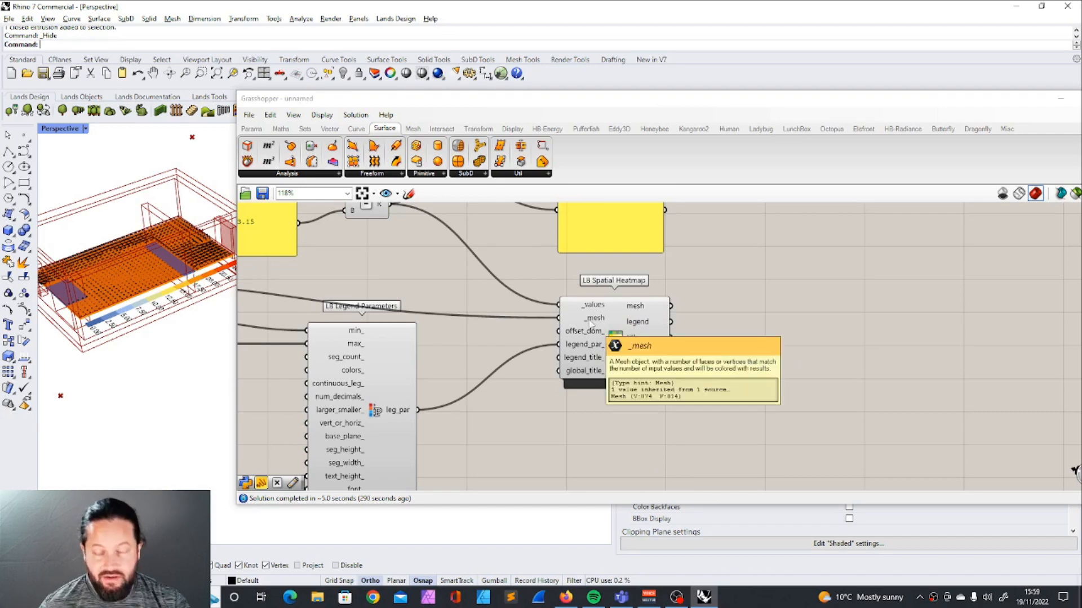
scroll(624, 313, "up", 3)
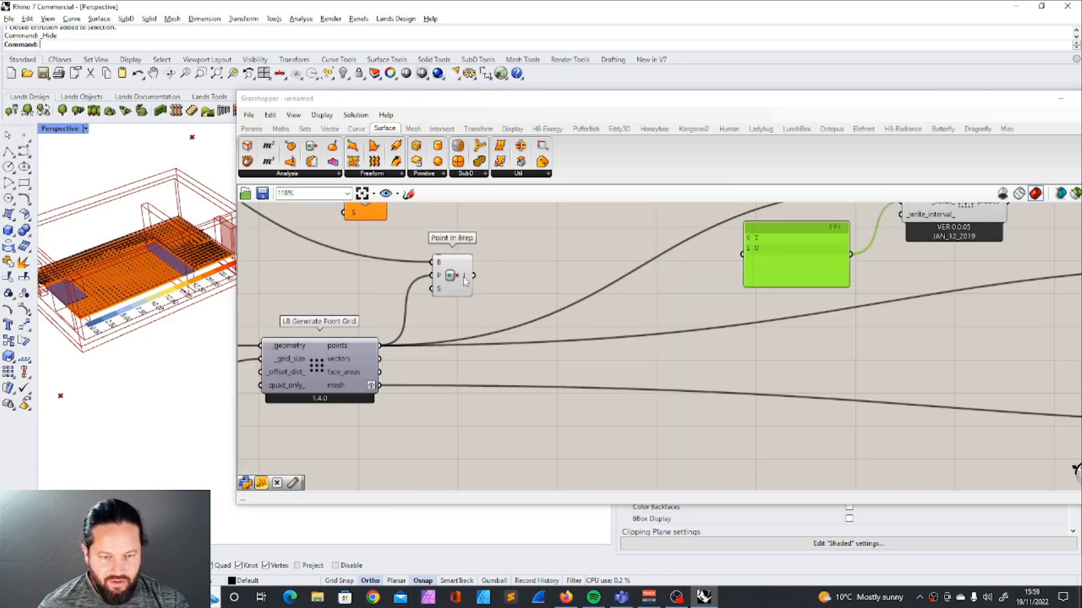
mouse_move(465, 282)
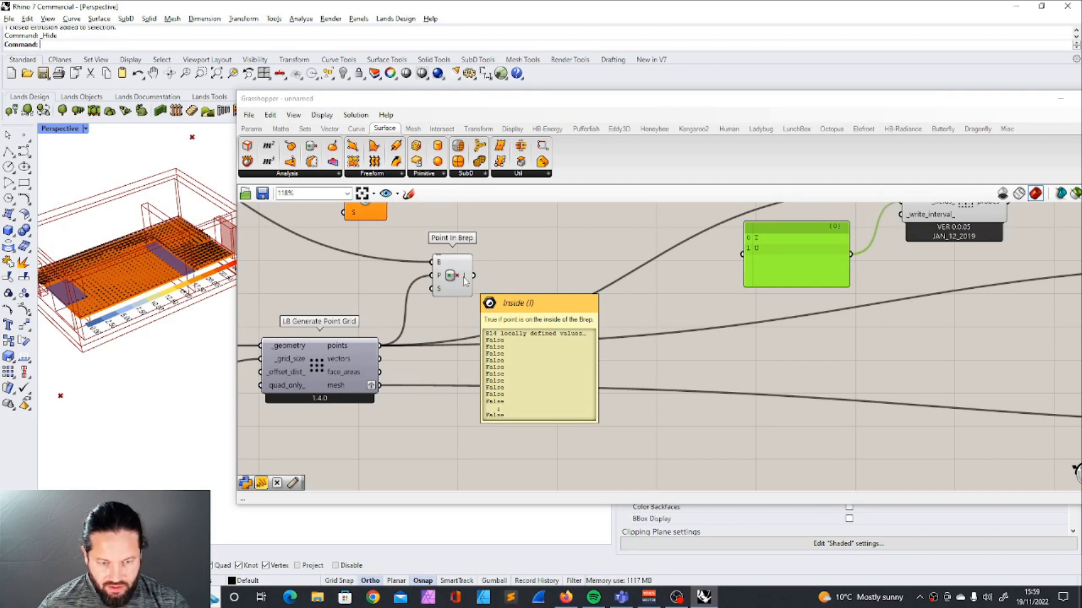
Step: Add a Dispatch component beside Point In Brep and leave some space between the two
double_click(417, 270)
type("du")
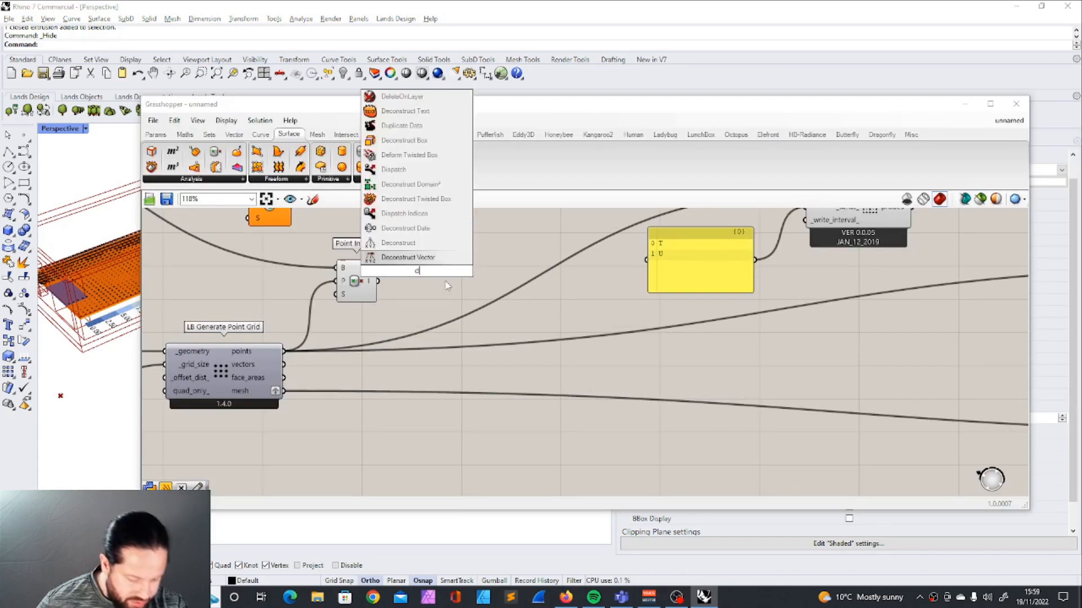
key("BackSpace")
type("isp")
left_click(431, 256)
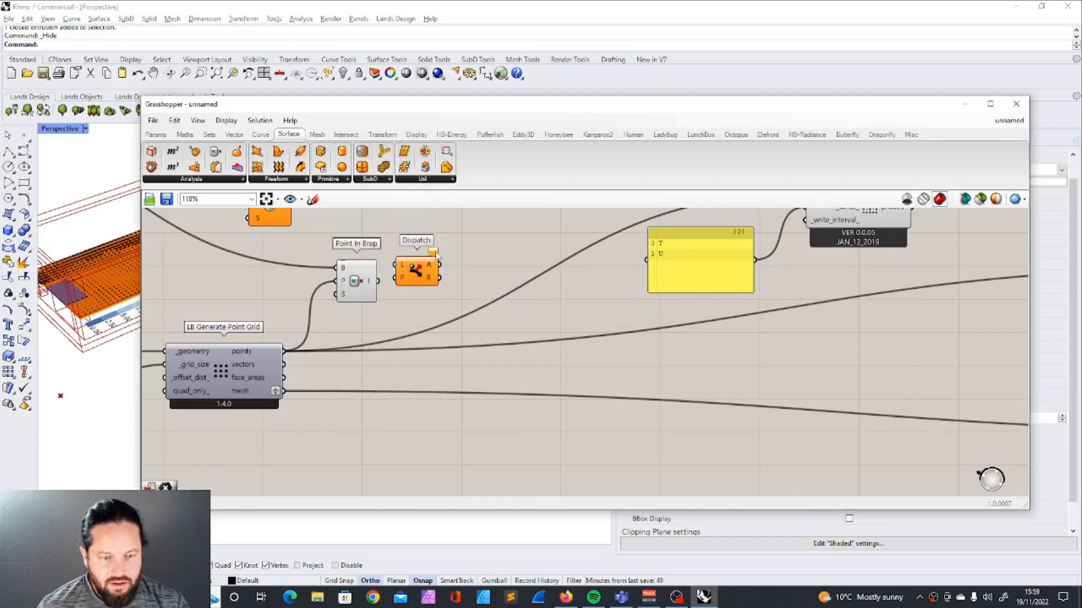
scroll(439, 245, "up", 4)
left_click_drag(409, 284, 458, 284)
scroll(459, 287, "down", 3)
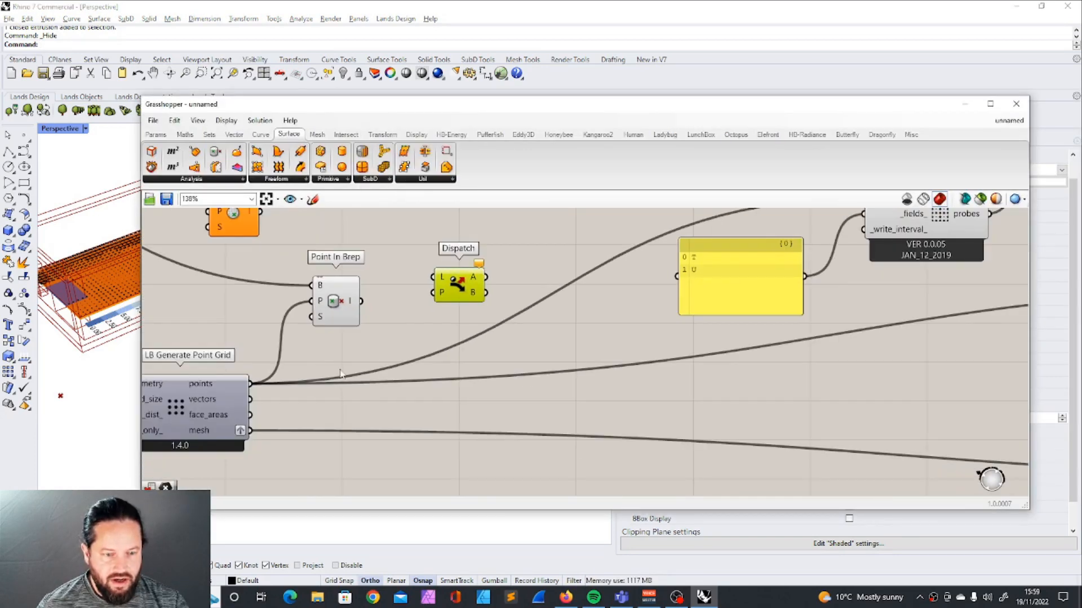
Step: Wire the grid points into Dispatch's List, Point In Brep's Inside into its Pattern, and its B output into the Butterfly probes' points
left_click_drag(251, 384, 443, 324)
left_click(366, 350)
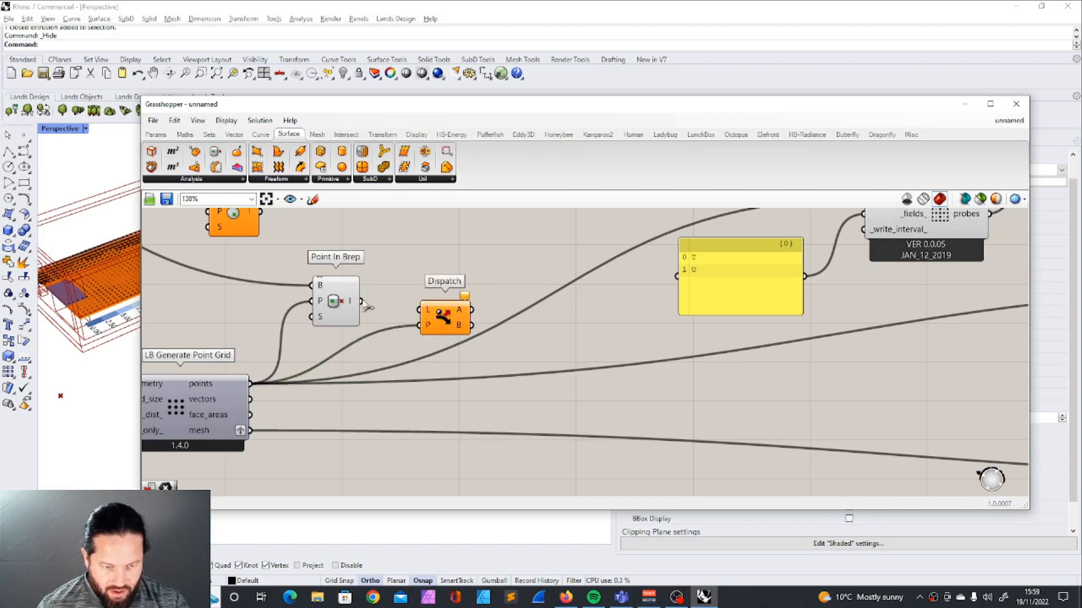
left_click_drag(361, 302, 421, 326)
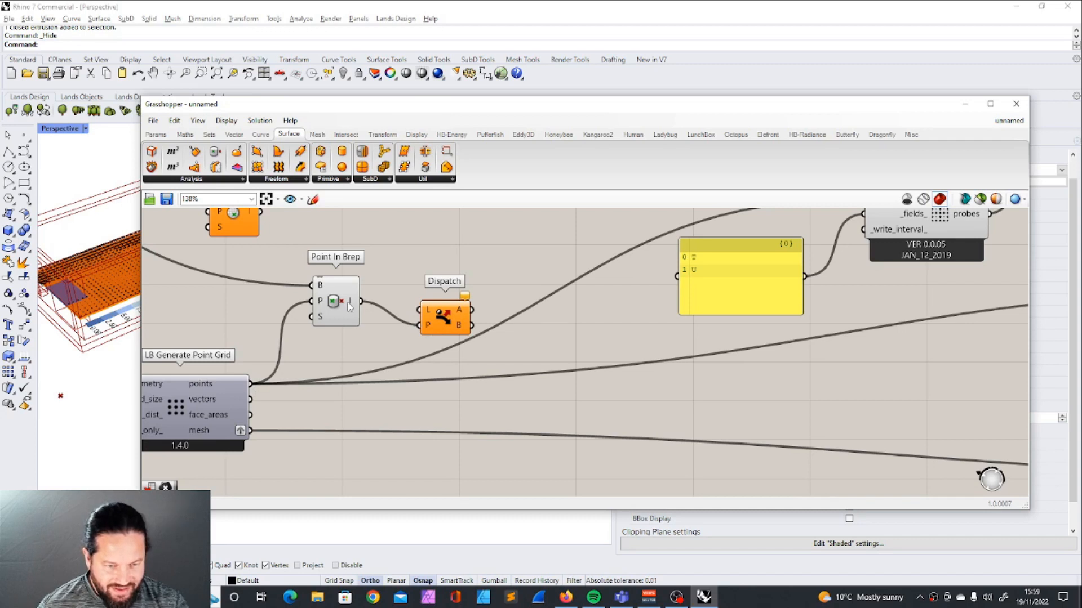
mouse_move(350, 302)
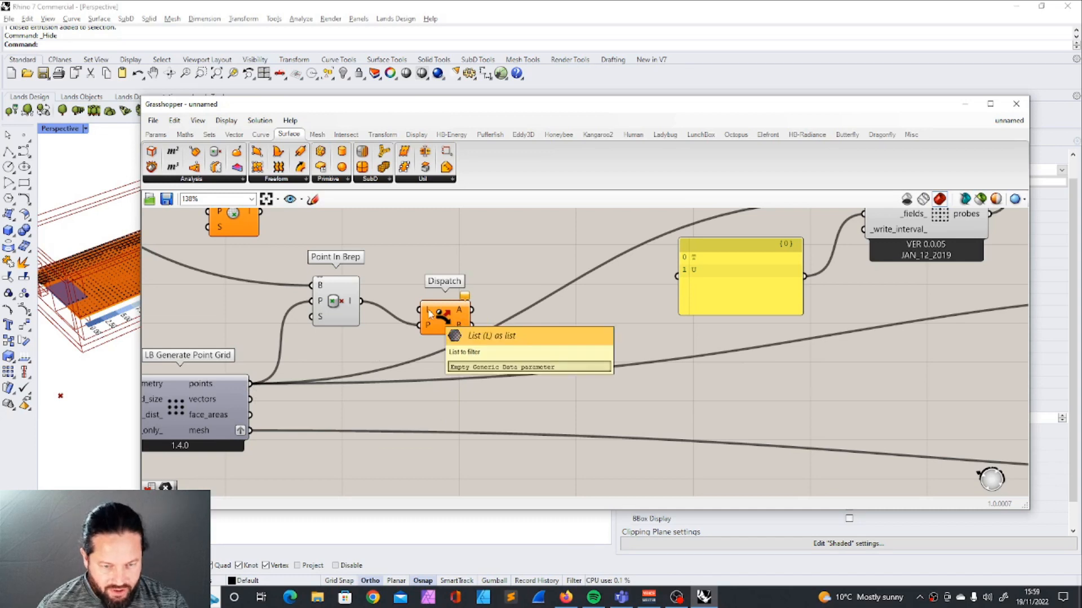
left_click_drag(251, 383, 426, 311)
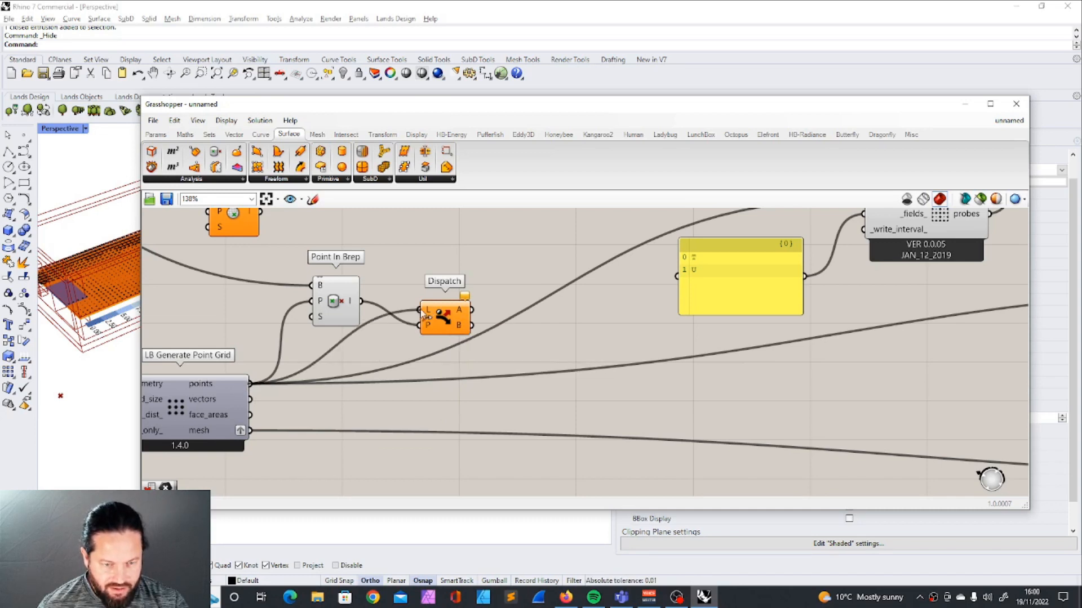
mouse_move(459, 318)
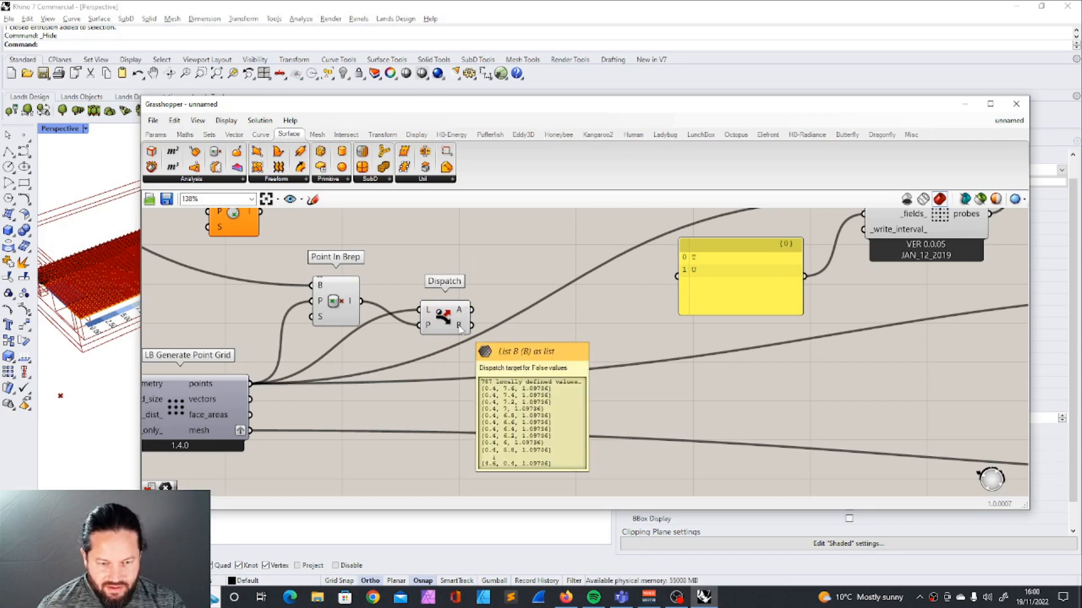
scroll(459, 330, "down", 2)
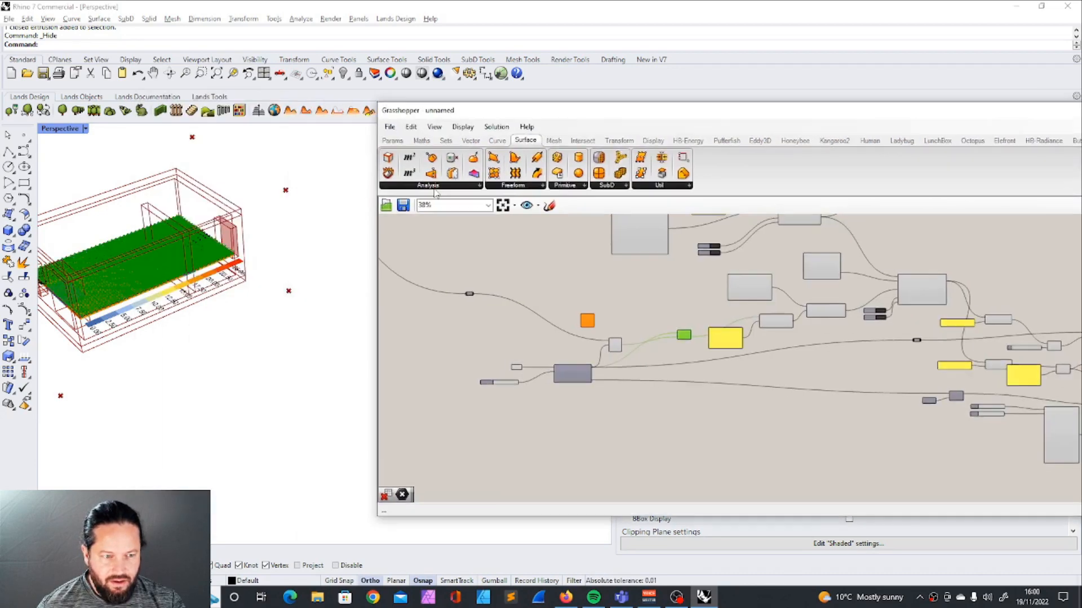
Step: Turn off the viewport preview of the Point In Brep and Dispatch components
right_click_drag(270, 338, 300, 310)
scroll(148, 401, "up", 3)
scroll(147, 401, "down", 3)
right_click_drag(164, 417, 130, 415)
left_click(637, 423)
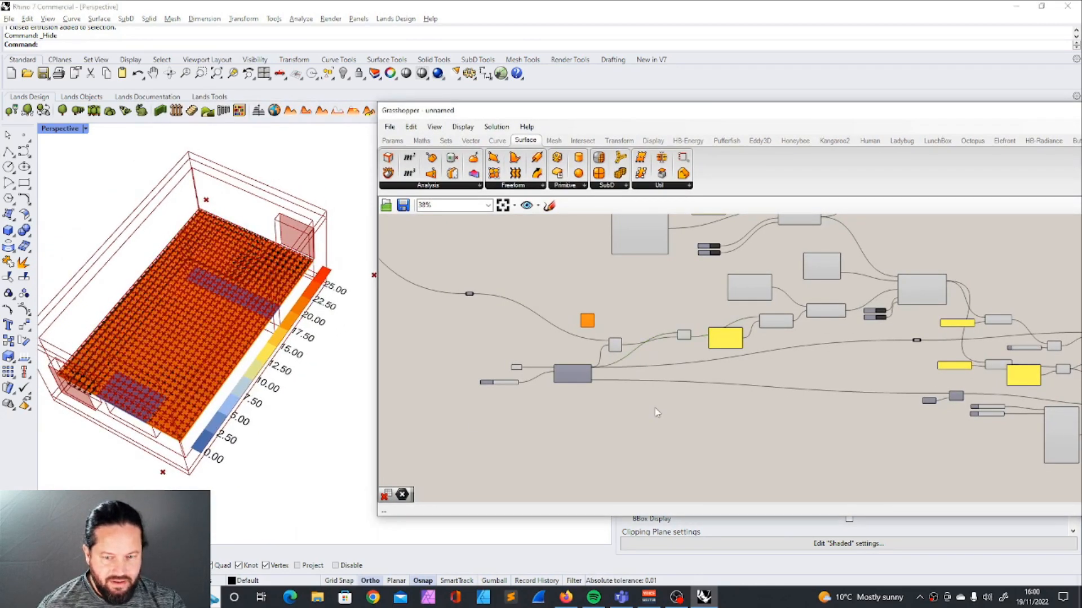
scroll(652, 353, "up", 5)
right_click(557, 324)
left_click(588, 346)
scroll(680, 330, "up", 1)
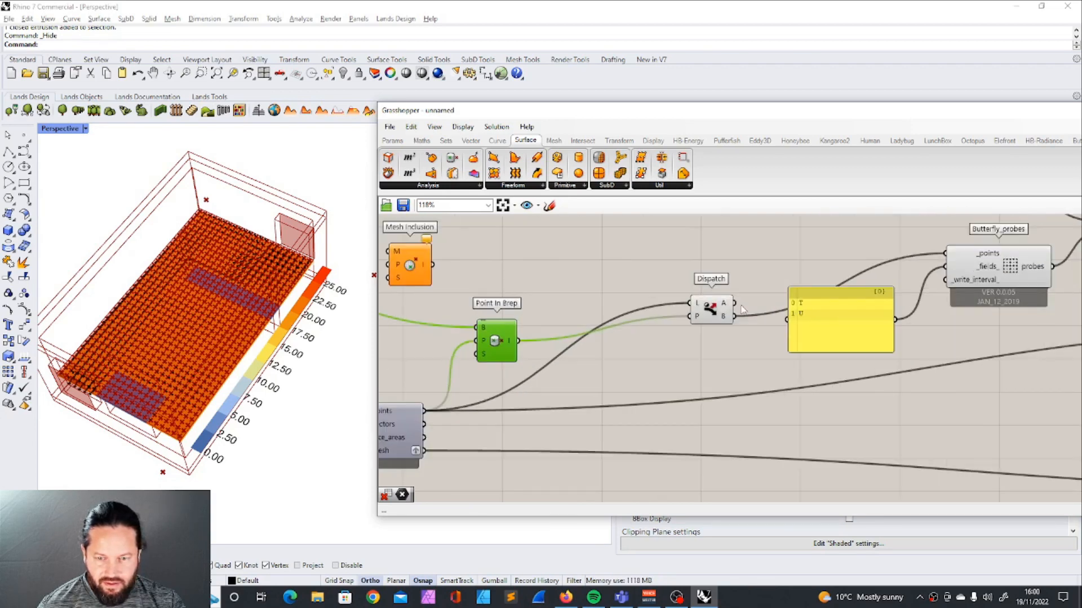
left_click(713, 309)
right_click(712, 309)
left_click(747, 329)
Step: Add a Point parameter fed by Dispatch's B output and inspect its points around the partition
right_click_drag(763, 351, 542, 363)
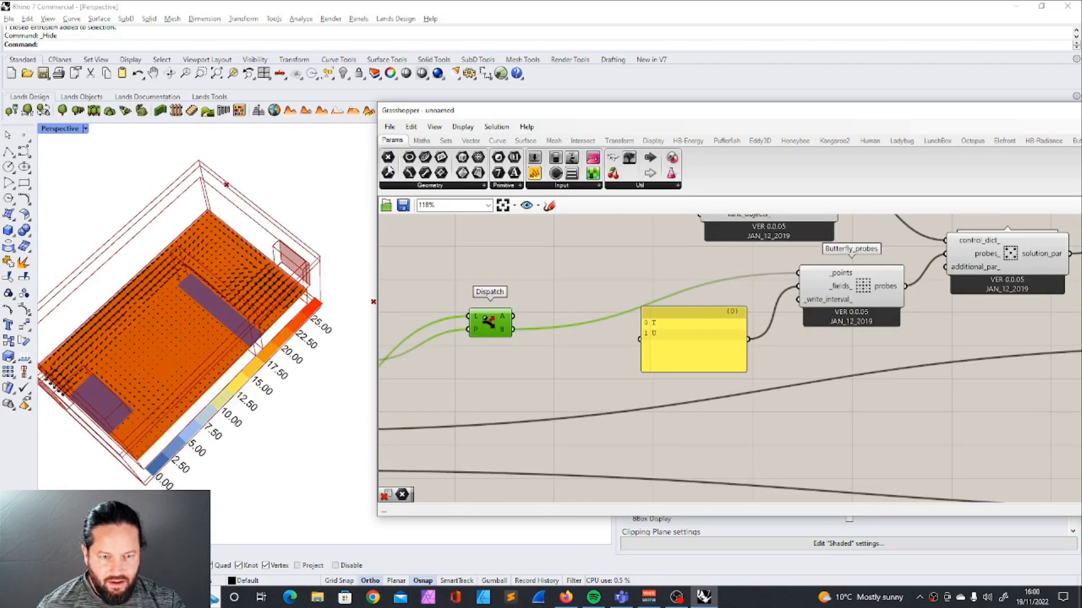
left_click_drag(542, 361, 541, 361)
scroll(571, 353, "up", 2)
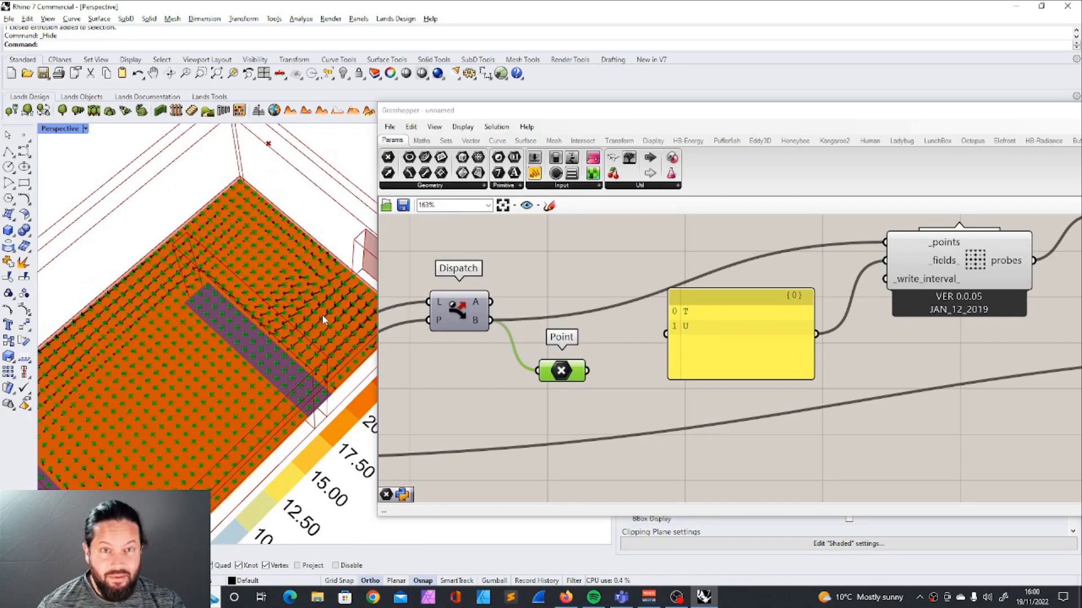
scroll(558, 293, "down", 5)
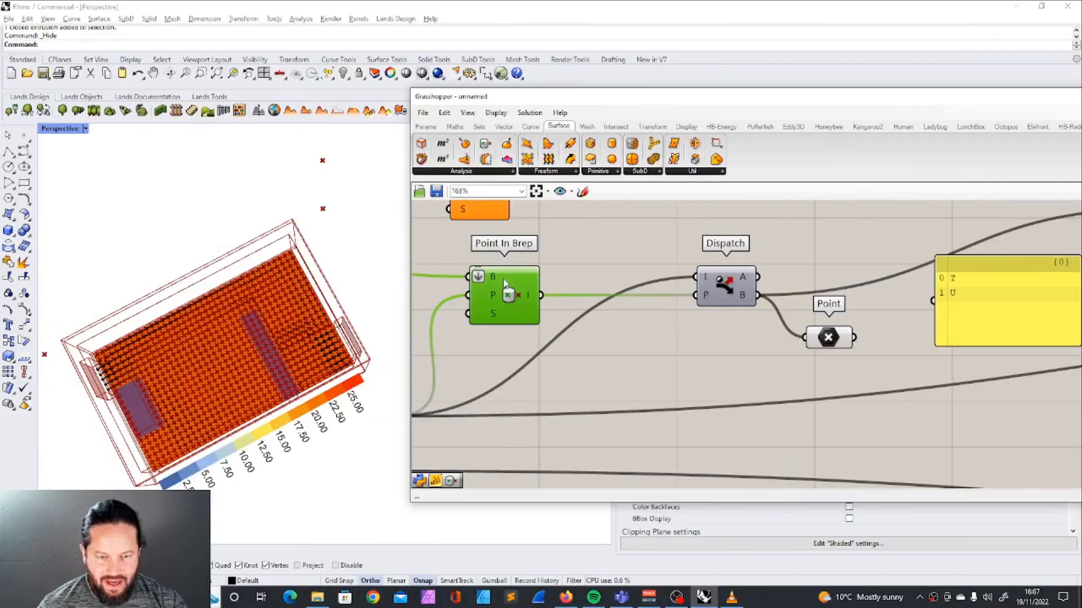
Step: Line up Mesh Inclusion above Point In Brep and shift Point In Brep slightly away from the point grid component
scroll(579, 303, "down", 3)
scroll(579, 302, "up", 2)
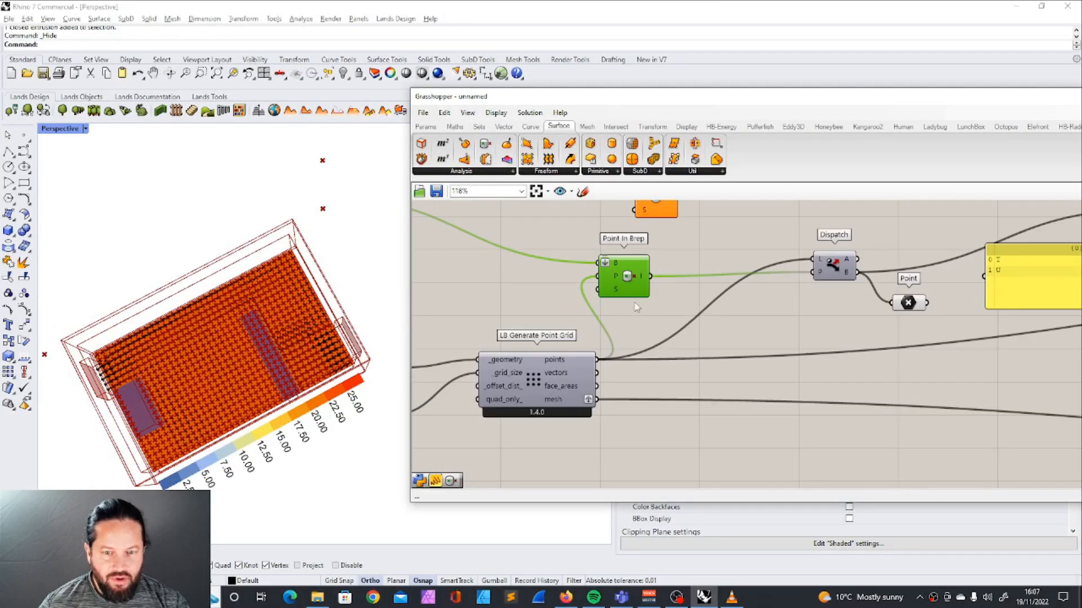
right_click_drag(637, 307, 633, 346)
scroll(652, 228, "up", 1)
left_click_drag(650, 231, 623, 220)
scroll(634, 225, "down", 2)
scroll(582, 304, "up", 3)
left_click_drag(646, 289, 659, 277)
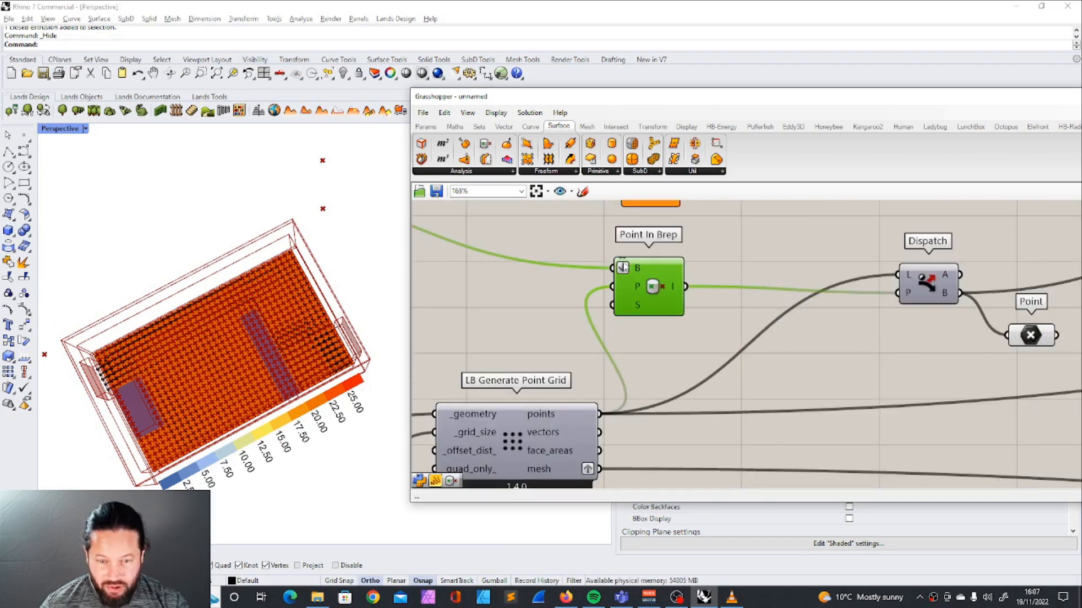
Step: Add a Point In Breps component from the surface analysis tools, next to Point In Brep
scroll(622, 267, "down", 3)
right_click_drag(237, 360, 186, 389)
scroll(181, 388, "up", 10)
scroll(177, 383, "down", 11)
scroll(255, 322, "up", 9)
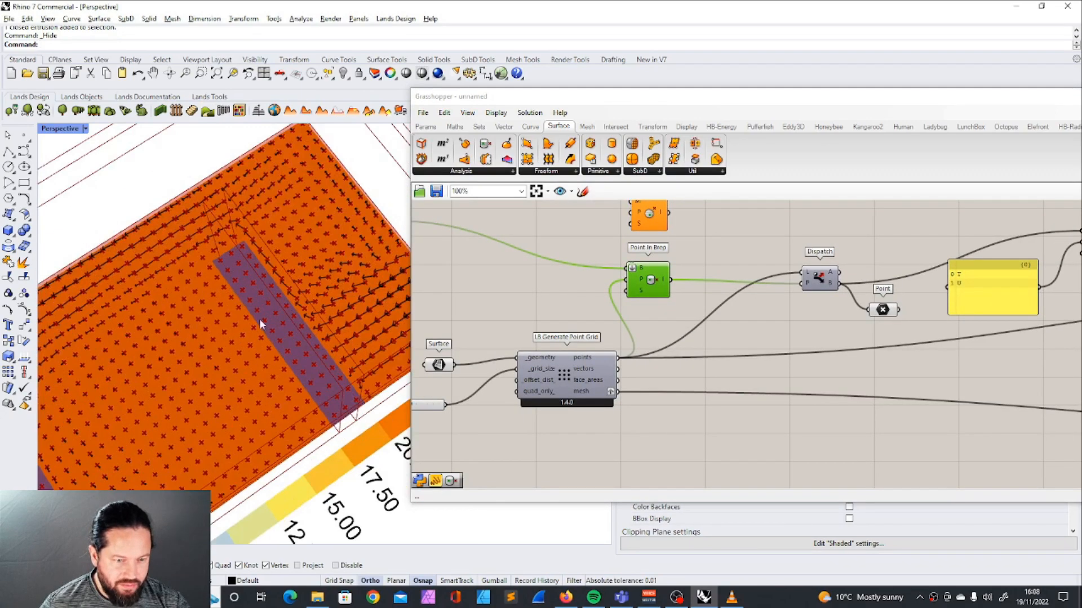
scroll(632, 392, "down", 2)
left_click(461, 171)
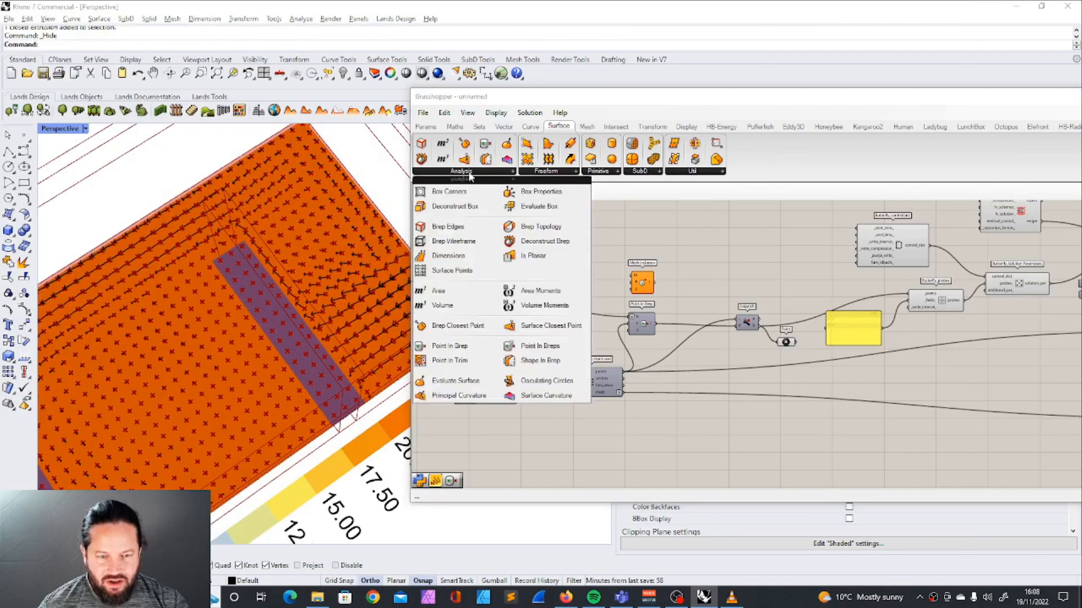
left_click(539, 350)
left_click(584, 330)
scroll(596, 331, "up", 5)
scroll(595, 324, "down", 4)
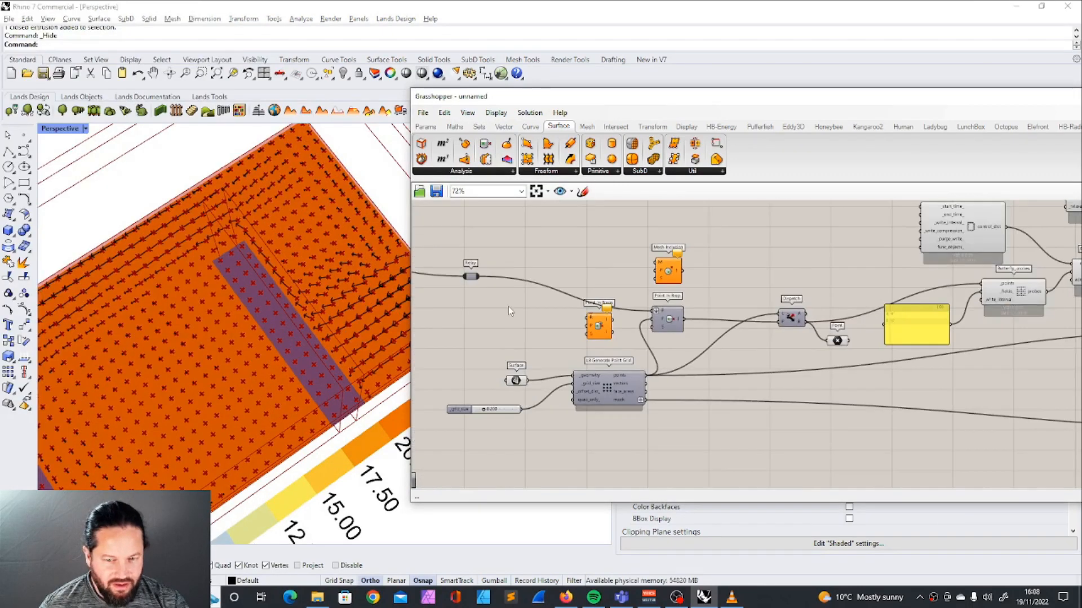
Step: Replace Point In Brep with Point In Breps, connecting the relayed geometry, the grid points and Dispatch's Pattern input to it
scroll(586, 331, "up", 4)
left_click_drag(513, 309, 662, 351)
left_click_drag(642, 302, 665, 282)
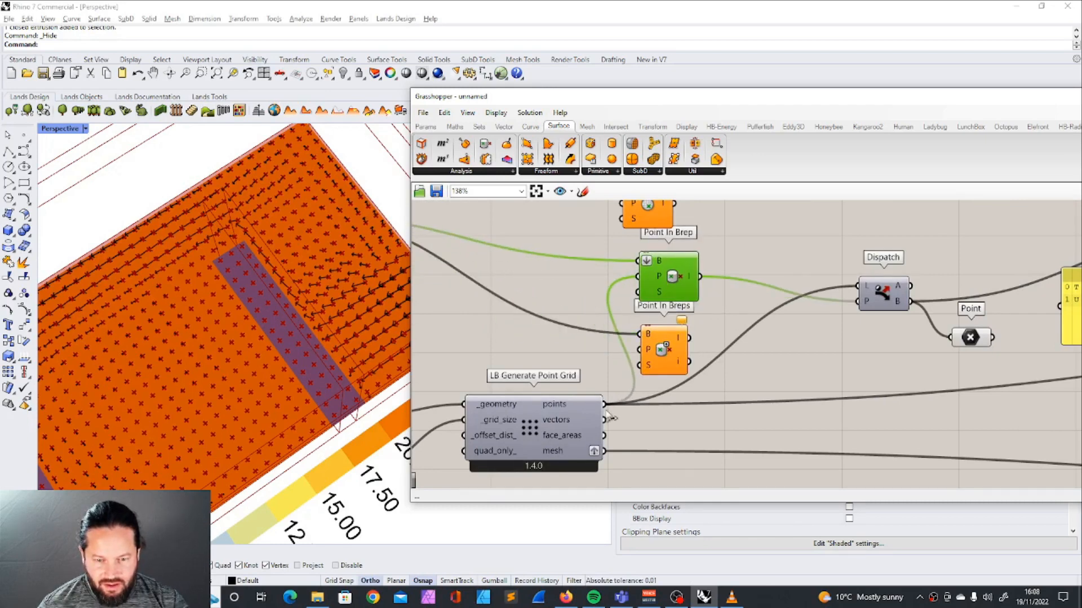
scroll(741, 334, "down", 1)
scroll(741, 334, "up", 2)
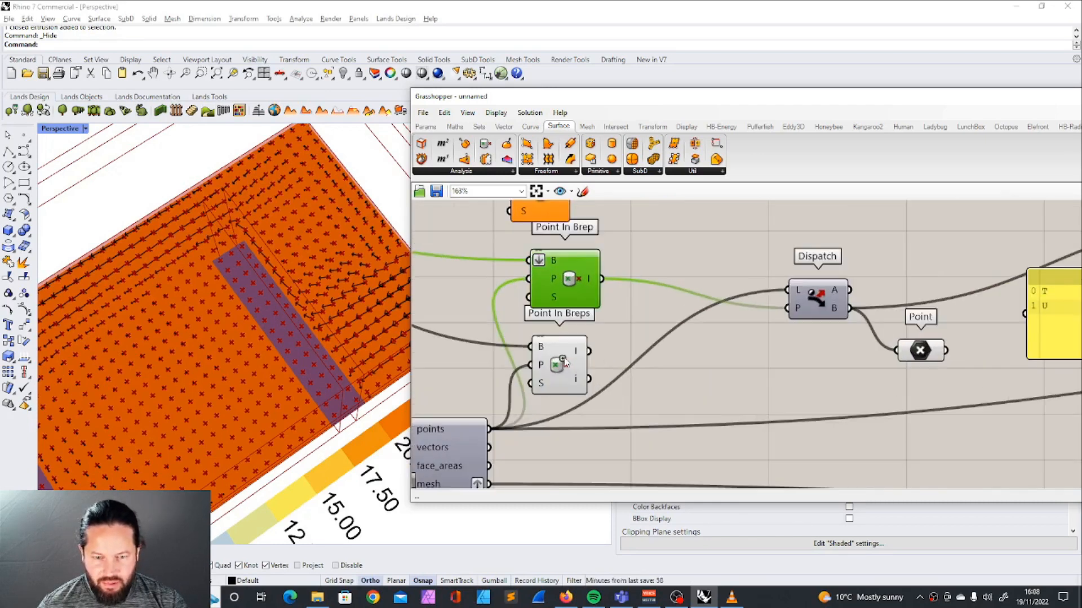
left_click_drag(589, 350, 787, 308)
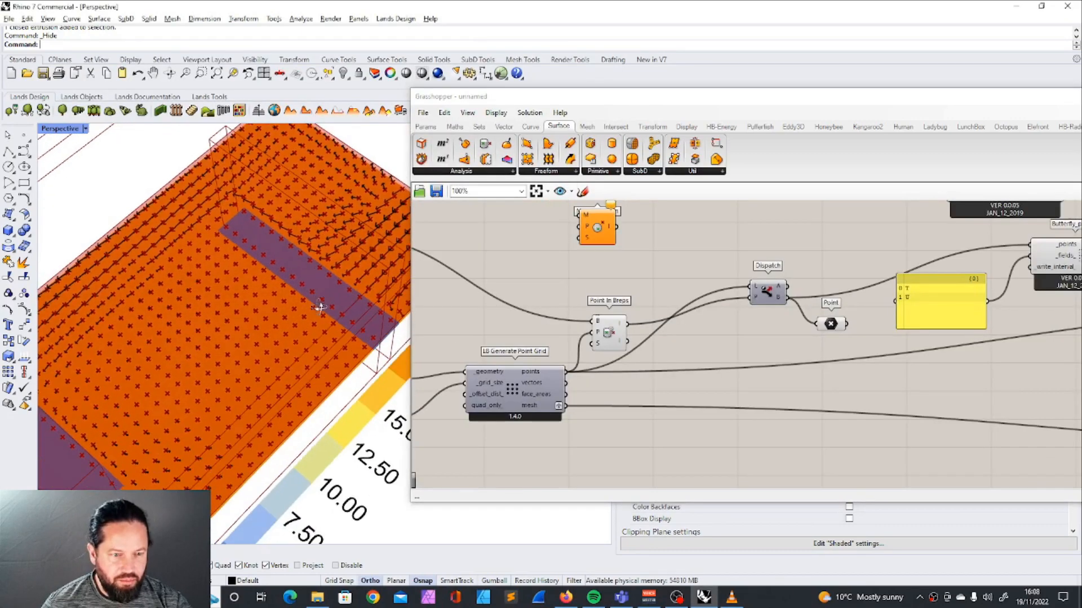
Step: Examine the filtered points around the partition and box, highlighting them through the Point parameter
scroll(324, 304, "down", 6)
scroll(264, 352, "up", 8)
right_click_drag(222, 337, 194, 350)
scroll(189, 348, "down", 5)
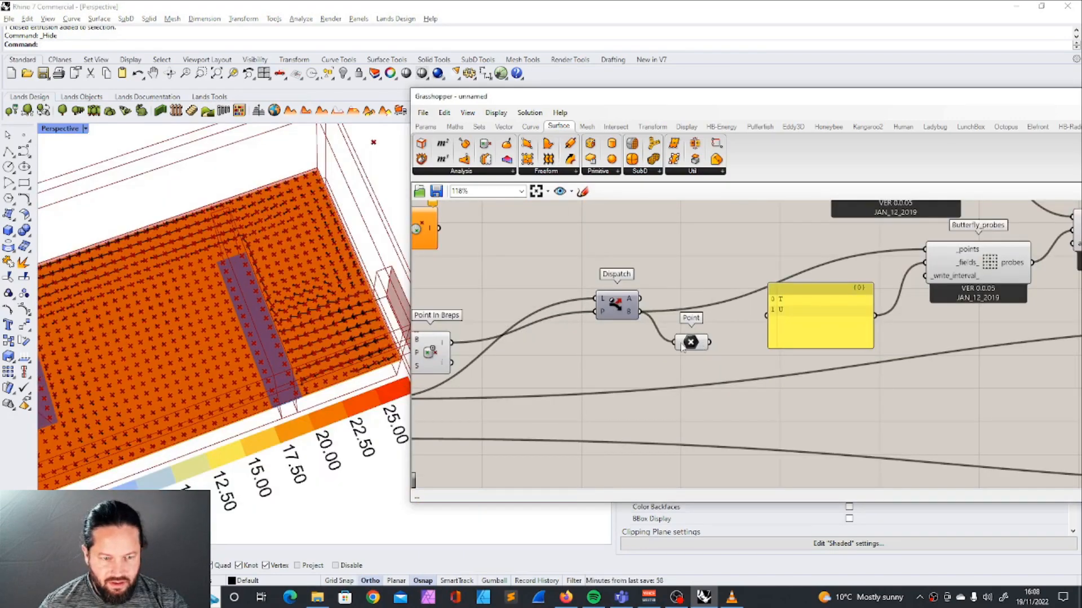
left_click(687, 345)
right_click_drag(276, 333, 299, 324)
scroll(217, 377, "down", 5)
scroll(228, 369, "up", 5)
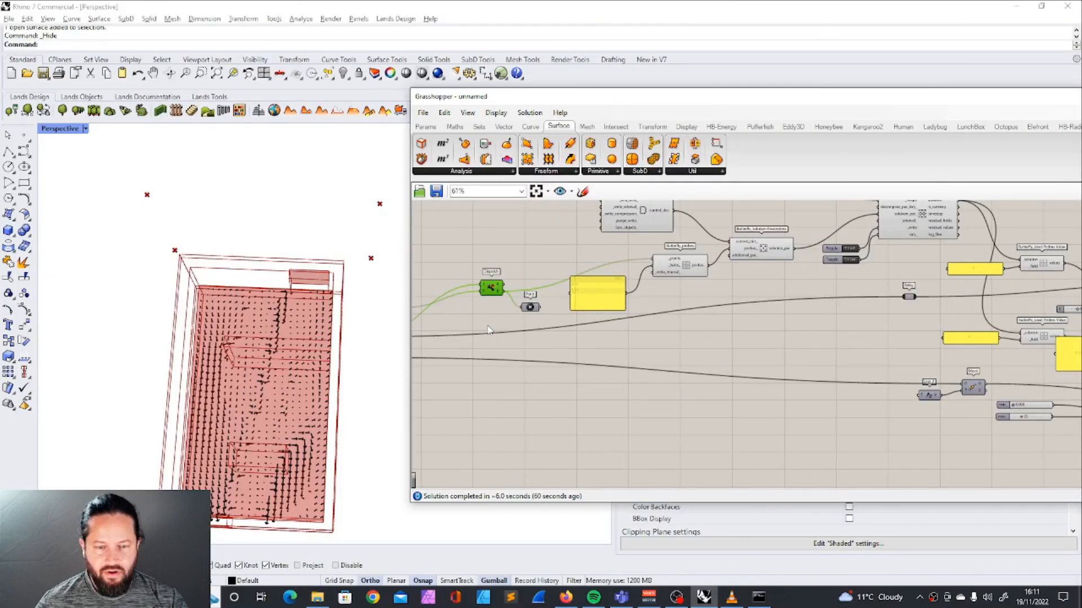
Step: Move Vector Display Ex farther from the Multiplication component and check the values on its Point input
scroll(488, 331, "down", 4)
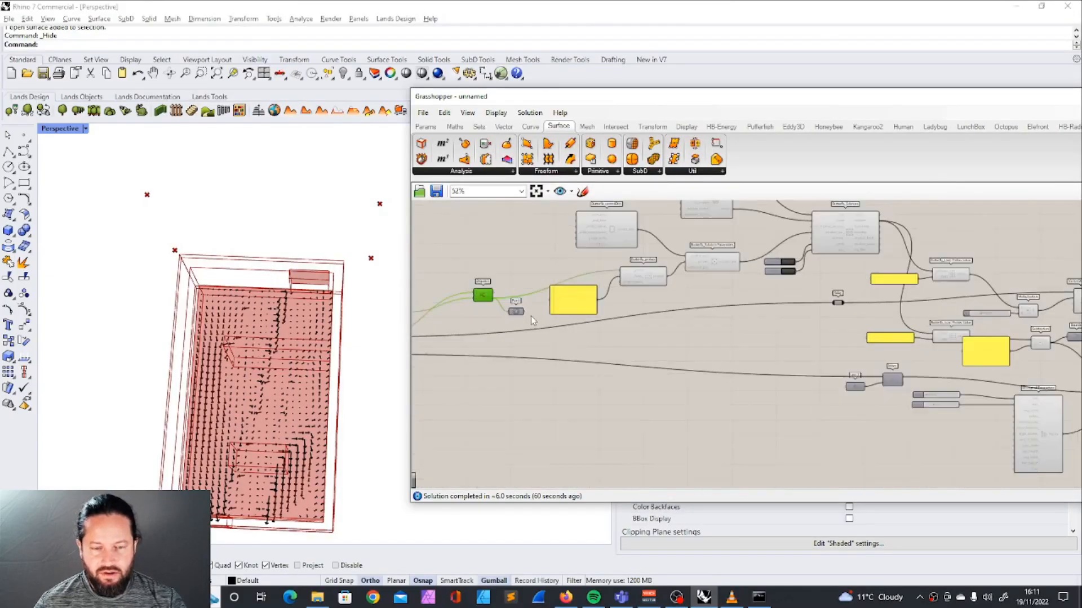
right_click_drag(970, 309, 796, 319)
scroll(790, 316, "up", 4)
scroll(724, 325, "up", 3)
left_click_drag(624, 299, 736, 299)
mouse_move(736, 300)
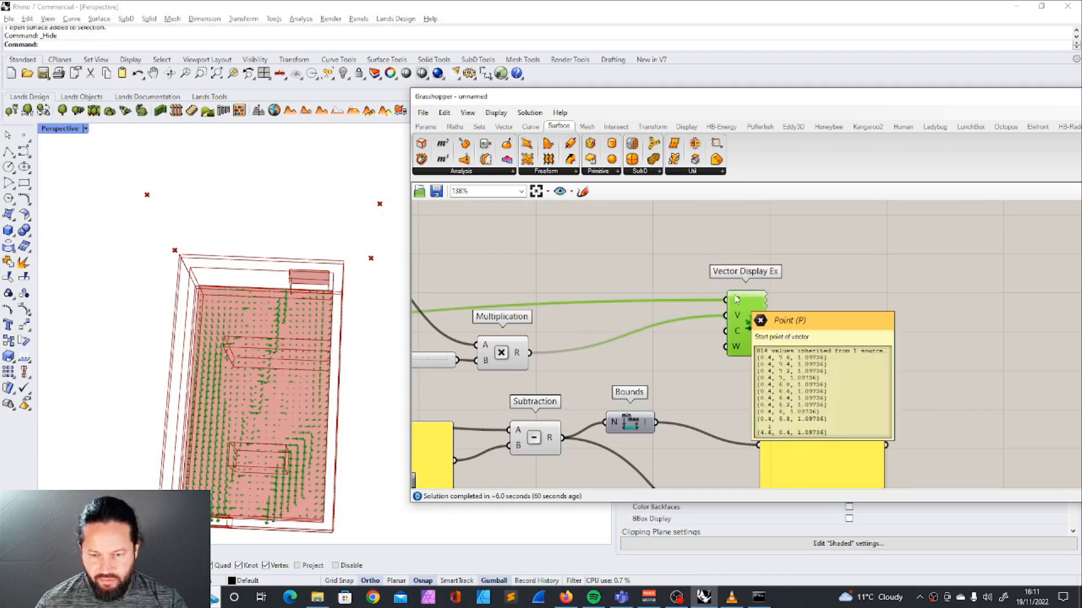
Step: Connect the filtered Point parameter to the relay that feeds Vector Display Ex's Point input
scroll(812, 313, "down", 6)
scroll(507, 336, "up", 6)
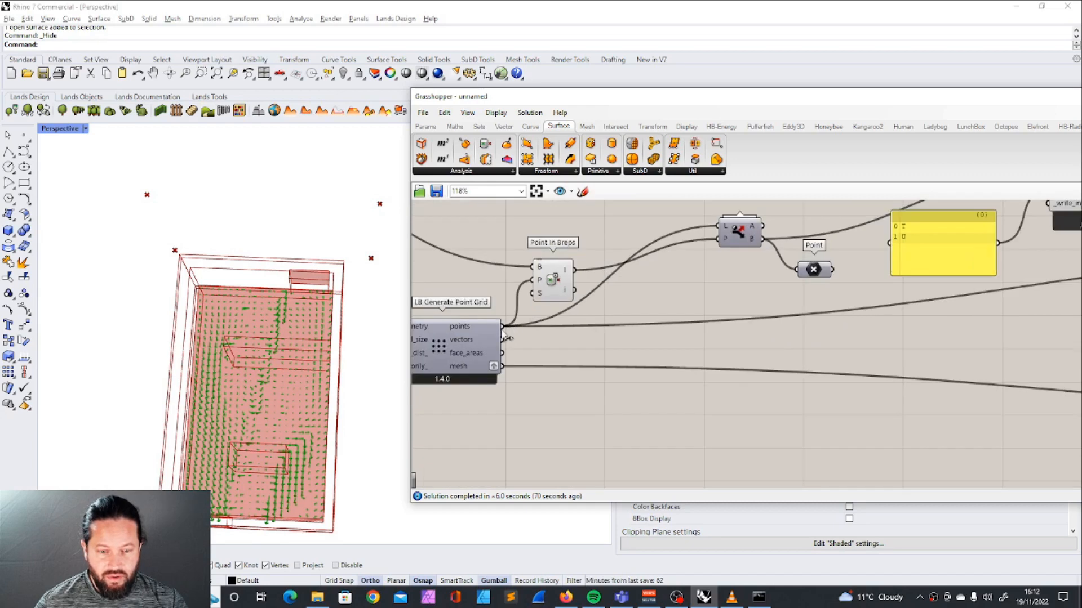
scroll(507, 337, "down", 2)
scroll(666, 297, "up", 4)
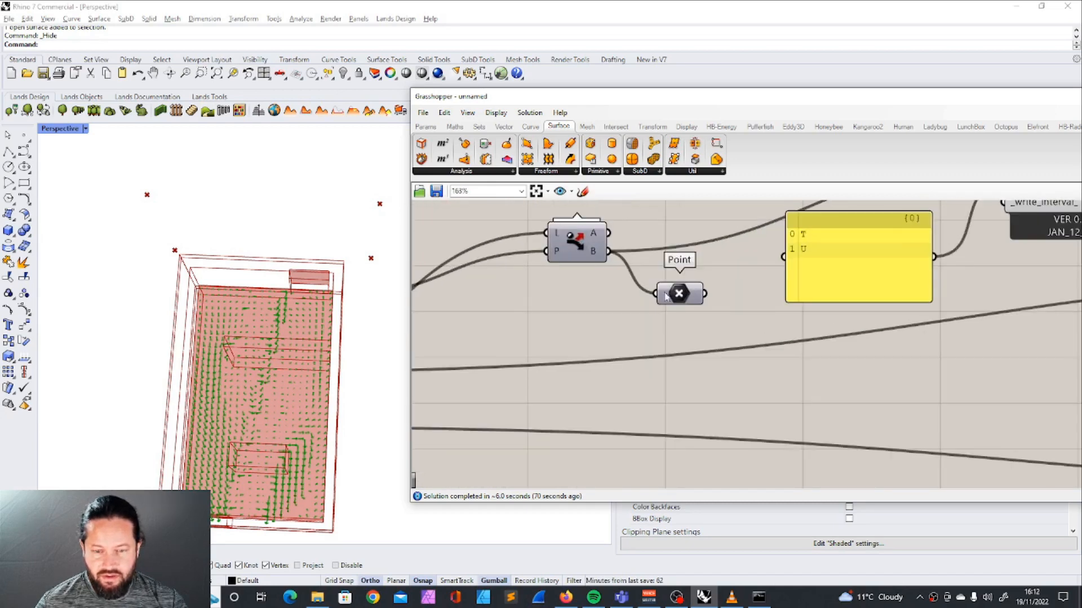
scroll(560, 259, "down", 4)
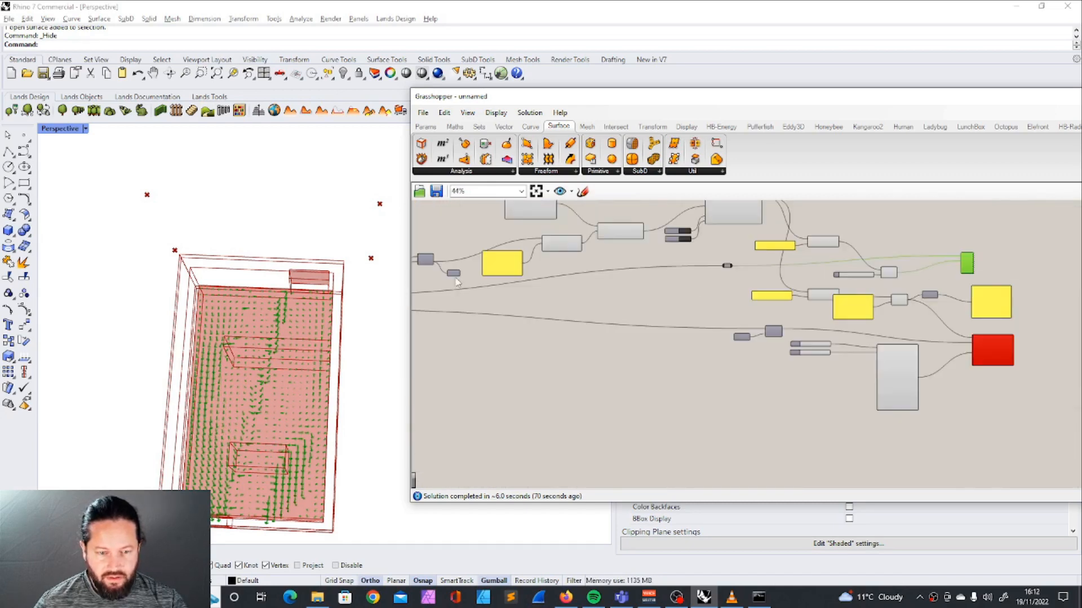
left_click_drag(457, 276, 480, 283)
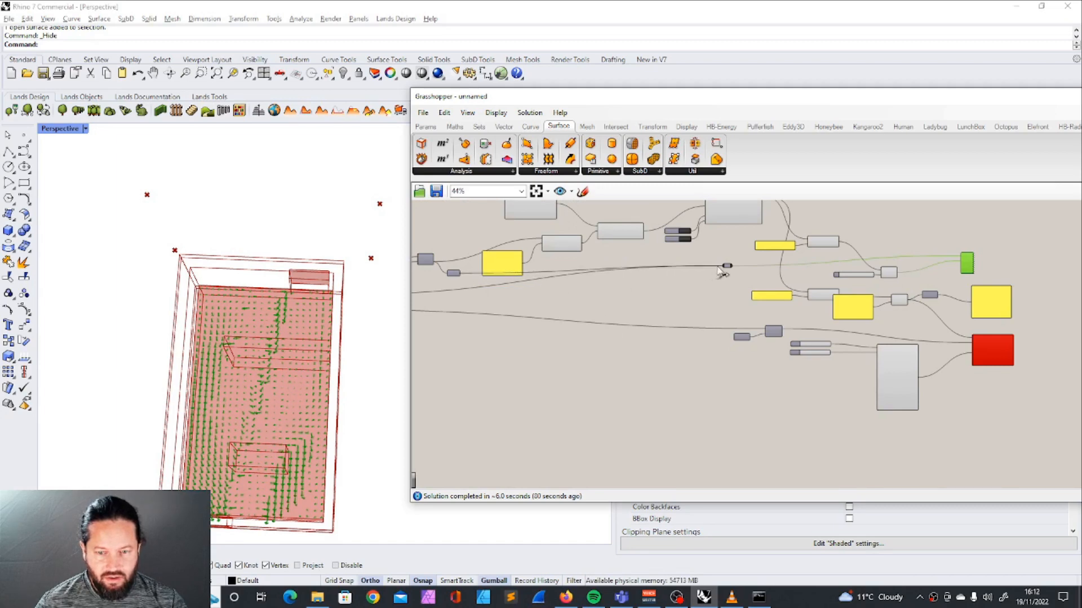
left_click_drag(724, 272, 722, 270)
right_click_drag(350, 397, 241, 404)
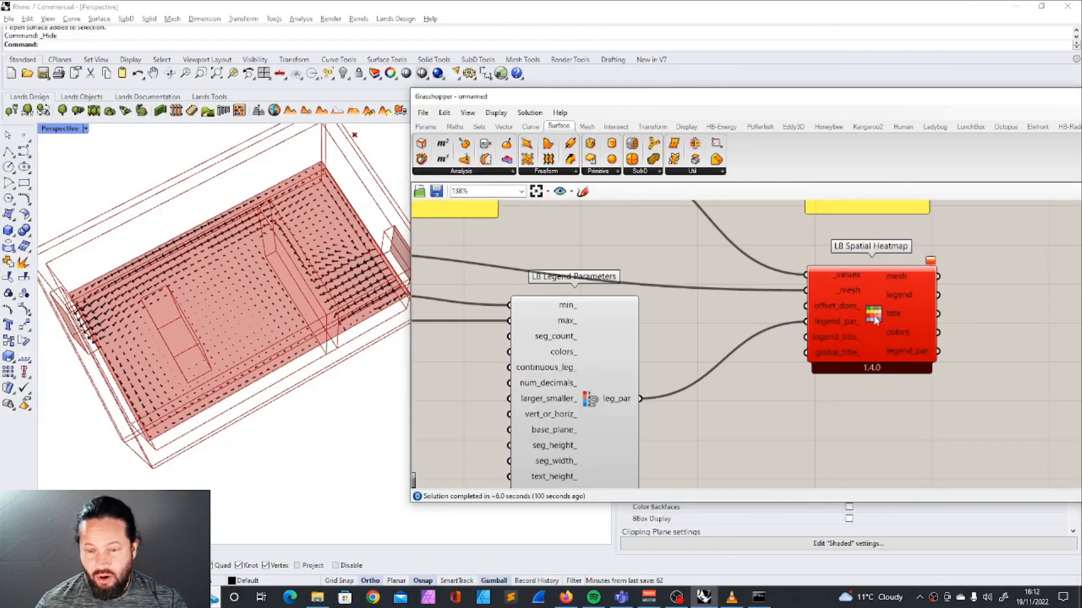
Step: Inspect LB Spatial Heatmap's values and mesh inputs and check the values on Subtraction's Result output
scroll(837, 293, "down", 4)
scroll(837, 293, "up", 4)
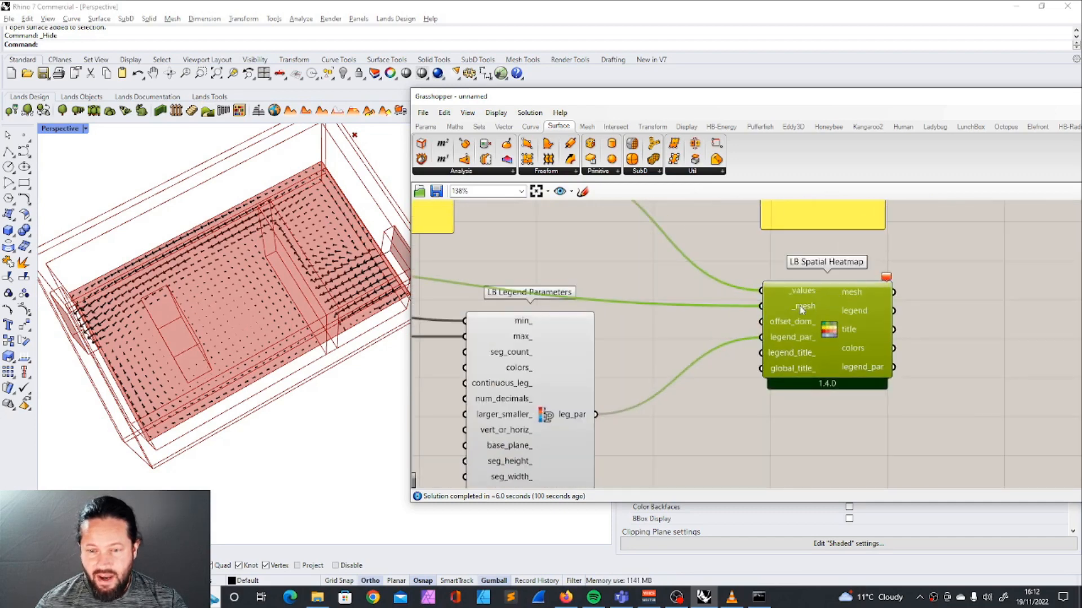
scroll(783, 373, "down", 3)
scroll(678, 246, "up", 3)
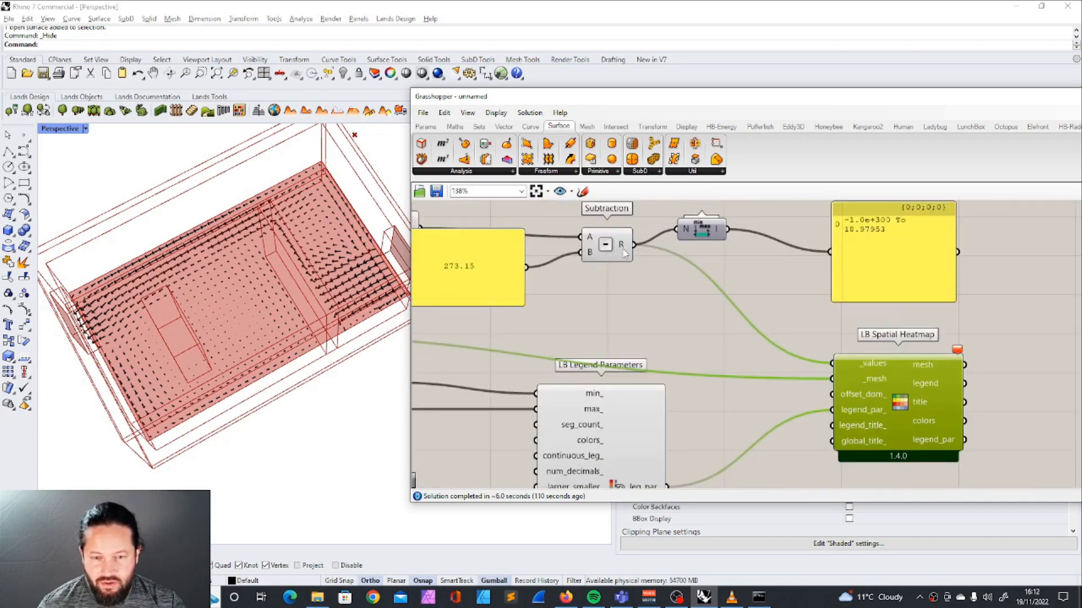
mouse_move(624, 254)
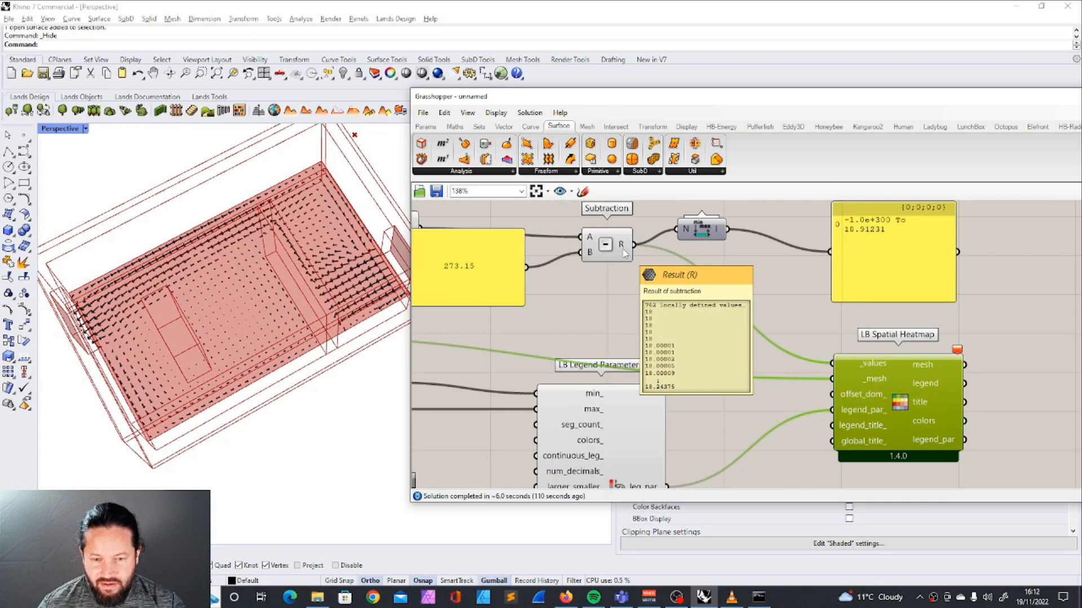
mouse_move(877, 379)
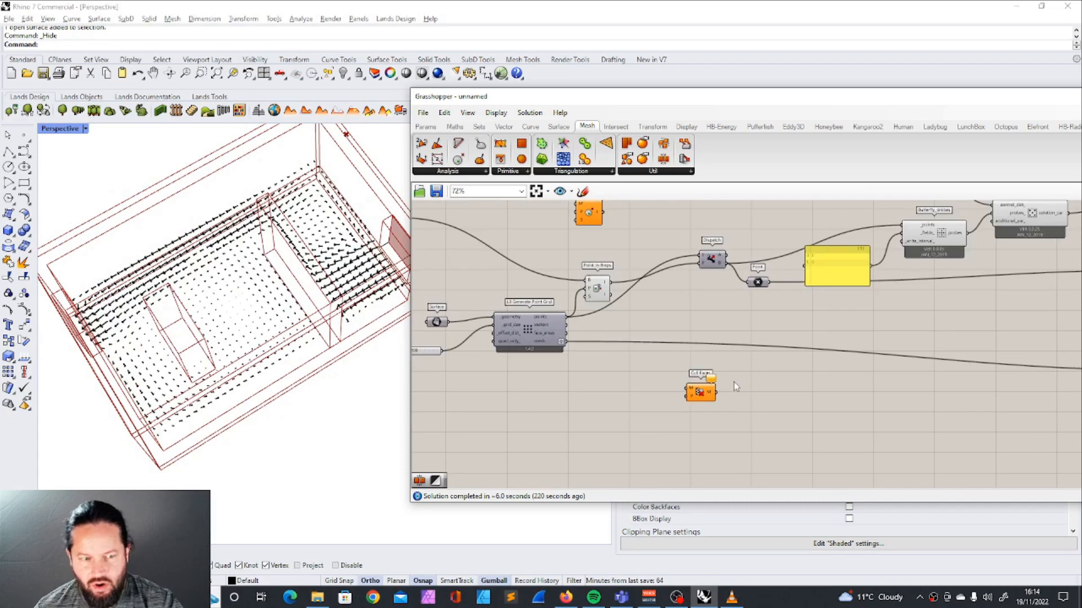
Step: Place Cull Faces below the grid wiring and connect the grid mesh to its M input and Point In Breps' I output to P
scroll(734, 383, "up", 3)
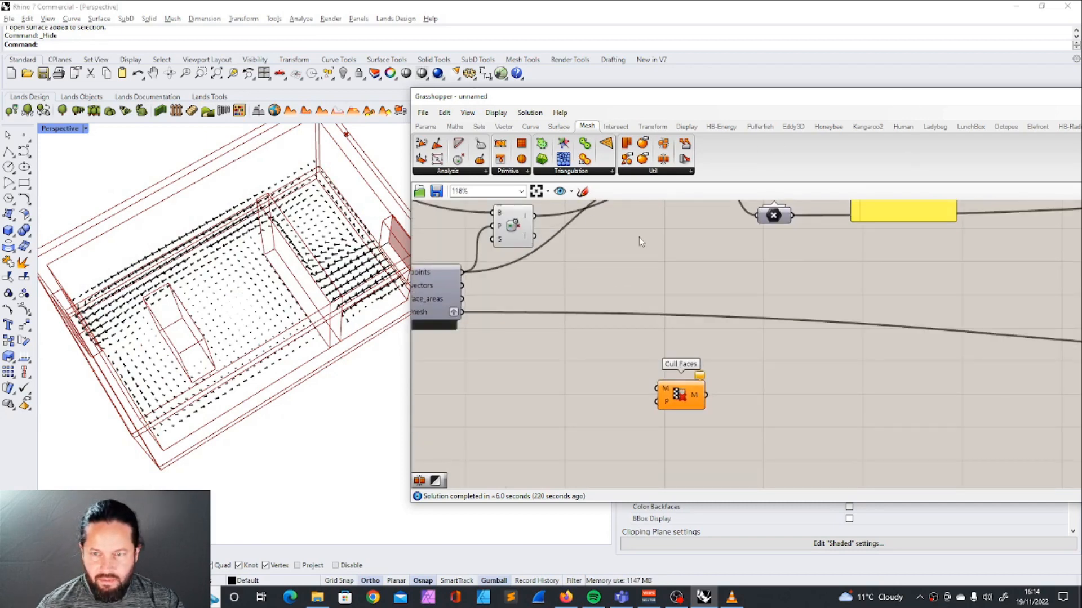
right_click_drag(542, 248, 561, 227)
left_click_drag(703, 375, 686, 335)
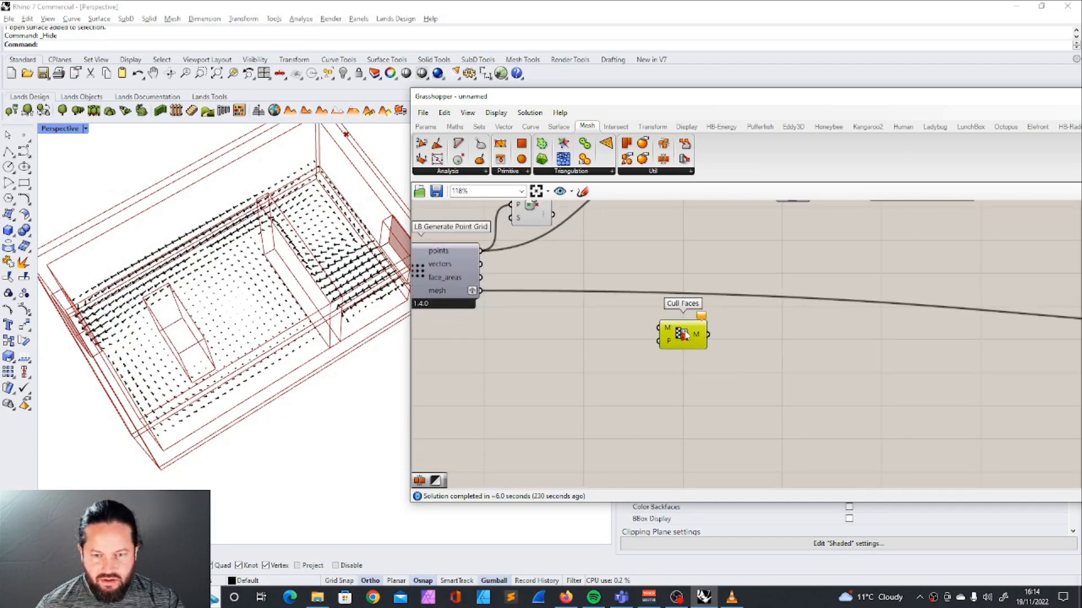
left_click_drag(480, 290, 658, 328)
scroll(583, 360, "down", 3)
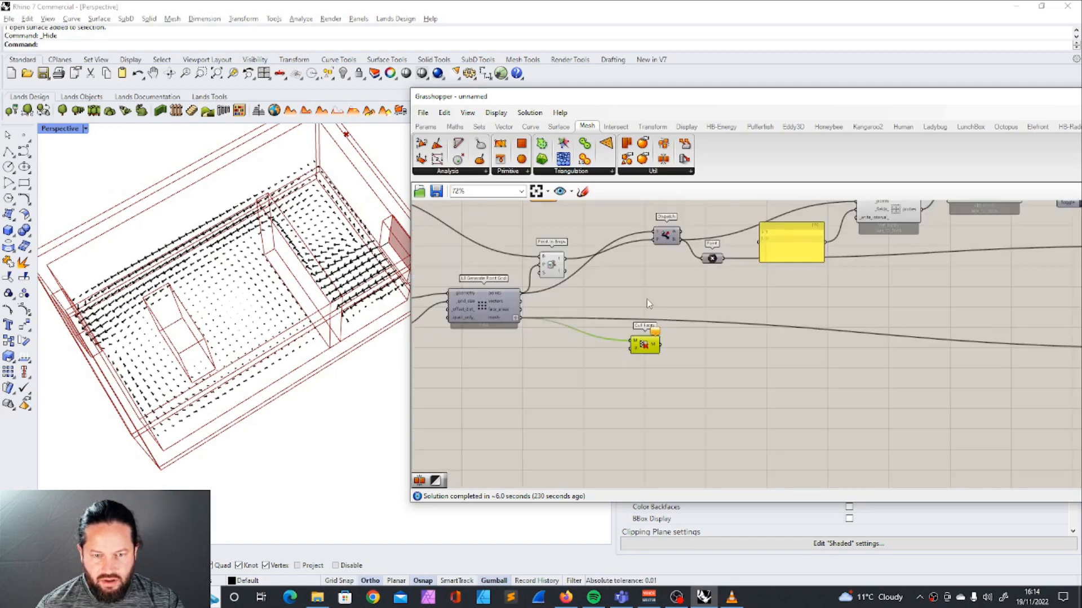
scroll(645, 299, "up", 3)
left_click_drag(513, 234, 619, 380)
right_click_drag(288, 335, 355, 338)
left_click(541, 363)
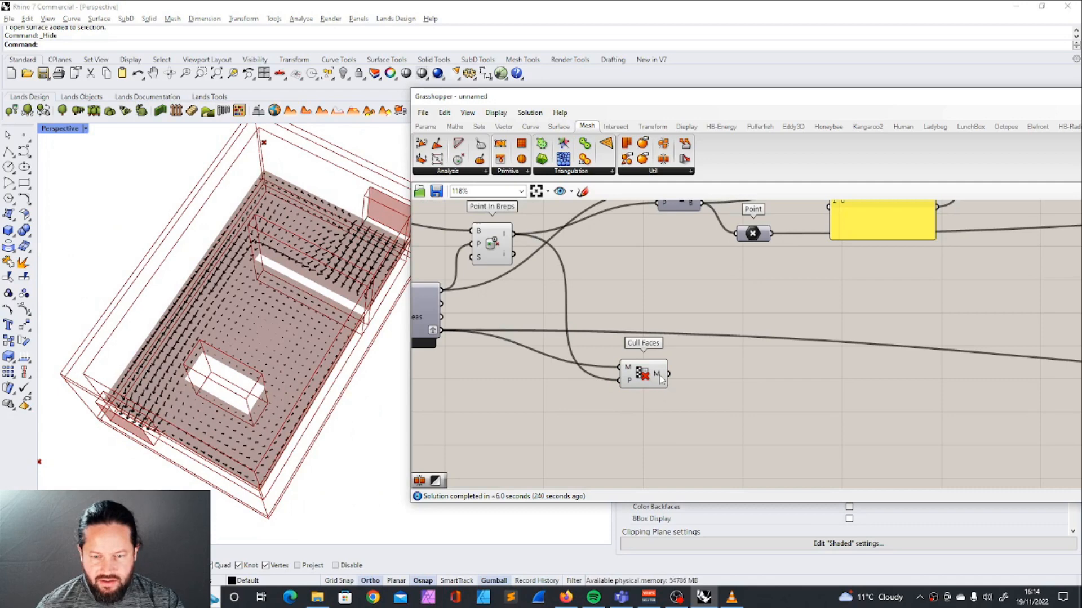
mouse_move(662, 381)
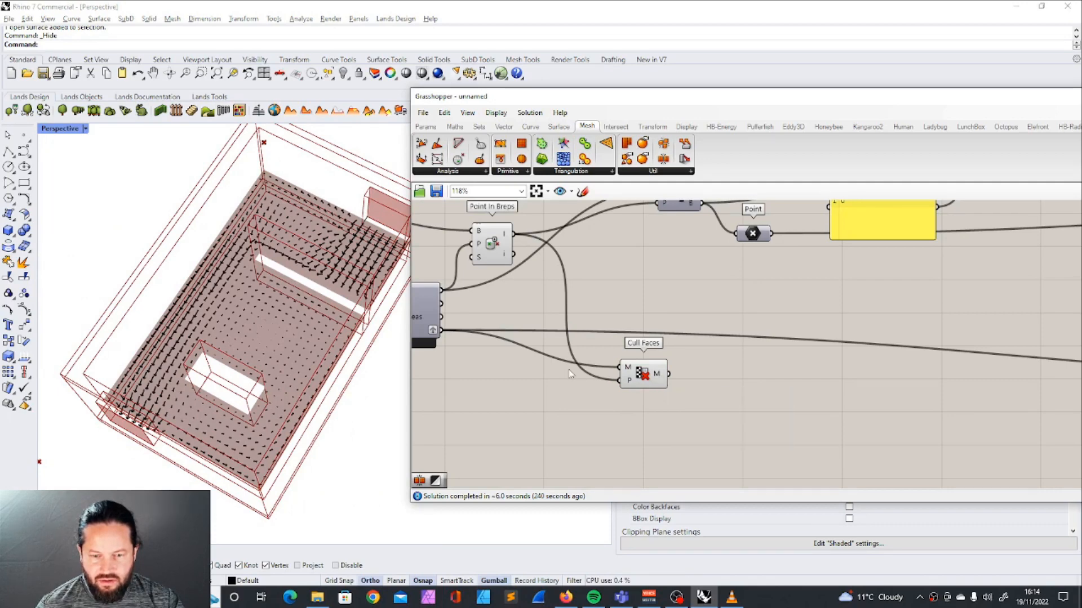
Step: Connect the culled mesh from Cull Faces to LB Spatial Heatmap's _mesh input
scroll(901, 355, "up", 2)
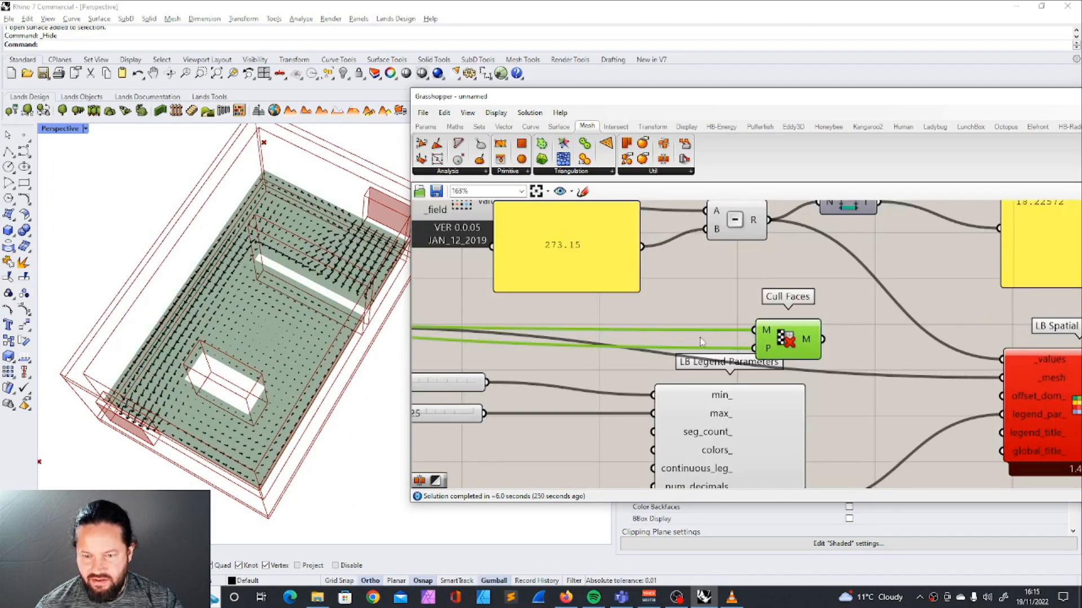
right_click_drag(822, 343, 735, 337)
left_click_drag(735, 336, 912, 373)
right_click_drag(271, 350, 297, 369)
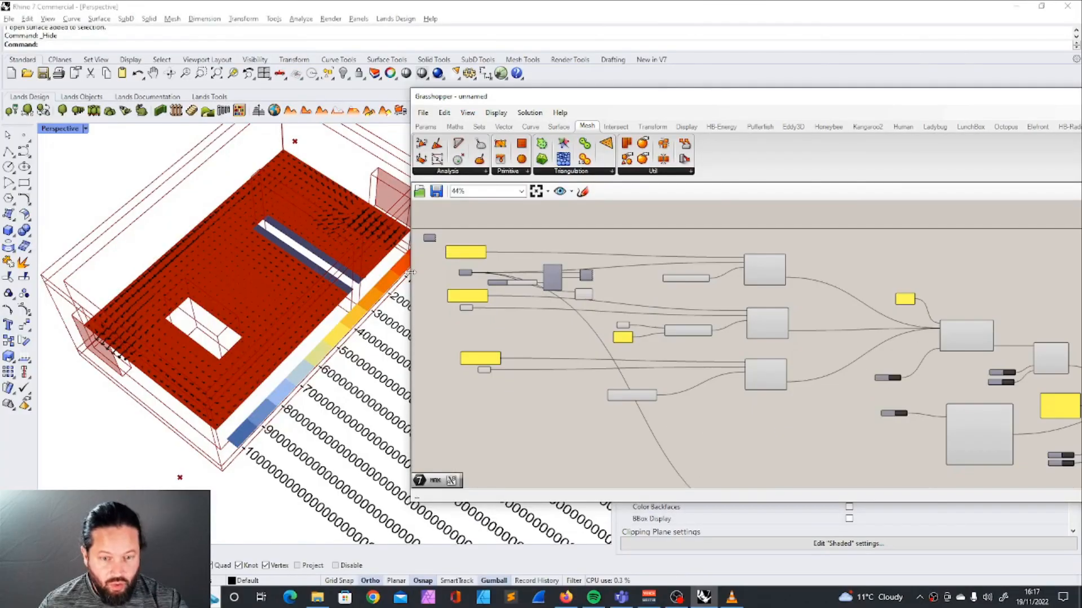
Step: Add a number slider set to 35 and connect it to Butterfly_Wall Boundary's temperature_ input
scroll(516, 274, "down", 3)
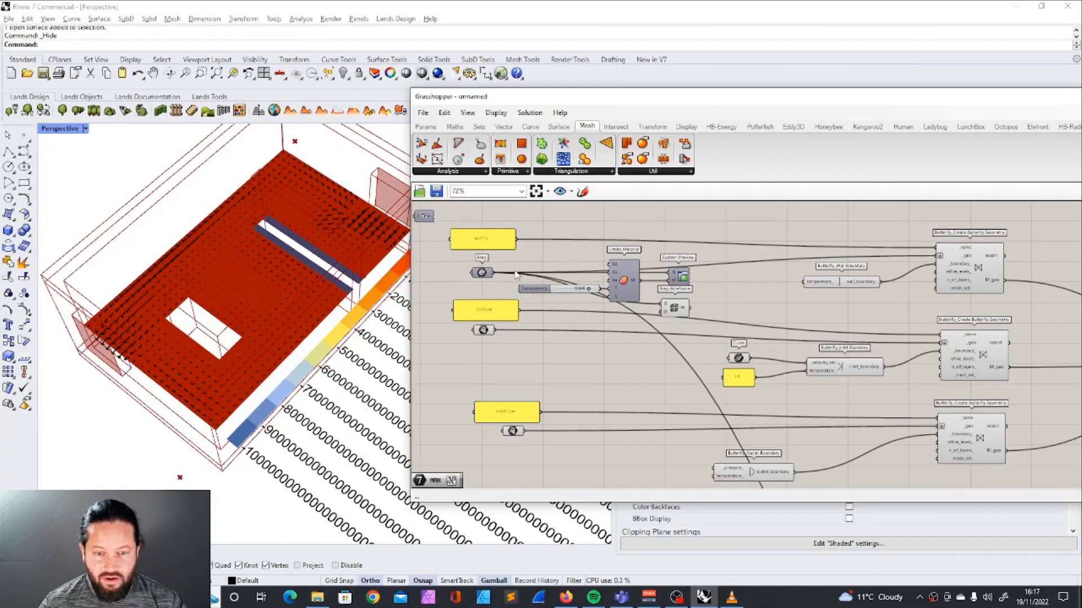
scroll(810, 268, "up", 6)
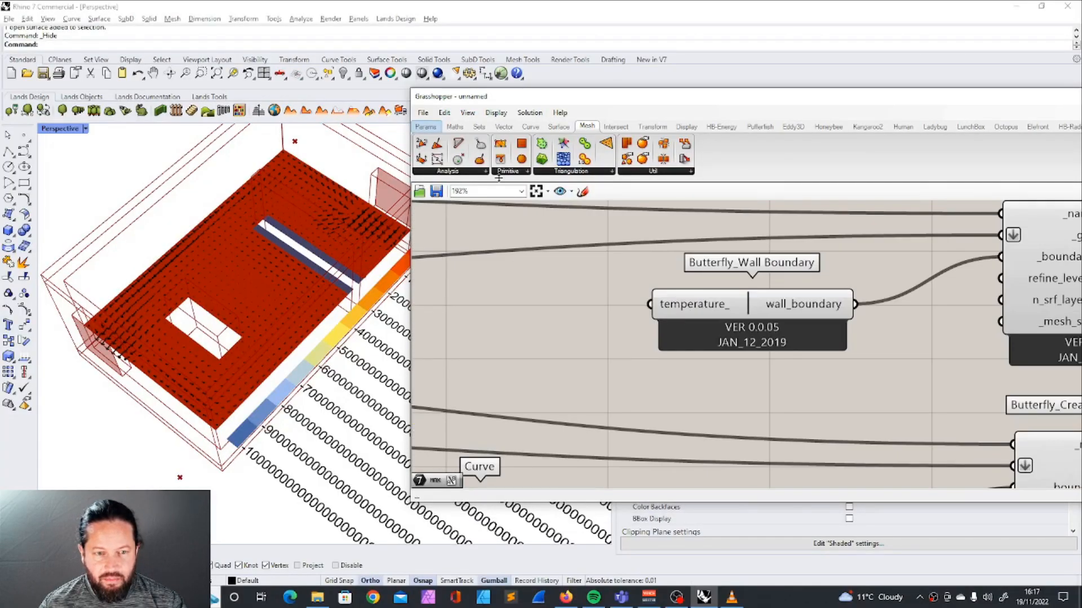
double_click(572, 312)
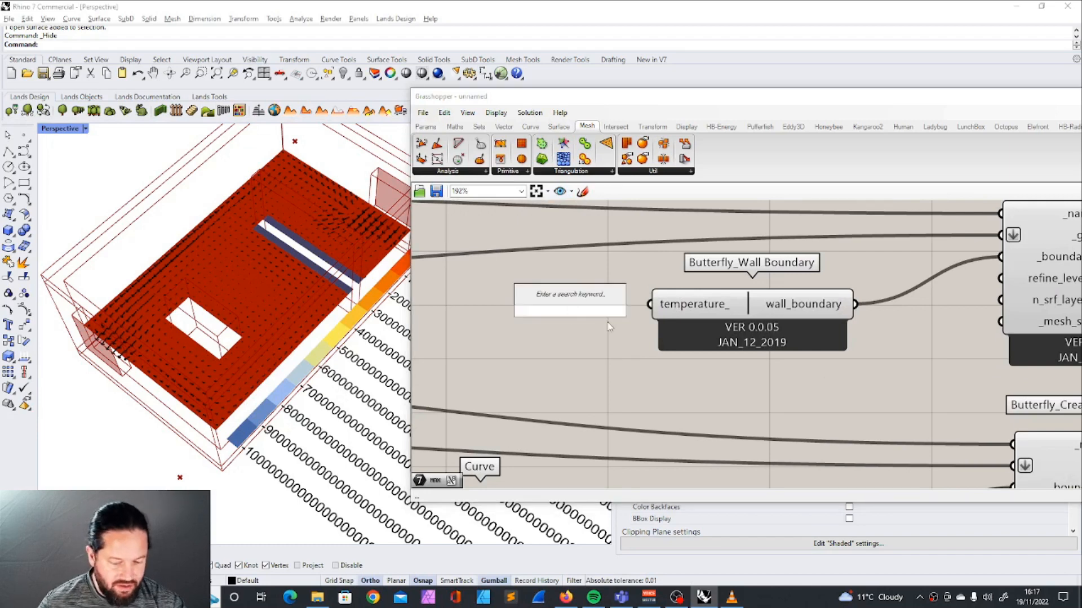
type("3")
key("Return")
key("Return")
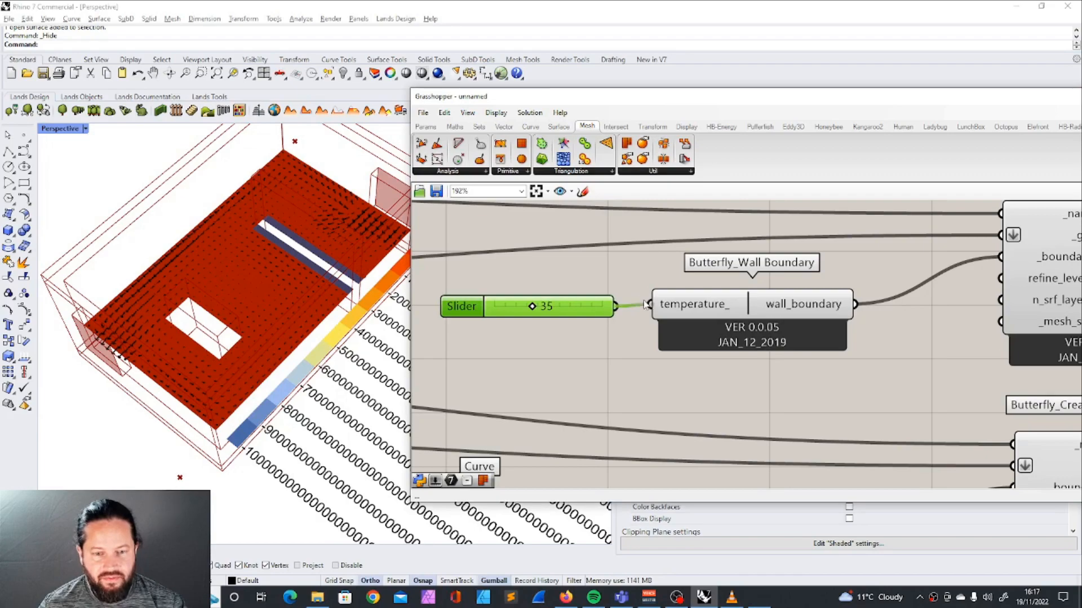
left_click_drag(645, 304, 648, 304)
left_click_drag(506, 302, 468, 300)
scroll(346, 212, "down", 2)
scroll(361, 208, "up", 4)
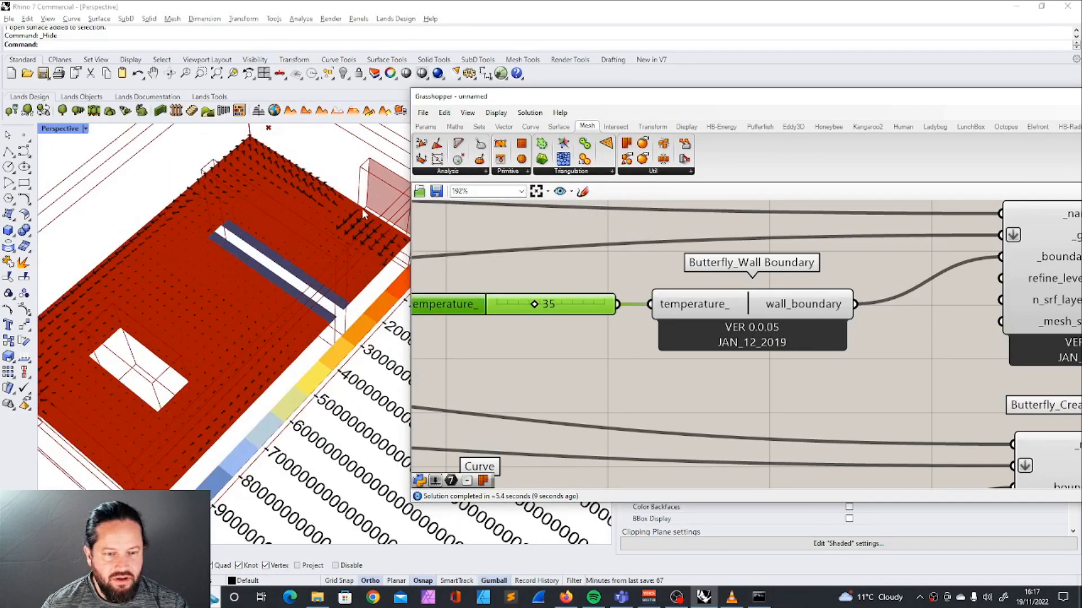
Step: Set the LB Legend Parameters minimum slider to about 23.561 and the maximum slider to 35
scroll(597, 367, "down", 10)
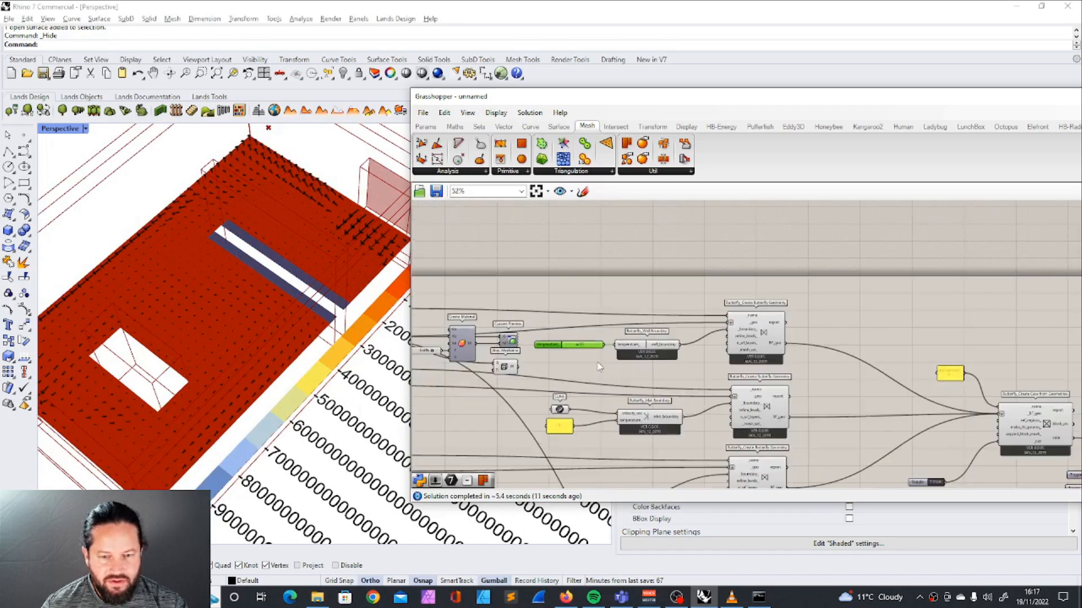
scroll(721, 431, "up", 10)
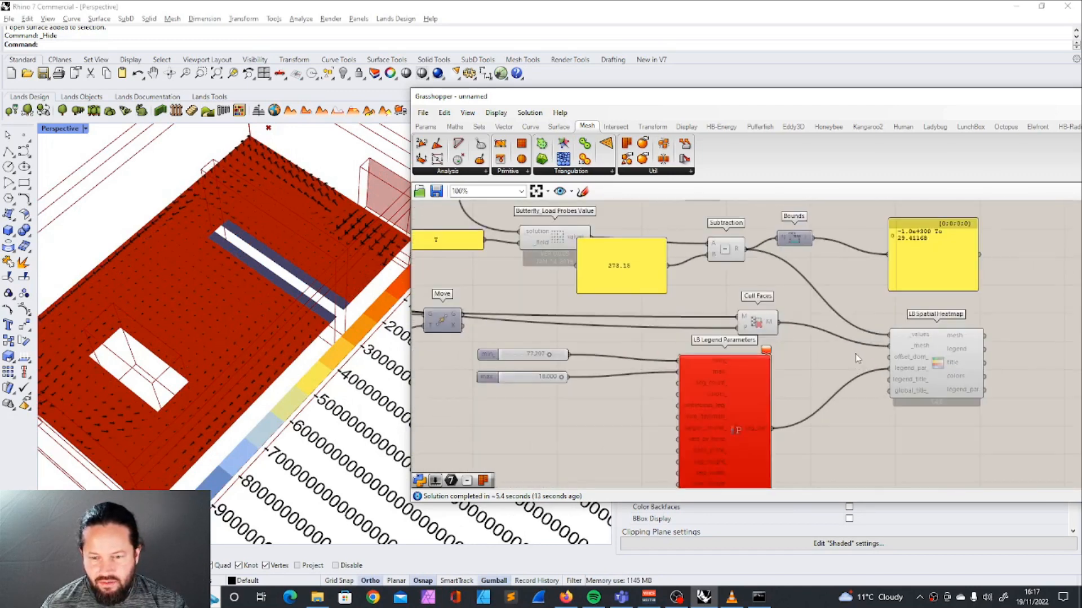
scroll(638, 329, "down", 2)
scroll(499, 394, "up", 3)
left_click(449, 354)
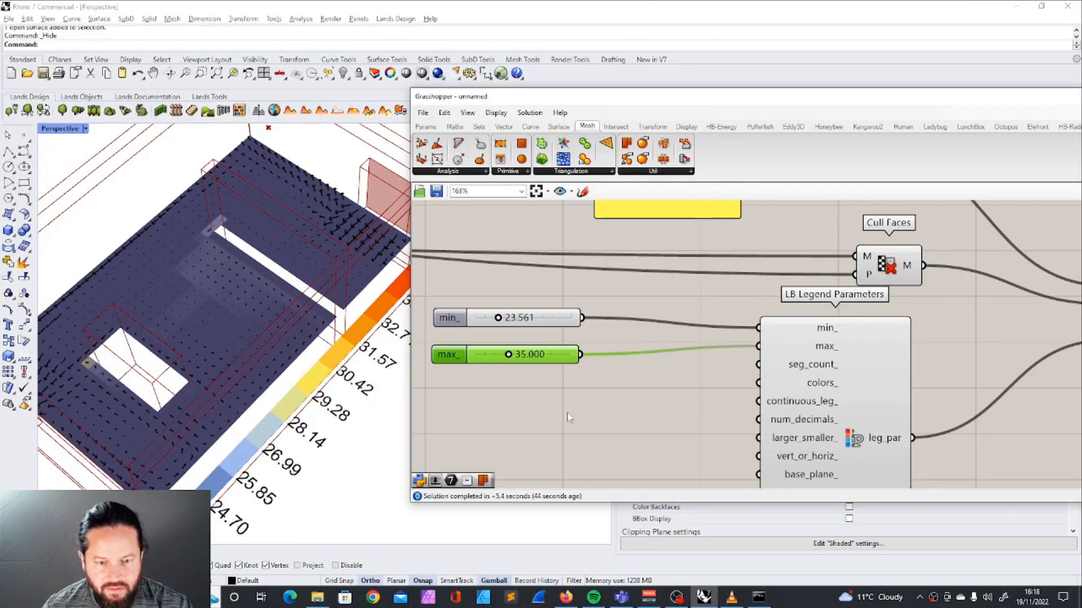
left_click(690, 387)
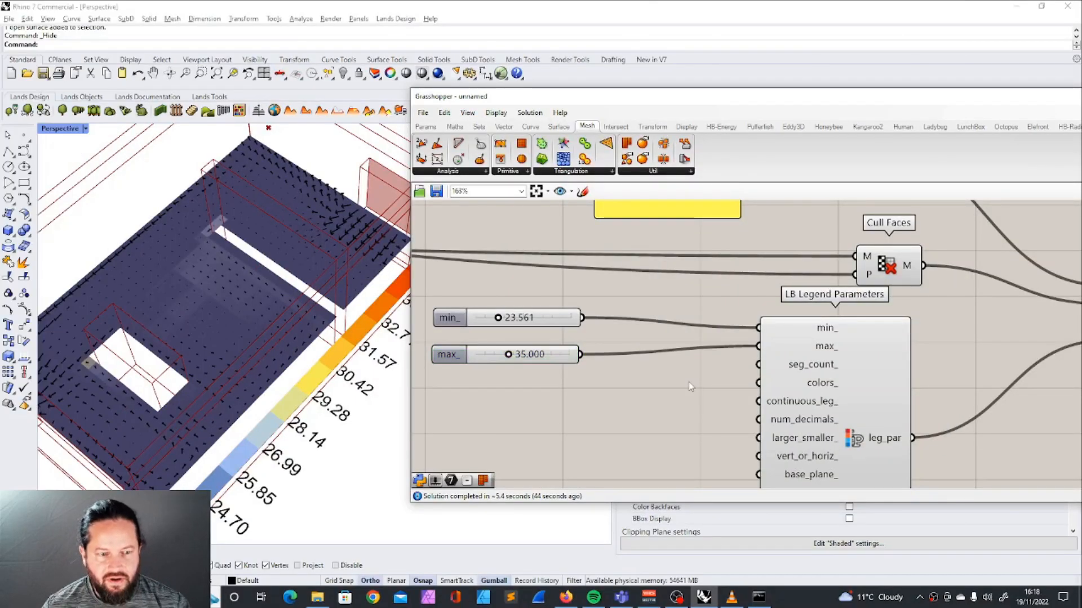
Step: Place Cull Faces ahead of Move and route its mesh through Move's geometry into LB Spatial Heatmap's _mesh input
scroll(649, 345, "down", 4)
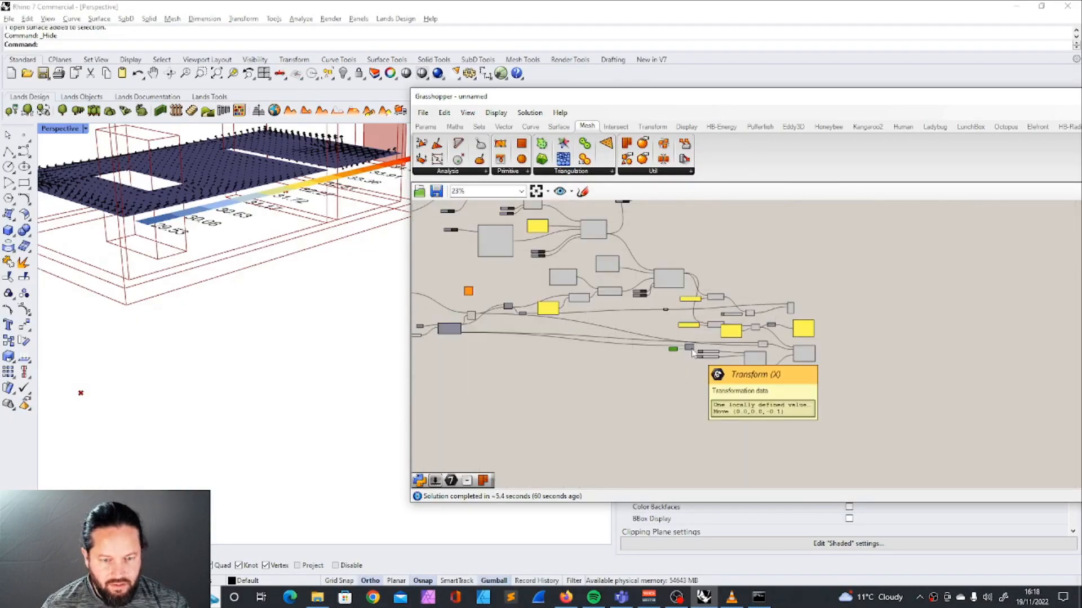
scroll(690, 350, "up", 4)
left_click_drag(979, 331, 548, 295)
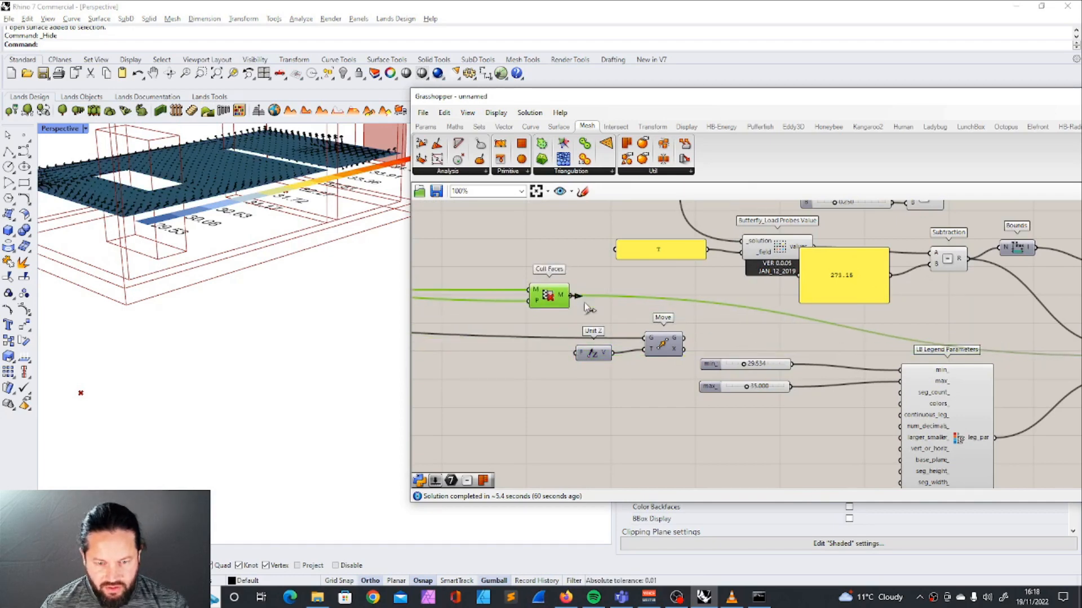
left_click_drag(648, 337, 646, 338)
scroll(592, 332, "down", 3)
scroll(770, 347, "up", 4)
scroll(529, 328, "down", 2)
left_click_drag(529, 328, 808, 330)
left_click_drag(808, 331, 891, 343)
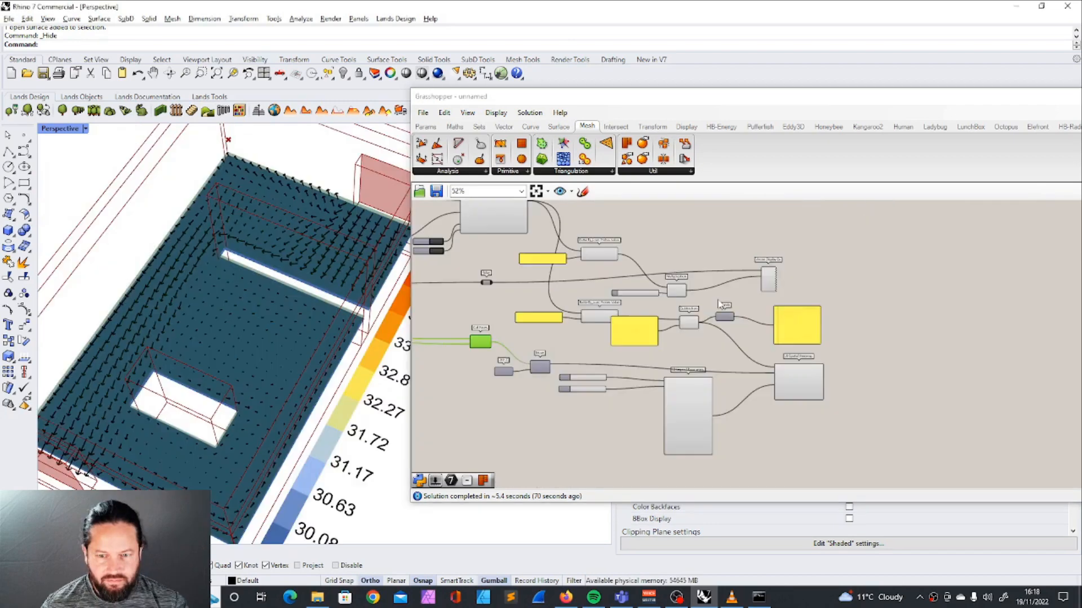
Step: Turn off the preview of Vector Display Ex to view the room's heatmap without the airflow arrows
scroll(746, 296, "up", 4)
left_click(788, 259)
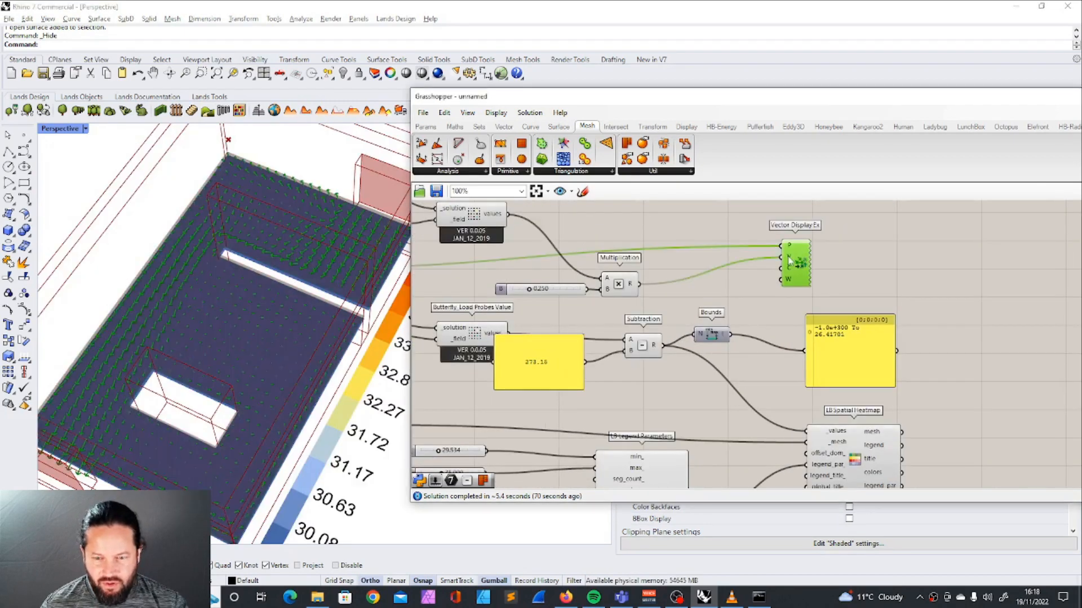
right_click(803, 259)
left_click(831, 273)
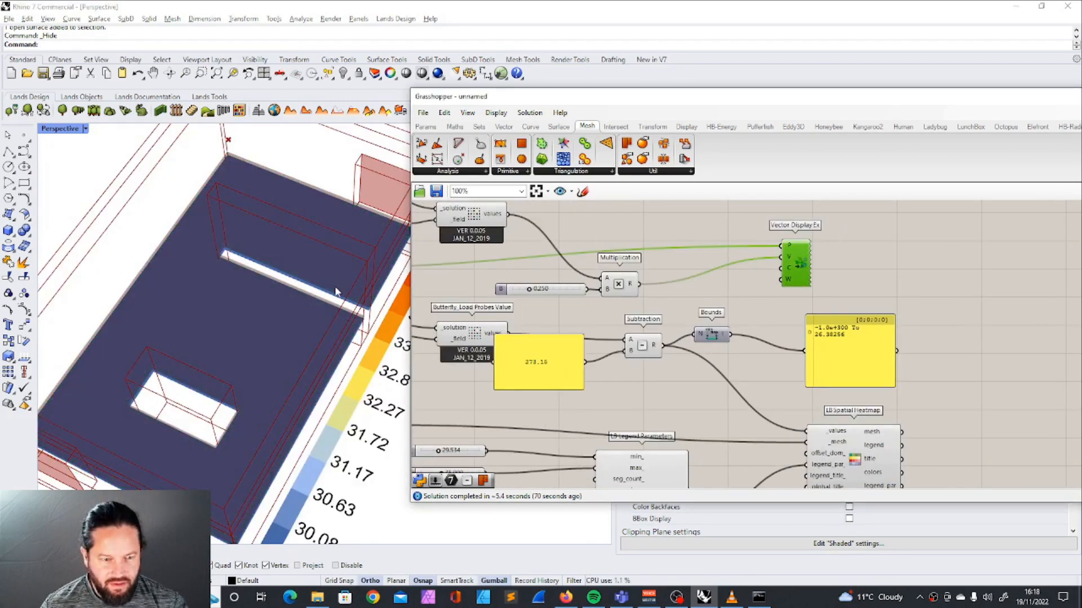
scroll(293, 327, "down", 5)
right_click_drag(293, 323, 292, 290)
scroll(828, 320, "down", 2)
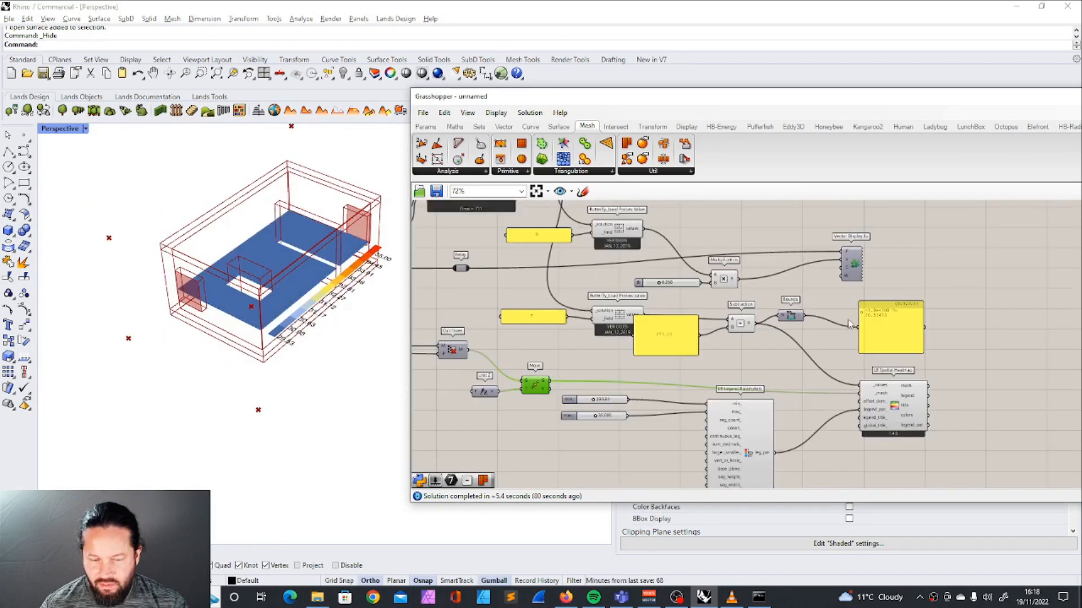
Step: Set the heatmap legend's minimum to 18 and its maximum to 26, and inspect the coloured temperature mesh
scroll(603, 426, "up", 5)
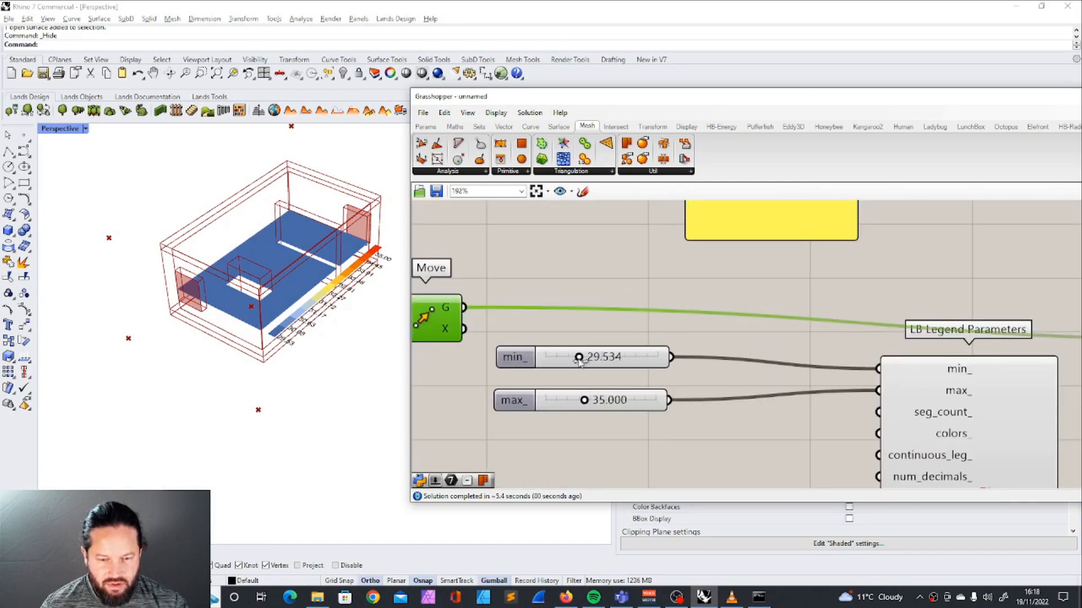
left_click_drag(573, 360, 566, 359)
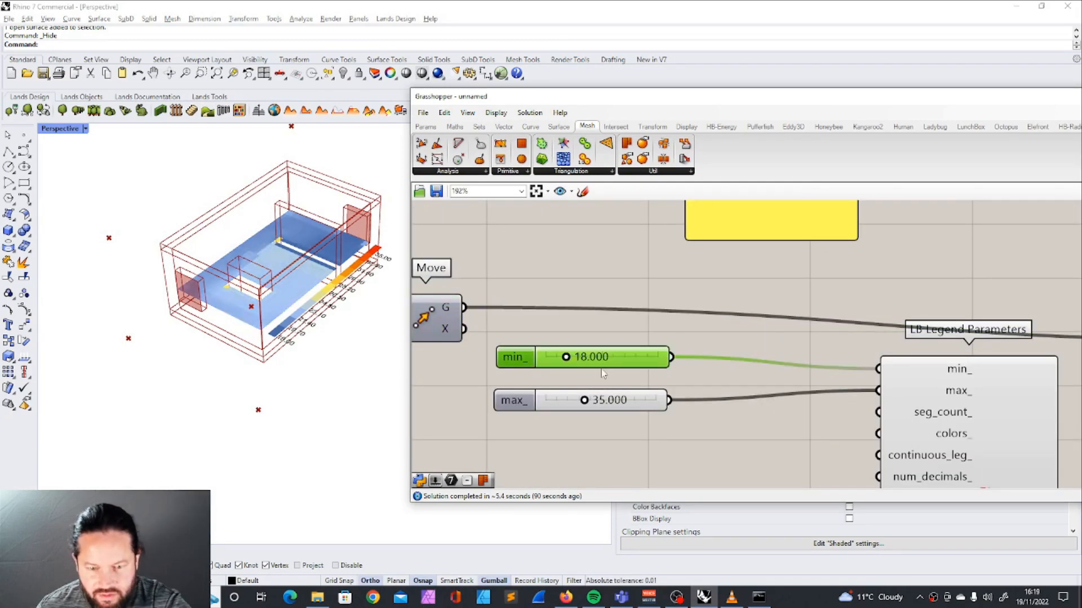
left_click_drag(584, 400, 578, 401)
double_click(607, 401)
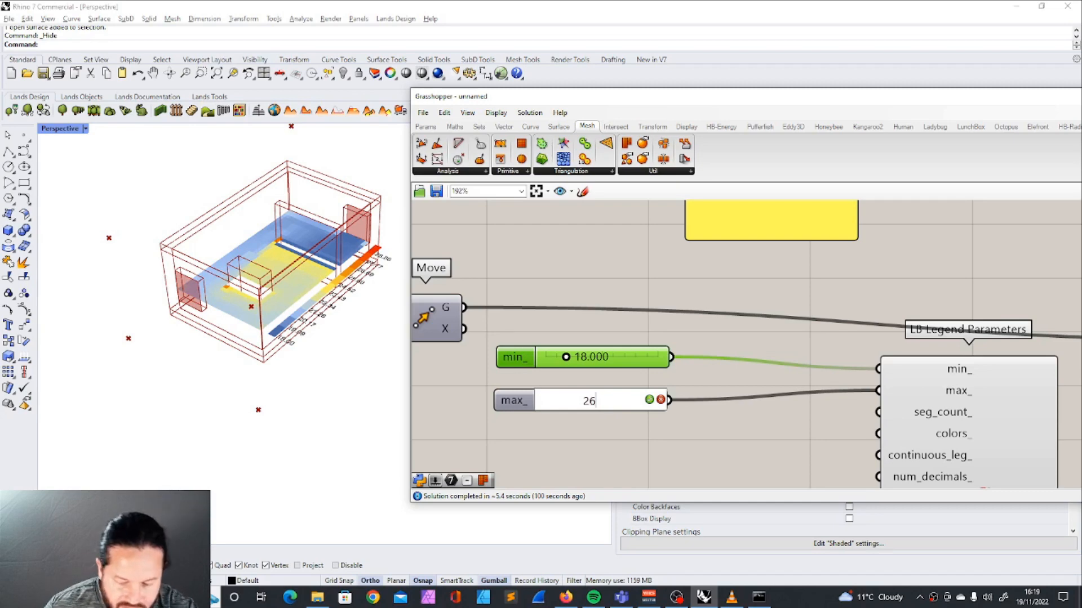
key("Return")
mouse_move(332, 299)
right_mouse_down()
mouse_move(312, 309)
mouse_move(304, 296)
mouse_move(308, 317)
mouse_move(330, 302)
right_mouse_up()
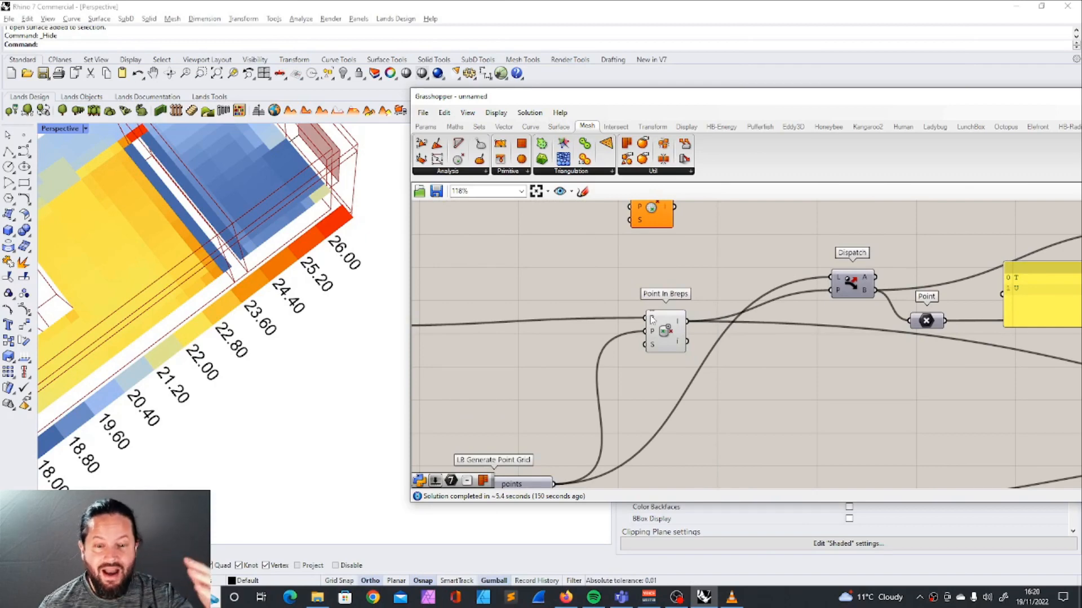
Step: Examine how the walls Brep feeds through the relay into the Point In Breps component
scroll(727, 375, "down", 8)
scroll(580, 260, "up", 8)
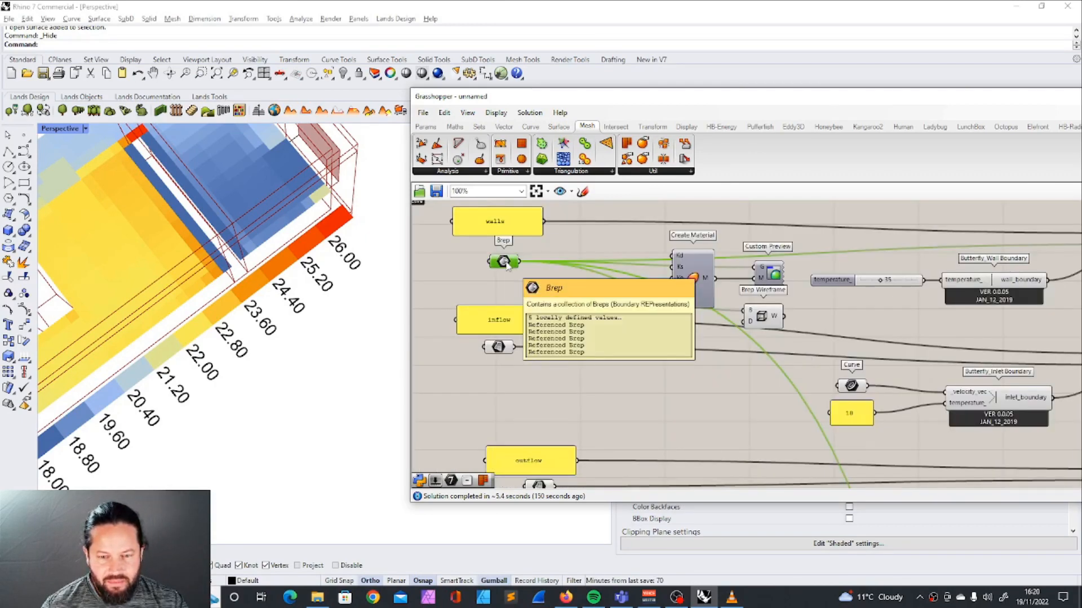
scroll(563, 327, "down", 5)
scroll(624, 387, "up", 4)
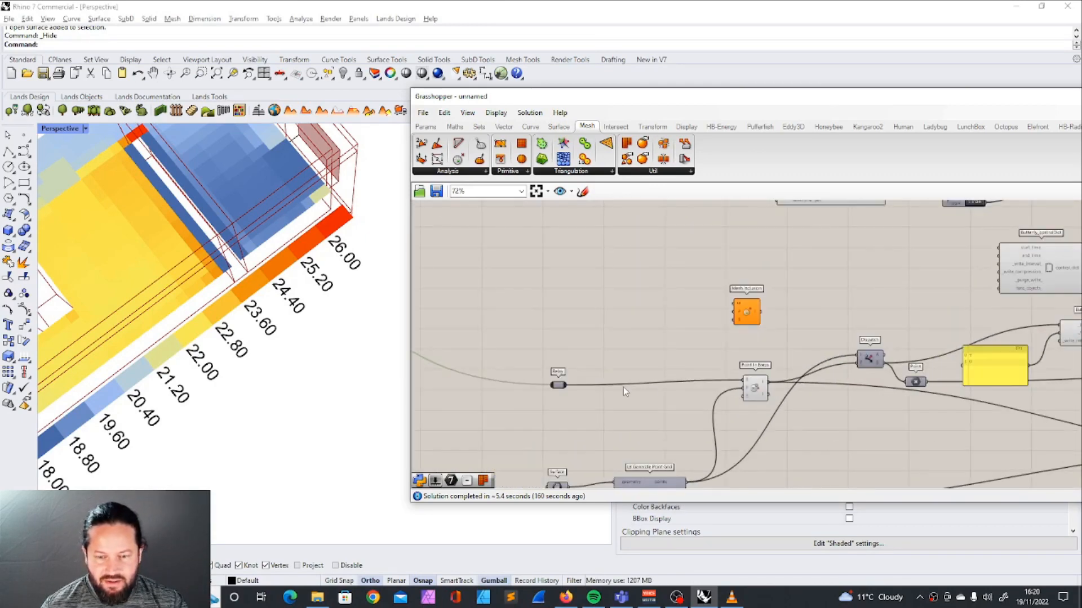
scroll(623, 399, "down", 4)
scroll(670, 394, "up", 5)
left_click(673, 387)
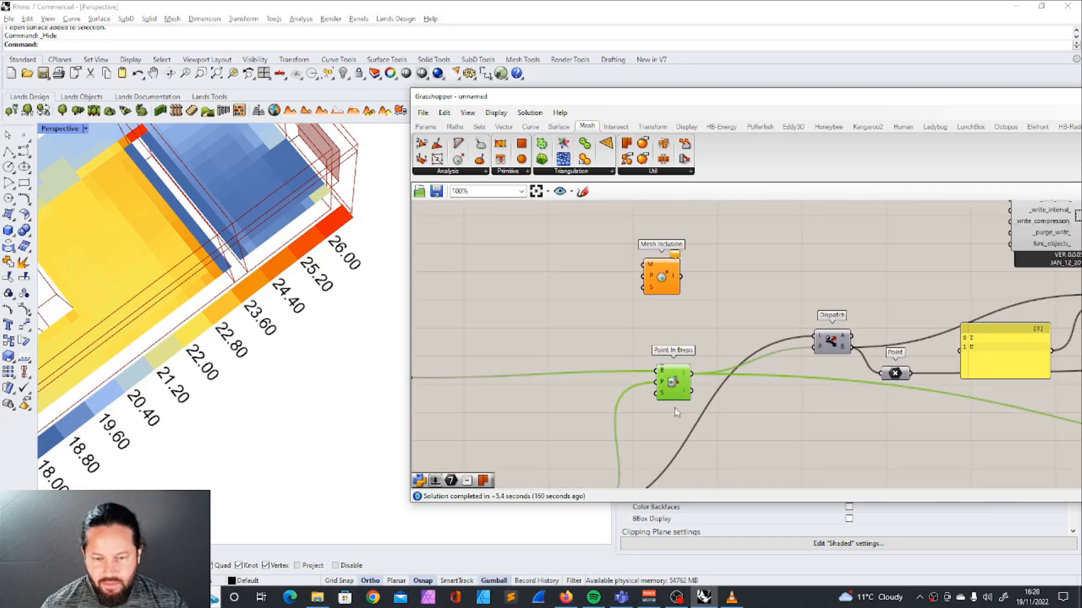
scroll(675, 402, "up", 4)
scroll(127, 334, "down", 5)
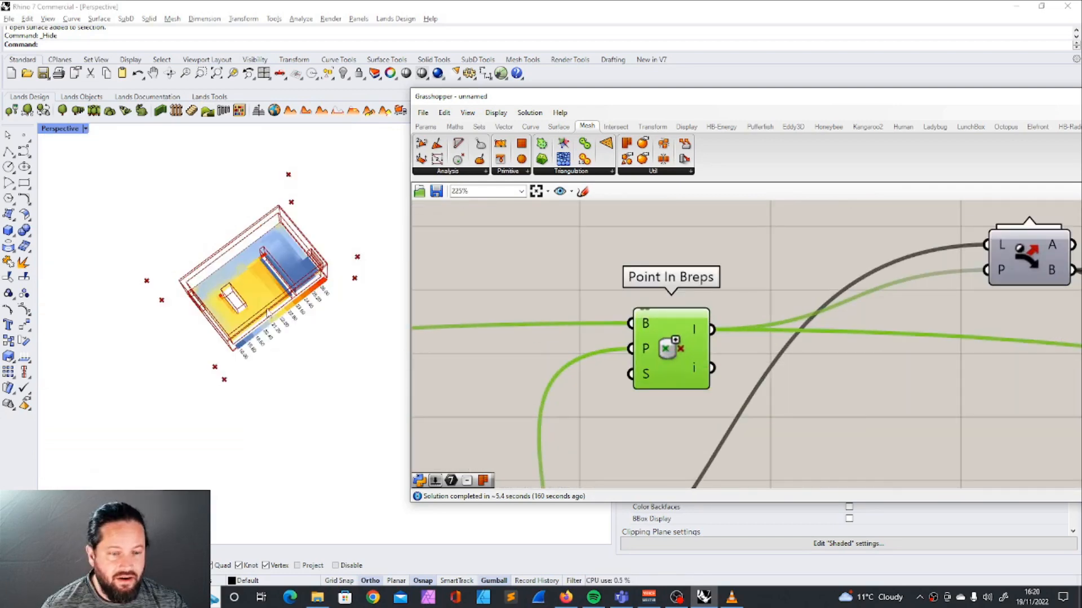
Step: Examine the temperature heatmap around the internal walls and the Cull Faces component that filters its mesh
right_click_drag(275, 354, 287, 244)
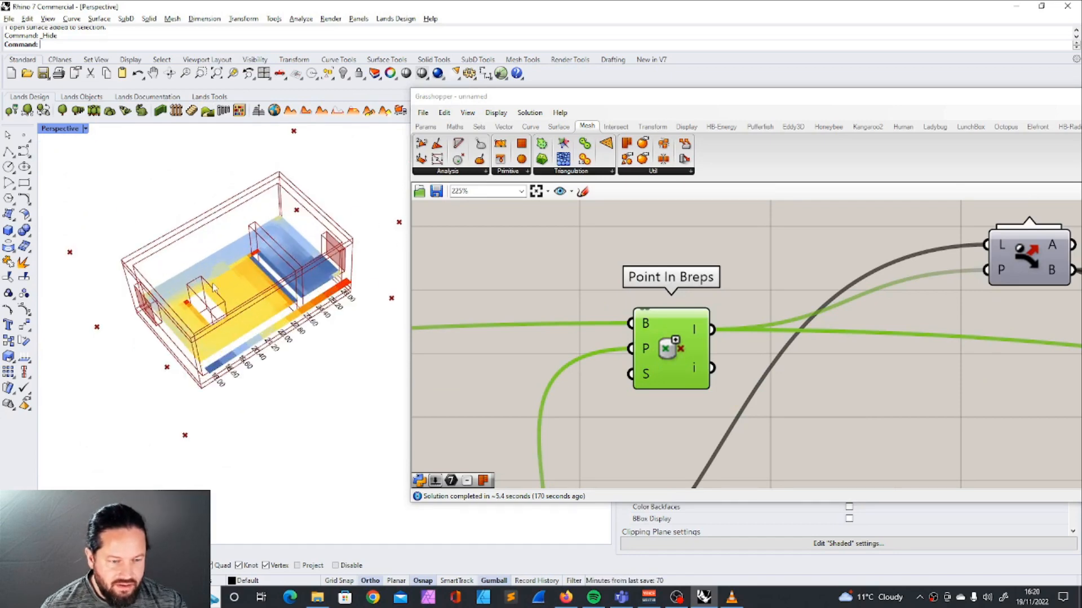
scroll(210, 303, "up", 4)
scroll(226, 299, "down", 2)
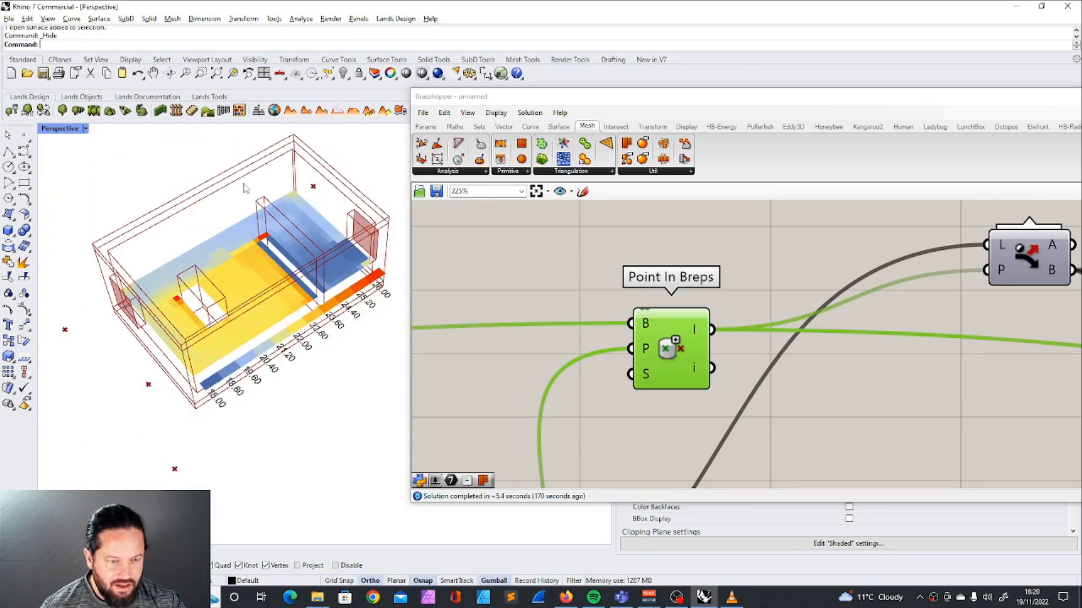
scroll(246, 187, "down", 3)
scroll(293, 225, "up", 3)
scroll(584, 295, "down", 5)
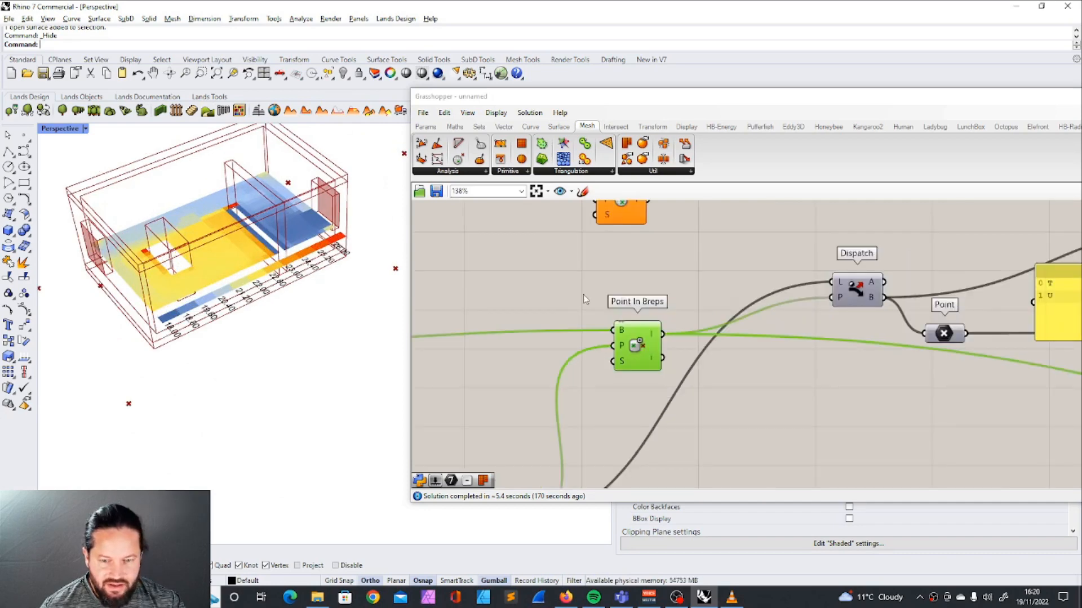
scroll(769, 311, "up", 5)
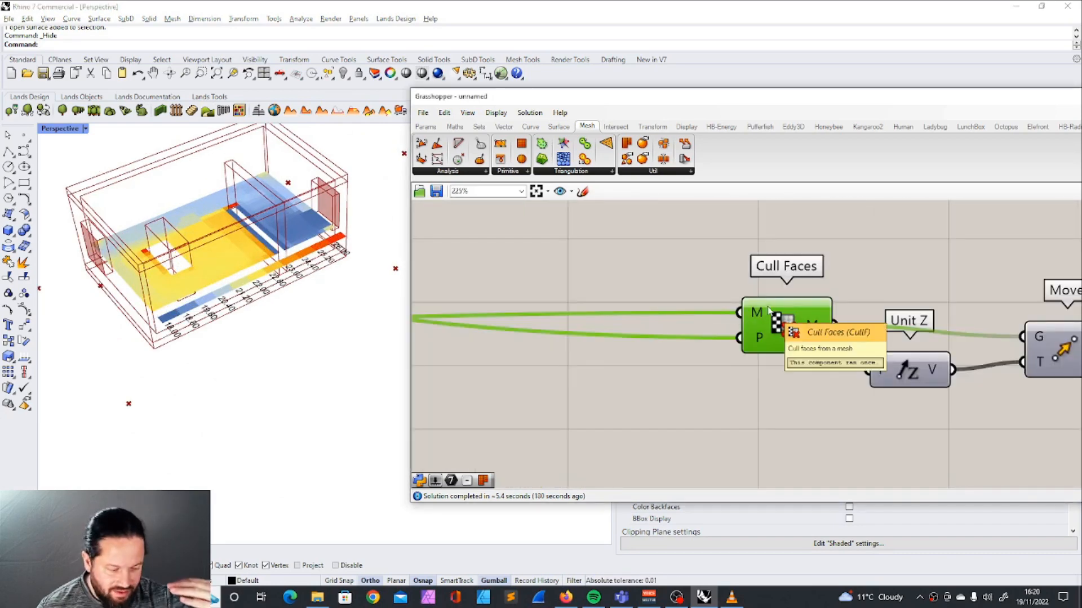
scroll(777, 318, "down", 2)
scroll(777, 318, "up", 2)
scroll(783, 323, "down", 5)
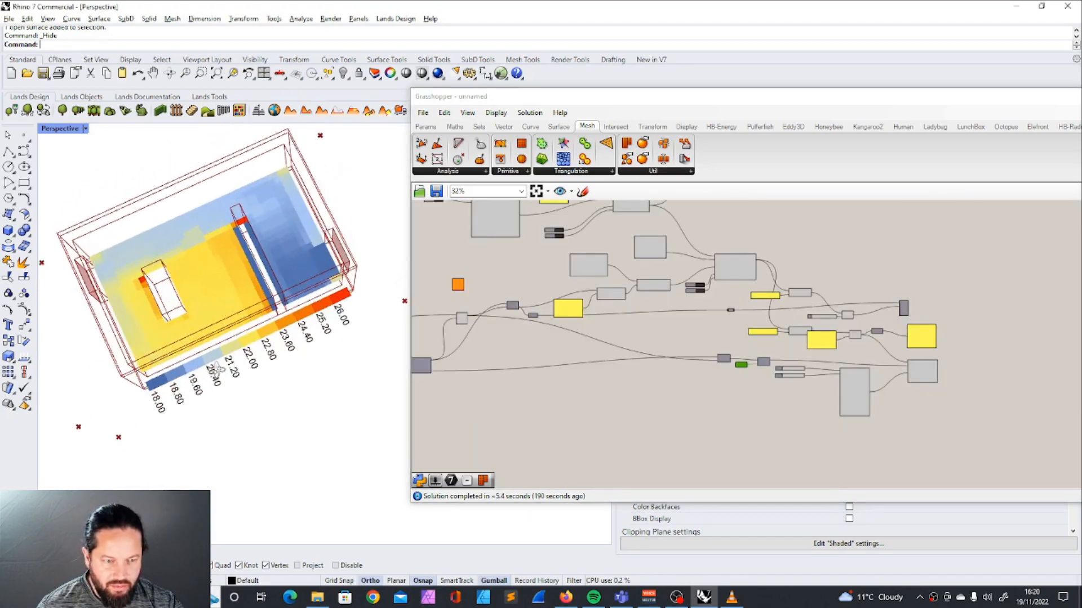
scroll(256, 226, "up", 4)
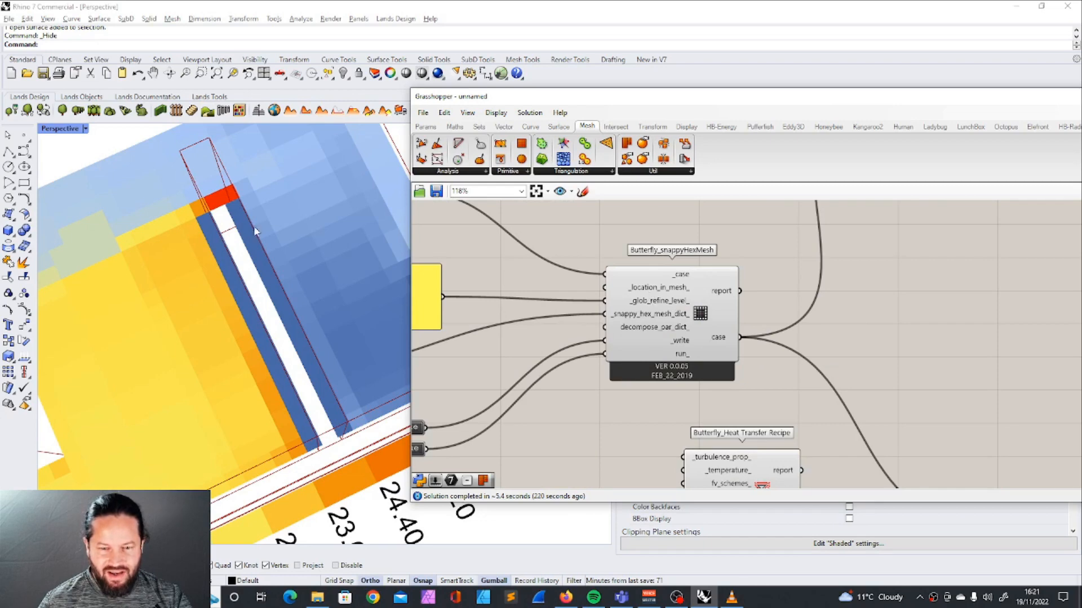
right_click_drag(223, 361, 245, 300)
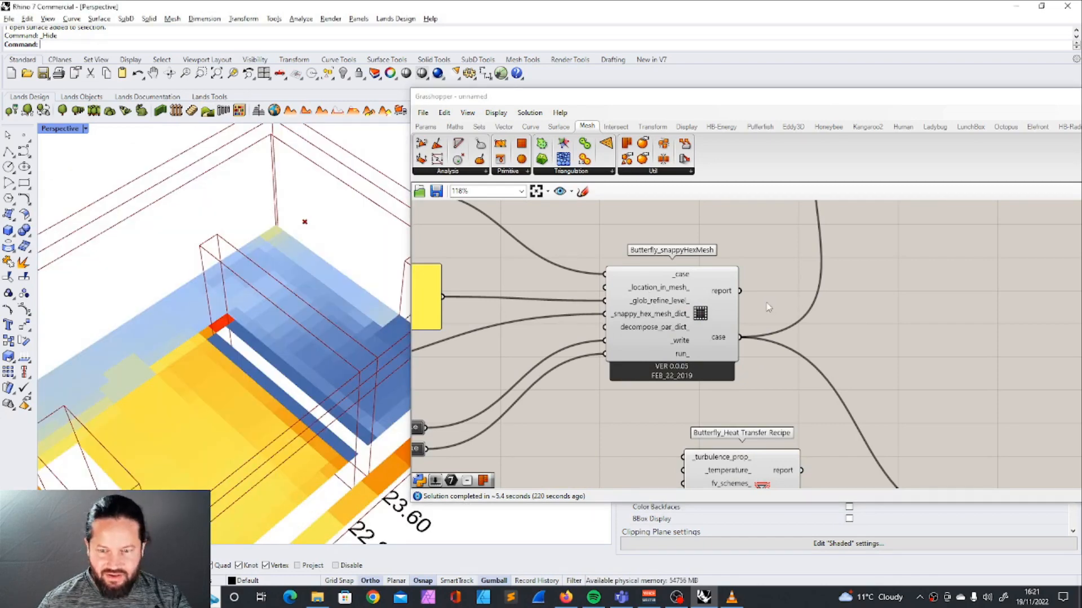
Step: Turn on the preview of the Butterfly load mesh component to show the CFD mesh in the viewport
scroll(555, 314, "down", 4)
scroll(705, 245, "up", 4)
right_click(714, 228)
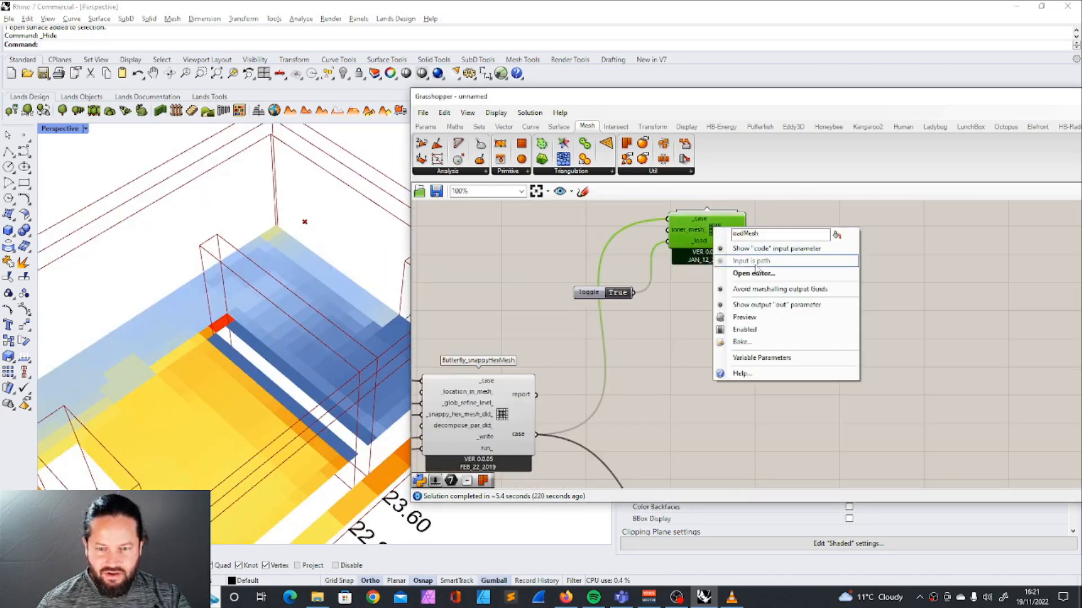
left_click(727, 318)
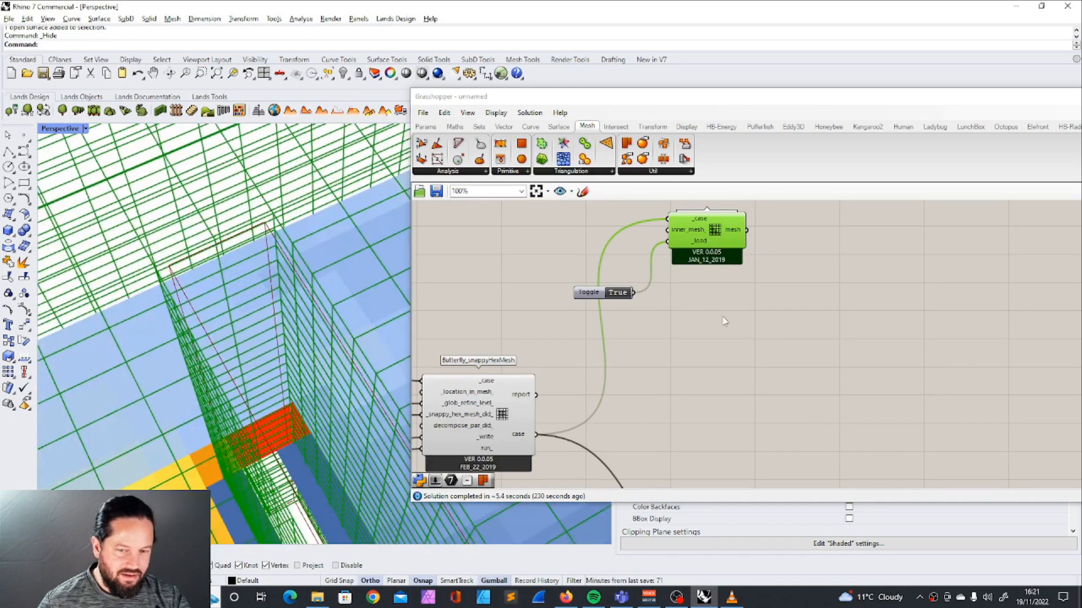
left_click(753, 317)
Step: Set the toggle feeding the _snap_ input of Butterfly_snappyHexMeshDict to True
scroll(749, 316, "down", 6)
scroll(536, 377, "up", 4)
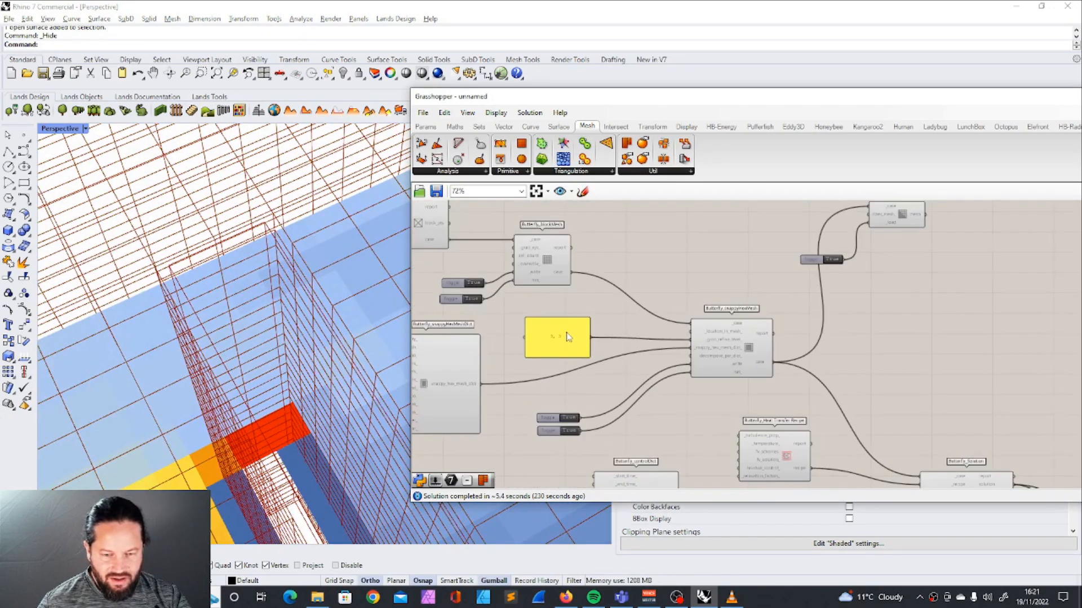
scroll(568, 337, "down", 5)
scroll(485, 348, "up", 3)
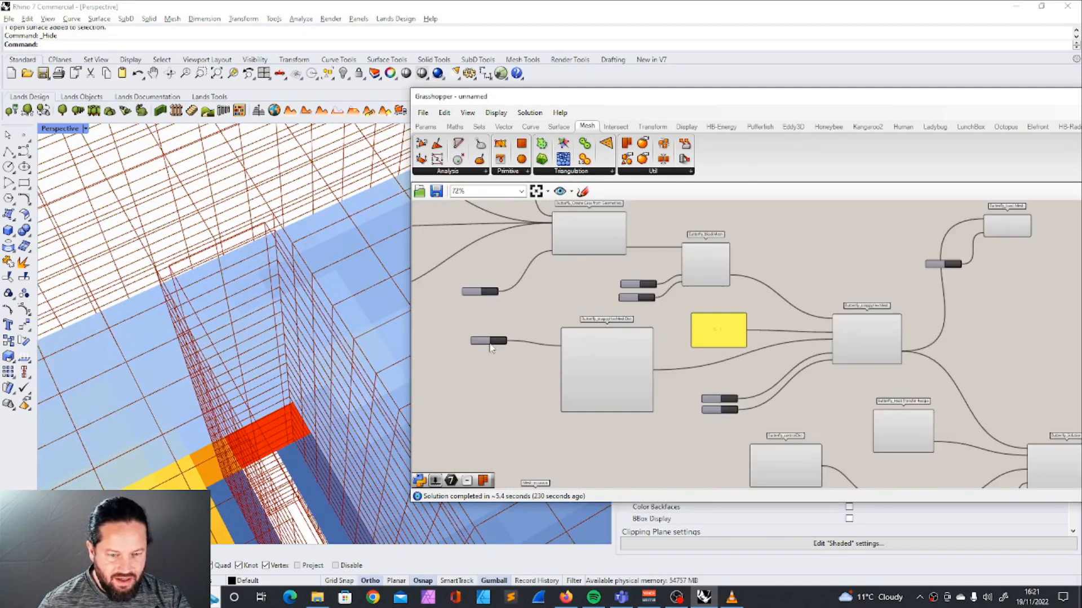
scroll(485, 349, "up", 4)
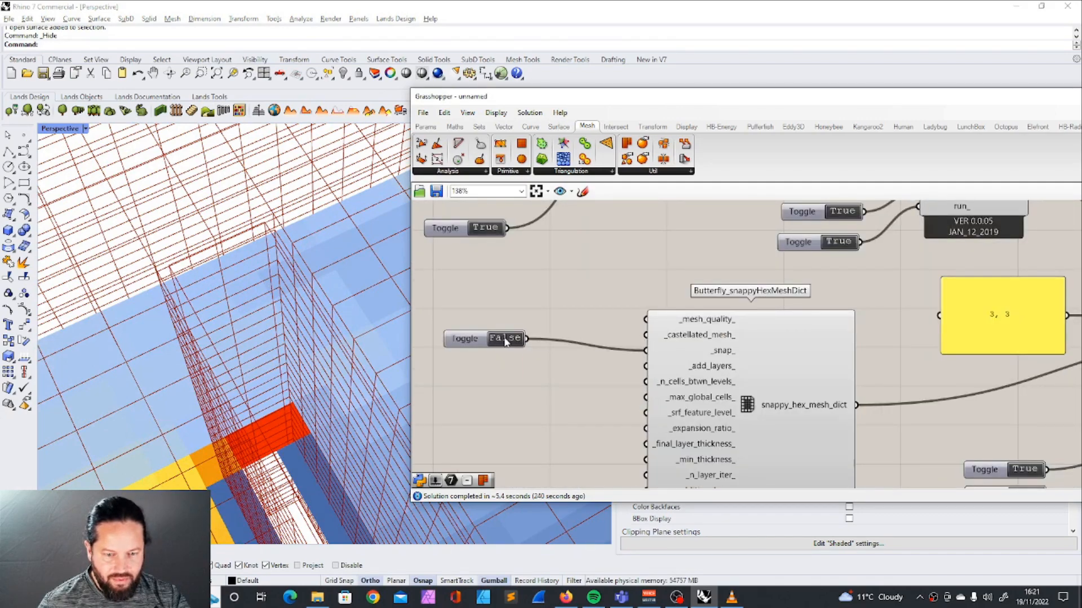
double_click(505, 338)
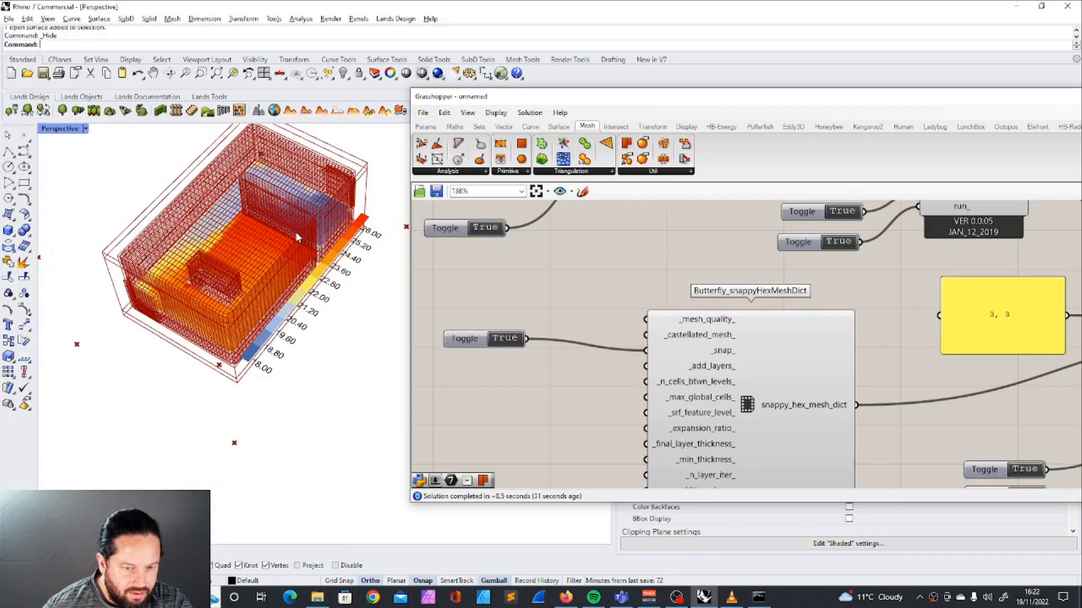
Step: Inspect the regenerated mesh around the inner box and the partition wall, along with the Butterfly_snappyHexMesh component
scroll(274, 199, "up", 3)
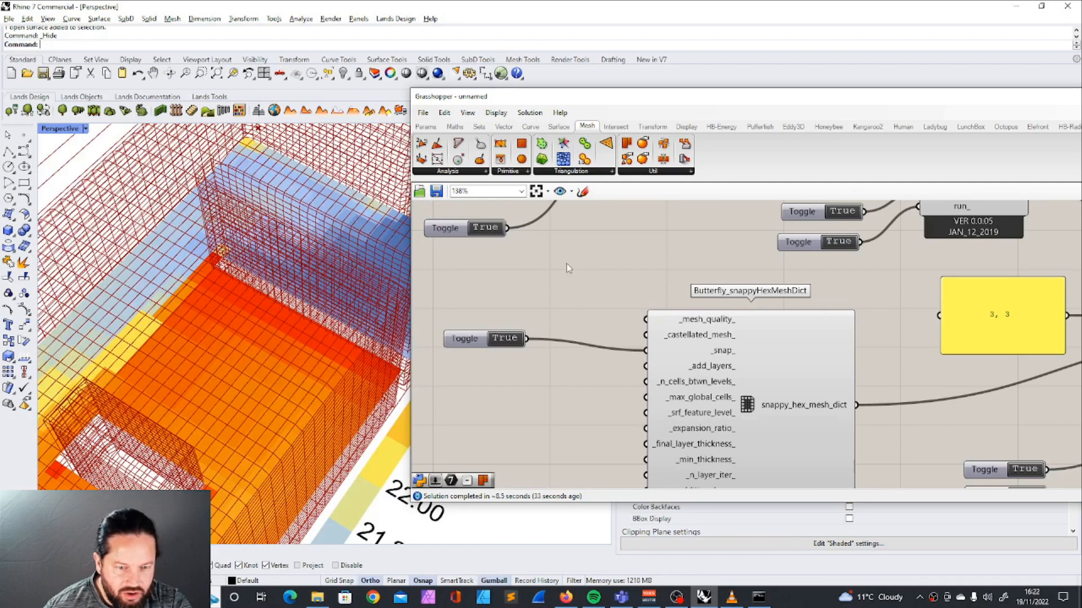
scroll(573, 263, "down", 8)
scroll(655, 313, "up", 6)
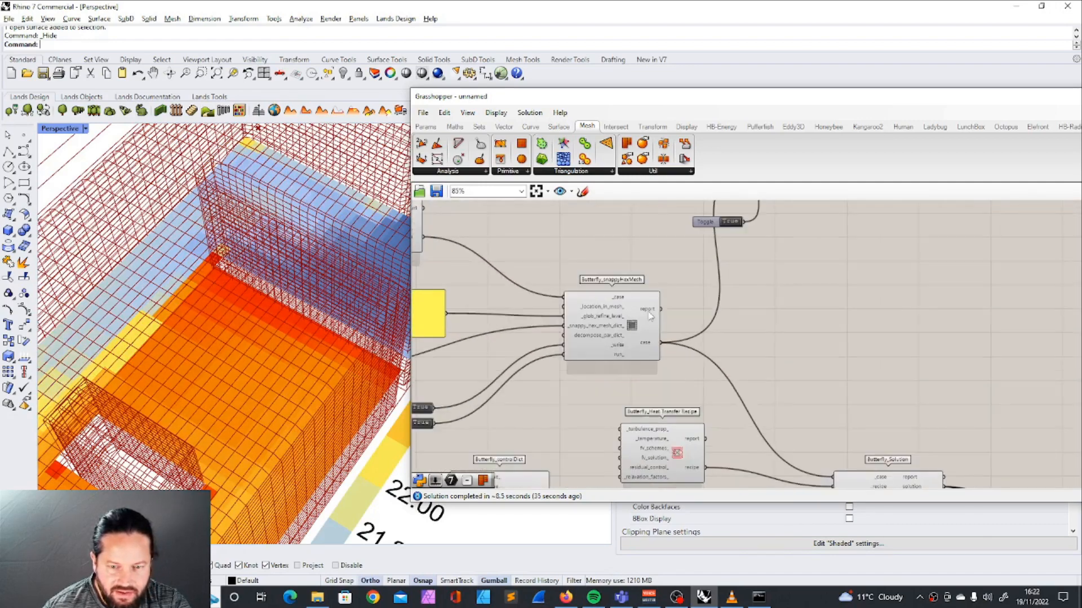
left_click(646, 303)
scroll(251, 269, "down", 5)
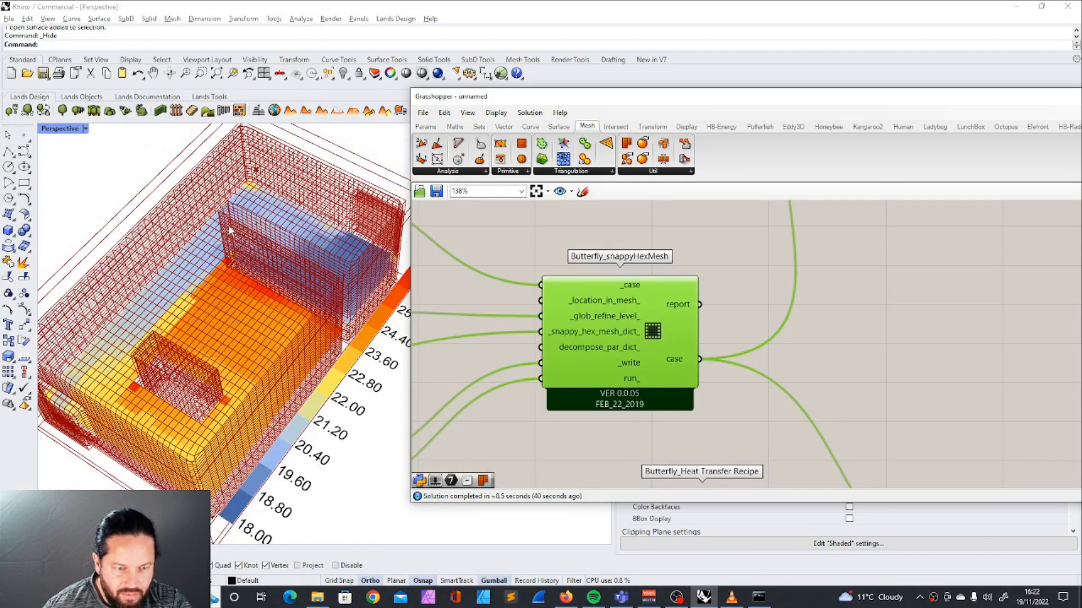
scroll(233, 221, "up", 5)
scroll(219, 226, "down", 5)
scroll(220, 225, "up", 7)
scroll(126, 417, "up", 4)
scroll(148, 388, "down", 4)
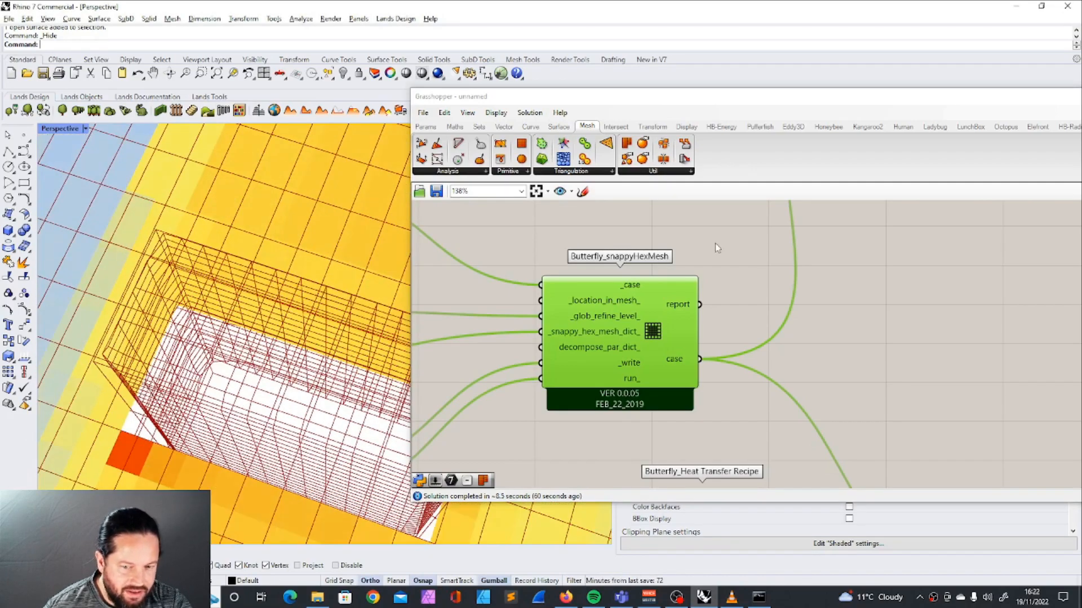
left_click(752, 306)
scroll(760, 313, "down", 6)
scroll(620, 326, "up", 6)
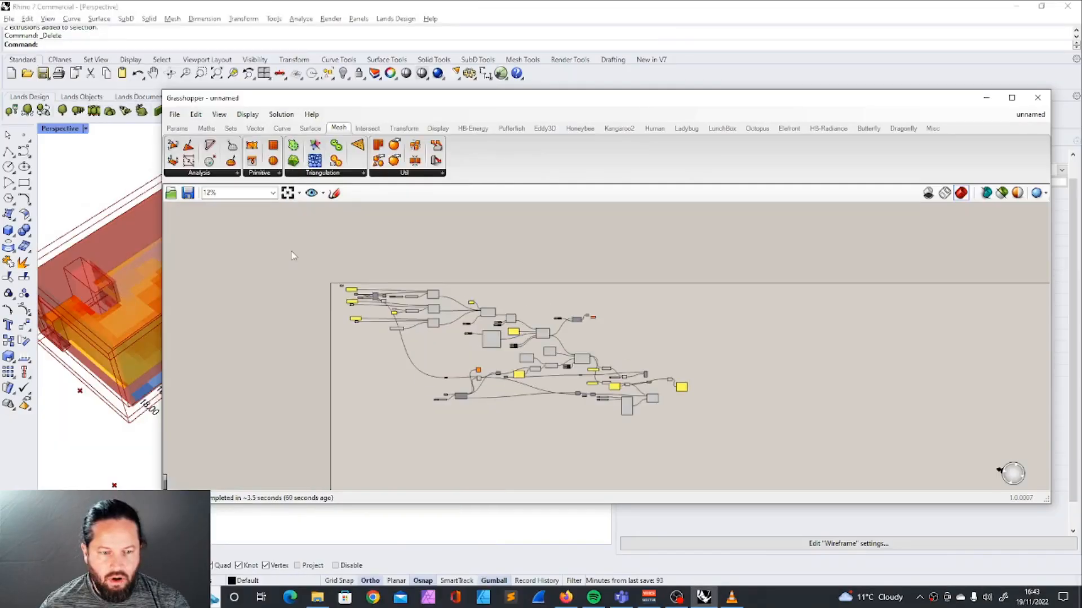
Step: Move the walls Brep parameter farther away from the Create Material component
scroll(439, 311, "up", 3)
scroll(293, 229, "up", 4)
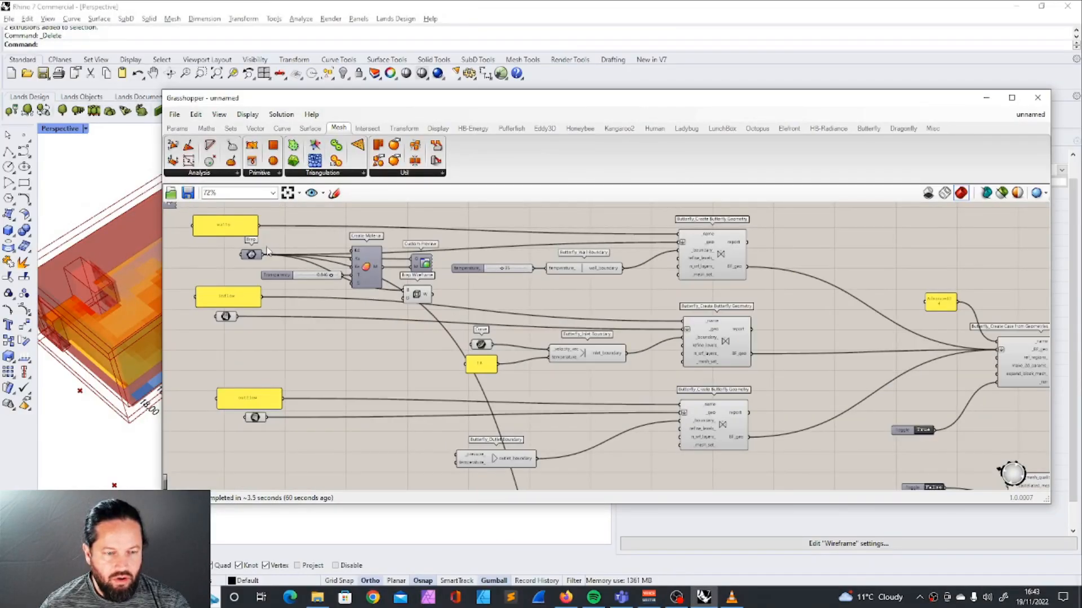
double_click(213, 259)
left_click_drag(216, 262, 231, 263)
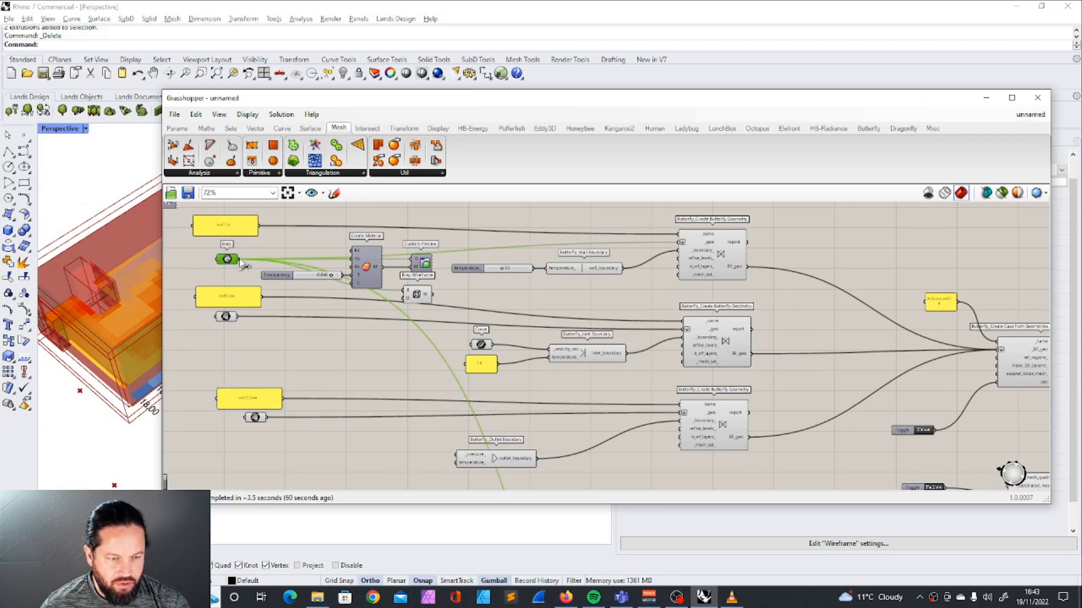
scroll(269, 260, "down", 3)
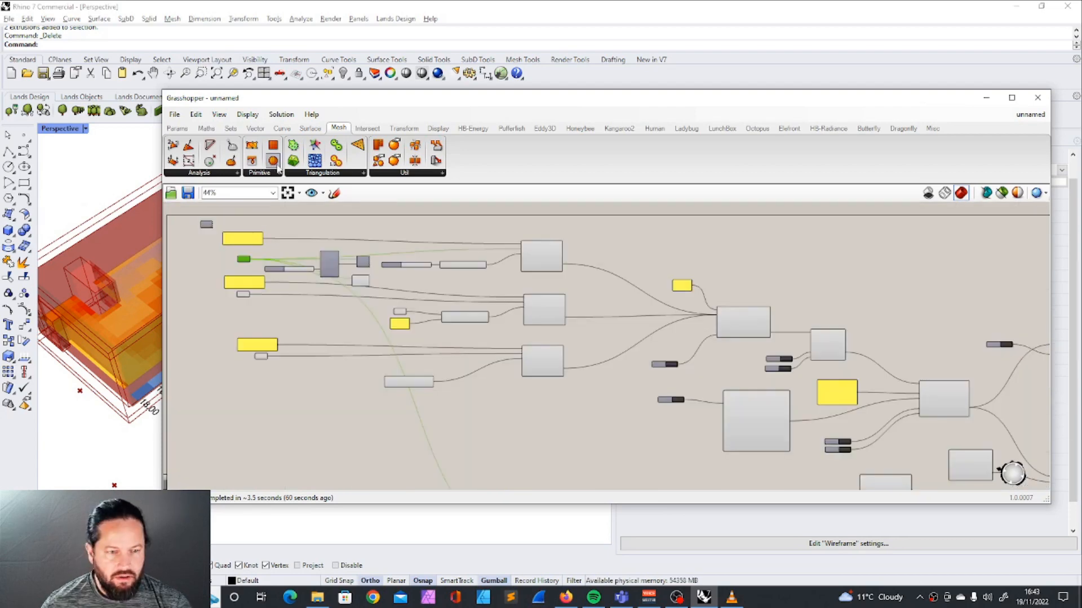
Step: Rearrange the relay and Point In Breps on the canvas to open up space ahead of Mesh Inclusion
scroll(450, 304, "down", 4)
right_click_drag(570, 468, 521, 393)
scroll(515, 347, "up", 8)
mouse_move(540, 343)
left_mouse_down()
mouse_move(531, 369)
mouse_move(542, 355)
left_mouse_up()
left_click_drag(310, 343, 386, 352)
left_click_drag(539, 349, 277, 358)
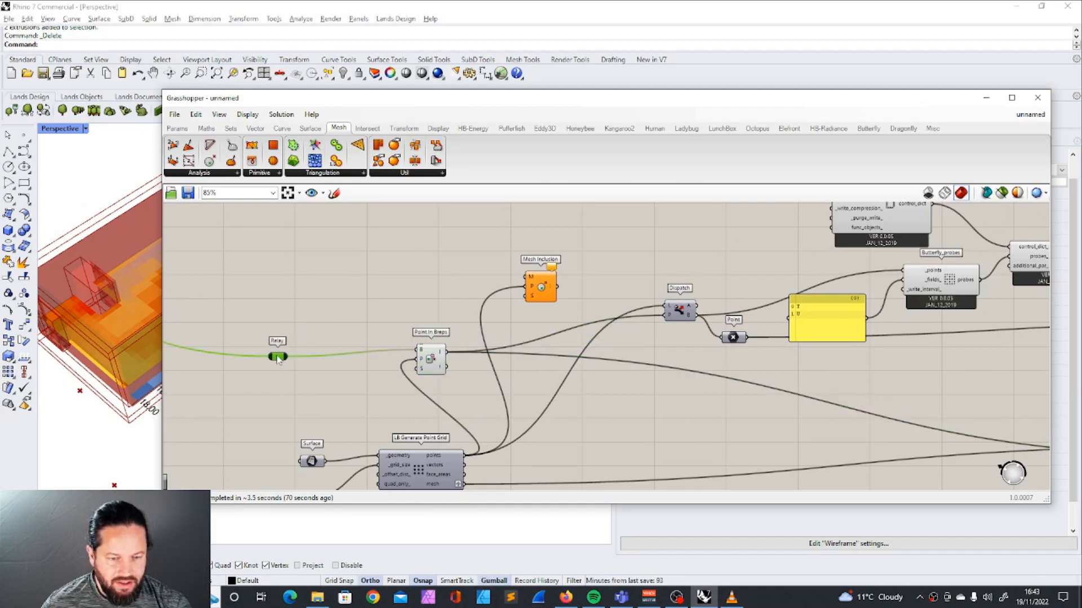
Step: Add a Mesh Brep component and feed its B input from the walls Brep's relay
double_click(365, 250)
type("mesh")
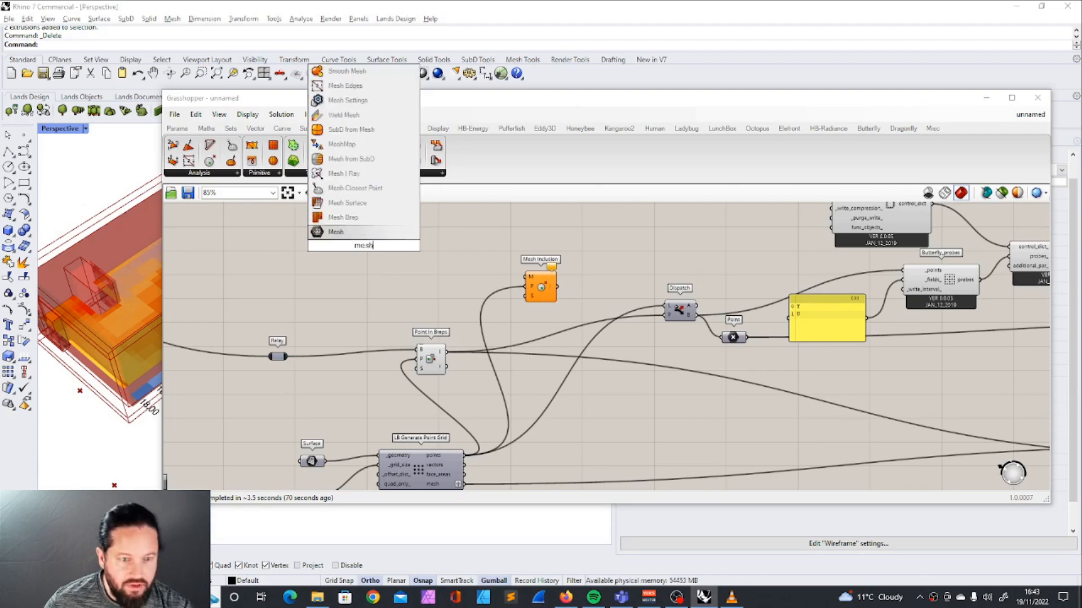
left_click(338, 217)
scroll(423, 325, "down", 5)
scroll(424, 325, "down", 2)
scroll(409, 286, "up", 2)
scroll(415, 324, "up", 5)
left_click_drag(278, 252, 392, 356)
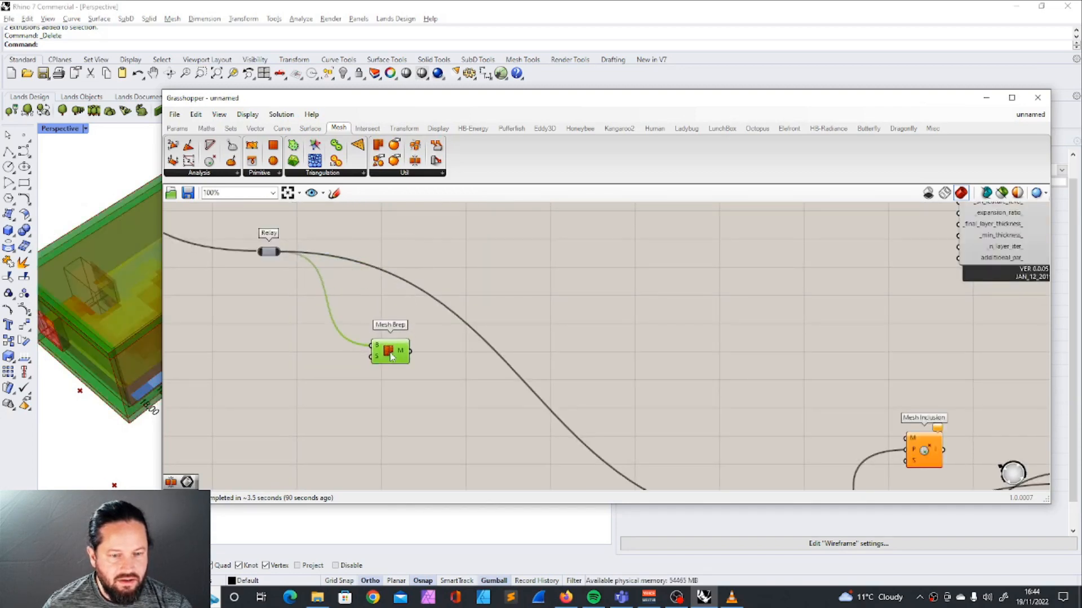
scroll(378, 320, "down", 3)
scroll(395, 344, "up", 3)
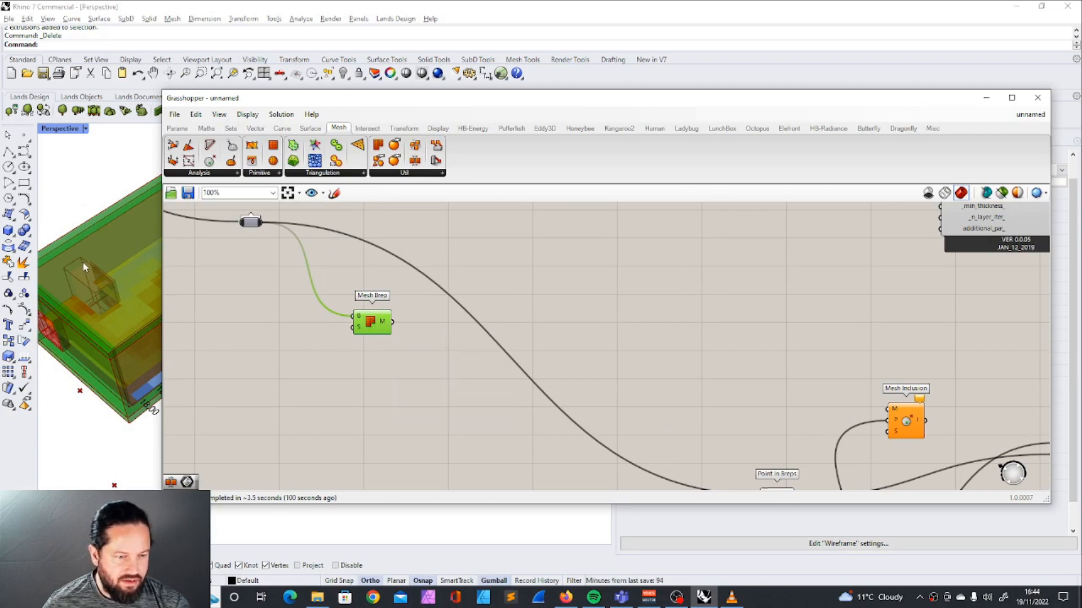
left_click(391, 365)
Step: Move Mesh Brep closer to Mesh Inclusion and connect its mesh output to Mesh Inclusion's M input
scroll(356, 323, "down", 4)
scroll(494, 400, "up", 2)
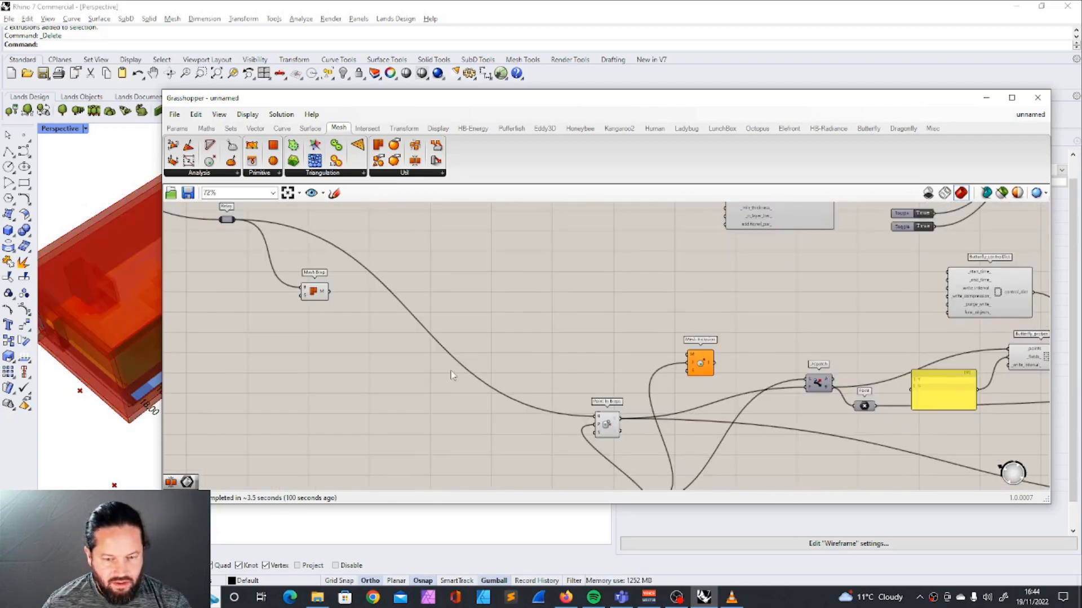
right_click_drag(602, 377, 558, 365)
left_click(277, 281)
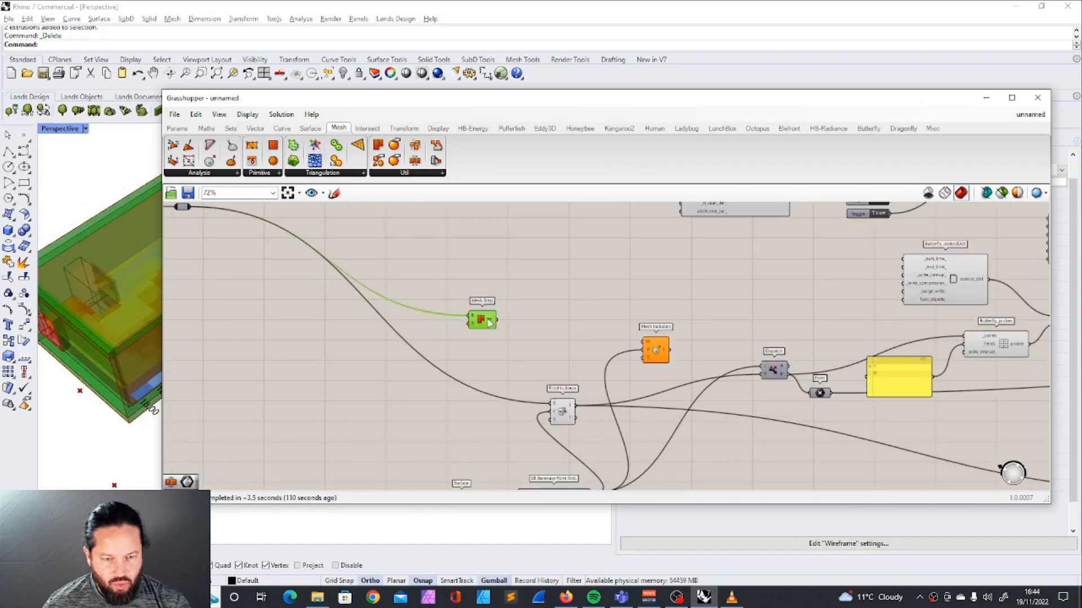
scroll(359, 305, "up", 5)
scroll(358, 306, "down", 4)
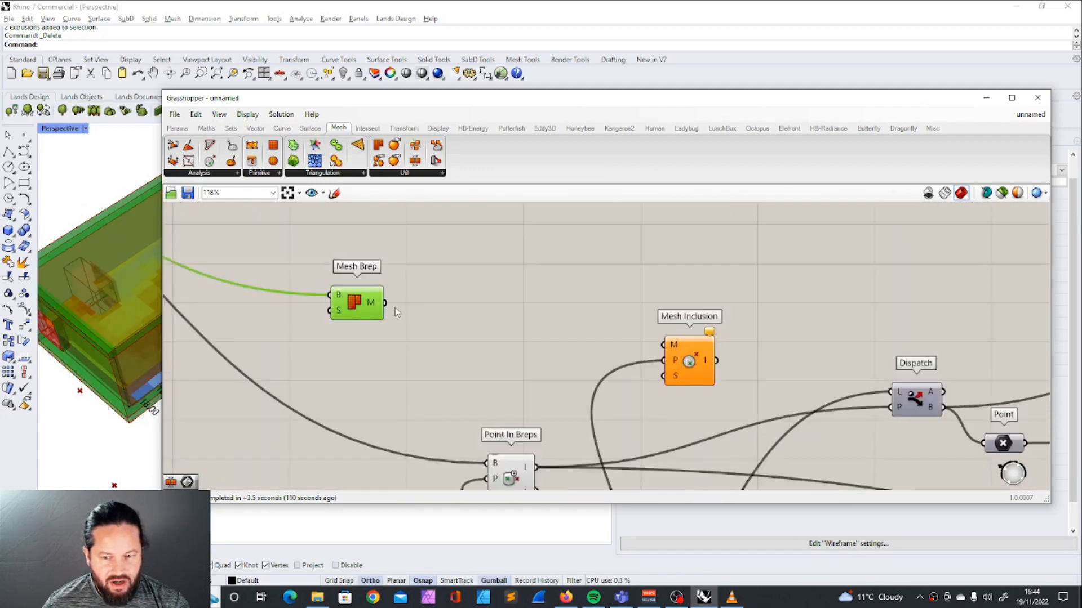
scroll(397, 306, "up", 4)
left_click_drag(333, 302, 718, 359)
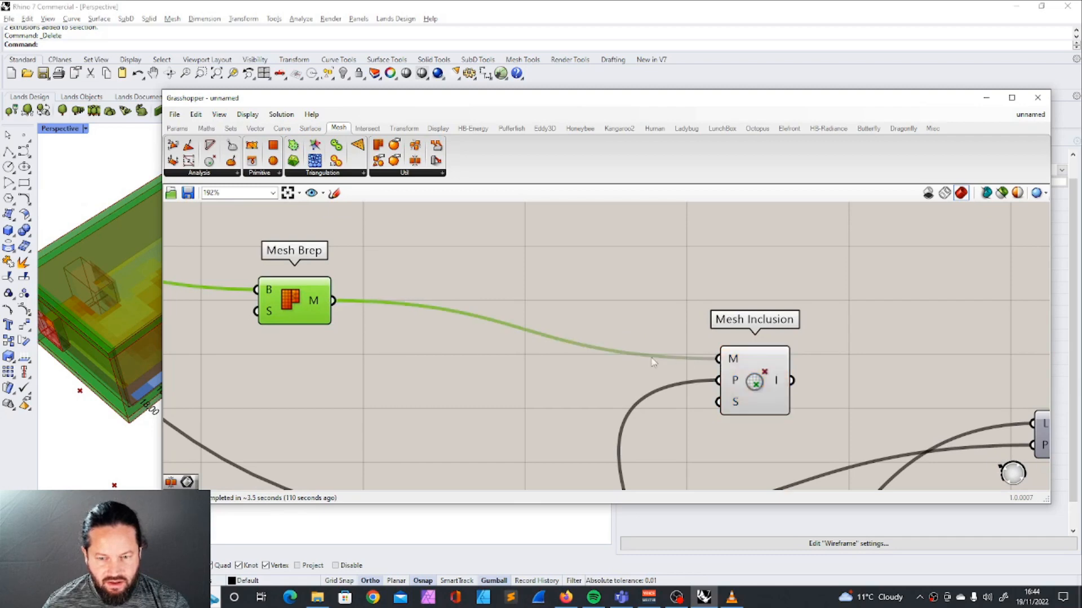
Step: Delete the Point In Breps component and move Mesh Inclusion into its place ahead of Dispatch
scroll(684, 364, "down", 2)
left_click(501, 328)
scroll(501, 328, "down", 3)
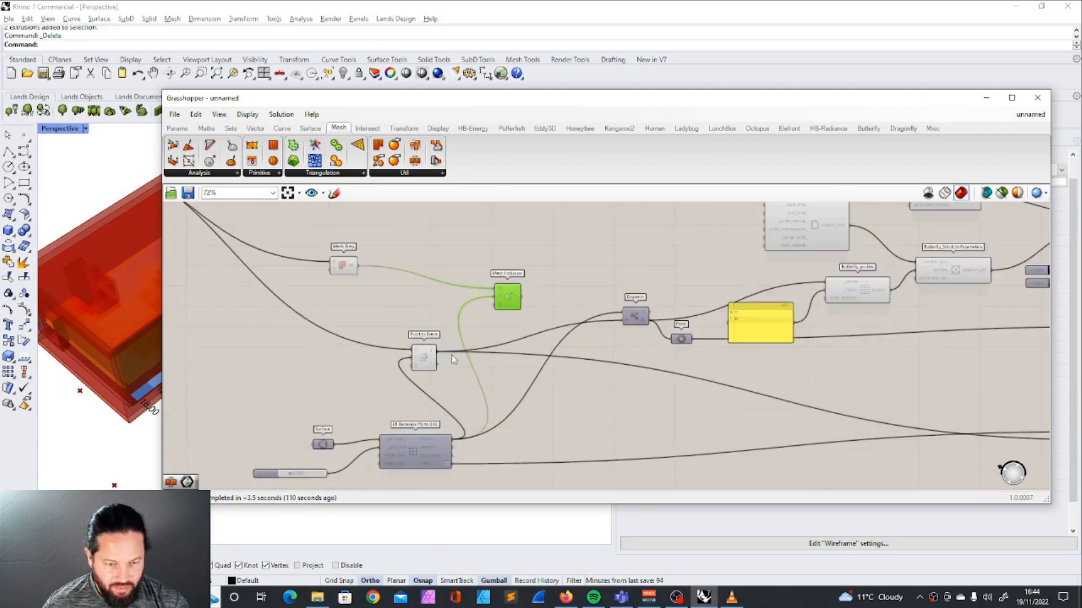
scroll(429, 360, "up", 1)
left_click(417, 367)
key("Delete")
right_click_drag(421, 369, 361, 365)
left_click_drag(486, 273, 486, 339)
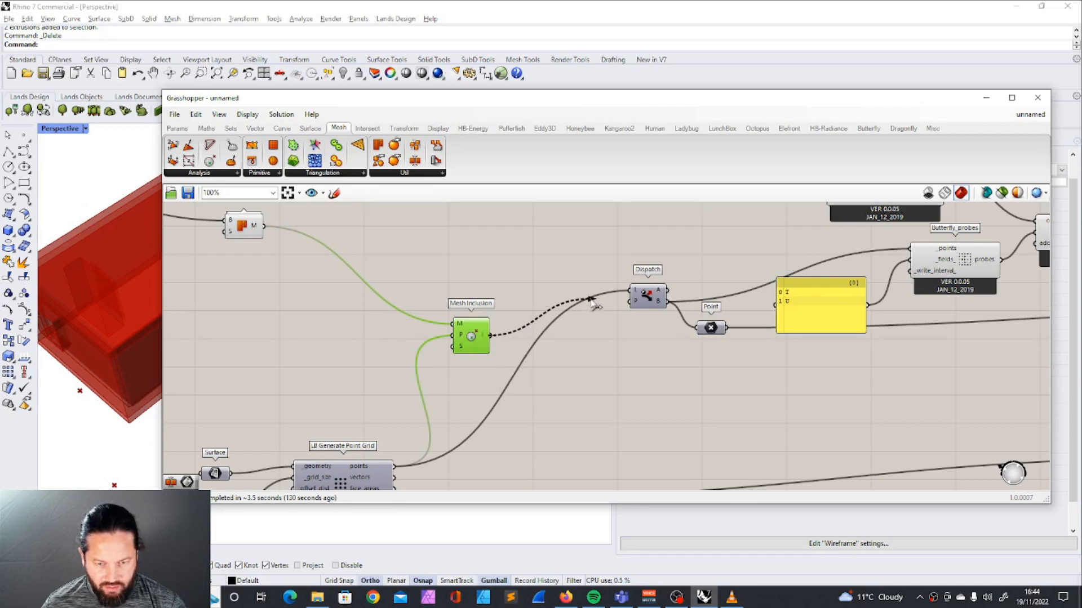
Step: Wire the LB Generate Point Grid points to Dispatch's L input and the Mesh Inclusion result to its P input
left_click_drag(627, 294, 629, 292)
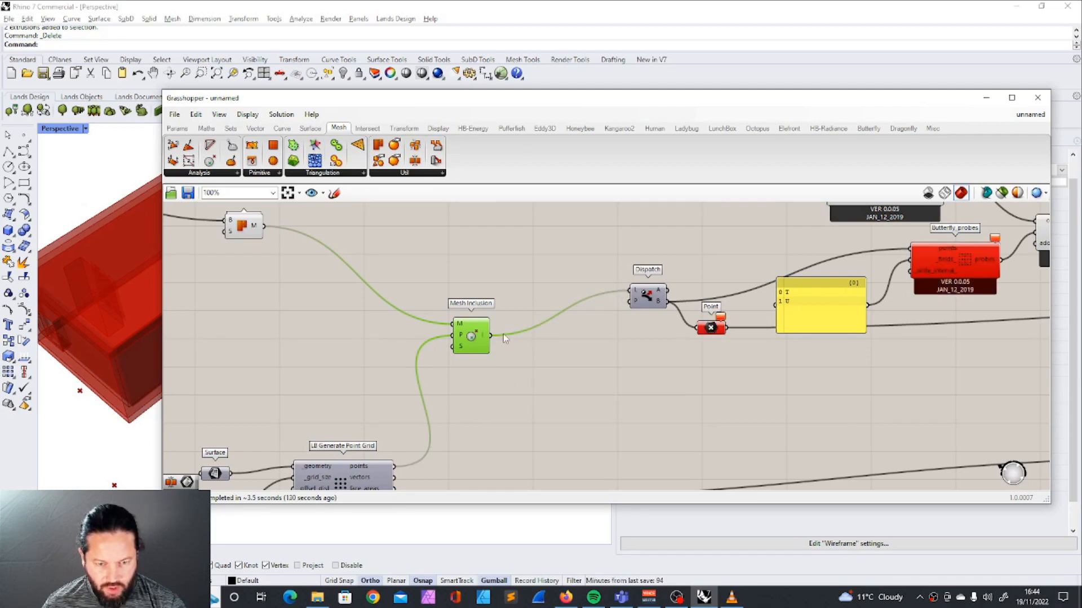
scroll(418, 401, "down", 1)
right_click_drag(449, 479, 440, 458)
left_click_drag(387, 436, 598, 292)
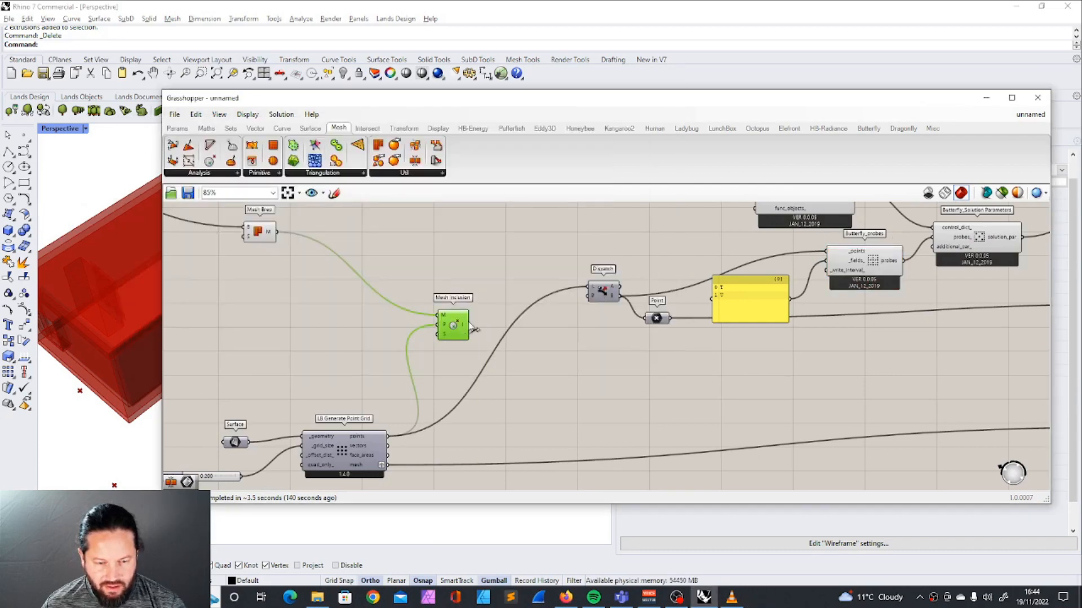
Step: Preview the Point parameter fed by Dispatch and inspect the grid points around the solids in the model
left_click(658, 319)
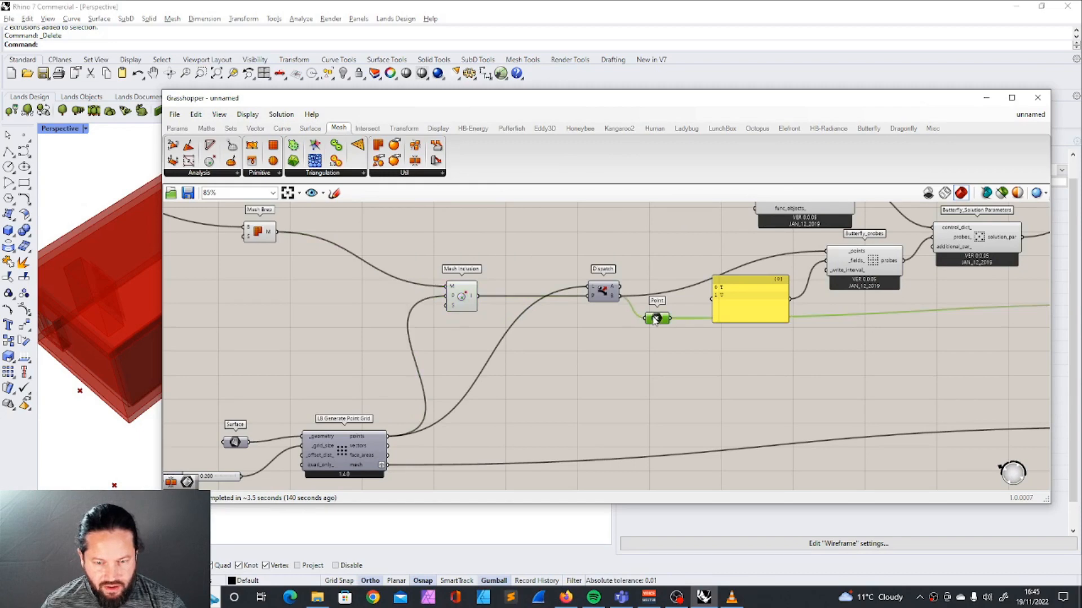
right_click(657, 318)
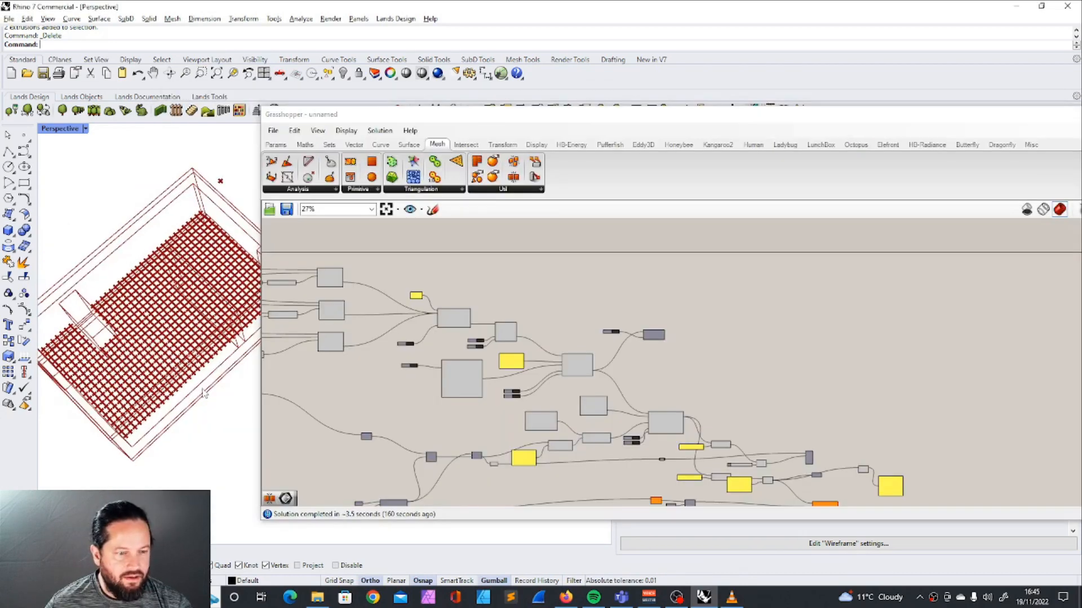
right_click_drag(206, 410, 198, 338)
scroll(209, 393, "up", 3)
scroll(192, 380, "down", 5)
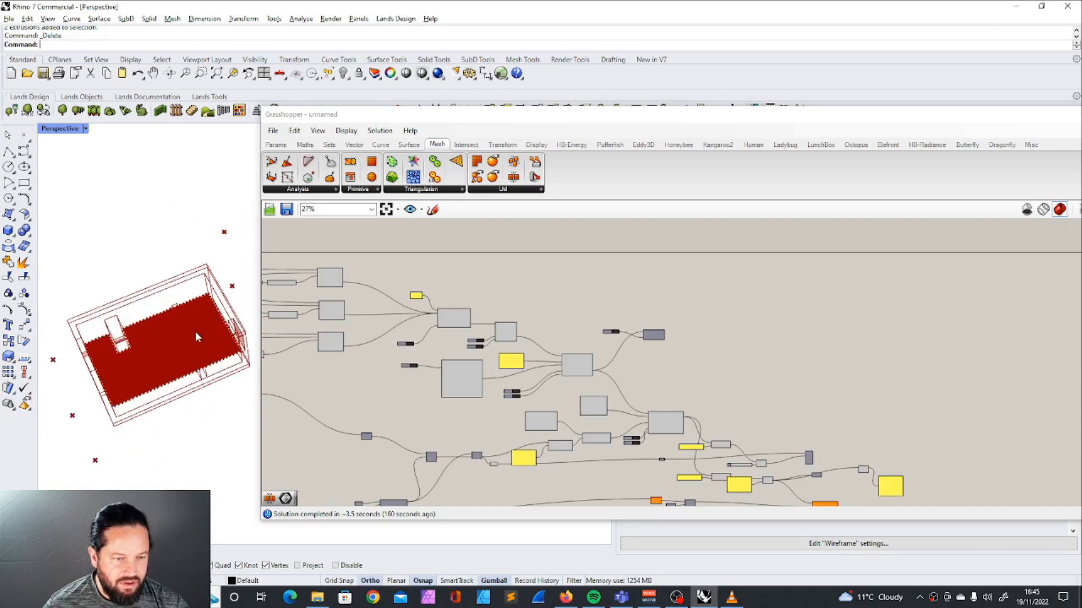
scroll(179, 319, "up", 4)
scroll(374, 401, "down", 4)
scroll(440, 394, "up", 7)
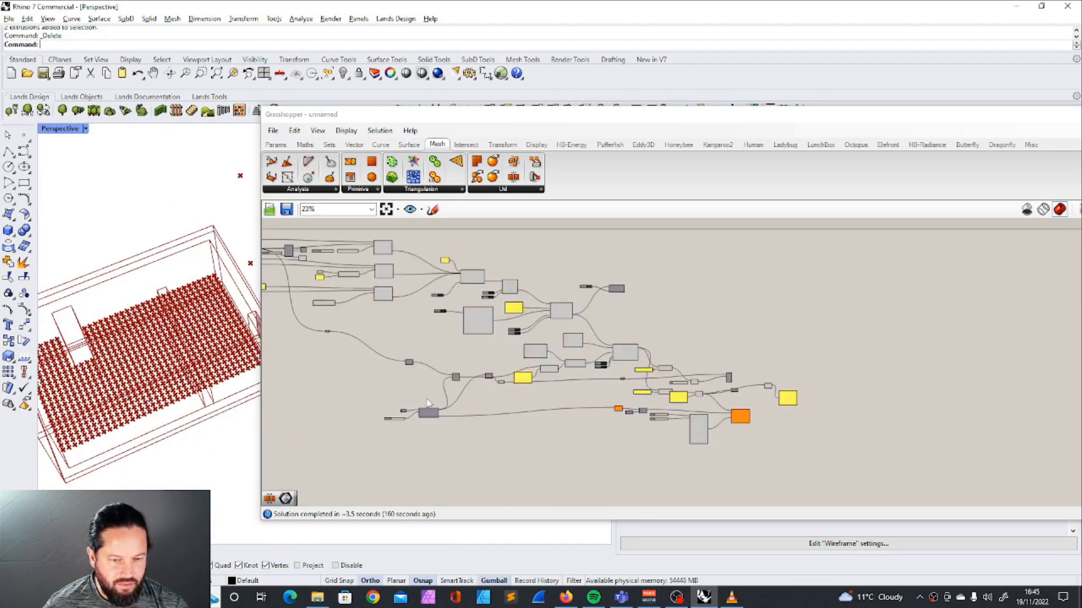
Step: Add a Mesh Join component and wire it between Mesh Brep's output and Mesh Inclusion's M input
scroll(480, 372, "up", 4)
scroll(510, 298, "down", 3)
scroll(349, 274, "up", 4)
left_click_drag(352, 278, 419, 351)
right_click_drag(419, 351, 424, 306)
scroll(425, 306, "up", 1)
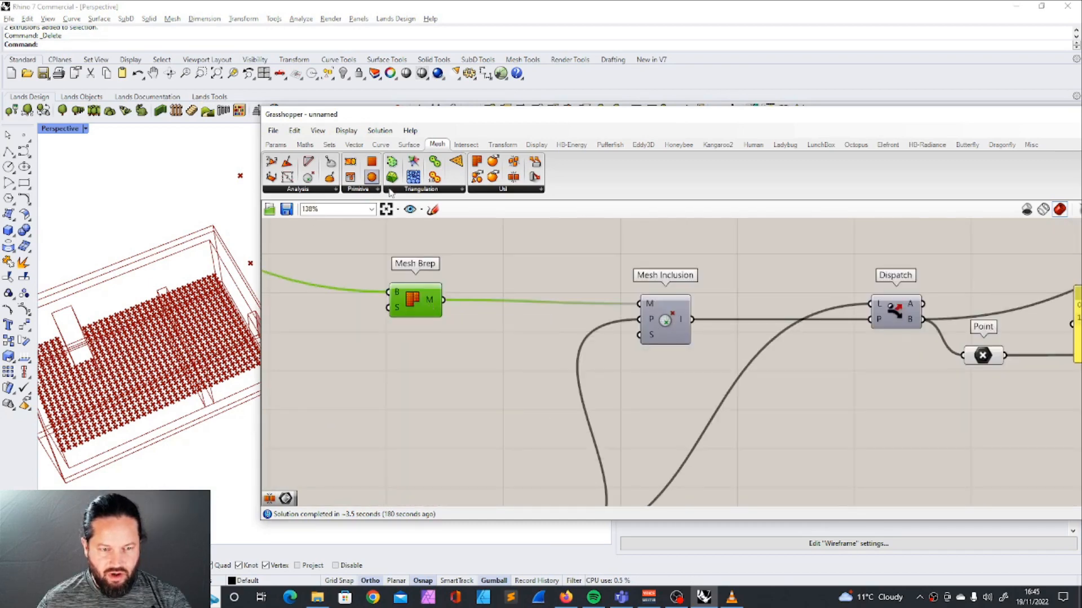
left_click_drag(514, 177, 521, 253)
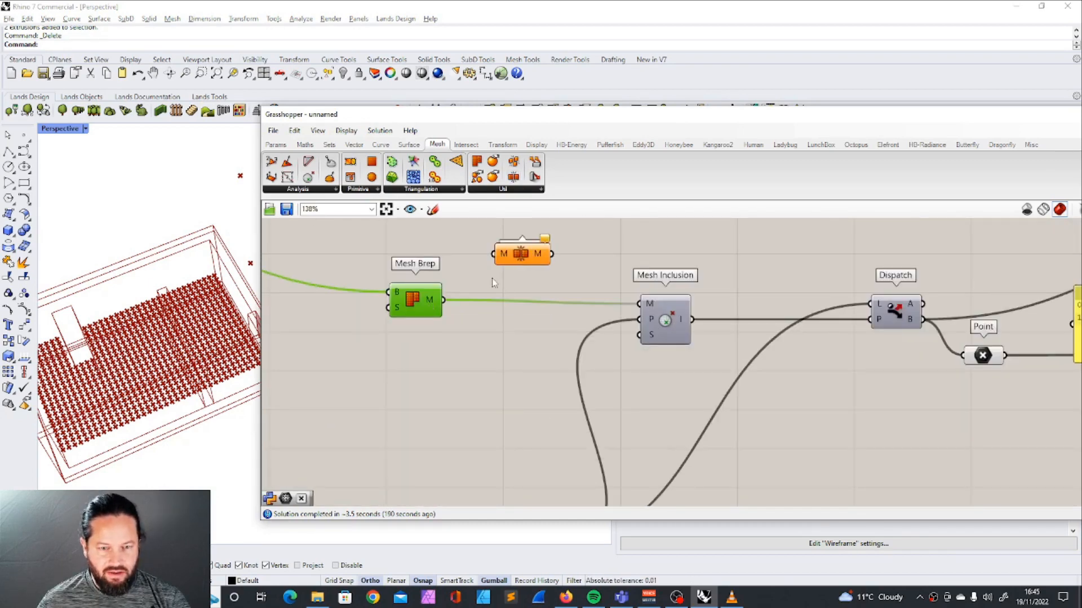
scroll(484, 277, "up", 3)
left_click_drag(417, 313, 497, 239)
scroll(563, 265, "down", 1)
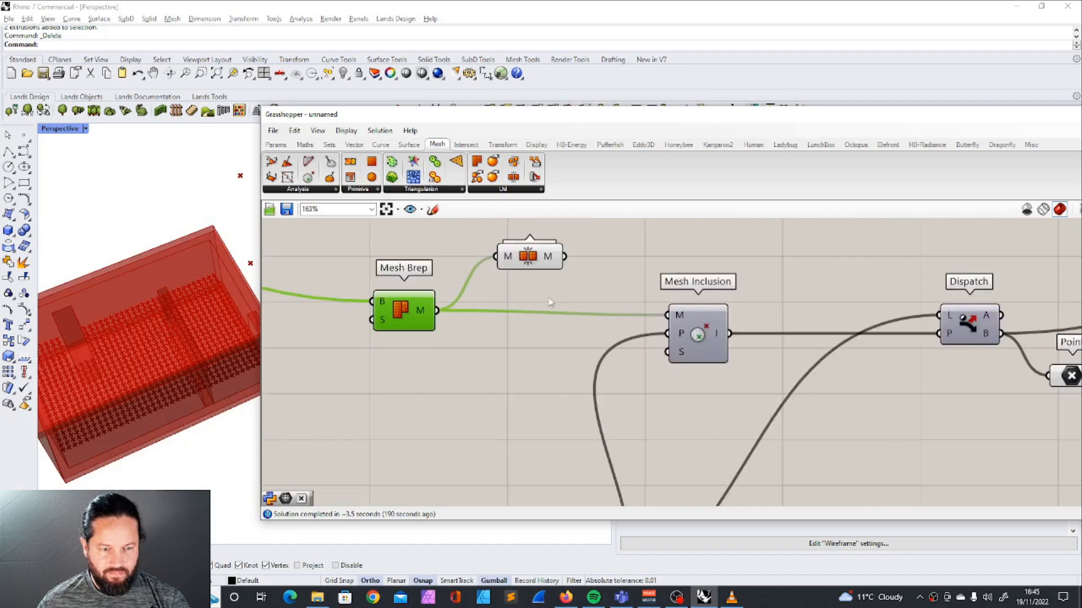
scroll(569, 262, "up", 1)
left_click_drag(562, 249, 704, 330)
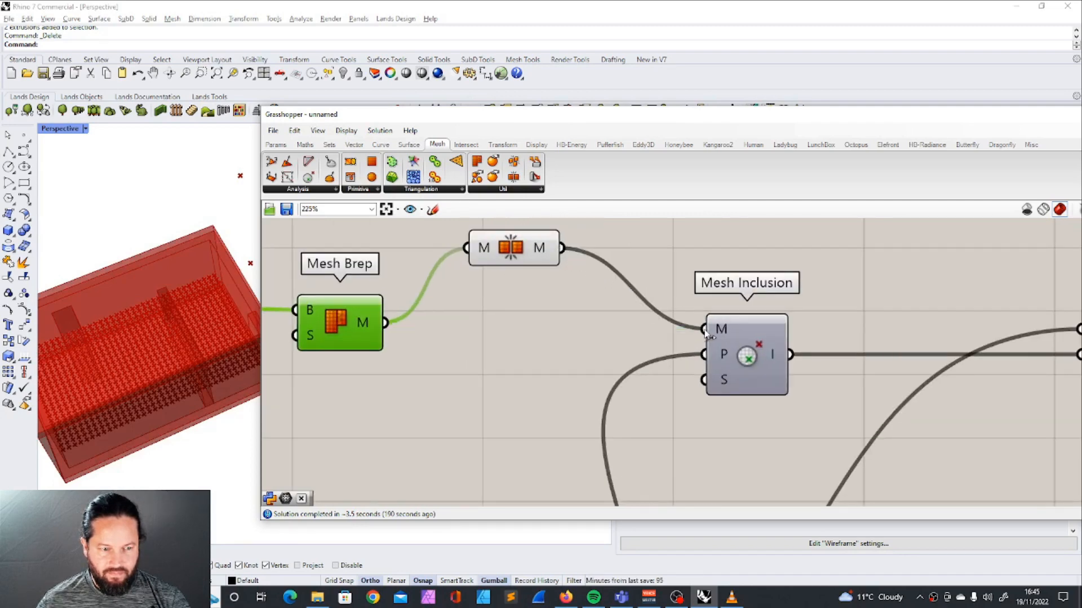
Step: Line up Mesh Join between Mesh Brep and Mesh Inclusion and switch off its preview
left_click(560, 356)
left_click_drag(513, 258, 519, 333)
right_click(529, 328)
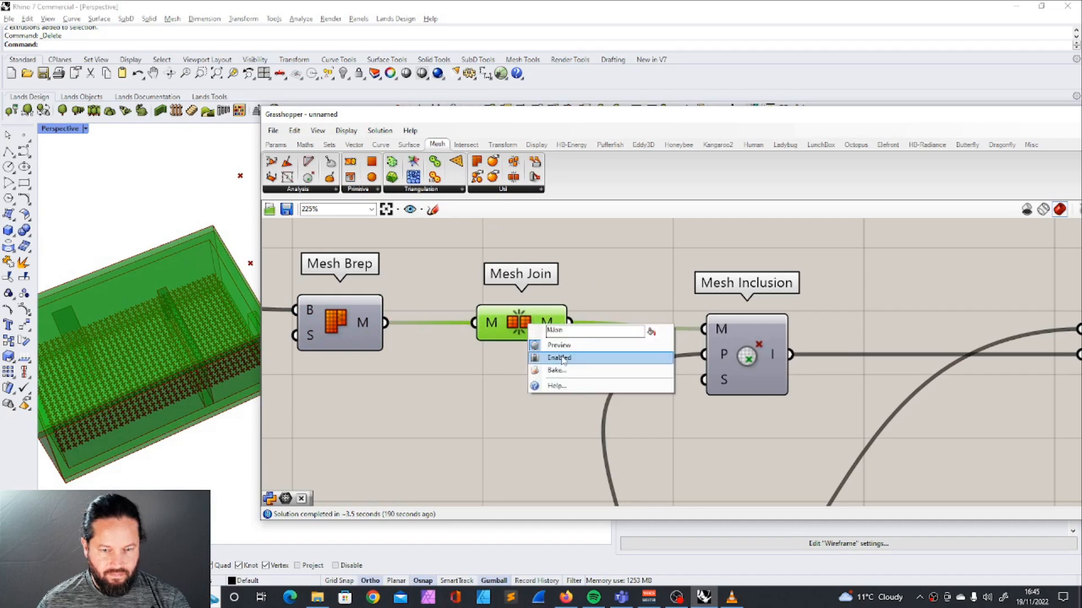
left_click(566, 344)
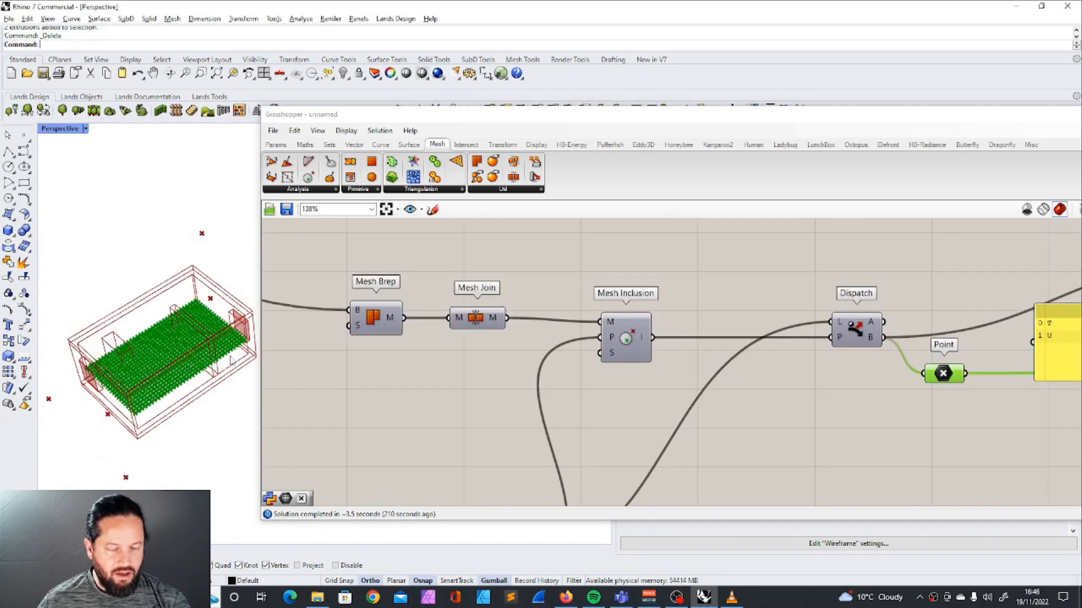
Step: Reposition Mesh Join and Mesh Brep on the canvas to leave a wider gap between them
left_click(425, 384)
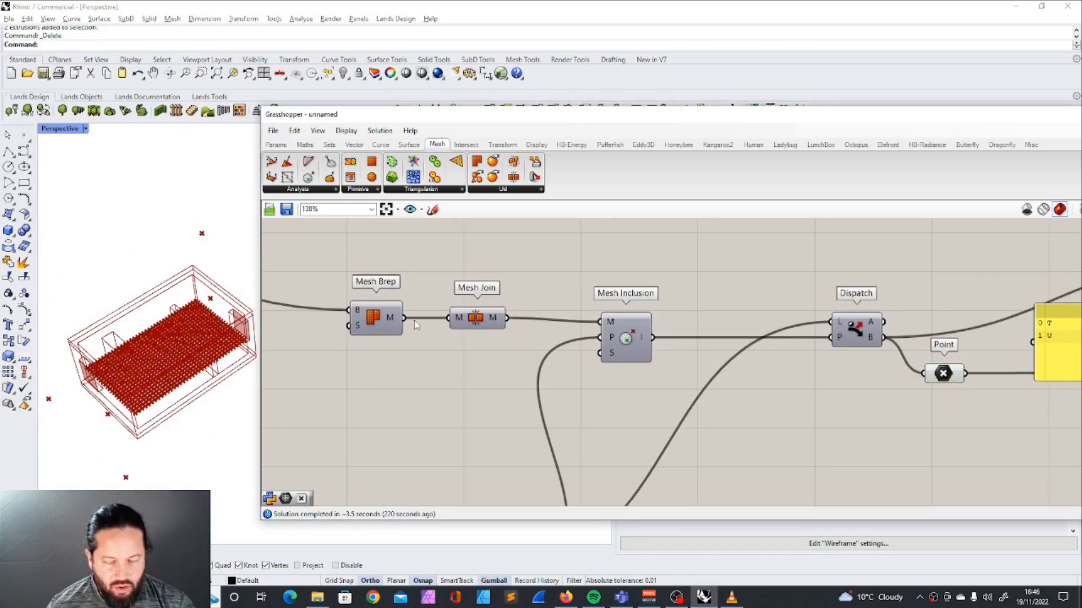
scroll(130, 357, "up", 5)
scroll(183, 320, "down", 5)
left_click_drag(483, 328, 470, 320)
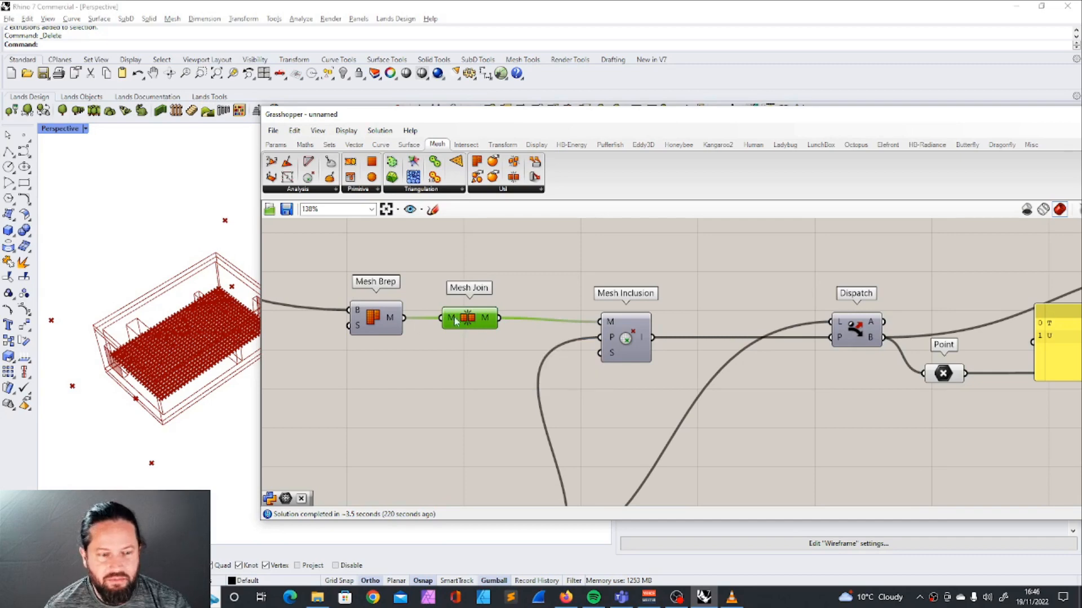
mouse_move(483, 322)
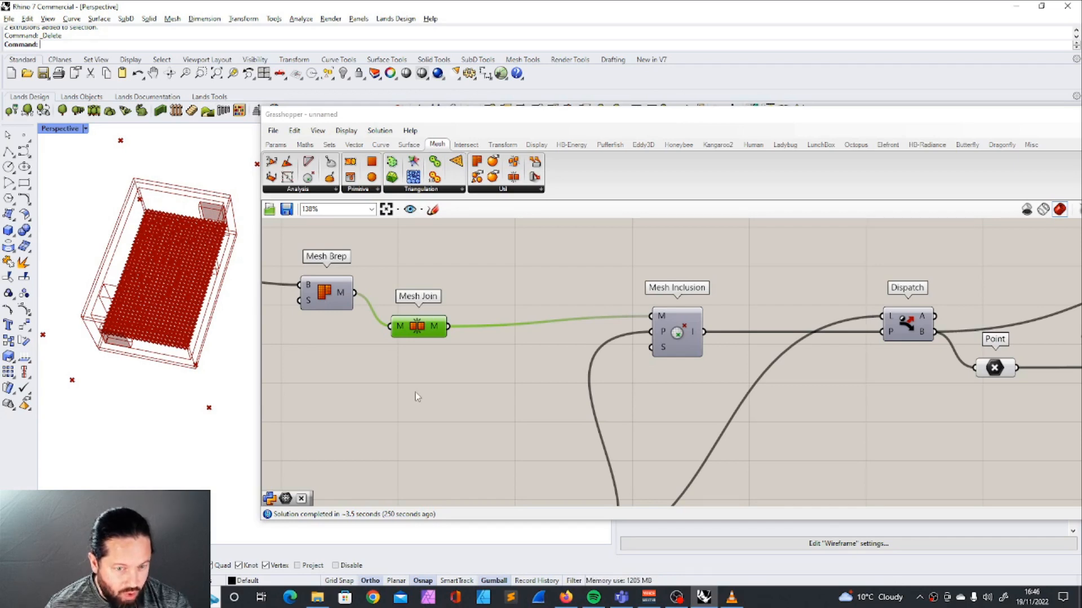
left_click_drag(431, 329, 478, 303)
left_click_drag(325, 301, 301, 309)
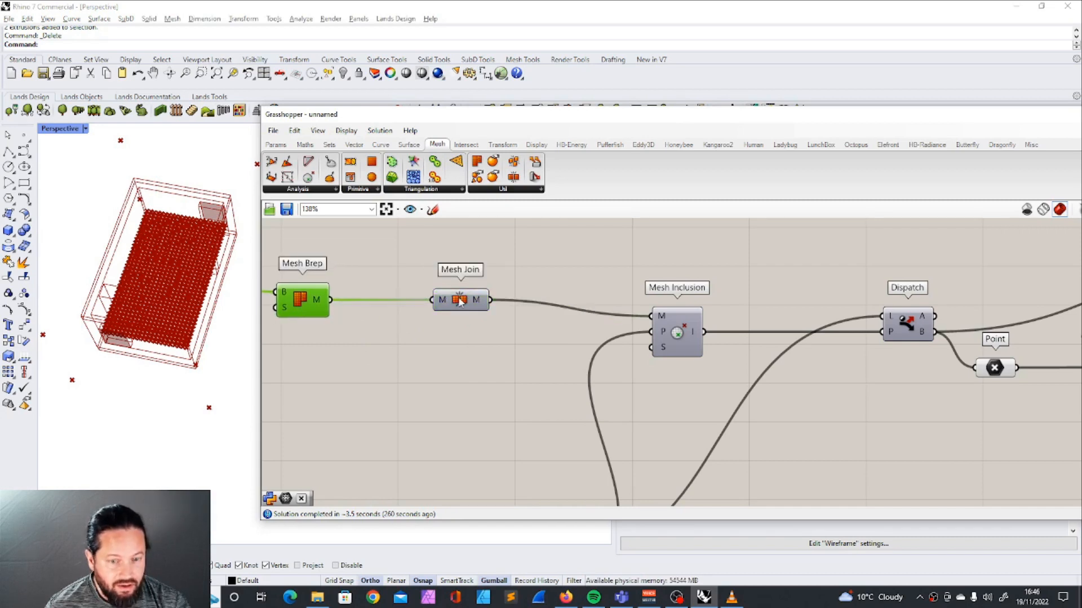
Step: Insert an Explode Tree between Mesh Brep and Mesh Join, with a grafted D input and one output per branch
double_click(389, 431)
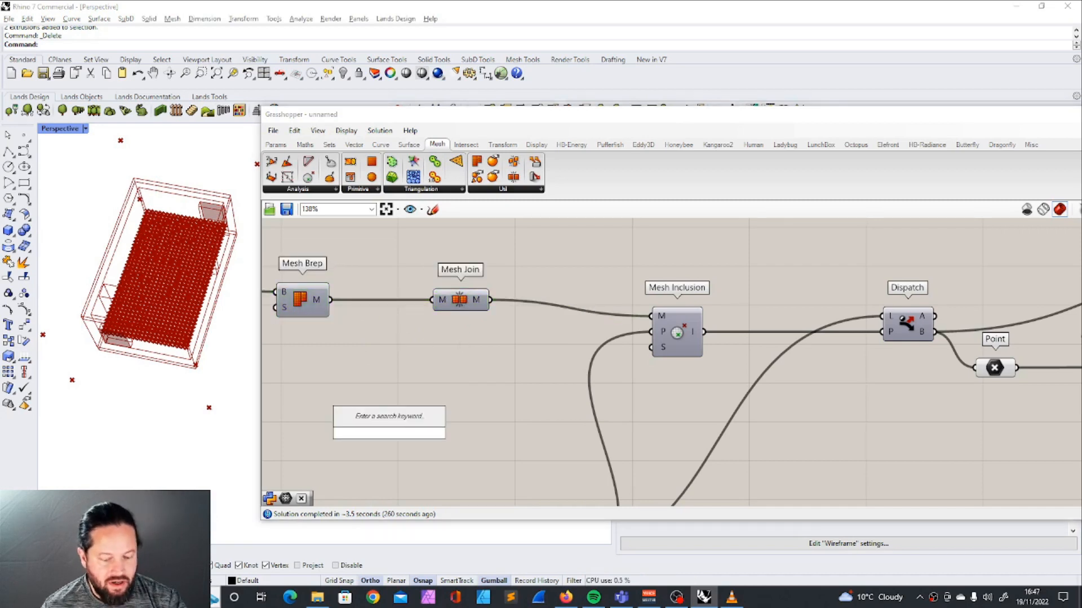
left_click(328, 144)
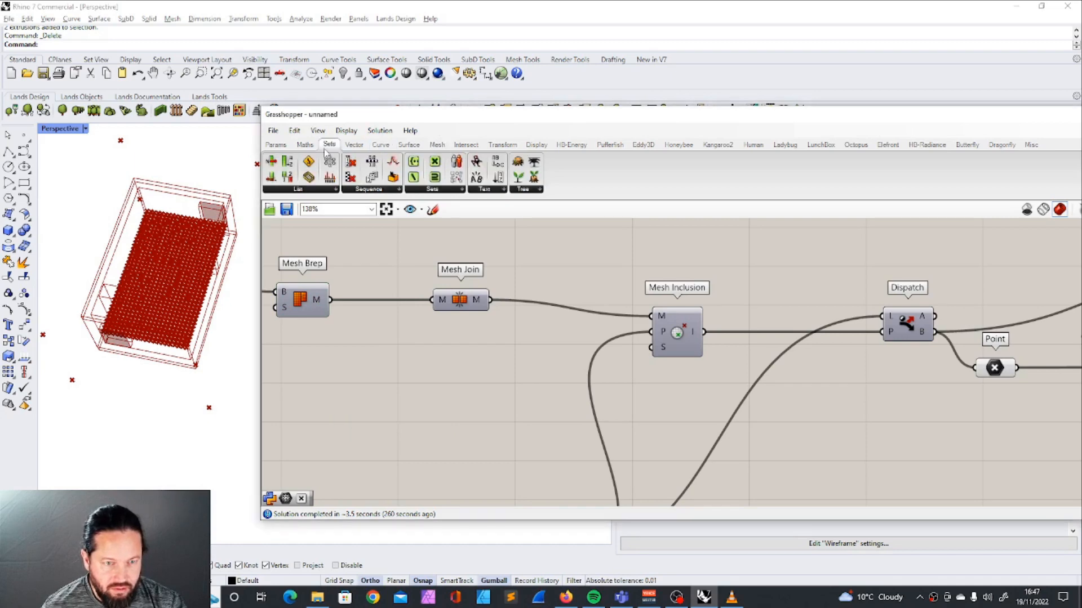
left_click(525, 189)
left_click(613, 273)
left_click(405, 342)
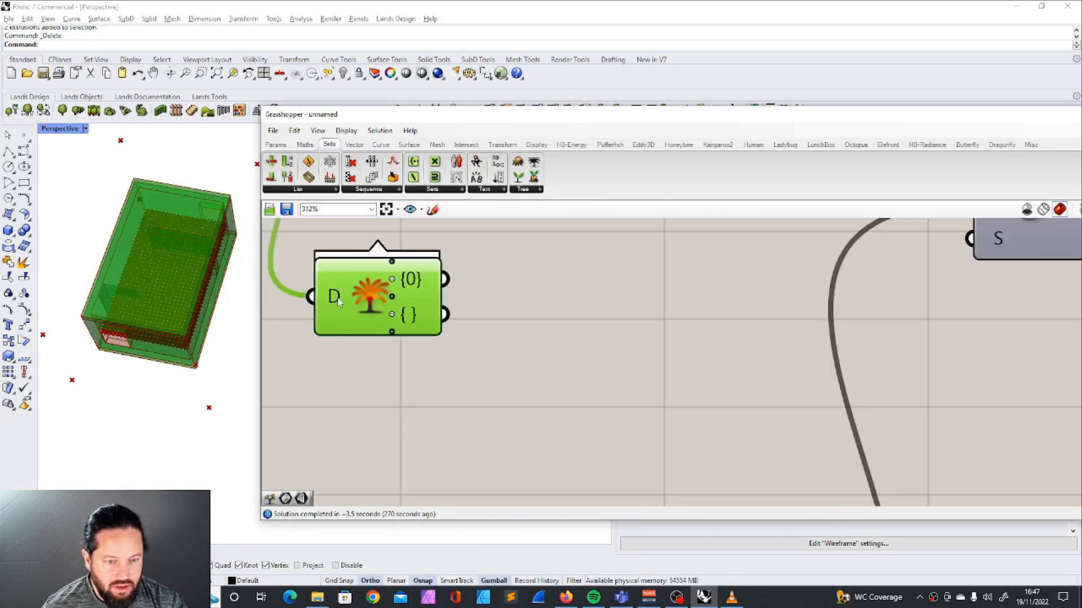
right_click(337, 297)
left_click(379, 396)
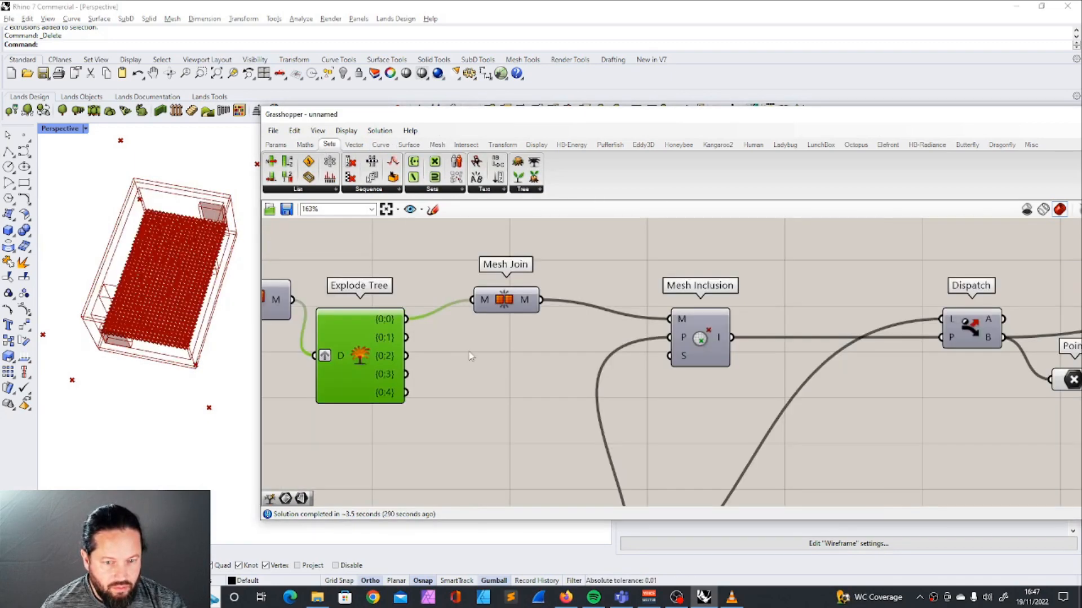
Step: Switch on Mesh Join's preview and feed it Explode Tree branches {0;1} to {0;4} one after another to identify each mesh
left_click(495, 298)
right_click(499, 296)
left_click(528, 317)
left_click_drag(406, 337, 472, 299)
left_click_drag(405, 355, 472, 300)
scroll(424, 337, "up", 2)
left_click_drag(411, 359, 501, 256)
left_click_drag(412, 385, 502, 256)
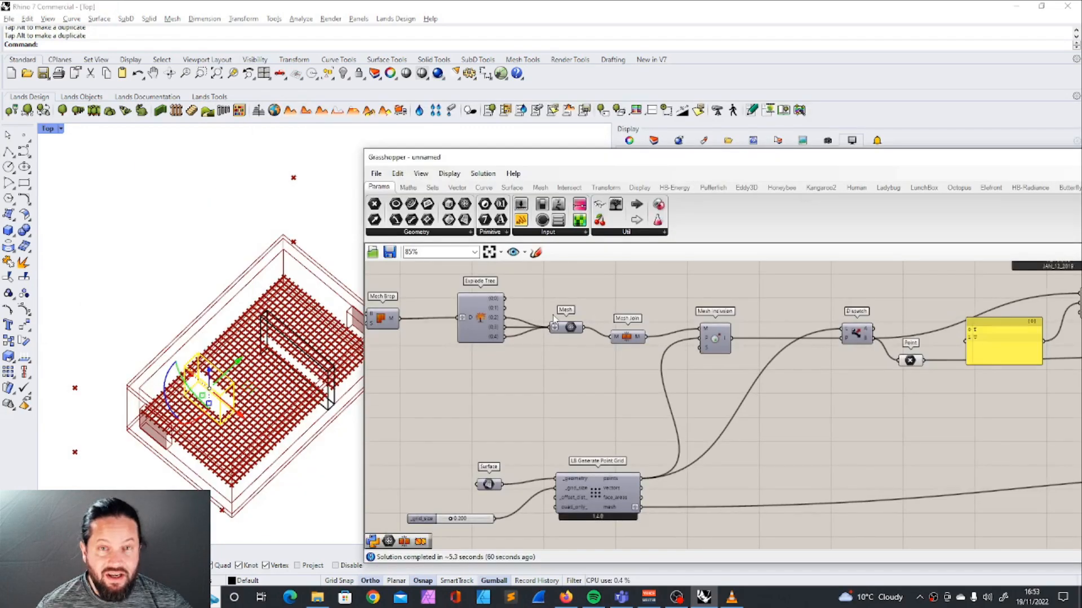
Step: Disconnect Explode Tree branch {0;2} from the Mesh parameter, keeping only {0;3} and {0;4} wired
scroll(553, 316, "down", 3)
scroll(481, 323, "up", 4)
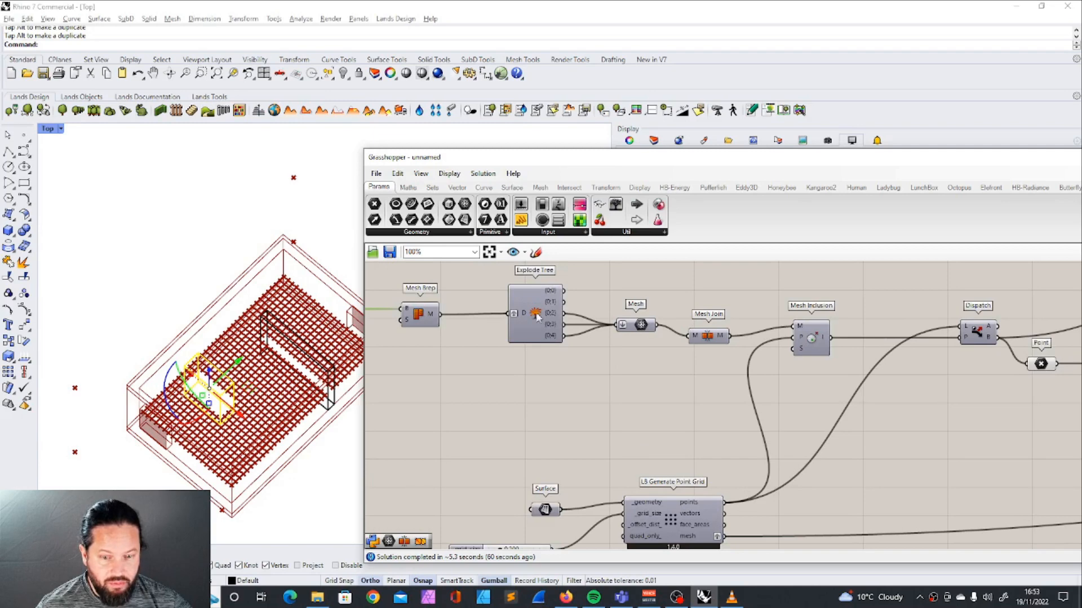
scroll(632, 321, "up", 3)
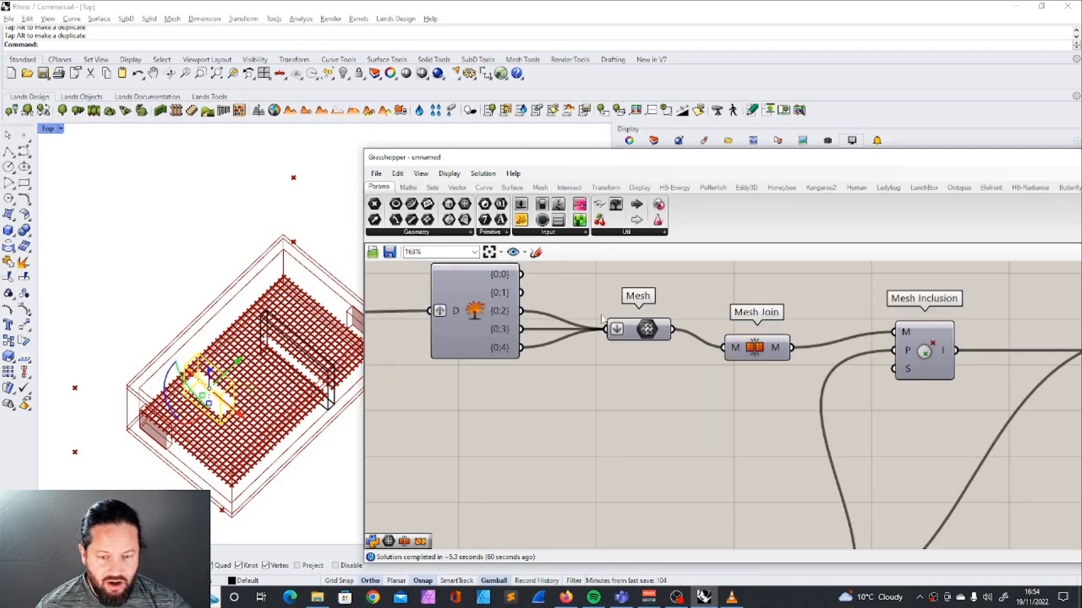
right_click(616, 332)
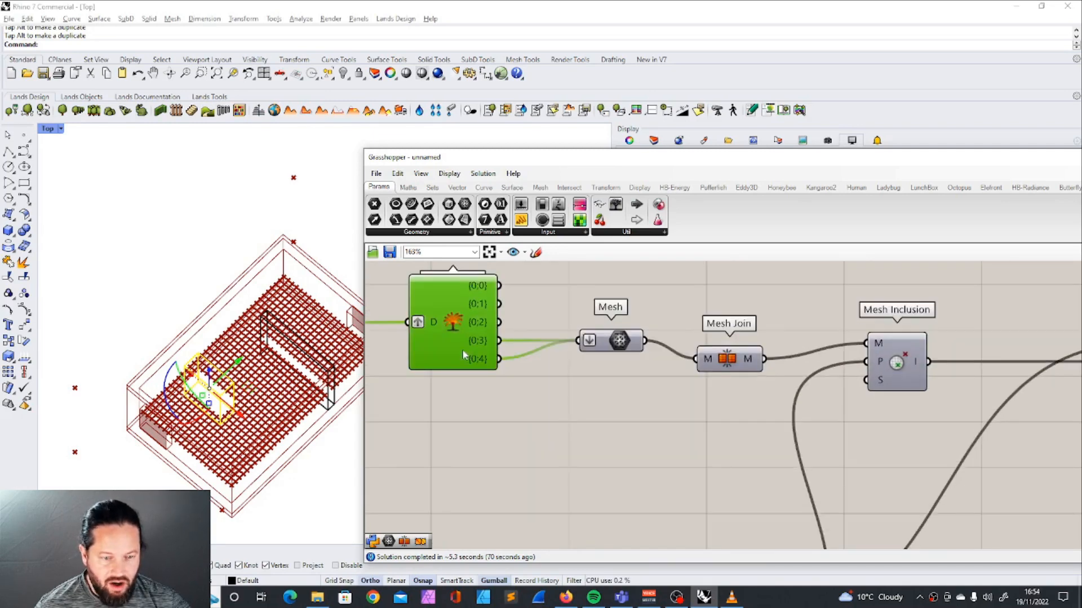
Step: Examine the Explode Tree component, its grafted D input and its branch outputs
scroll(545, 323, "up", 2)
left_click(543, 321)
right_click_drag(542, 322, 714, 331)
left_click(485, 286)
scroll(499, 353, "down", 3)
scroll(499, 353, "up", 2)
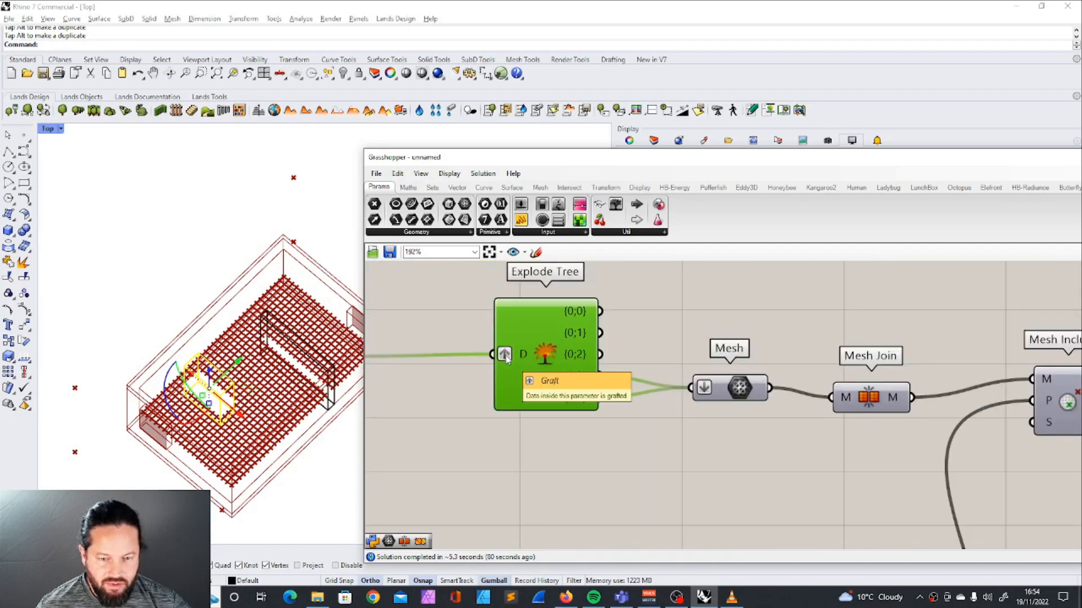
scroll(561, 321, "down", 2)
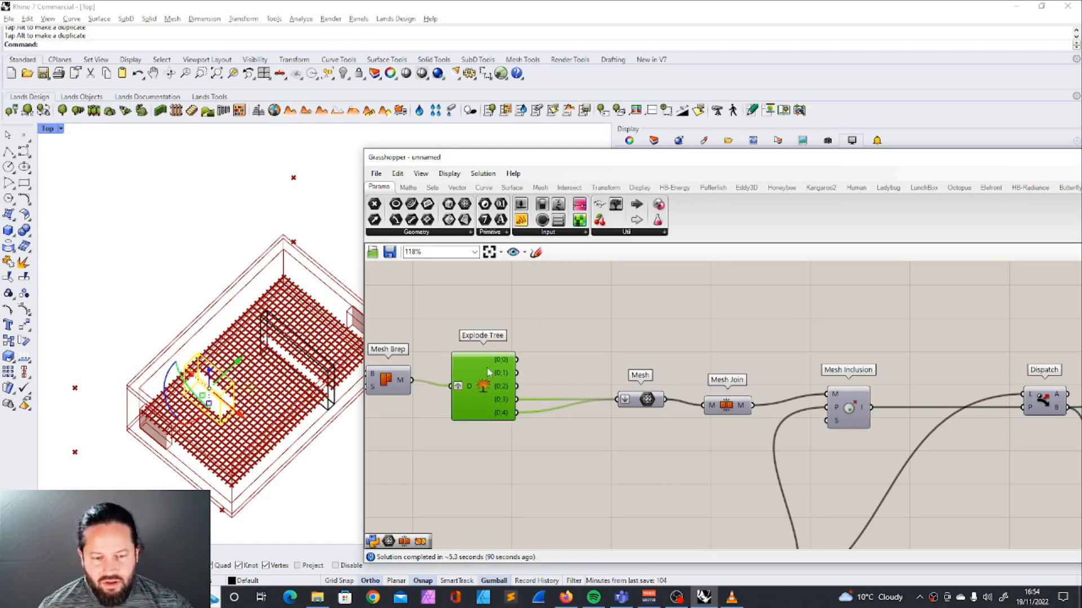
Step: Move the Mesh parameter and Mesh Join closer to Explode Tree and shift Mesh Inclusion slightly
scroll(535, 372, "down", 2)
scroll(645, 410, "up", 3)
left_click_drag(551, 353, 467, 354)
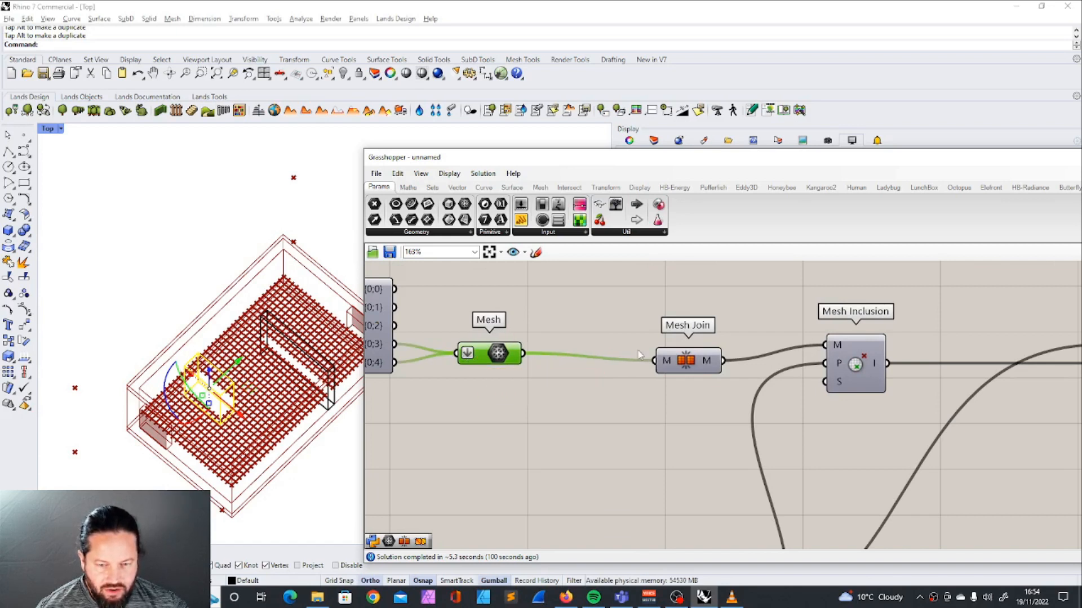
left_click_drag(690, 360, 601, 354)
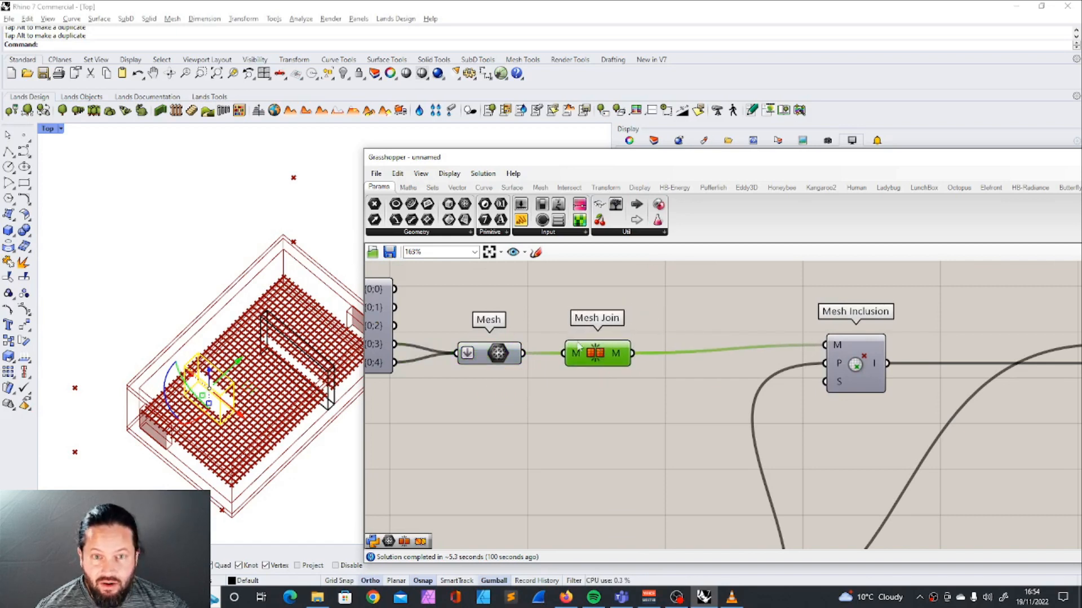
mouse_move(615, 357)
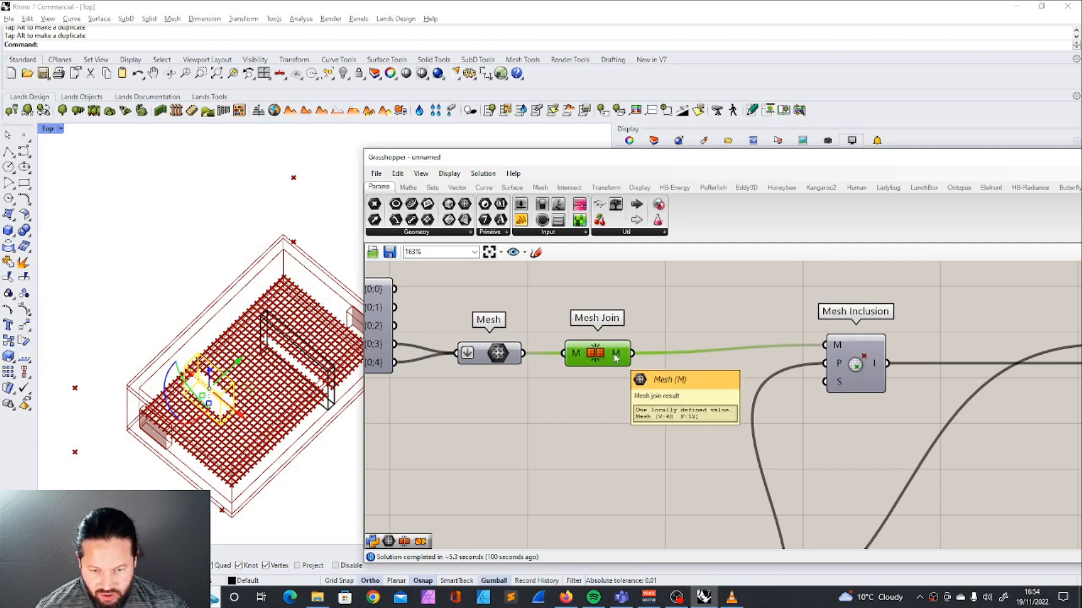
right_click_drag(871, 392, 744, 367)
scroll(737, 350, "up", 3)
left_click_drag(733, 316, 729, 336)
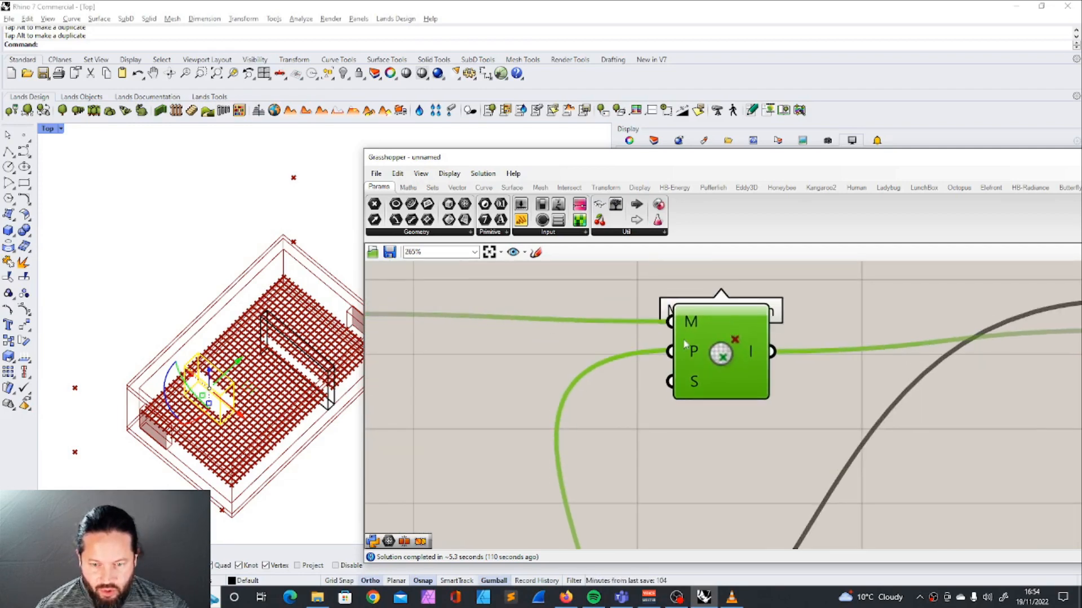
scroll(688, 375, "down", 7)
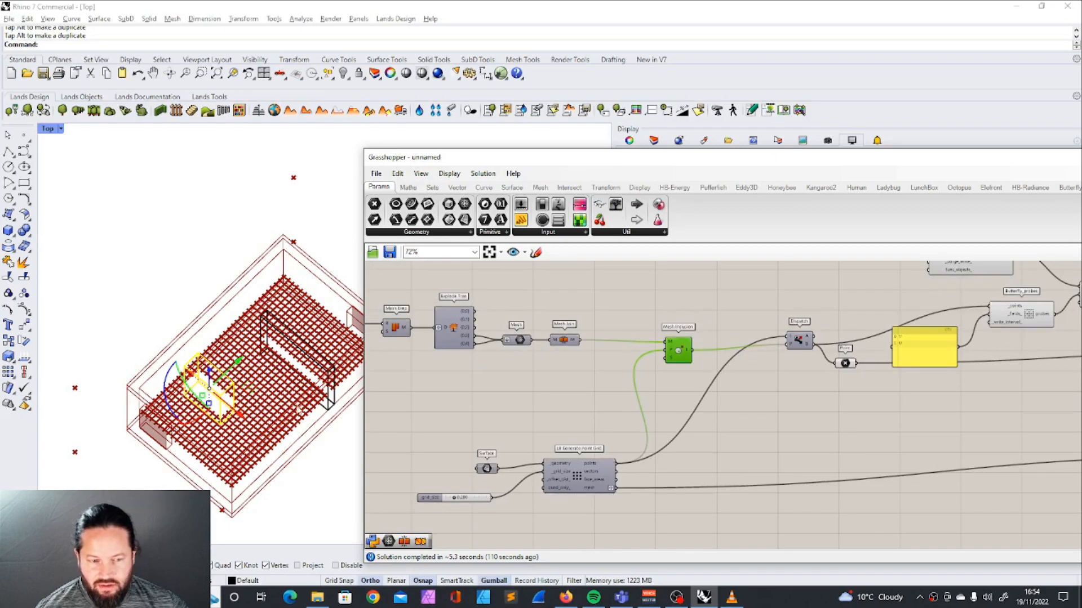